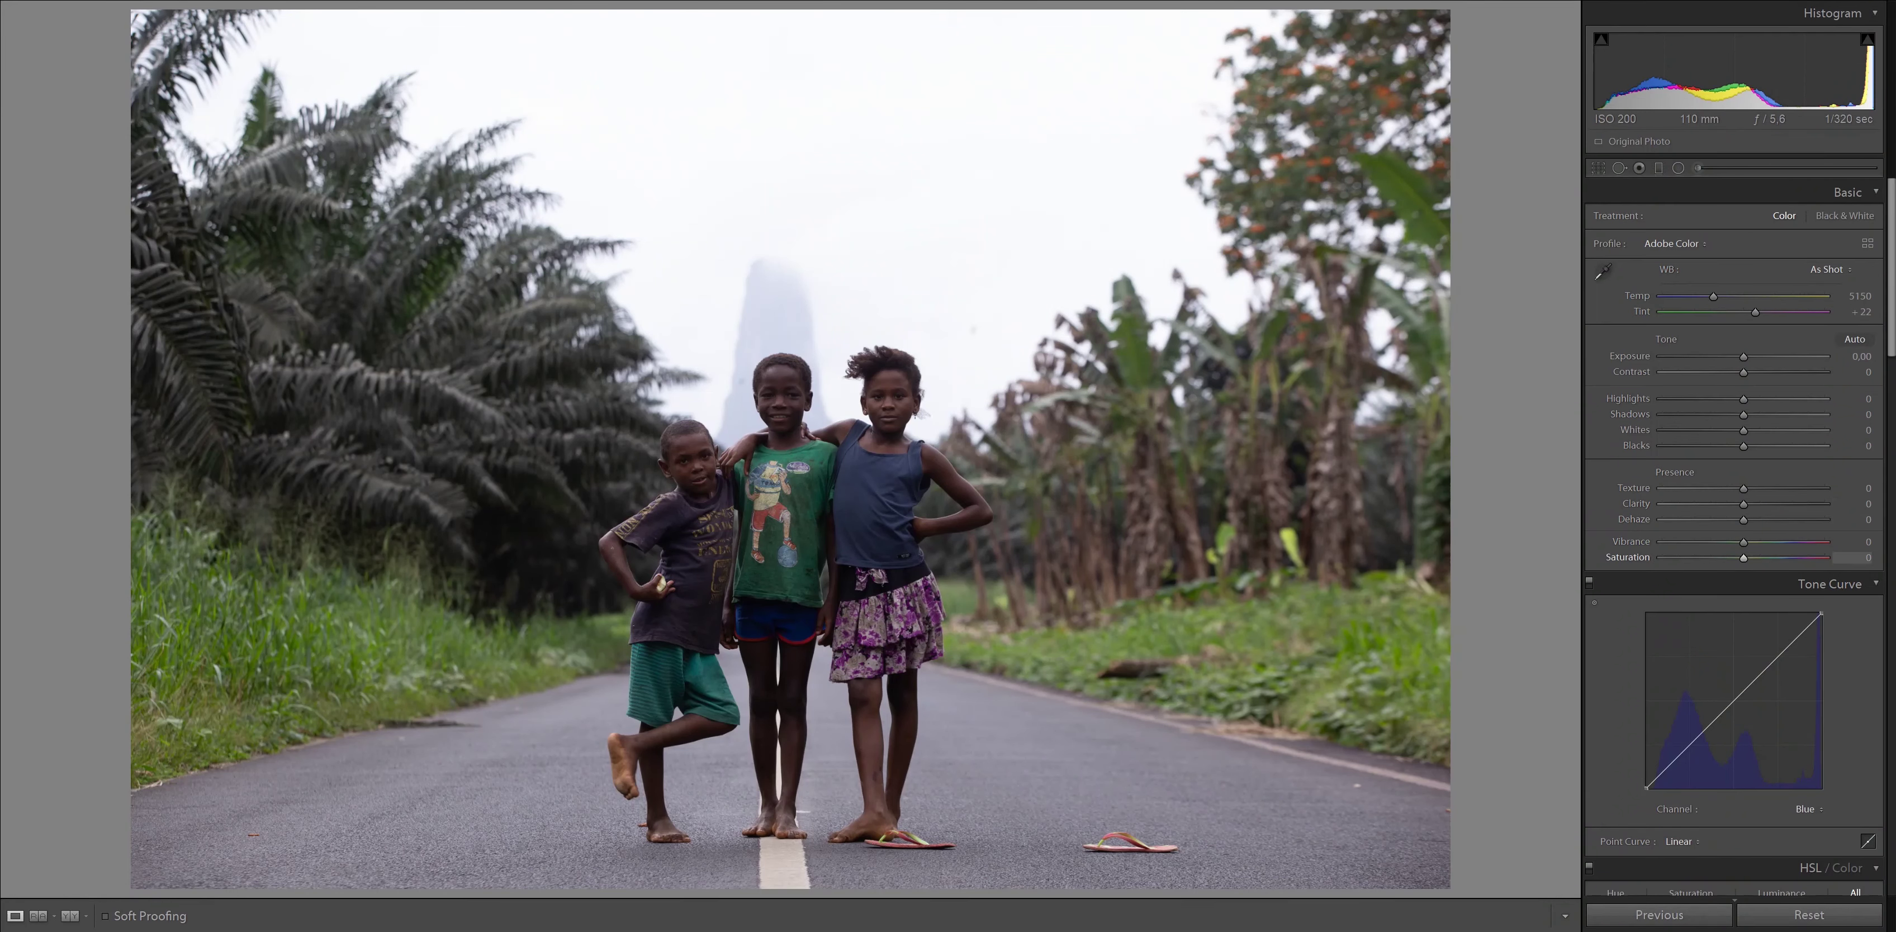
Set Contrast -75, Highlights -48, Whites -51, Blacks +29, and Vibrance and Saturation to -100
mouse_move(1742, 372)
left_mouse_down()
mouse_move(1675, 372)
mouse_move(1671, 398)
mouse_move(1703, 399)
left_mouse_up()
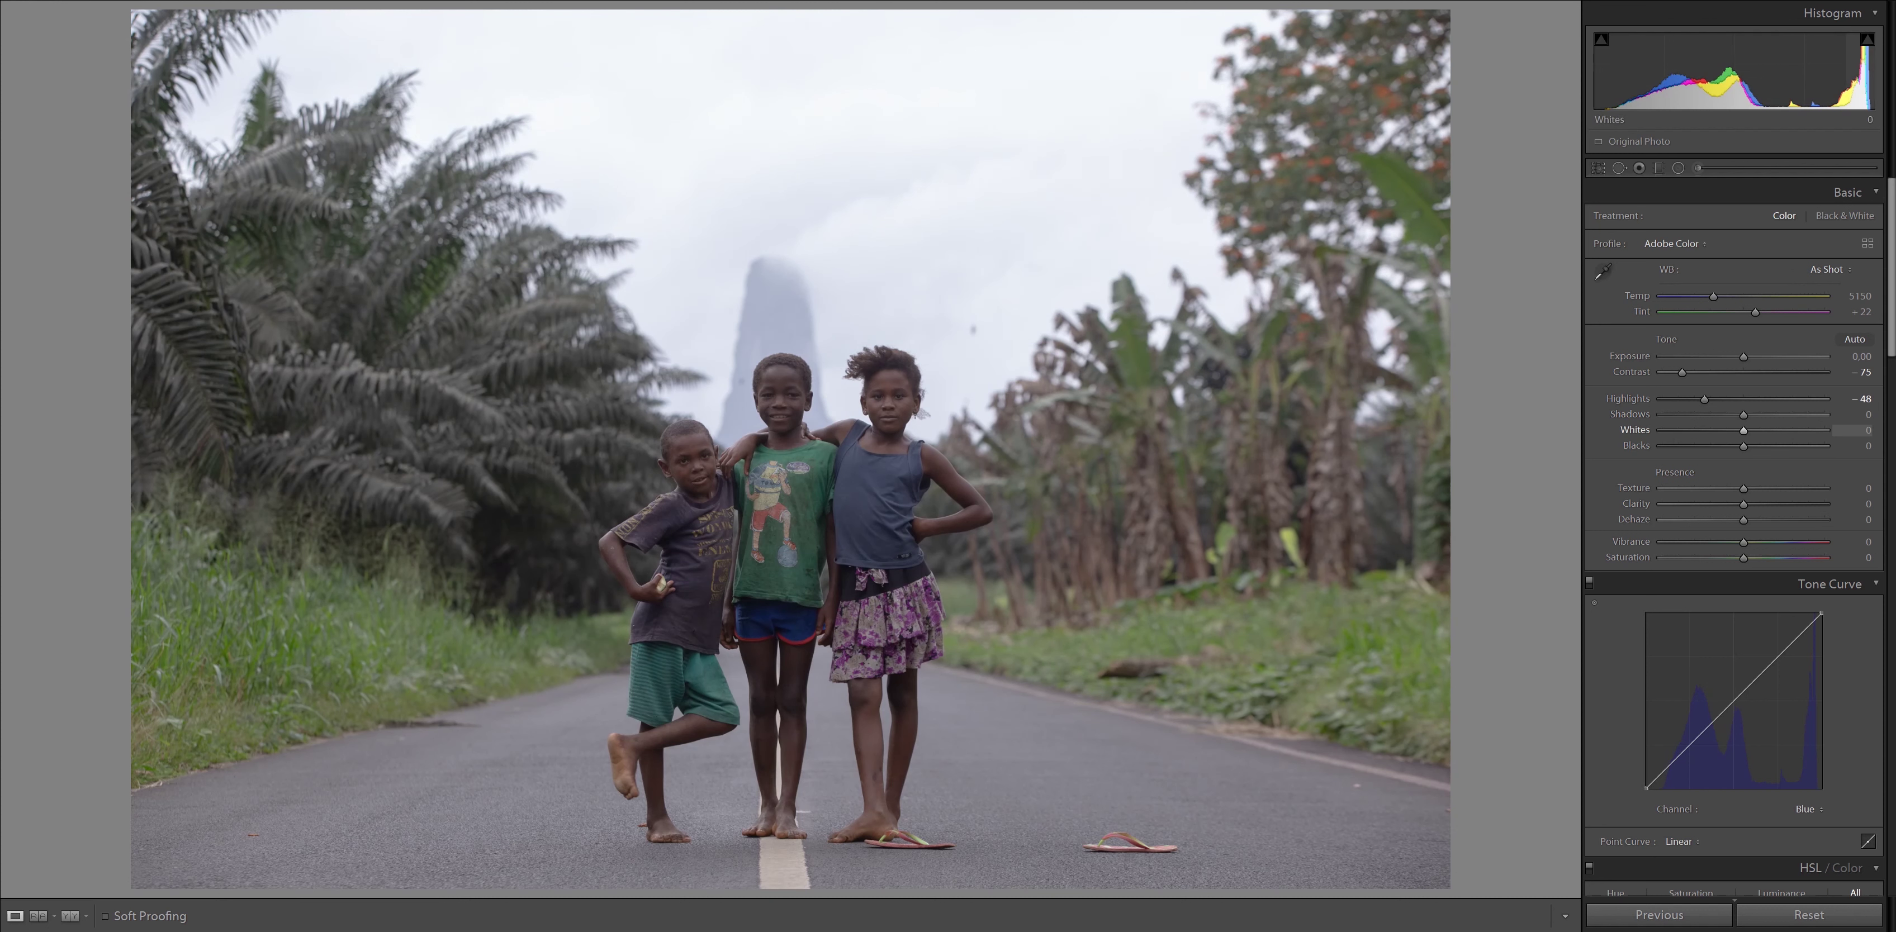
mouse_move(1742, 430)
left_mouse_down()
mouse_move(1691, 430)
mouse_move(1769, 445)
left_mouse_up()
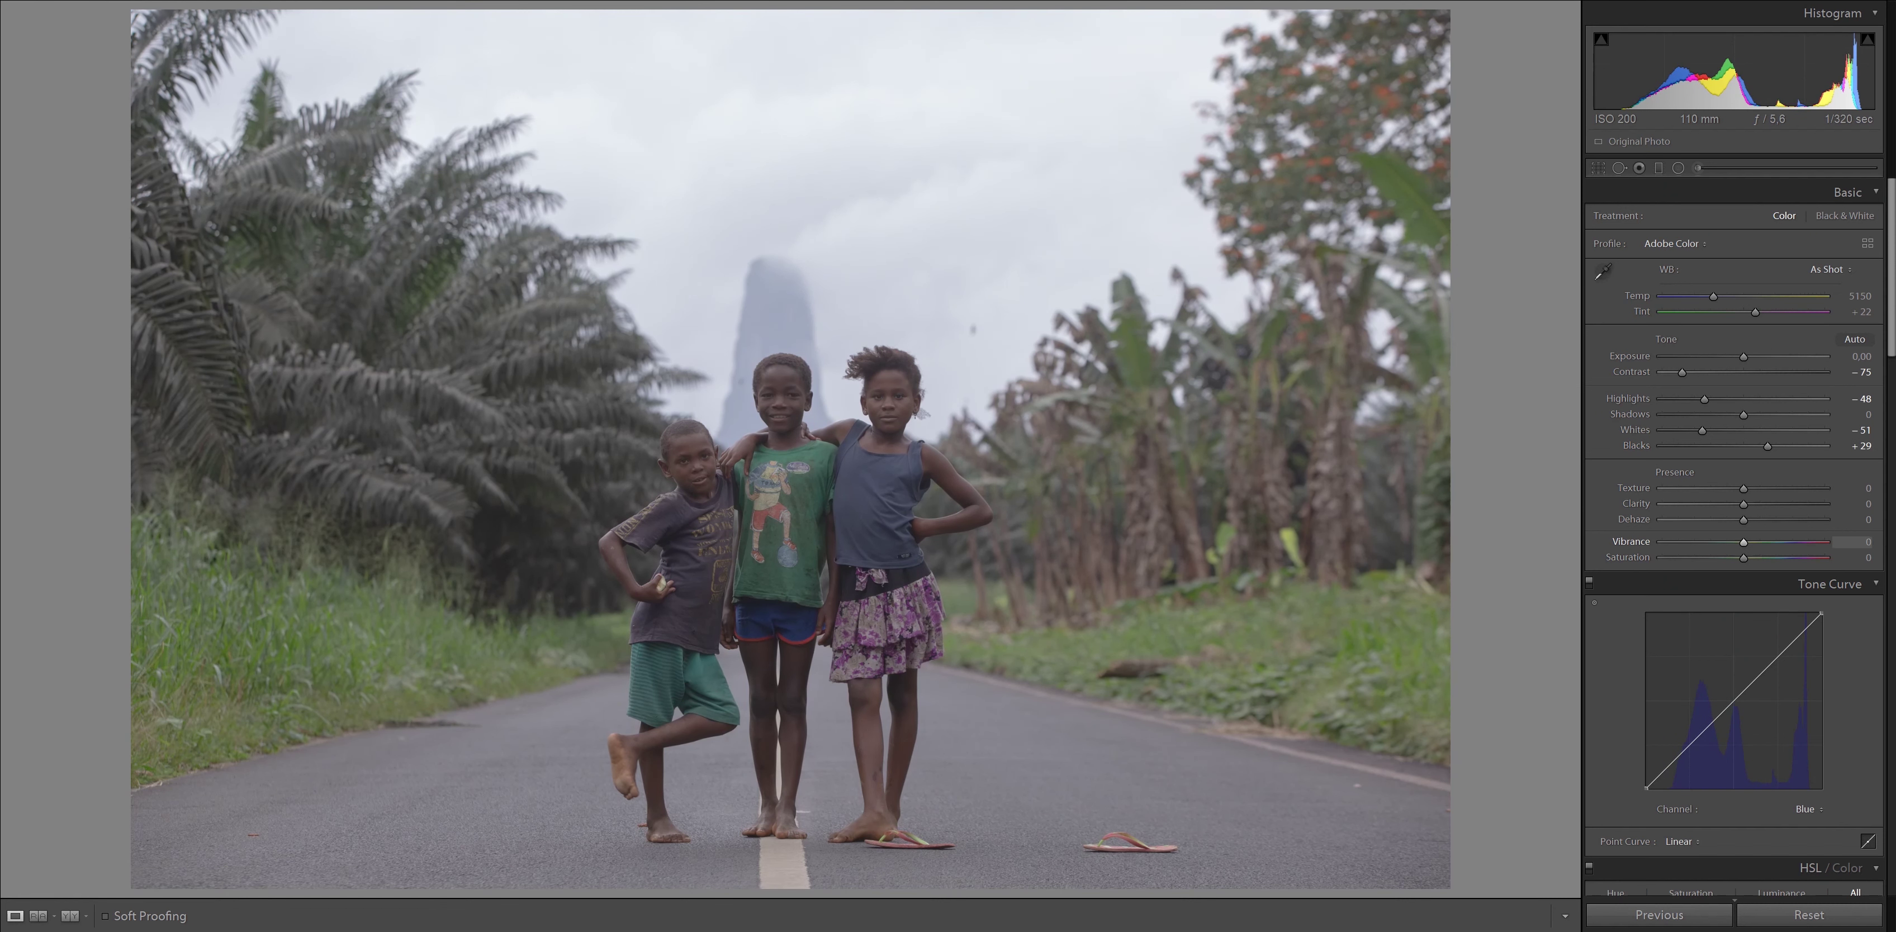
mouse_move(1743, 542)
left_mouse_down()
mouse_move(1661, 542)
mouse_move(1661, 558)
left_mouse_up()
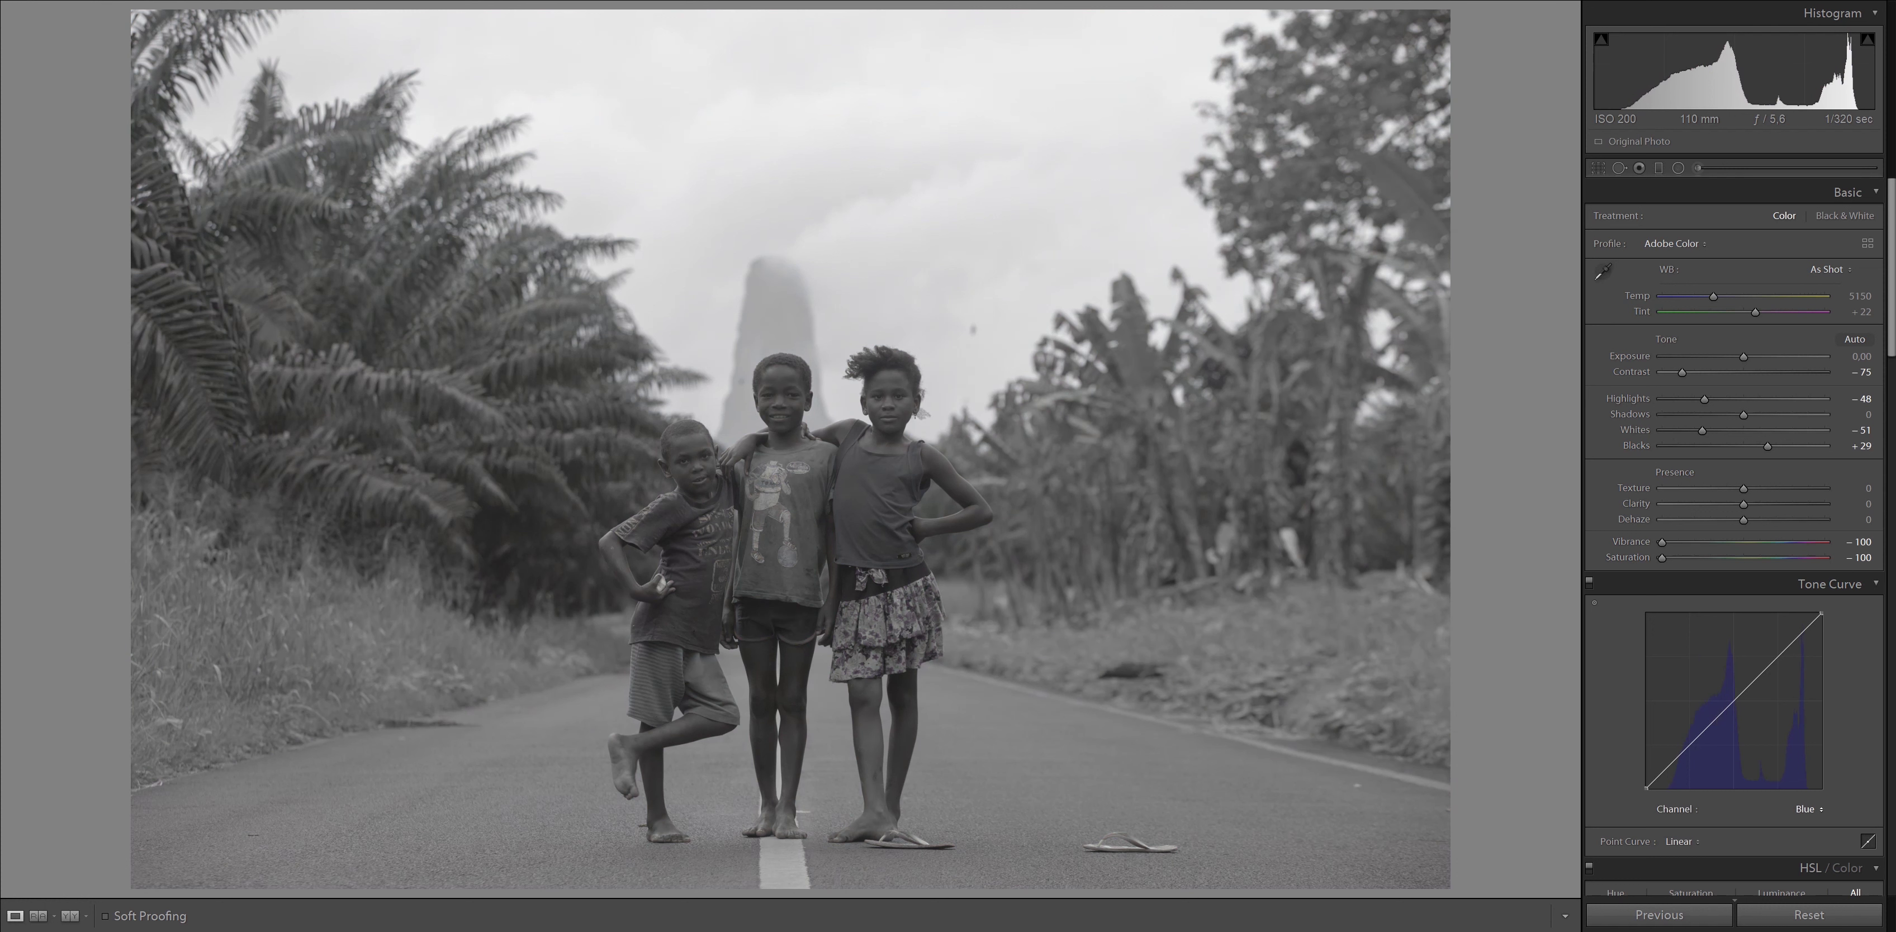
Shape the Red channel tone curve into an S-curve with highlight, midtone and shadow points
left_click(1808, 809)
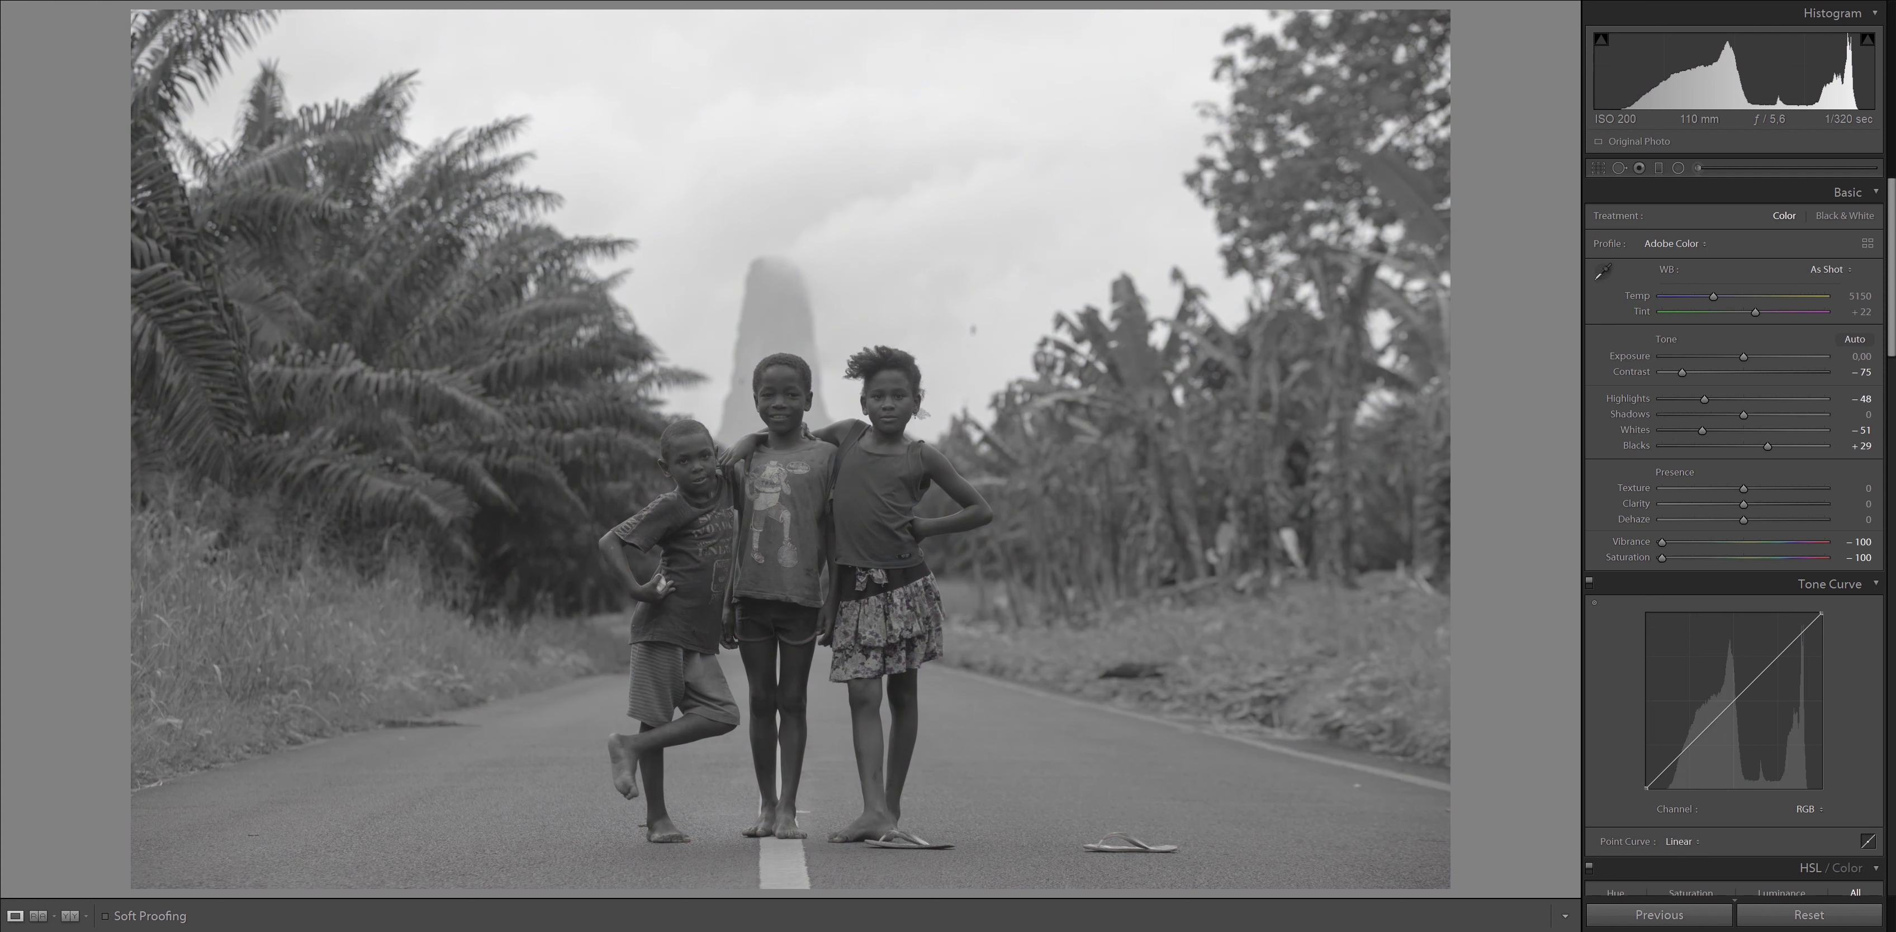
left_click(1807, 809)
left_click(1781, 846)
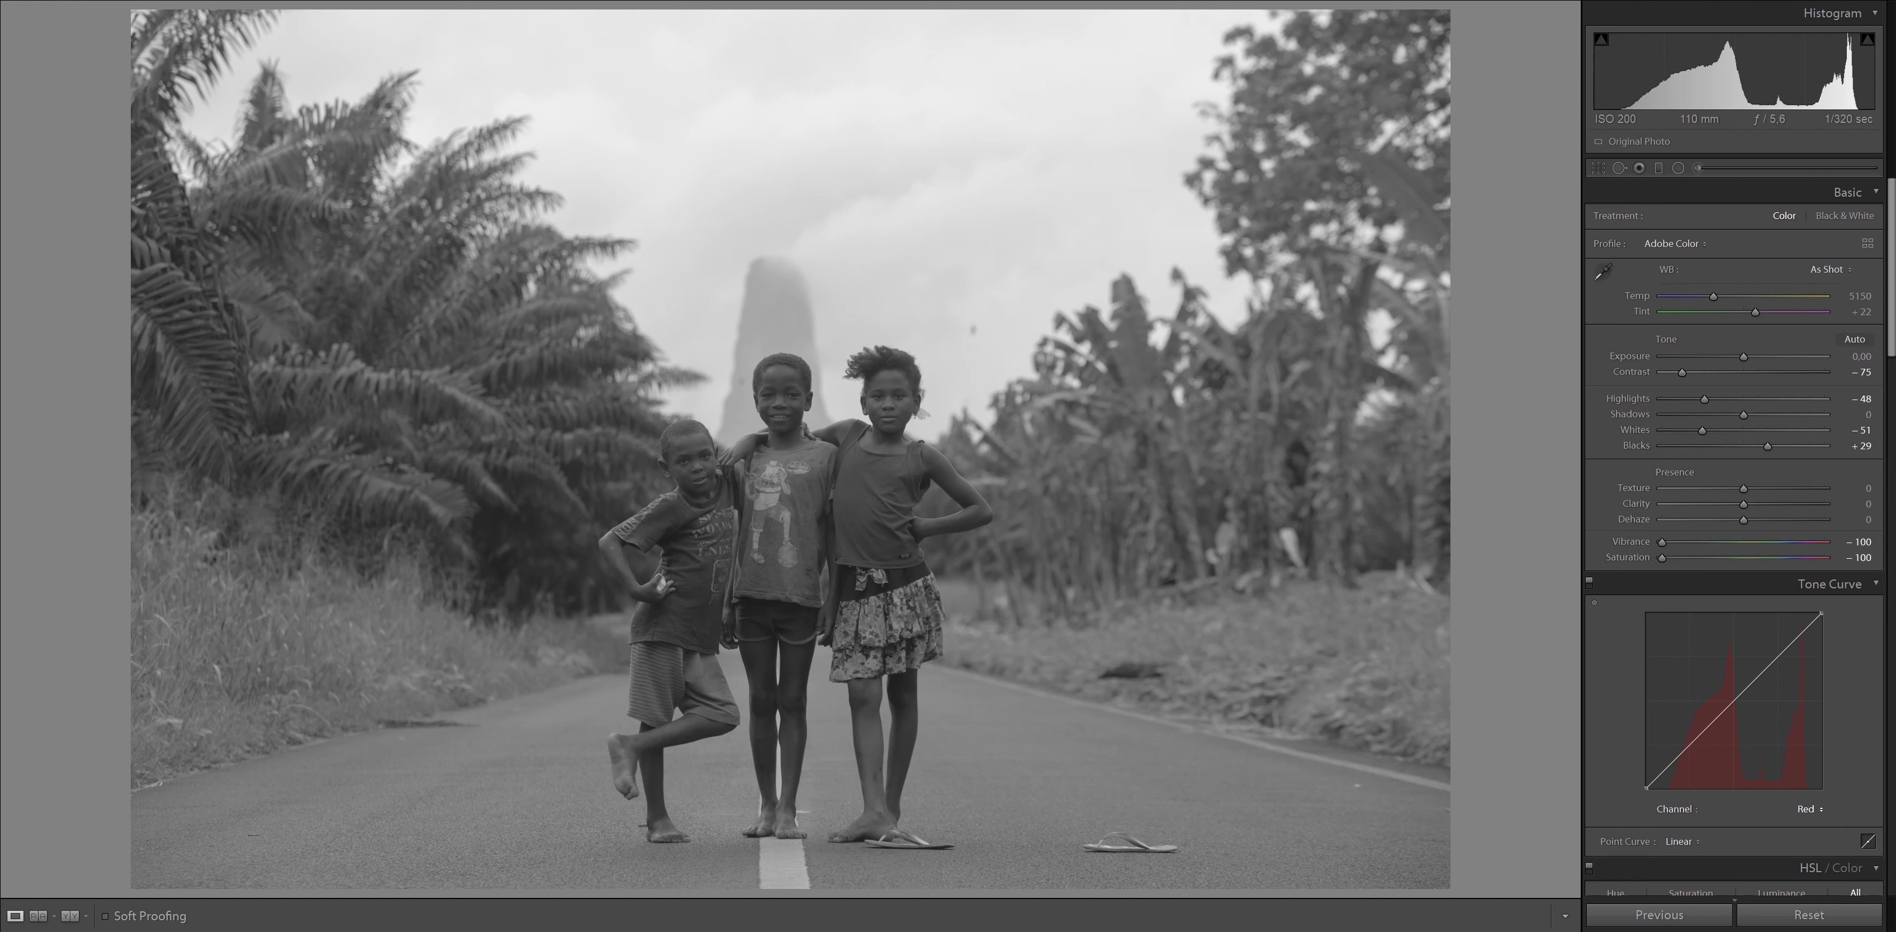
left_click_drag(1789, 645, 1789, 643)
left_click(1723, 712)
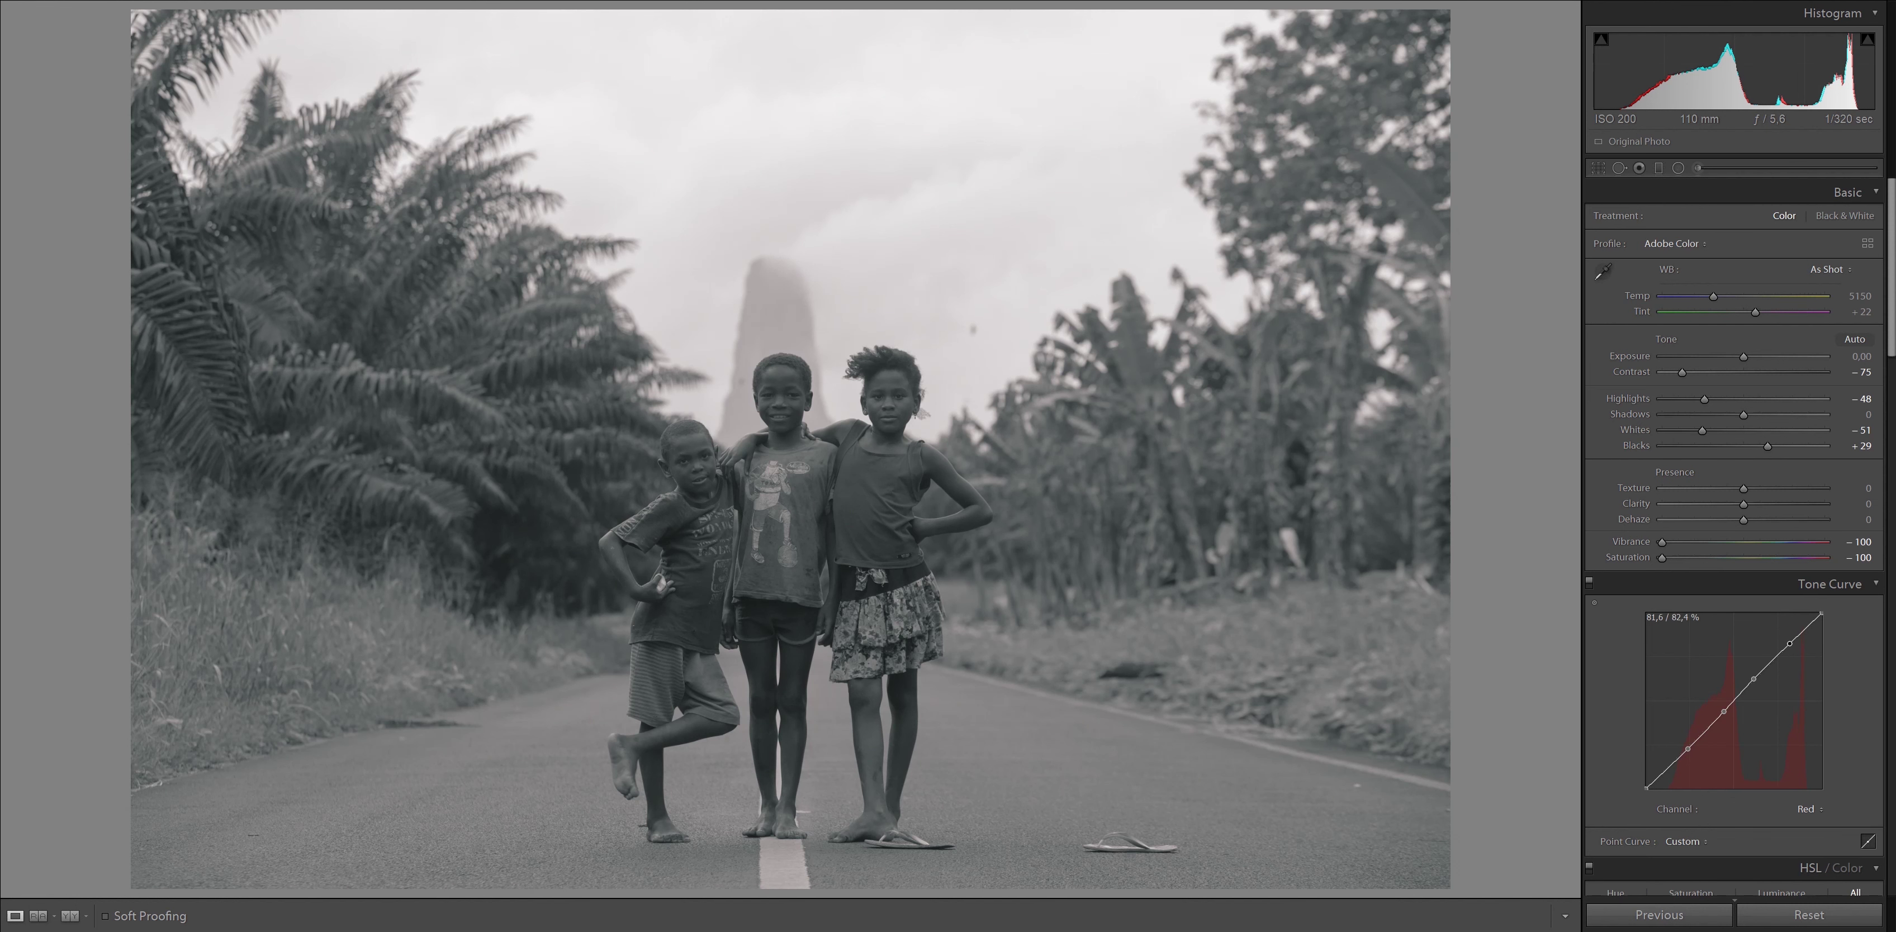
left_click_drag(1790, 644, 1767, 651)
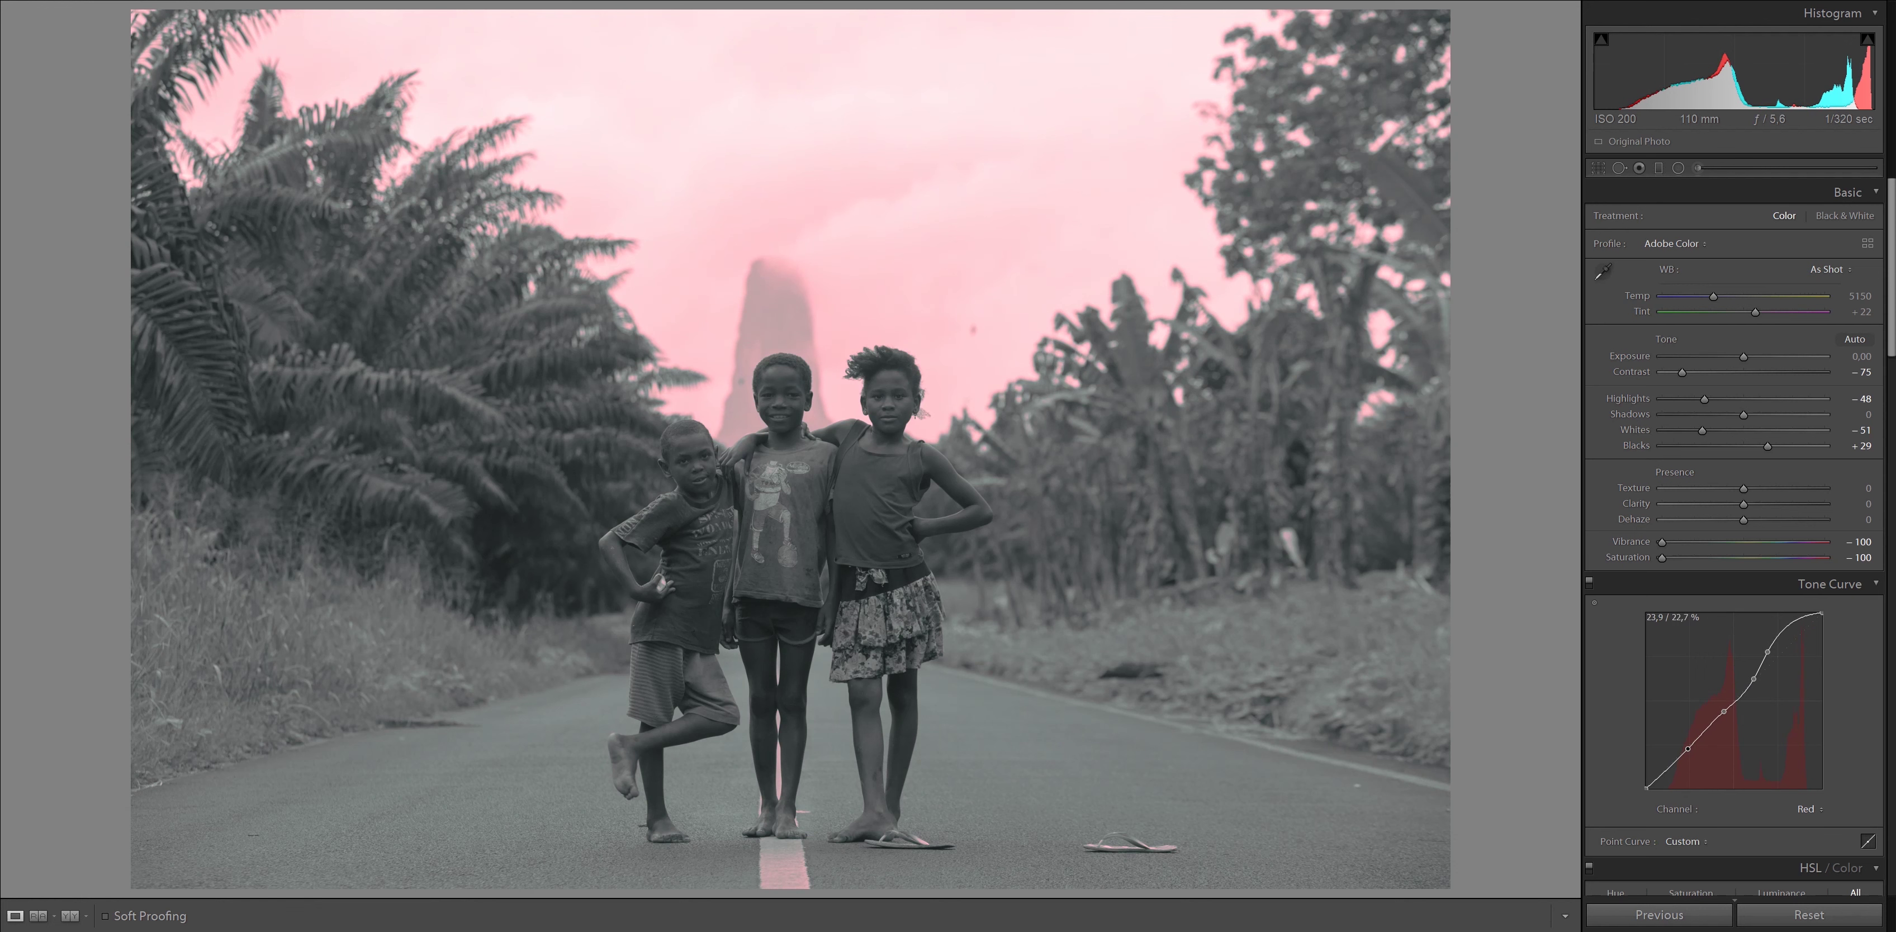
left_click_drag(1687, 749, 1672, 777)
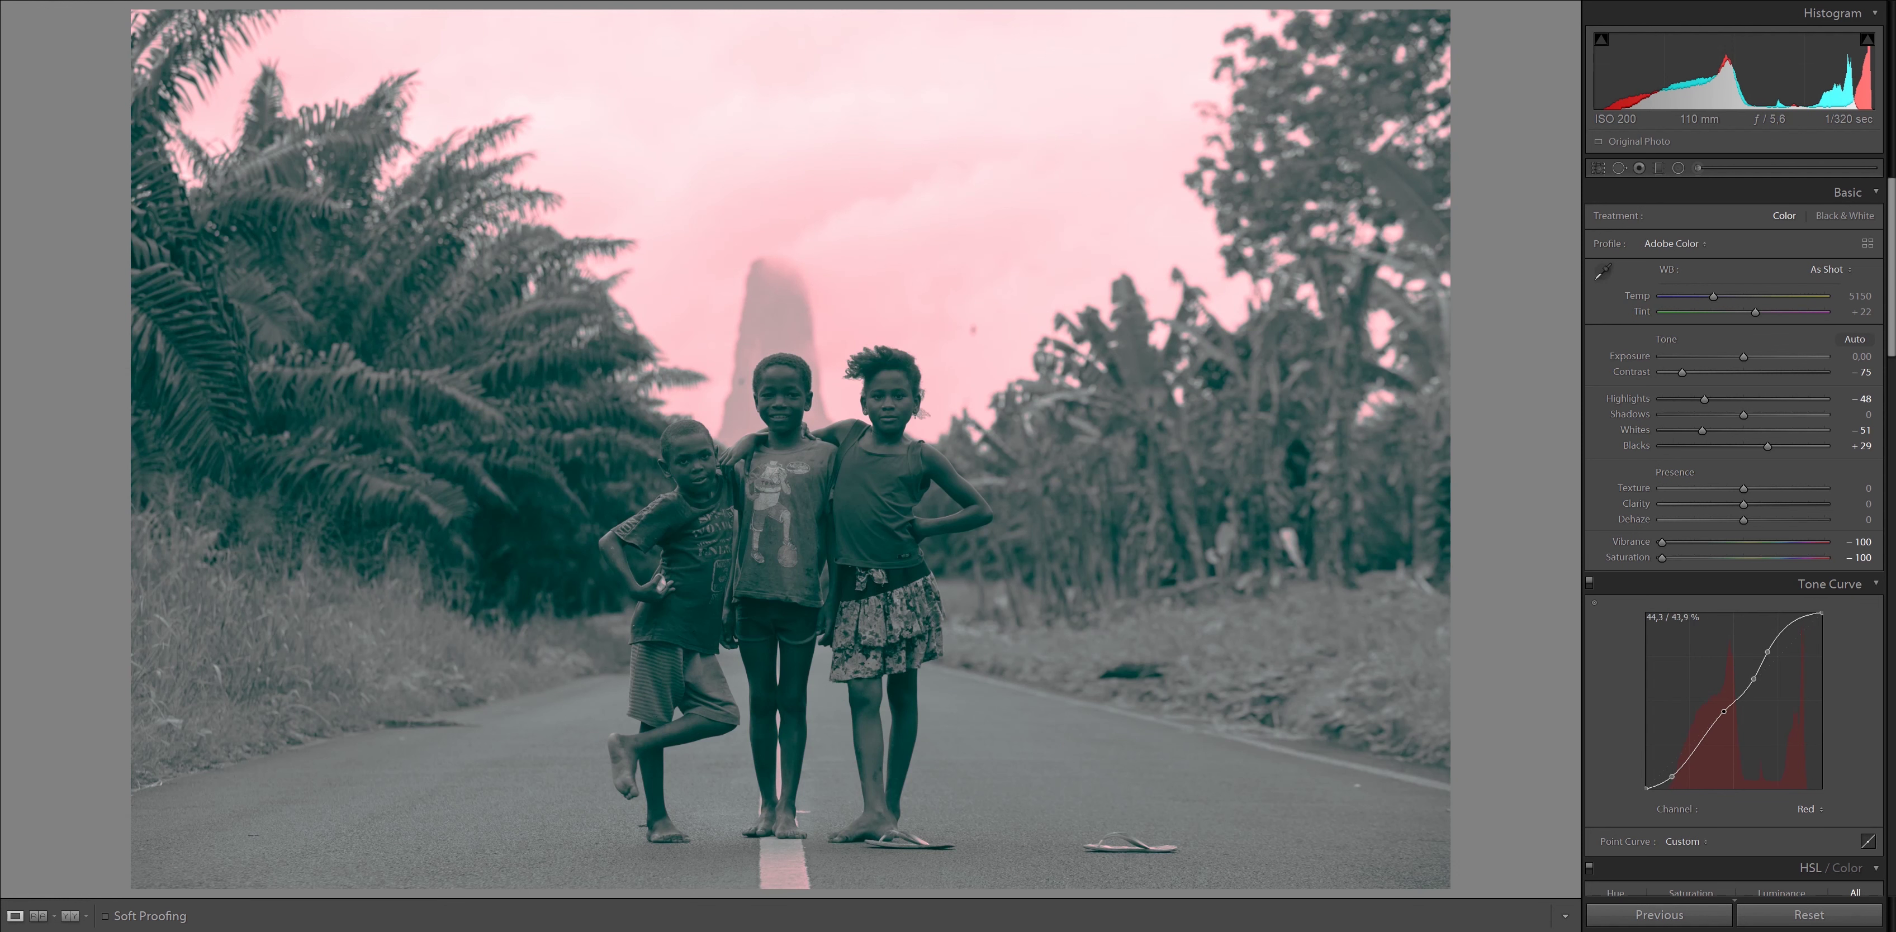
left_click_drag(1724, 710, 1695, 758)
left_click_drag(1754, 678, 1724, 702)
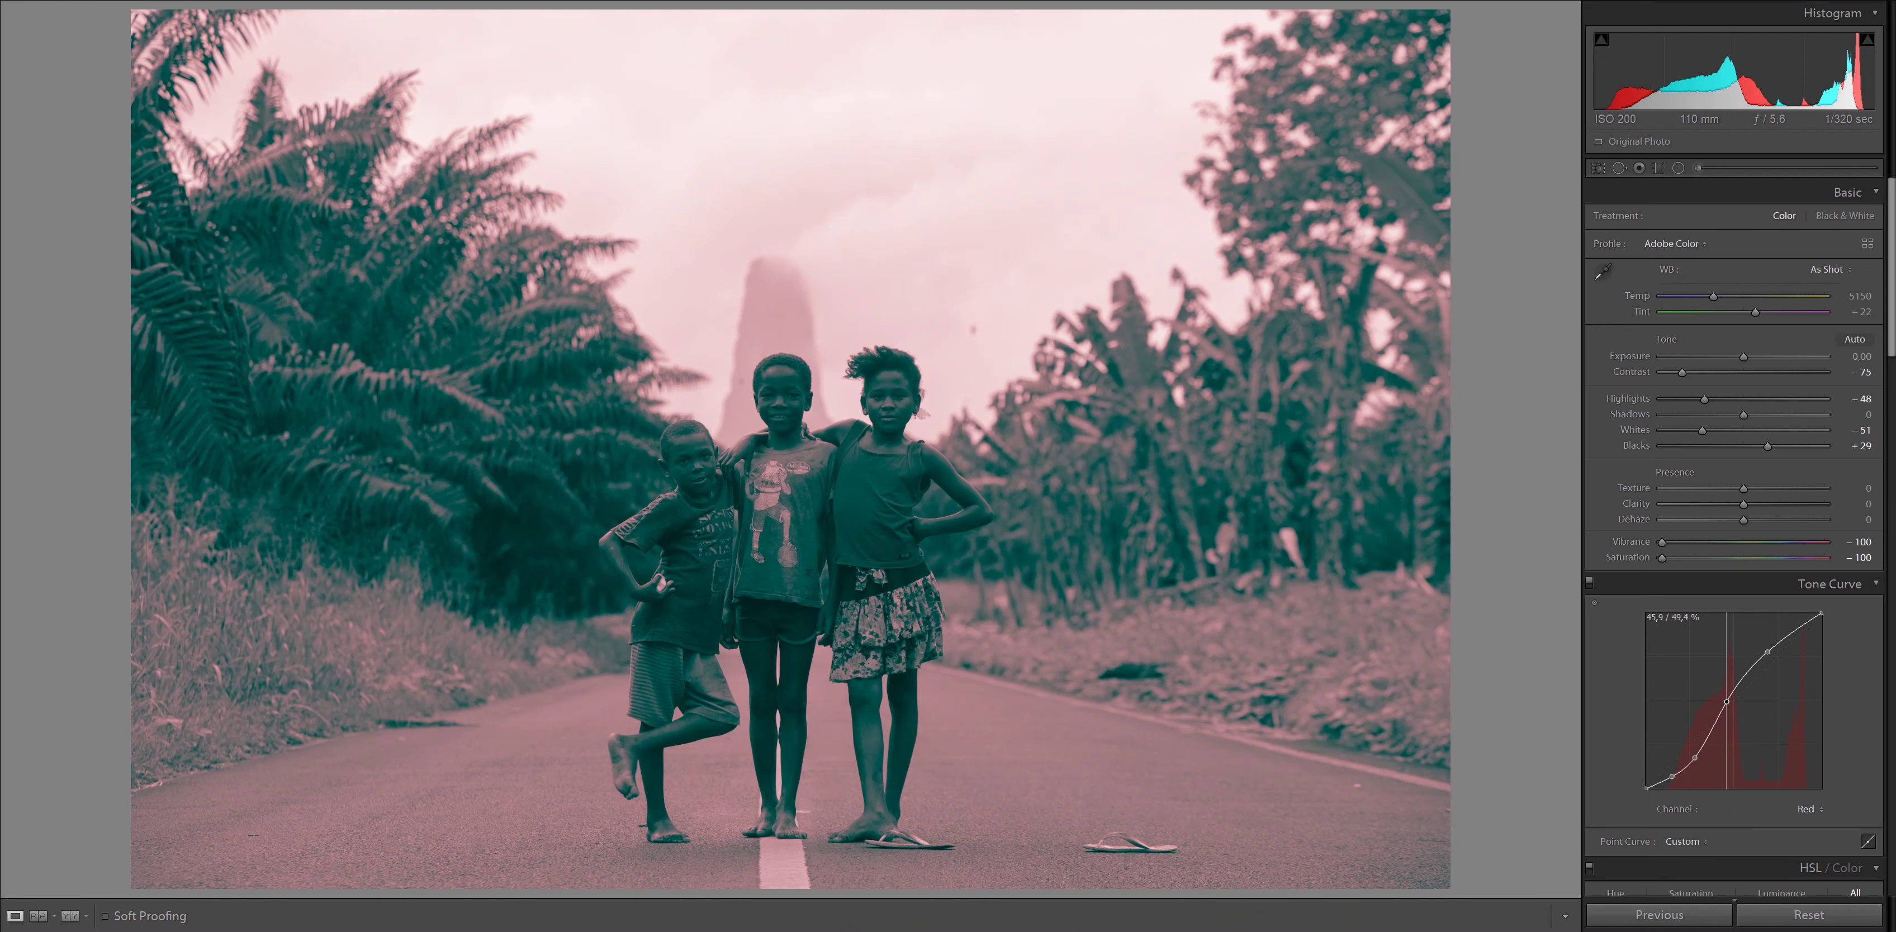
left_click_drag(1695, 757, 1724, 708)
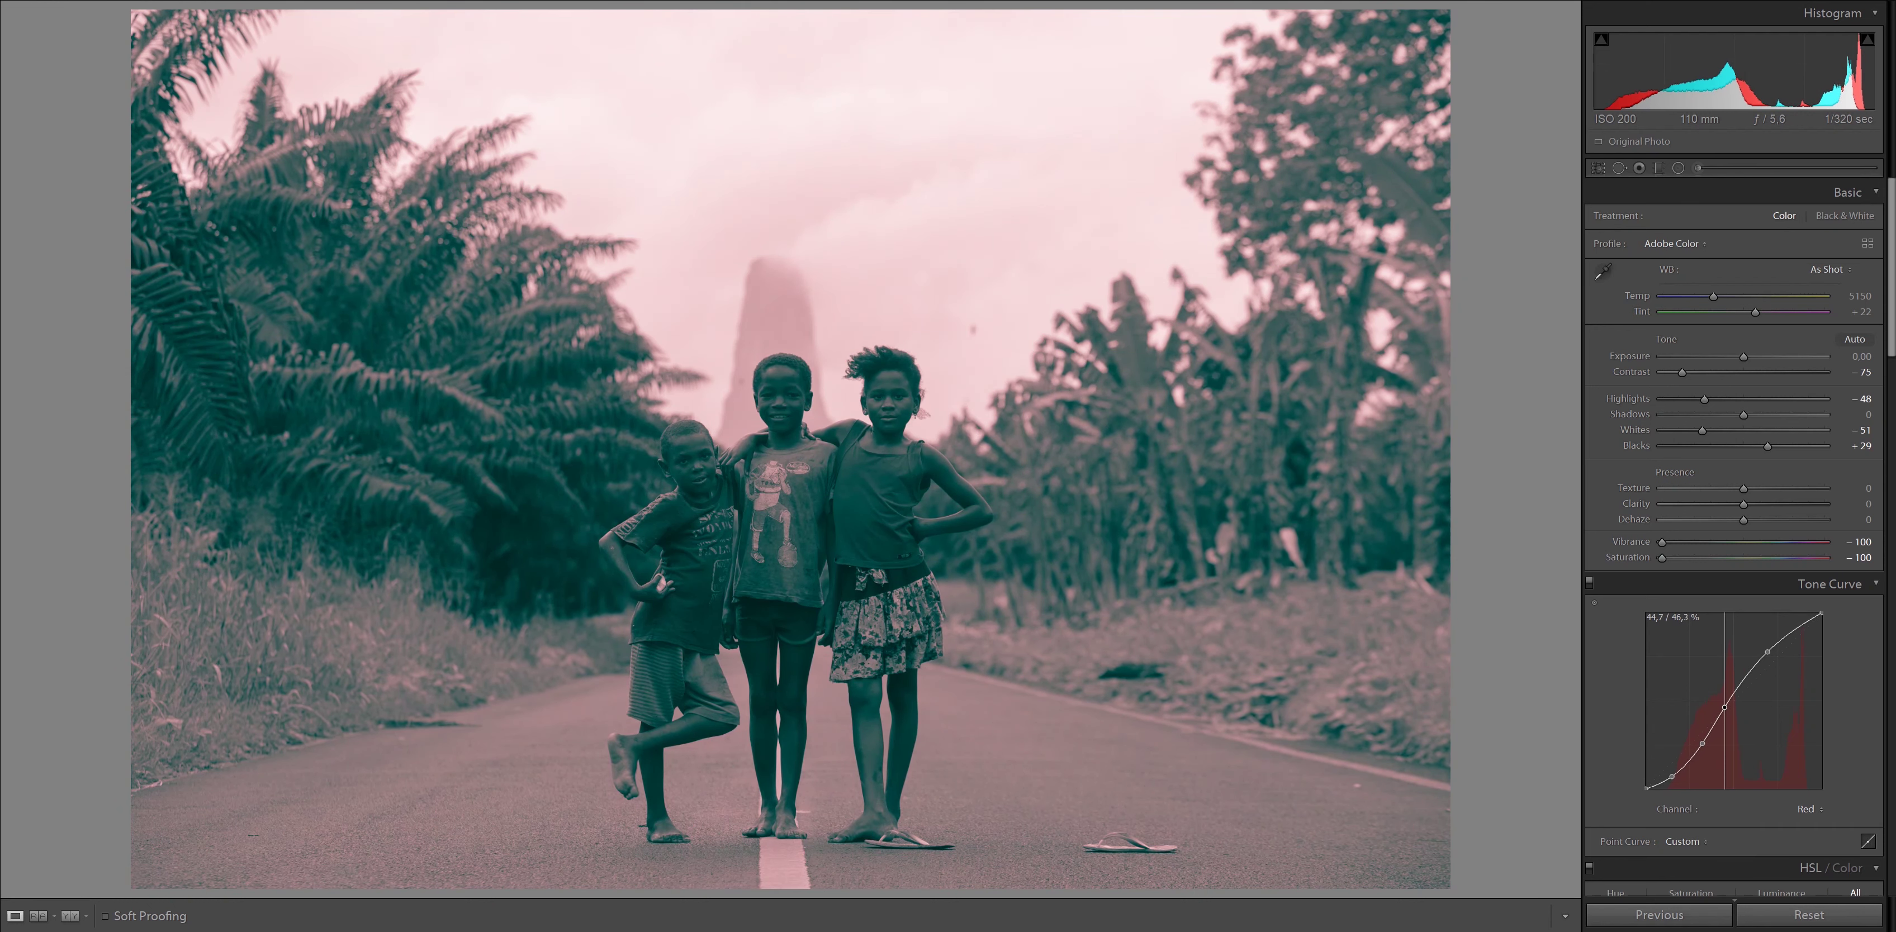
Shape the Green channel curve into an S-curve, shifting the upper point to neutralize pink
left_click(1807, 810)
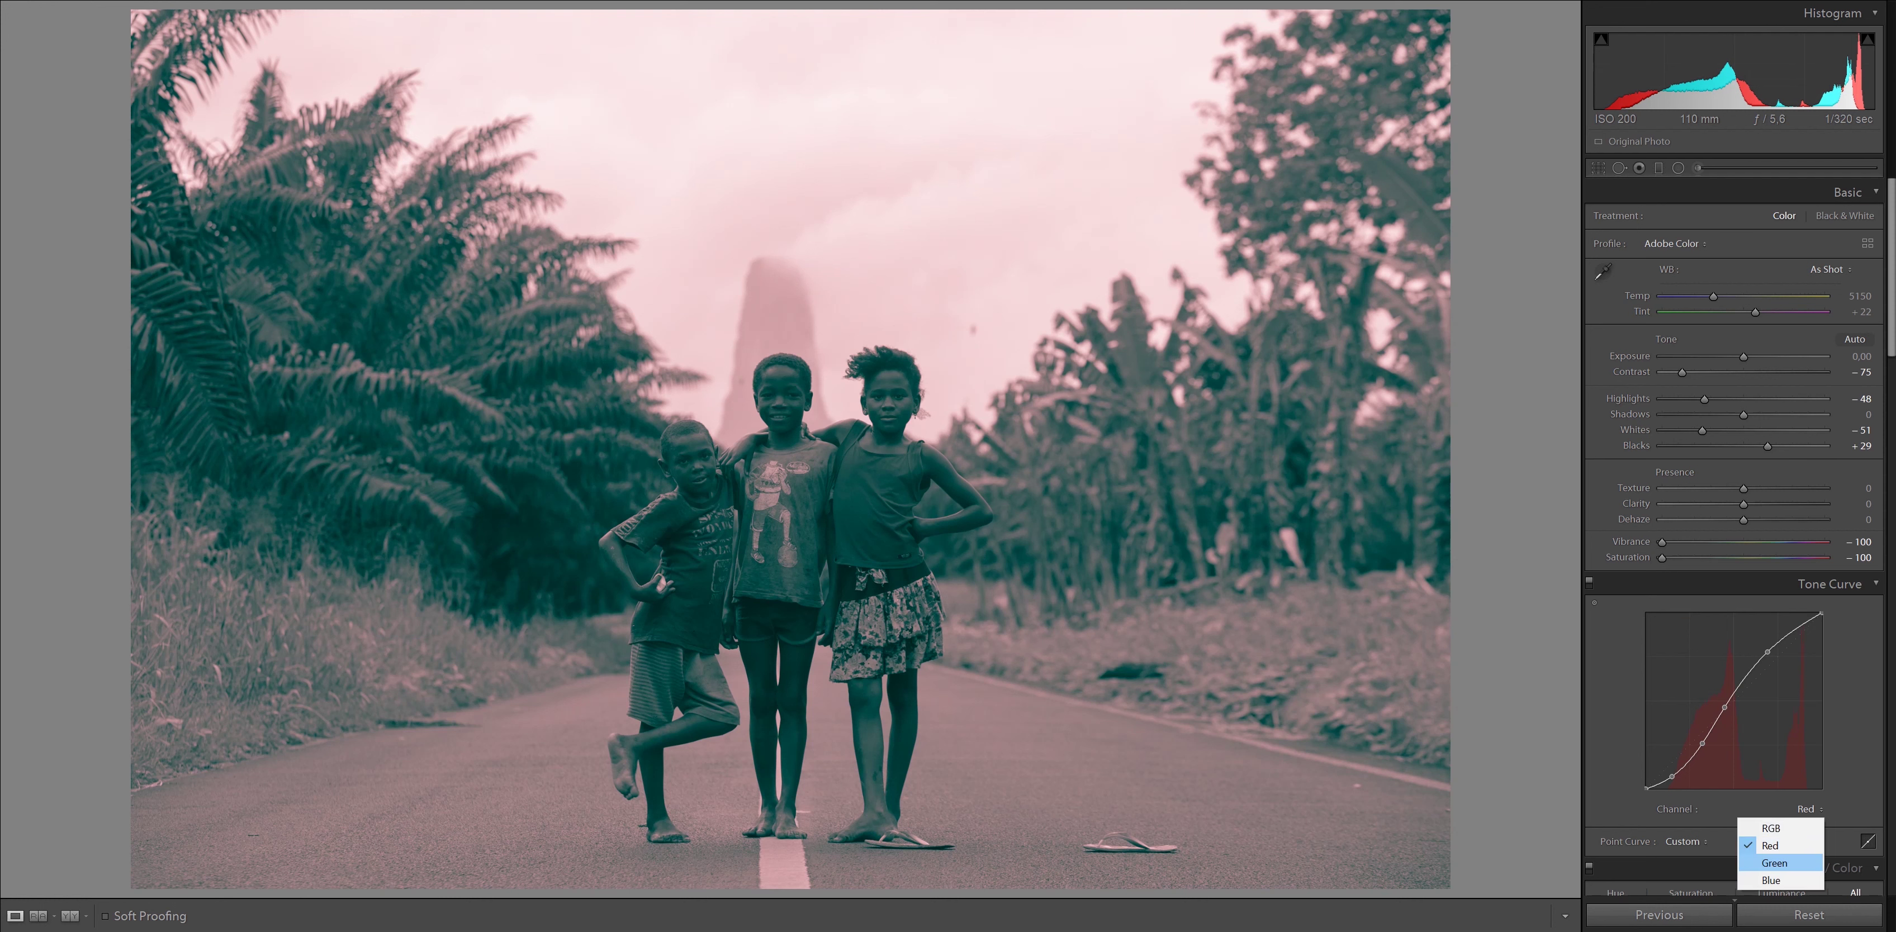
left_click(1781, 865)
left_click_drag(1687, 747, 1674, 776)
left_click(1759, 682)
left_click(1724, 720)
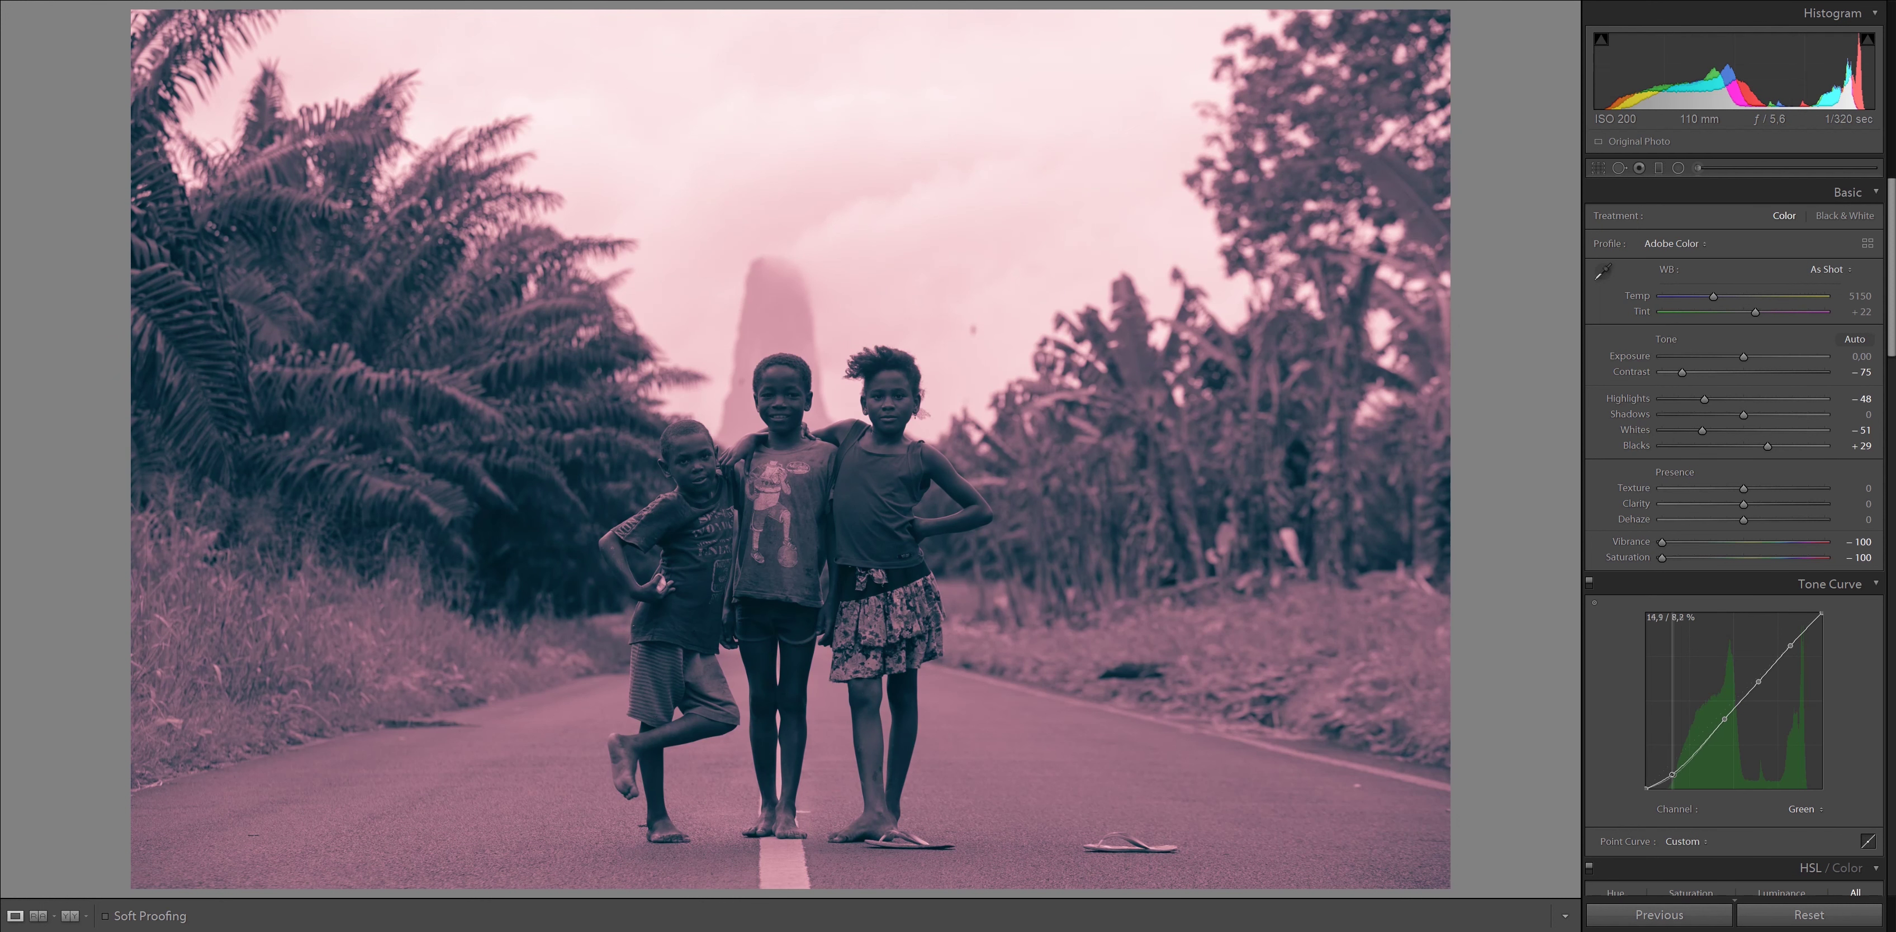
left_click_drag(1724, 719, 1702, 744)
left_click_drag(1758, 681, 1726, 698)
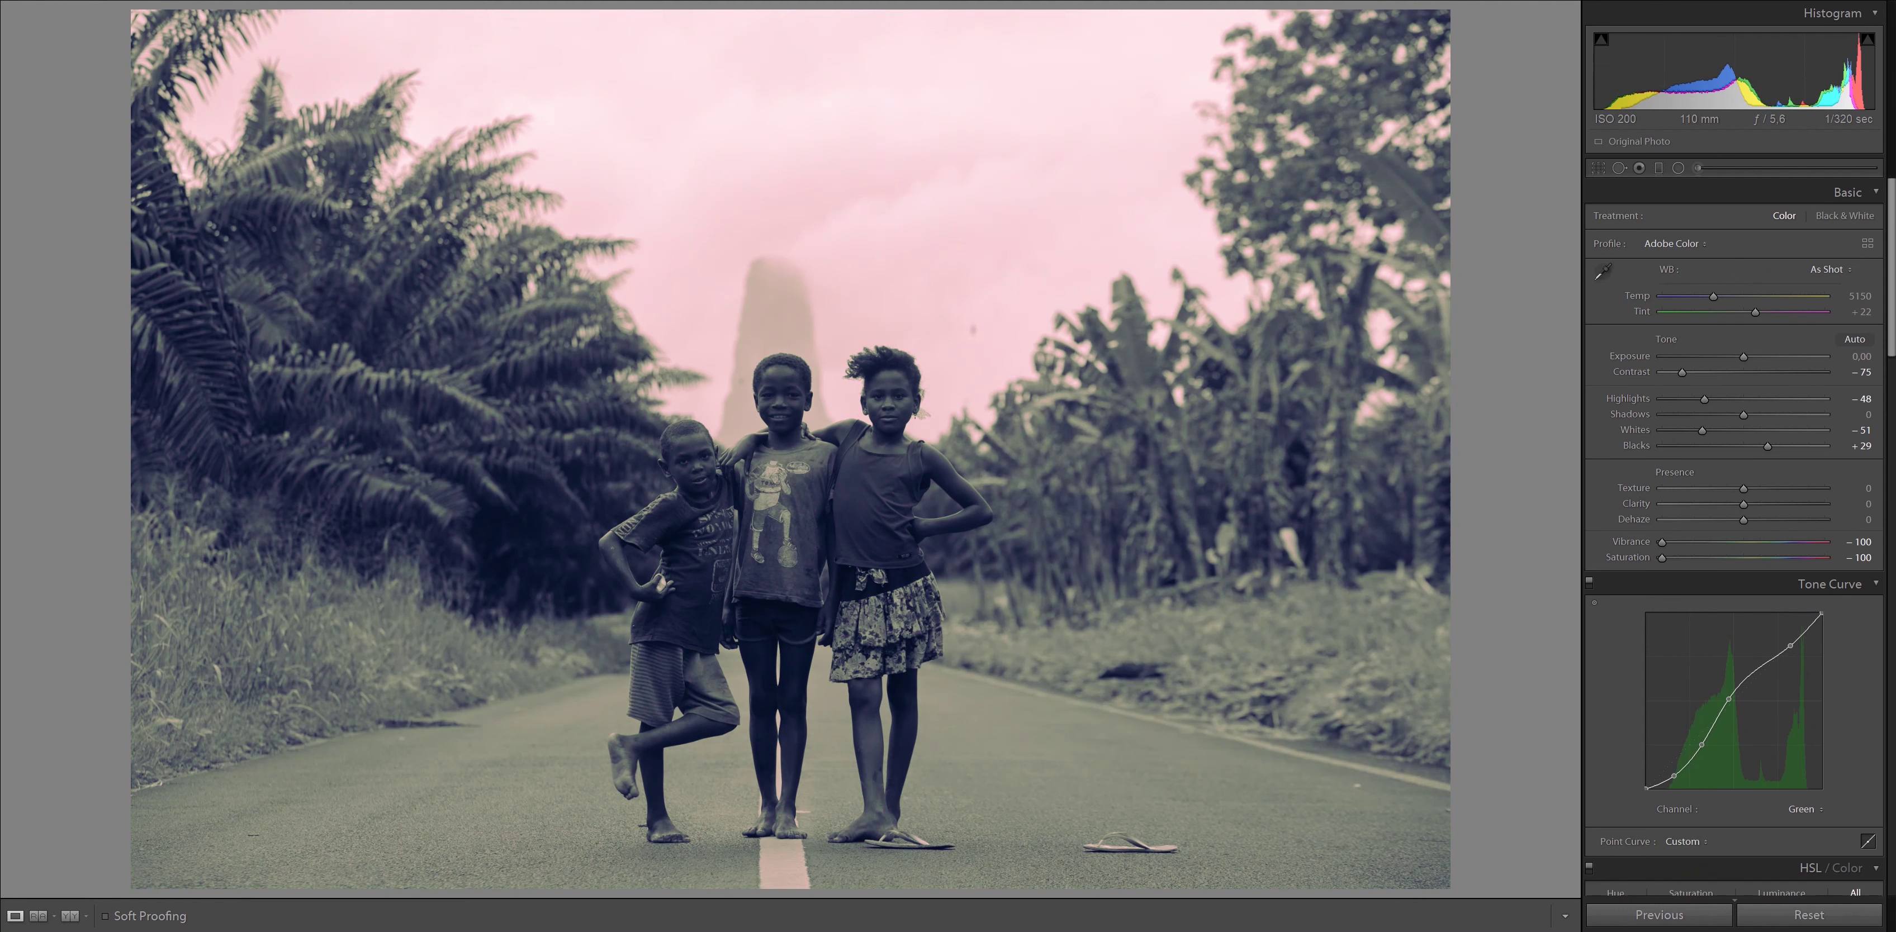
left_click_drag(1789, 645, 1775, 647)
Shape the Blue channel curve into an S-curve with adjusted midtone and upper points
left_click(1805, 809)
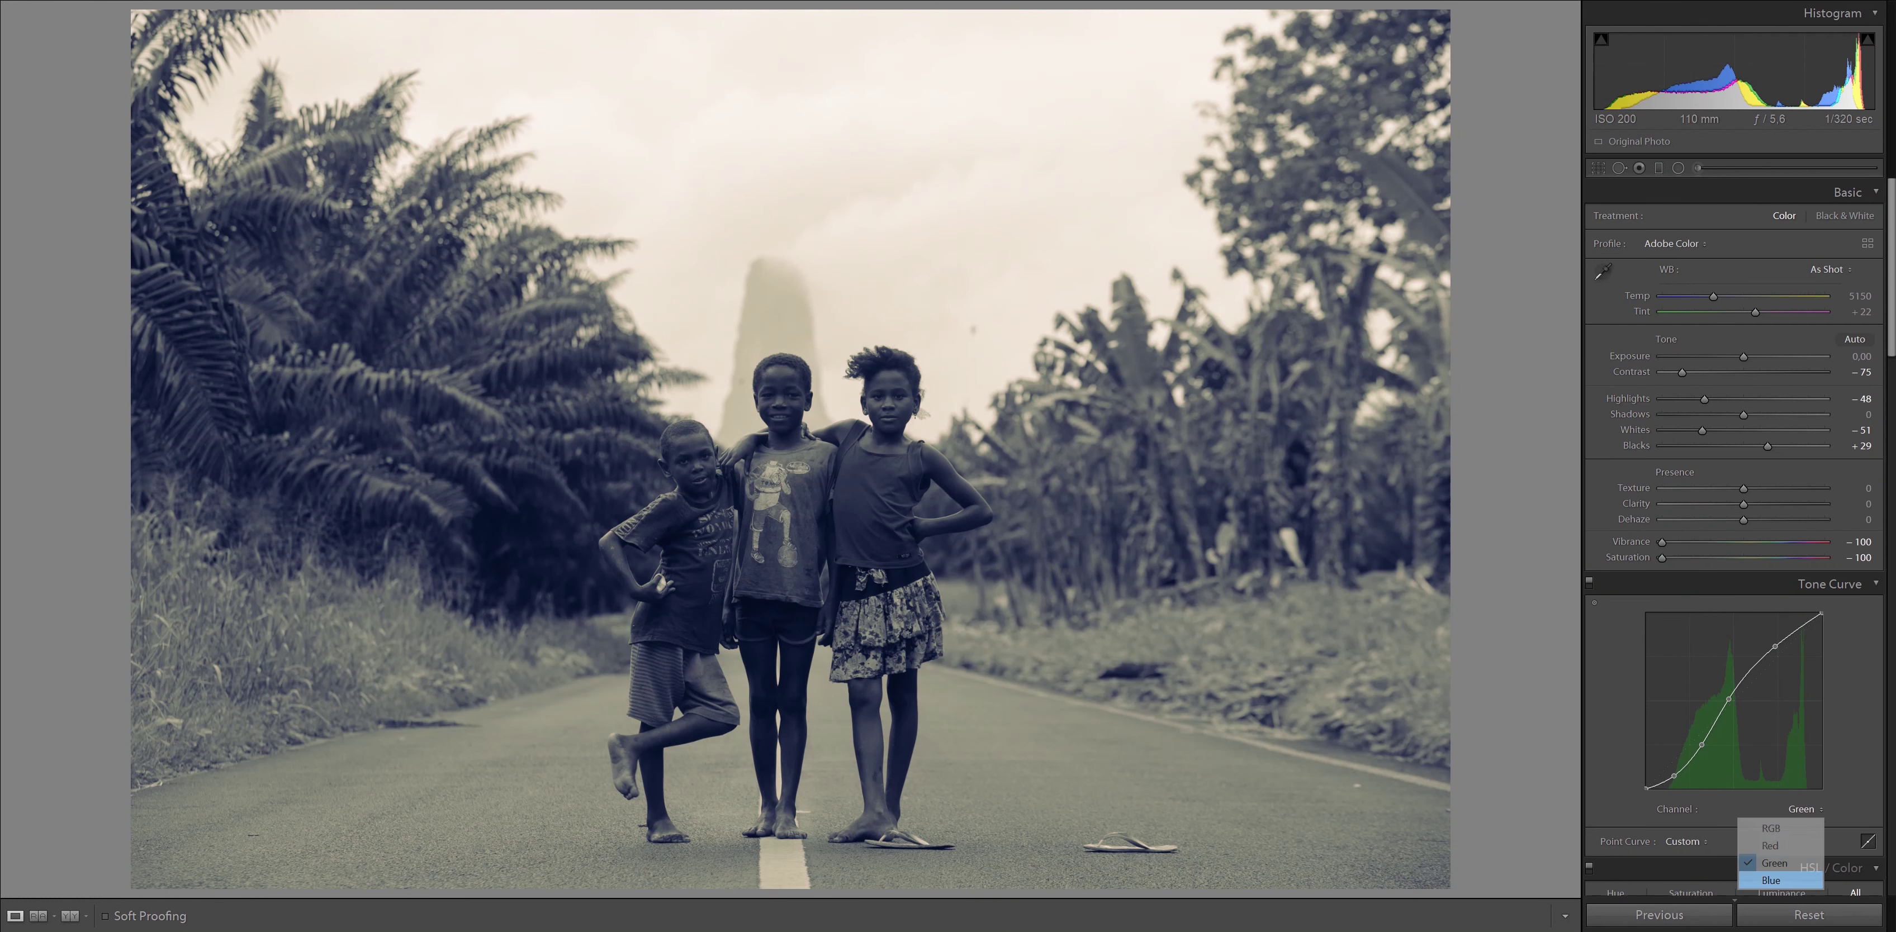
left_click(1770, 880)
left_click_drag(1784, 650, 1764, 654)
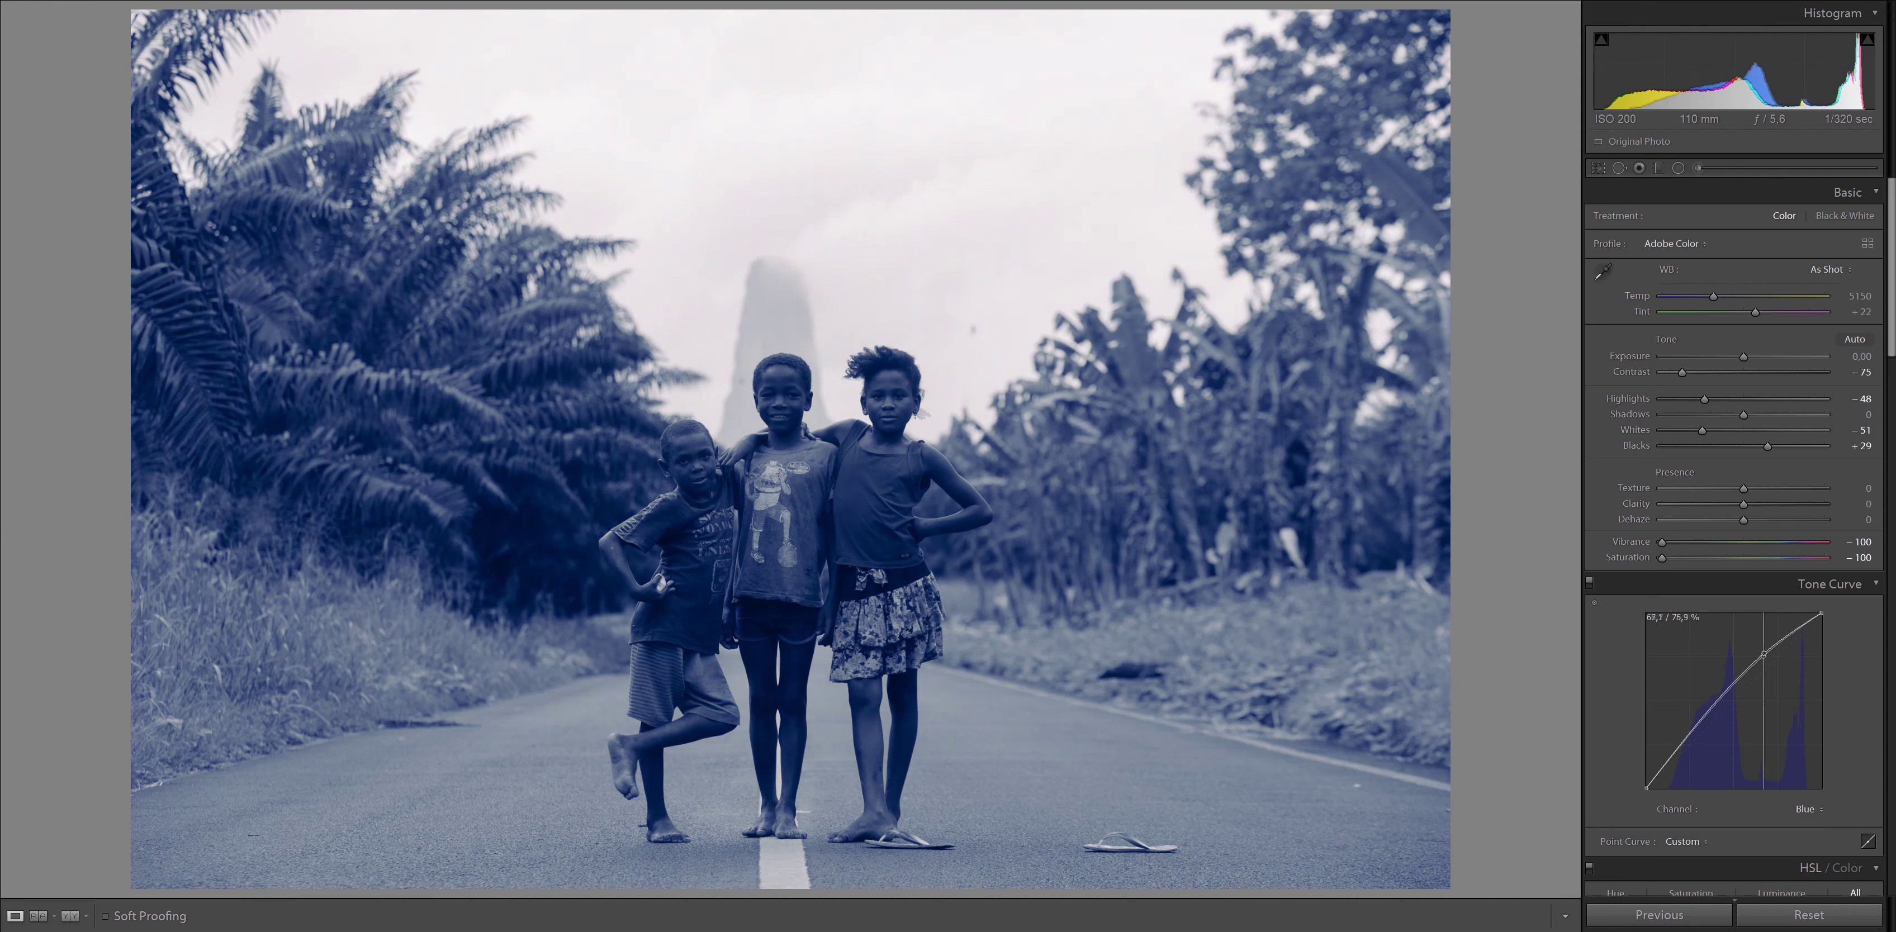
left_click_drag(1685, 749, 1677, 775)
mouse_move(1736, 692)
left_mouse_down()
mouse_move(1707, 750)
mouse_move(1726, 708)
left_mouse_up()
left_click_drag(1763, 653, 1774, 649)
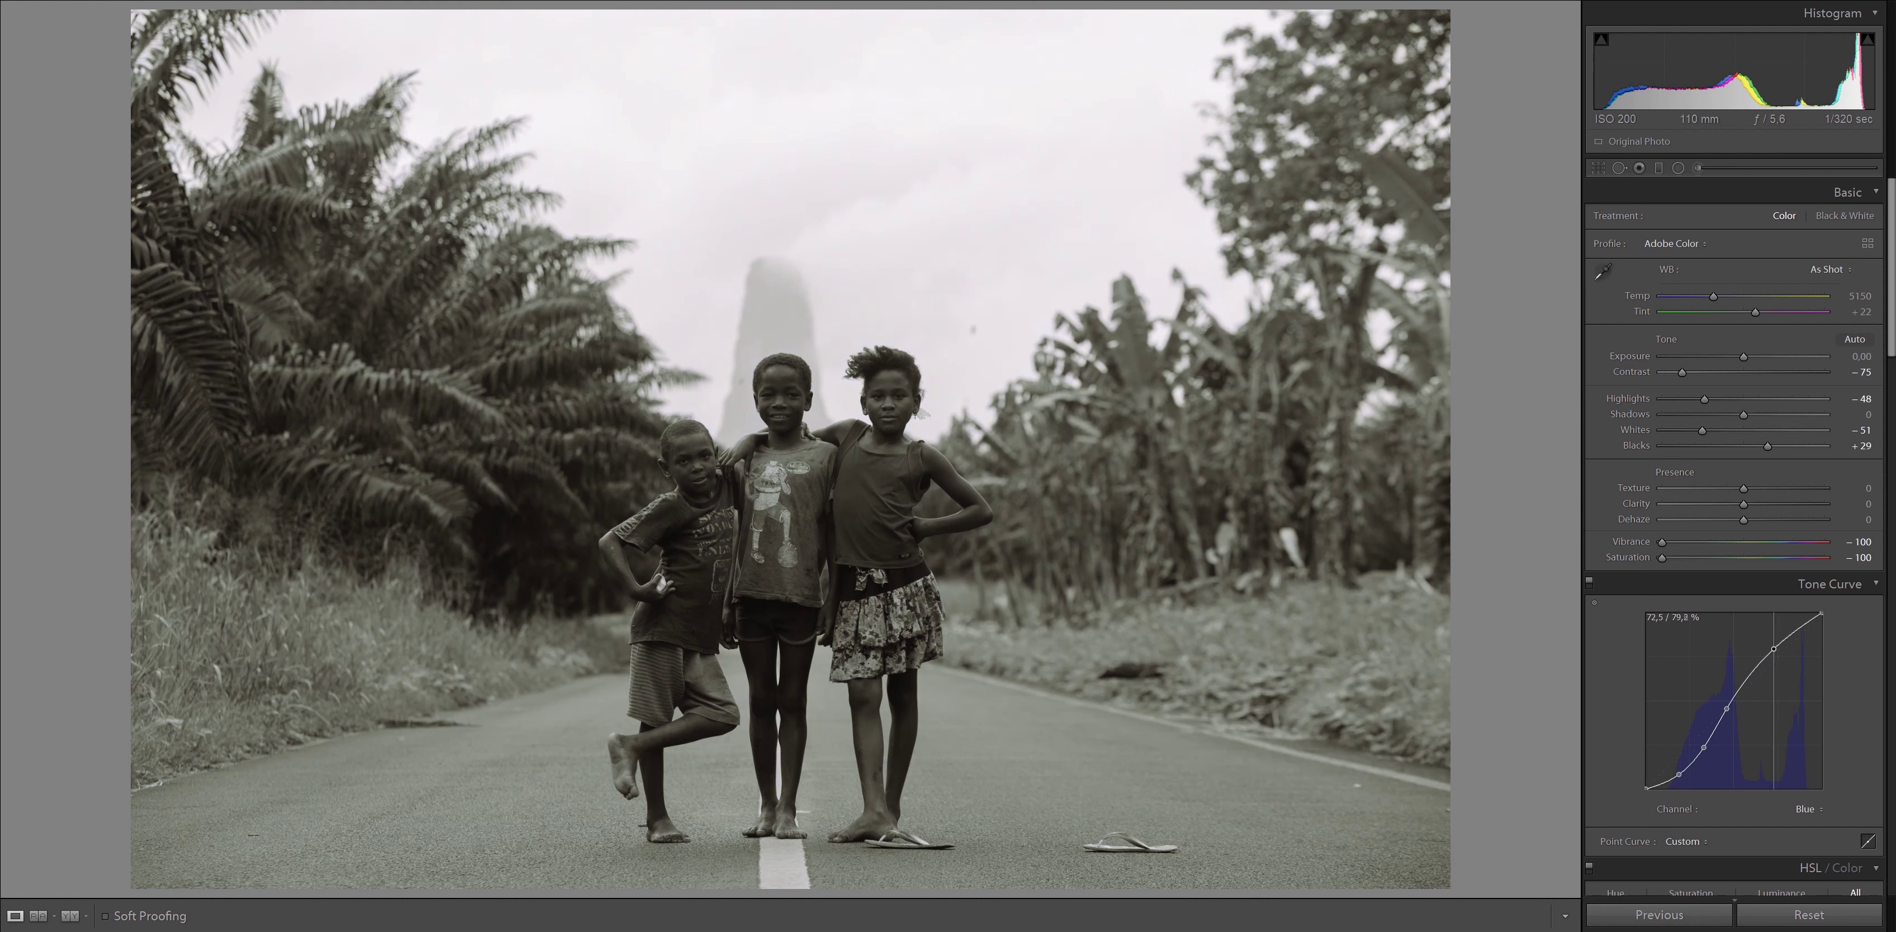
Nudge the Red channel curve's upper, lower and middle points
left_click(1808, 809)
left_click(1770, 846)
left_click_drag(1767, 652, 1775, 648)
left_click_drag(1702, 744, 1673, 779)
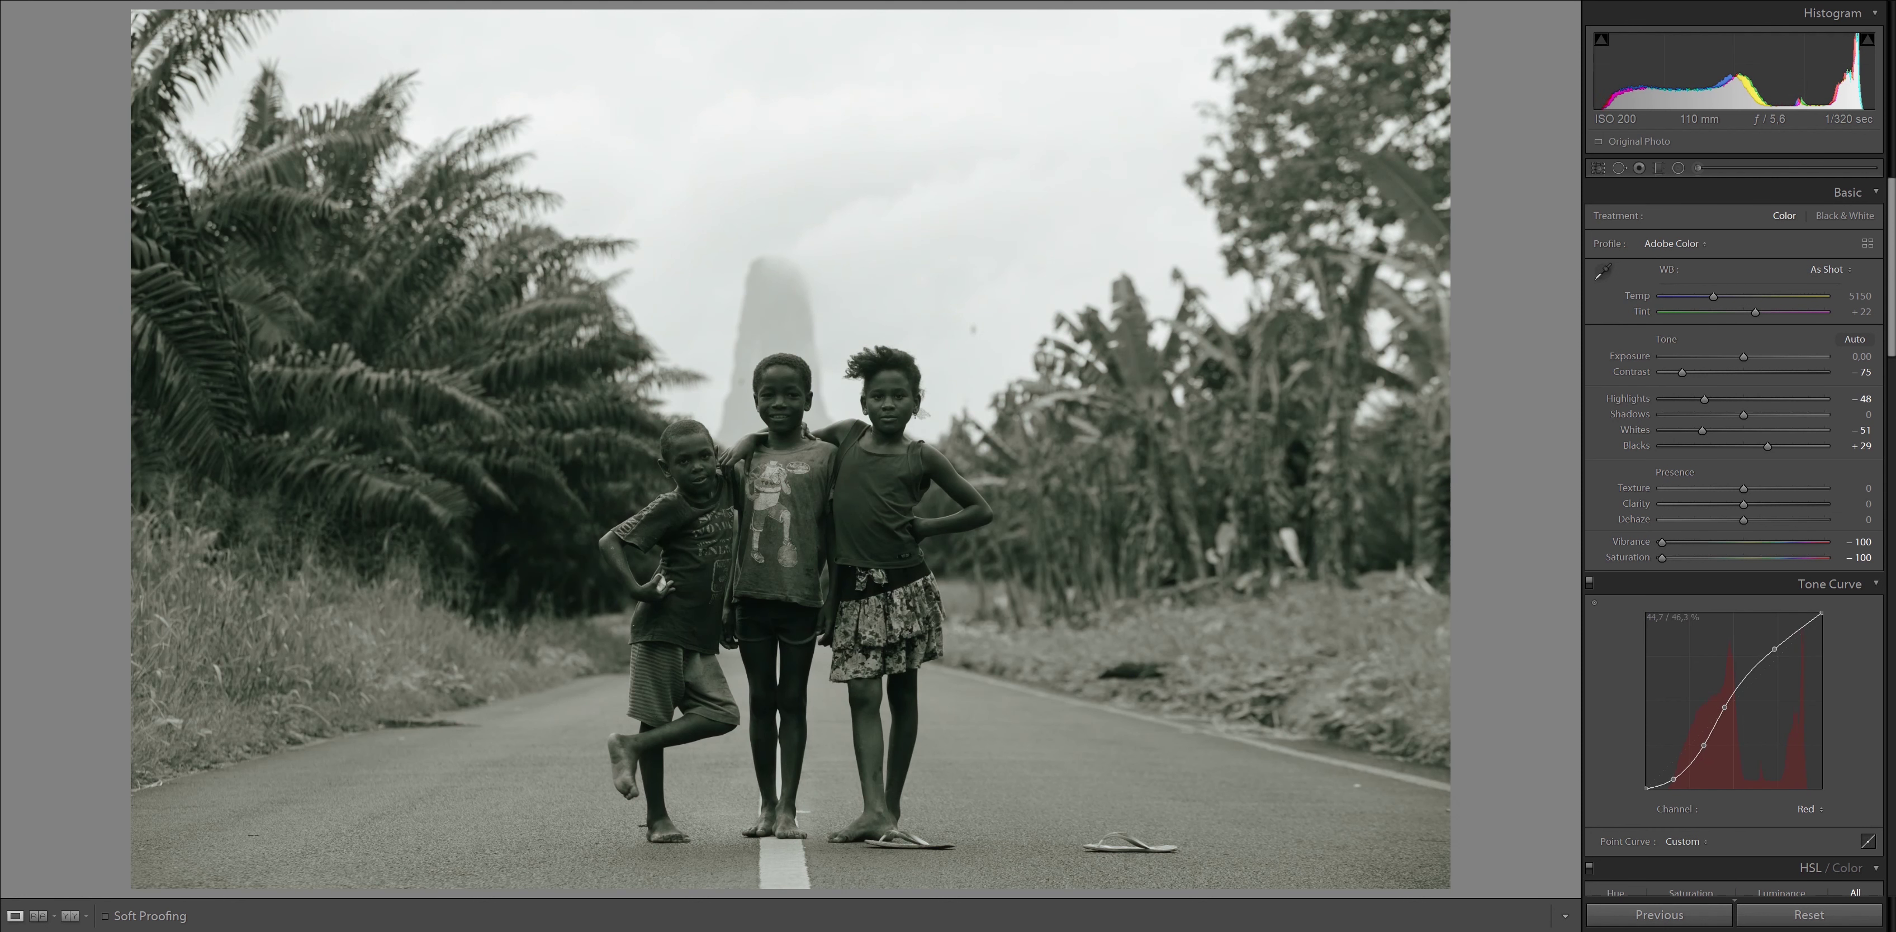
left_click_drag(1724, 707, 1725, 704)
Adjust the Green channel curve points, then return the tone curve to the RGB channel
left_click(1809, 808)
left_click(1774, 863)
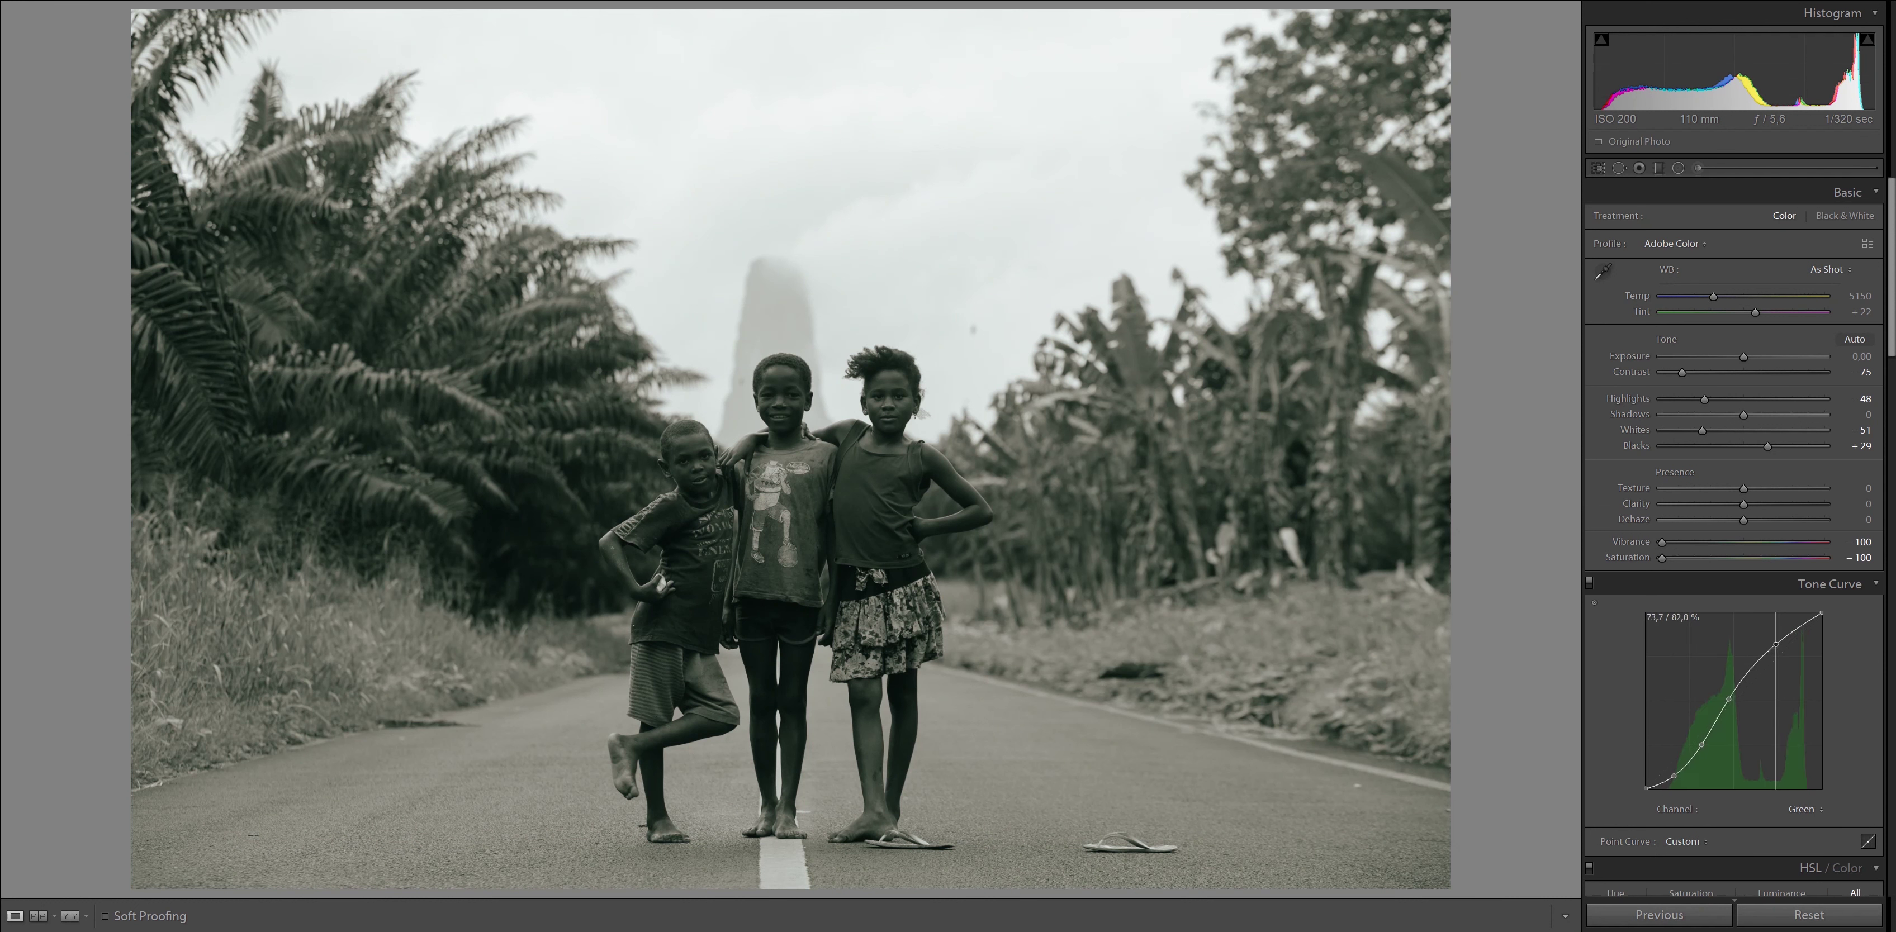
left_click_drag(1774, 650, 1775, 646)
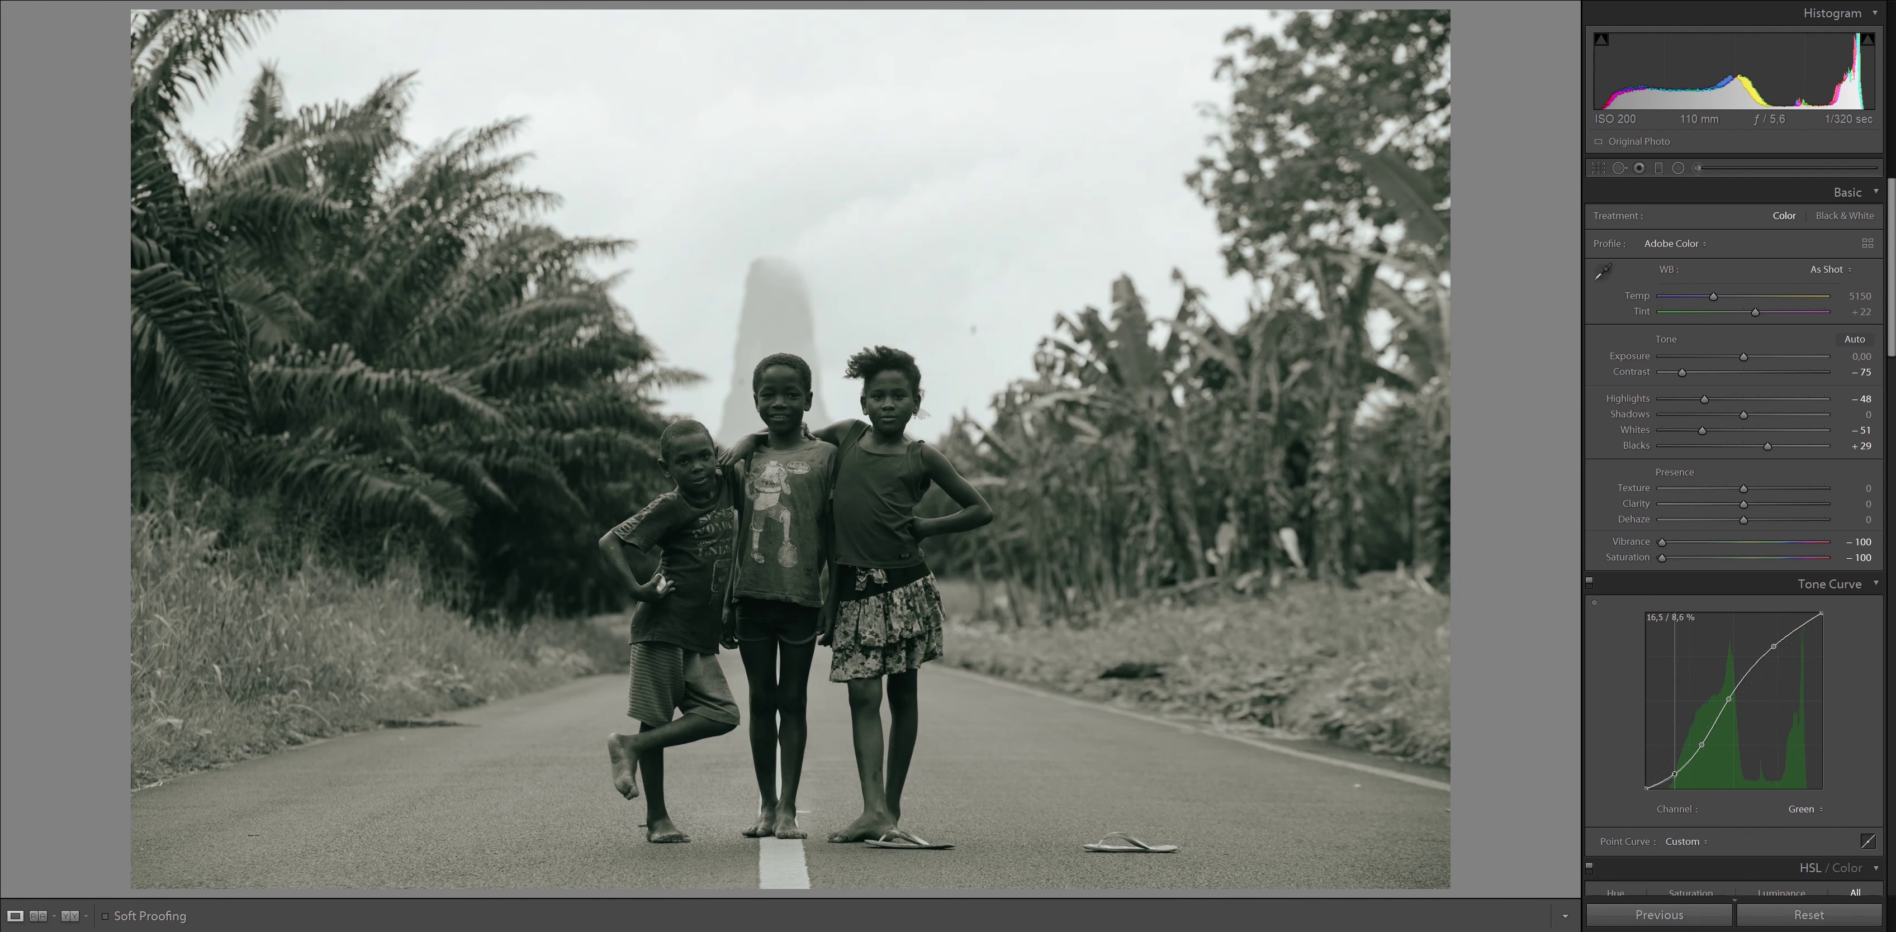
left_click_drag(1673, 777, 1728, 696)
left_click(1805, 809)
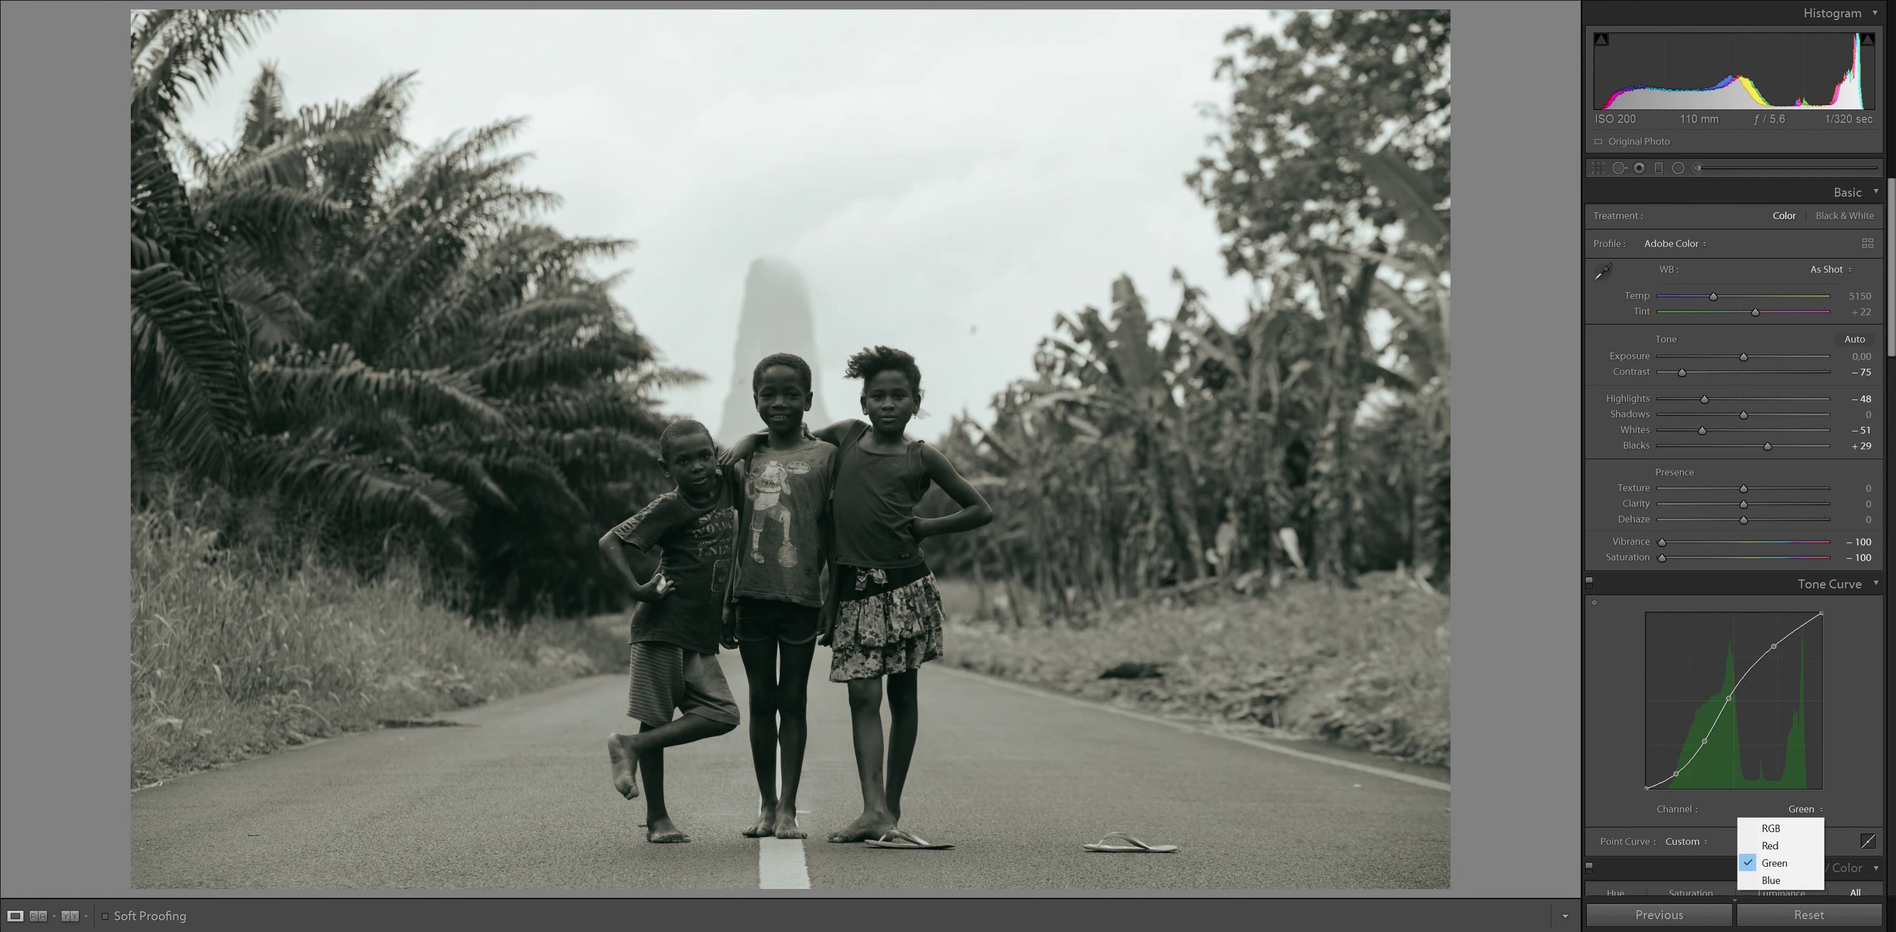
left_click(1781, 830)
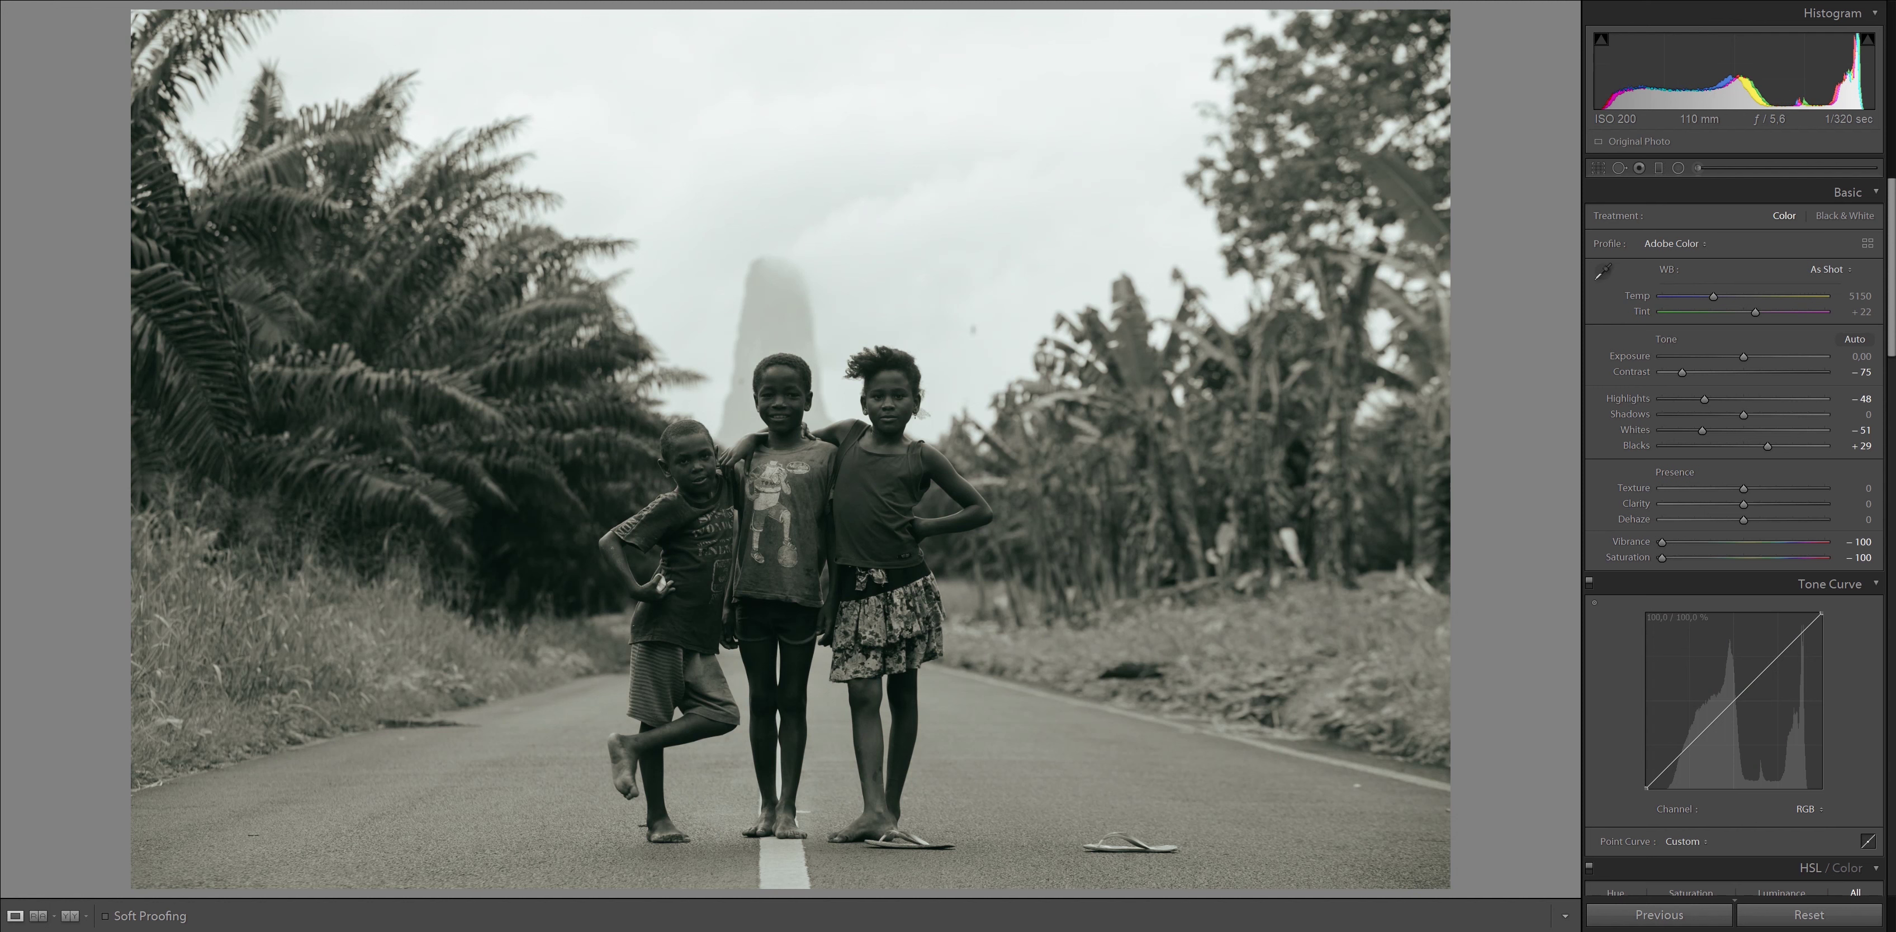
Add three points to the RGB curve and pull the lower one down into an S-shape
left_click(1687, 749)
left_click(1731, 703)
left_click(1775, 660)
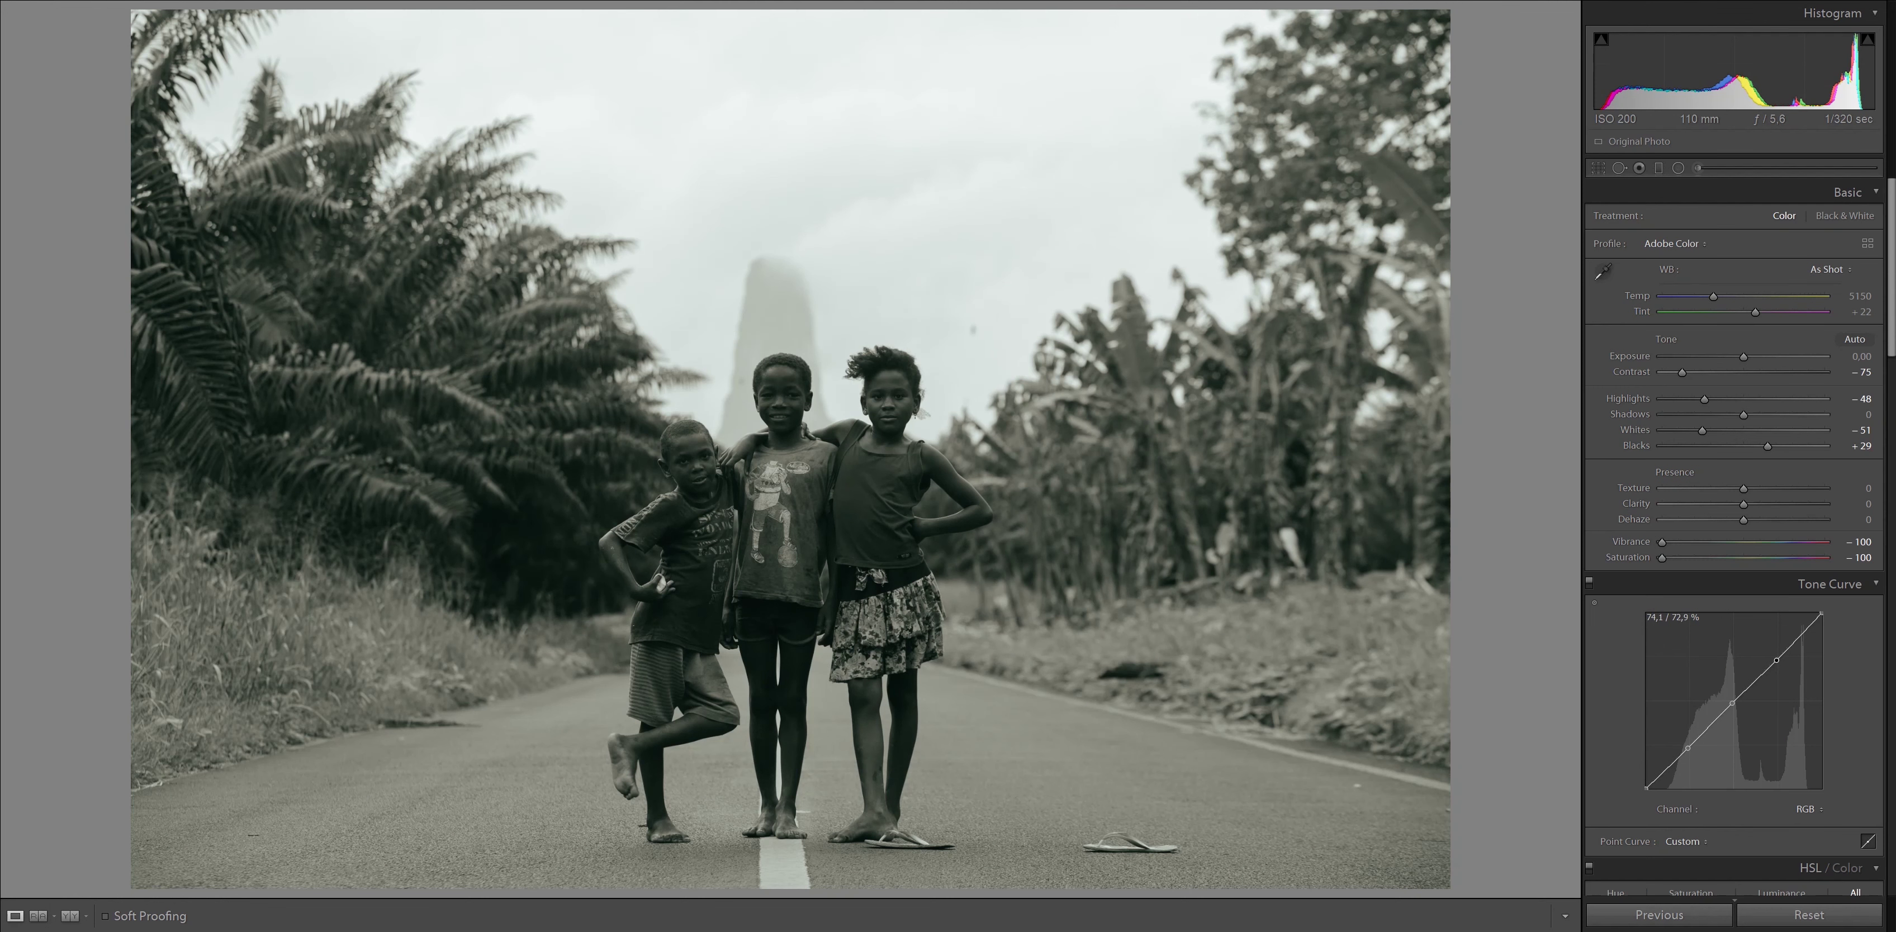
left_click_drag(1687, 748, 1647, 777)
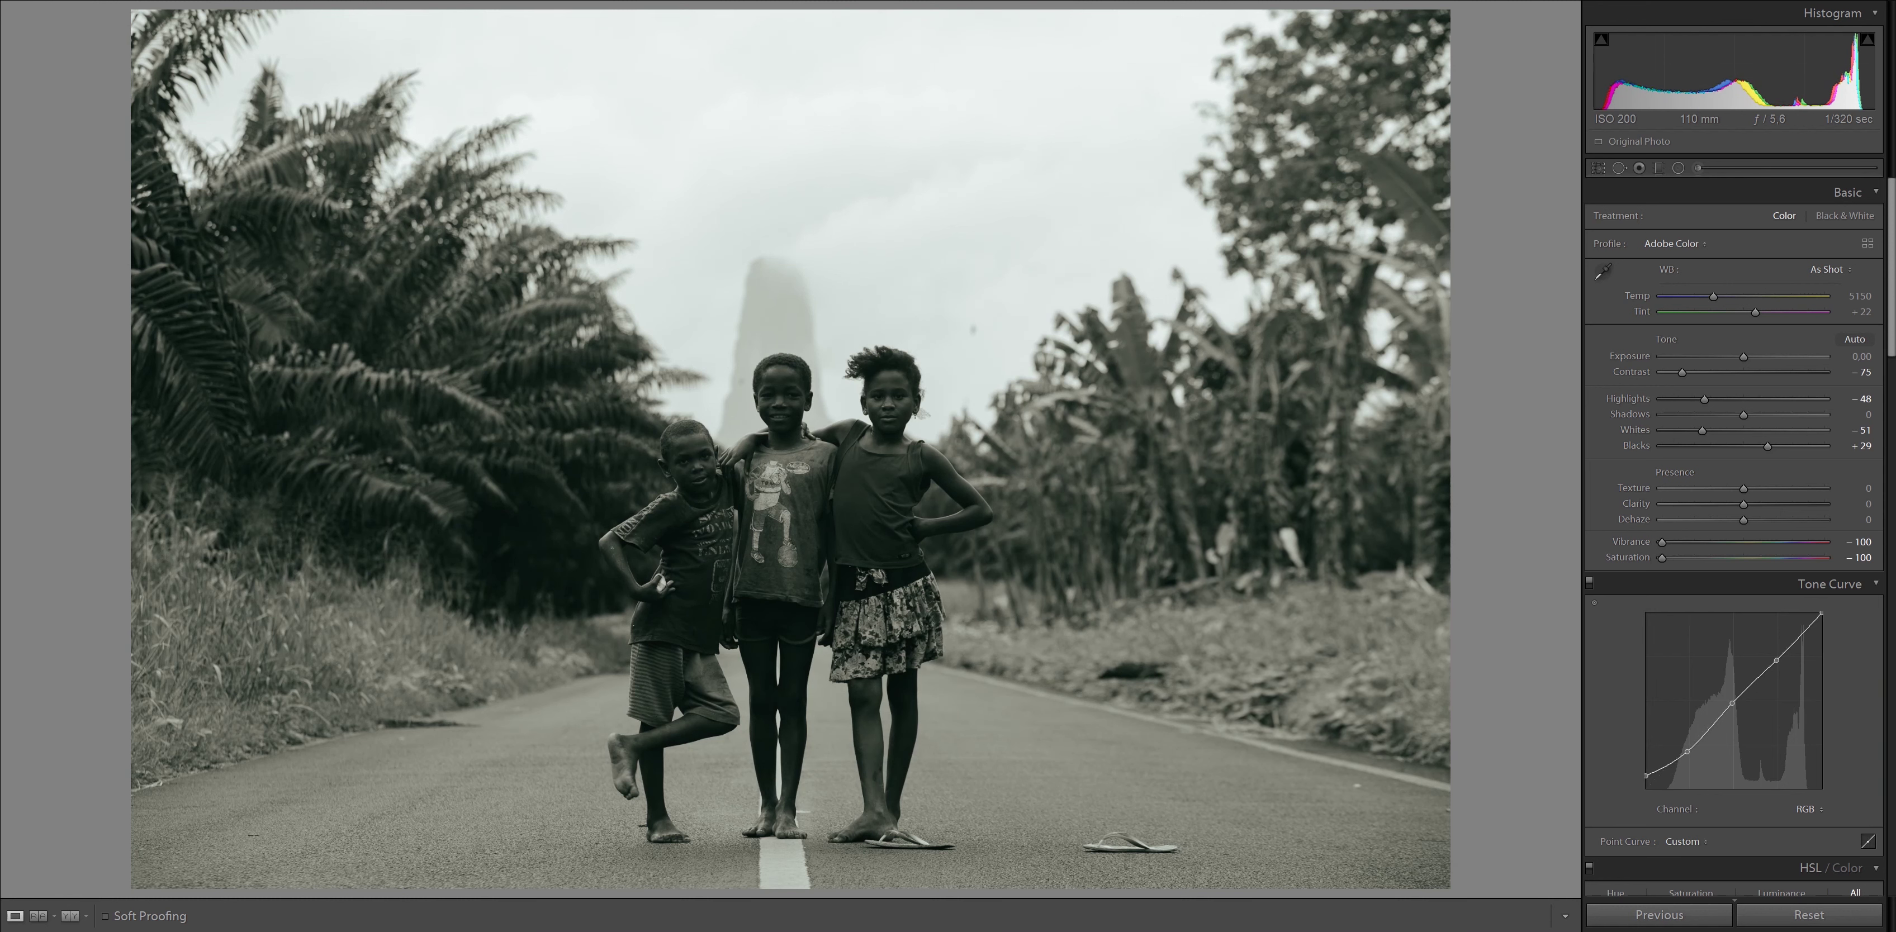
Lower the white point, lift the upper midtones and raise the black point for a matte look
left_click_drag(1821, 614, 1821, 633)
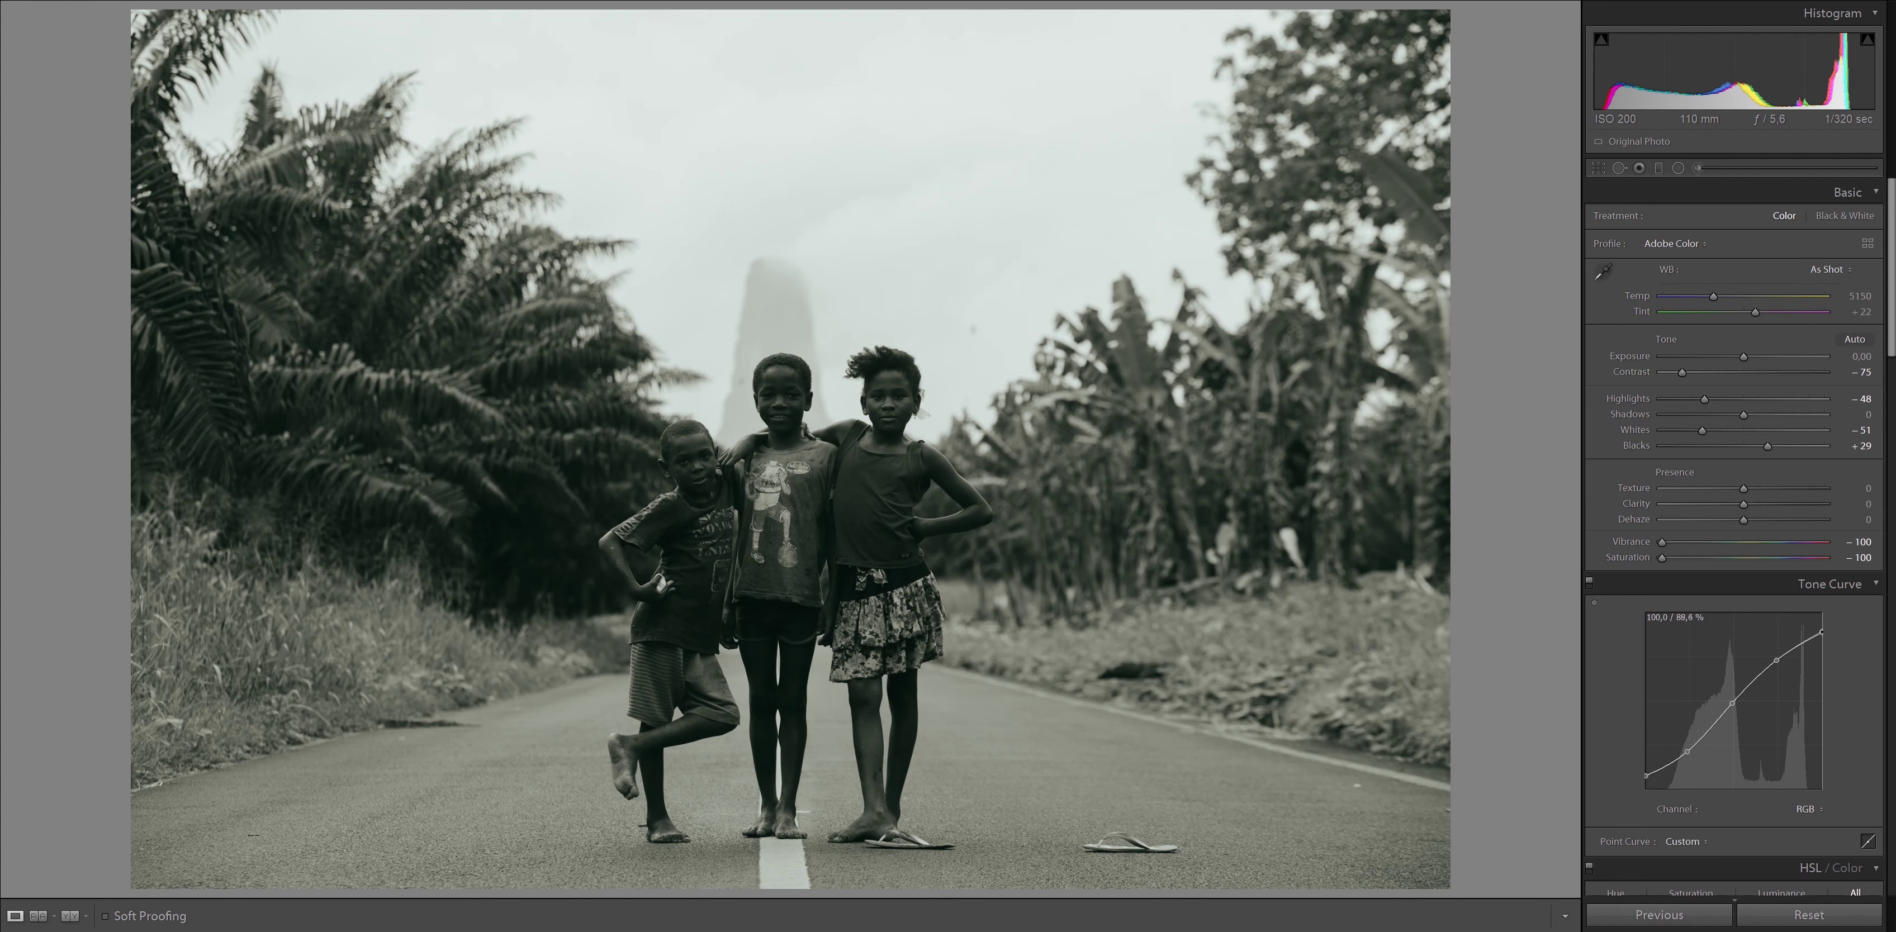
left_click_drag(1687, 752, 1686, 752)
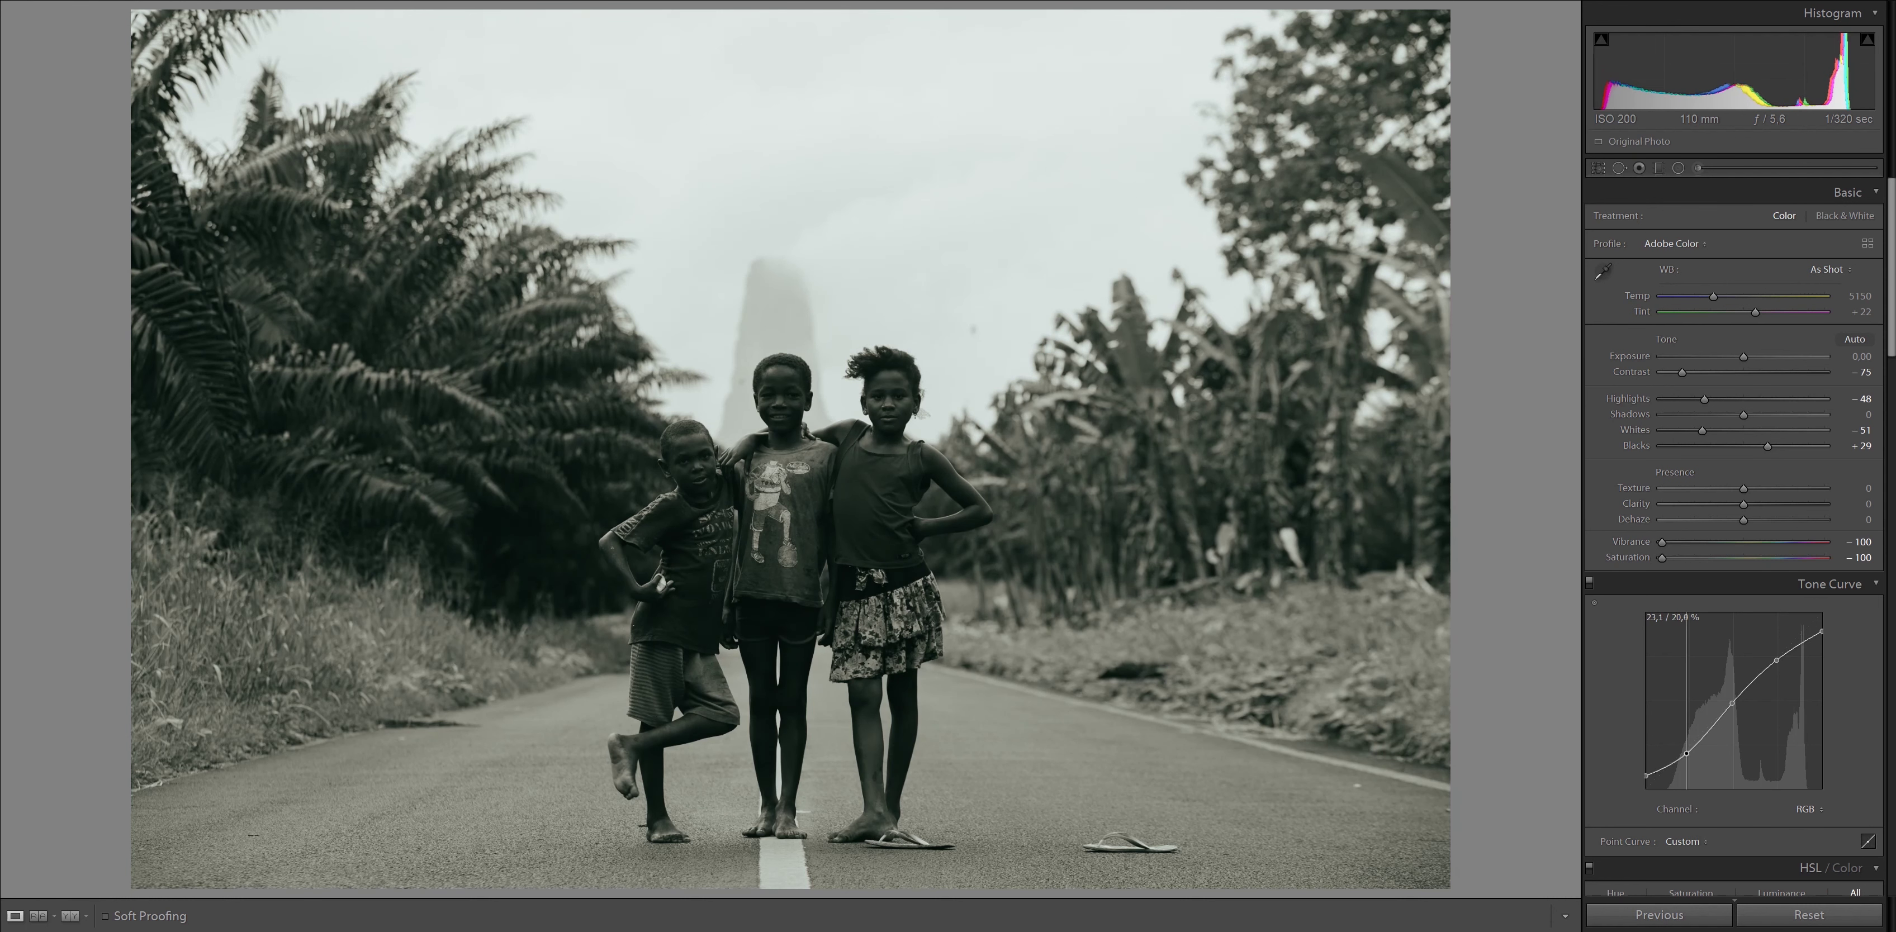
left_click_drag(1775, 661, 1771, 654)
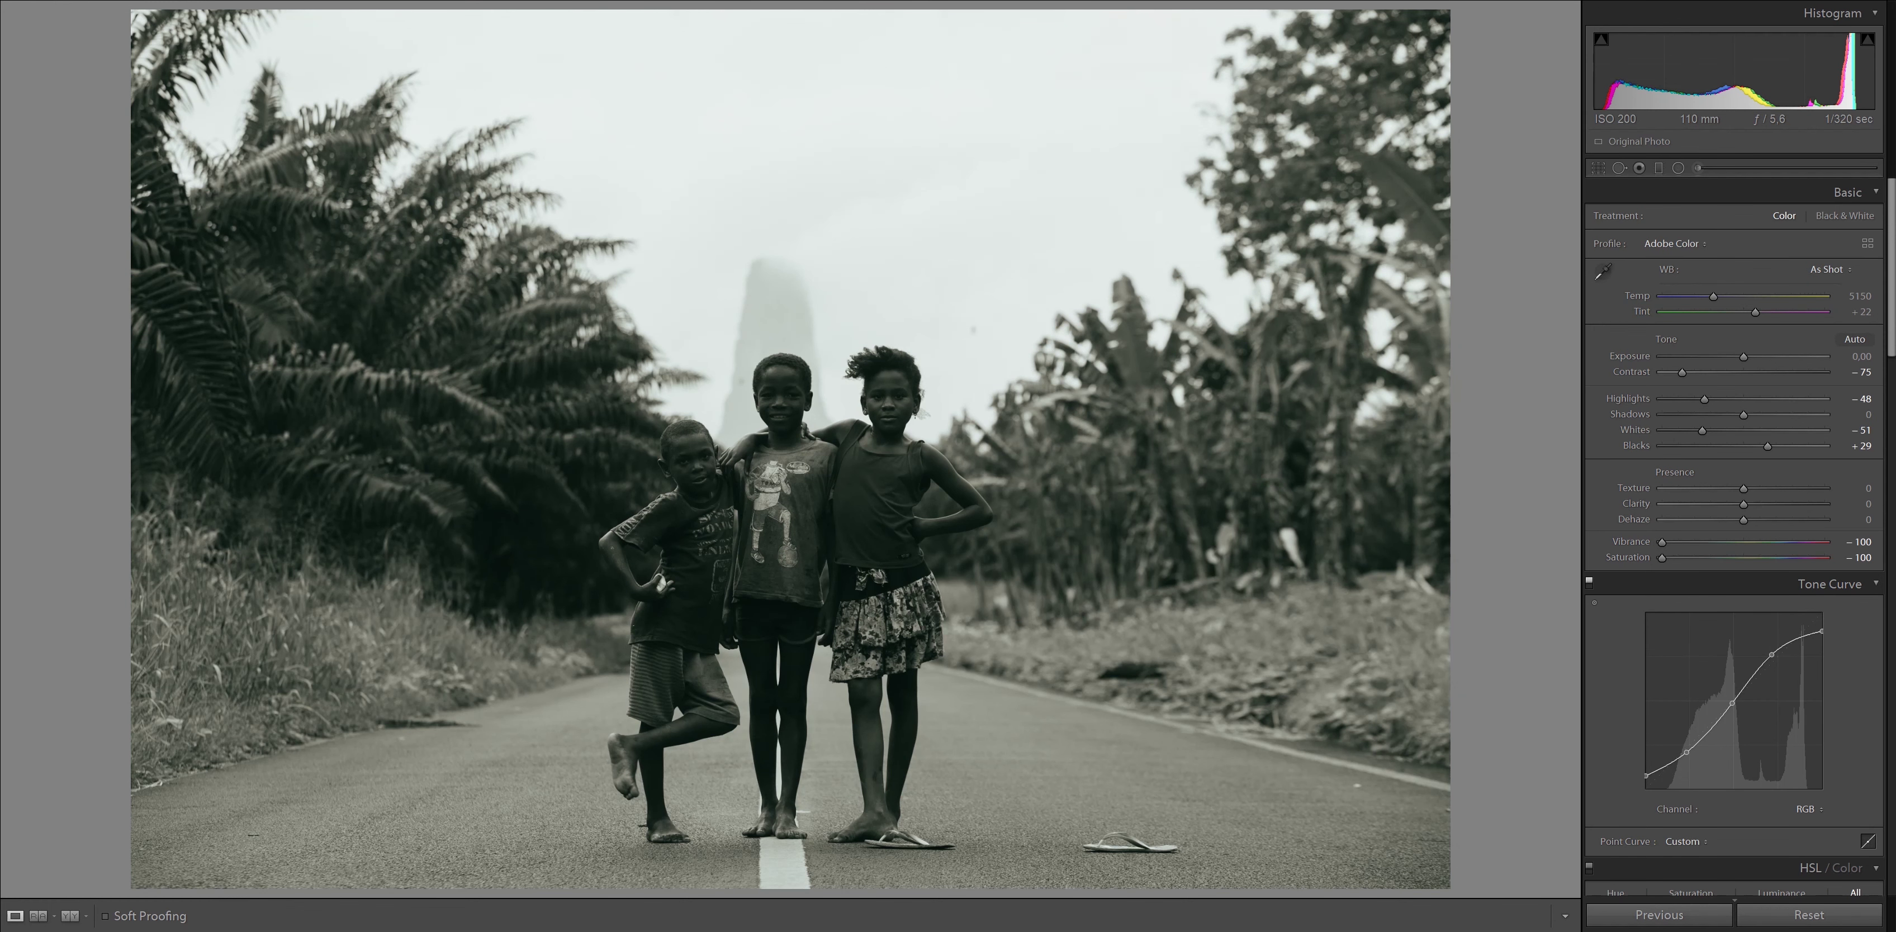
left_click(1589, 582)
left_click(1589, 581)
left_click(1588, 582)
left_click_drag(1647, 775, 1646, 765)
Reshape the Red channel curve's highlight, midtone and shadow points to remove the pink cast
left_click(1808, 809)
left_click(1781, 847)
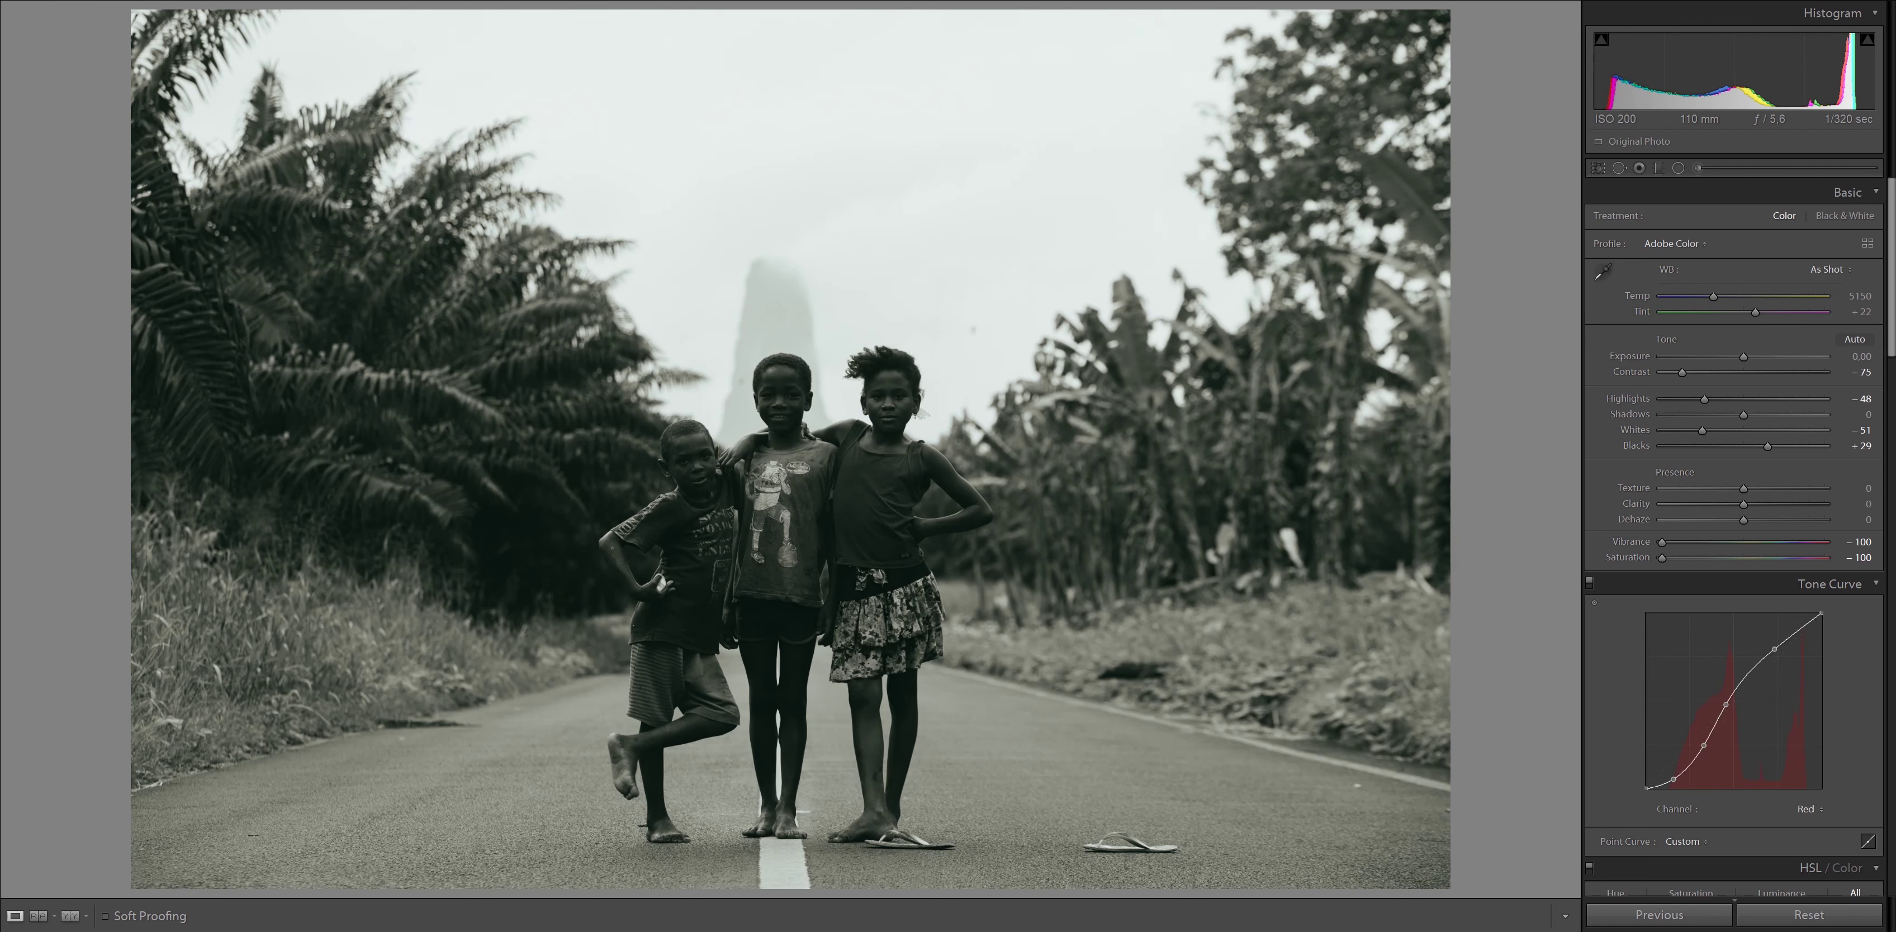
left_click_drag(1774, 649, 1767, 646)
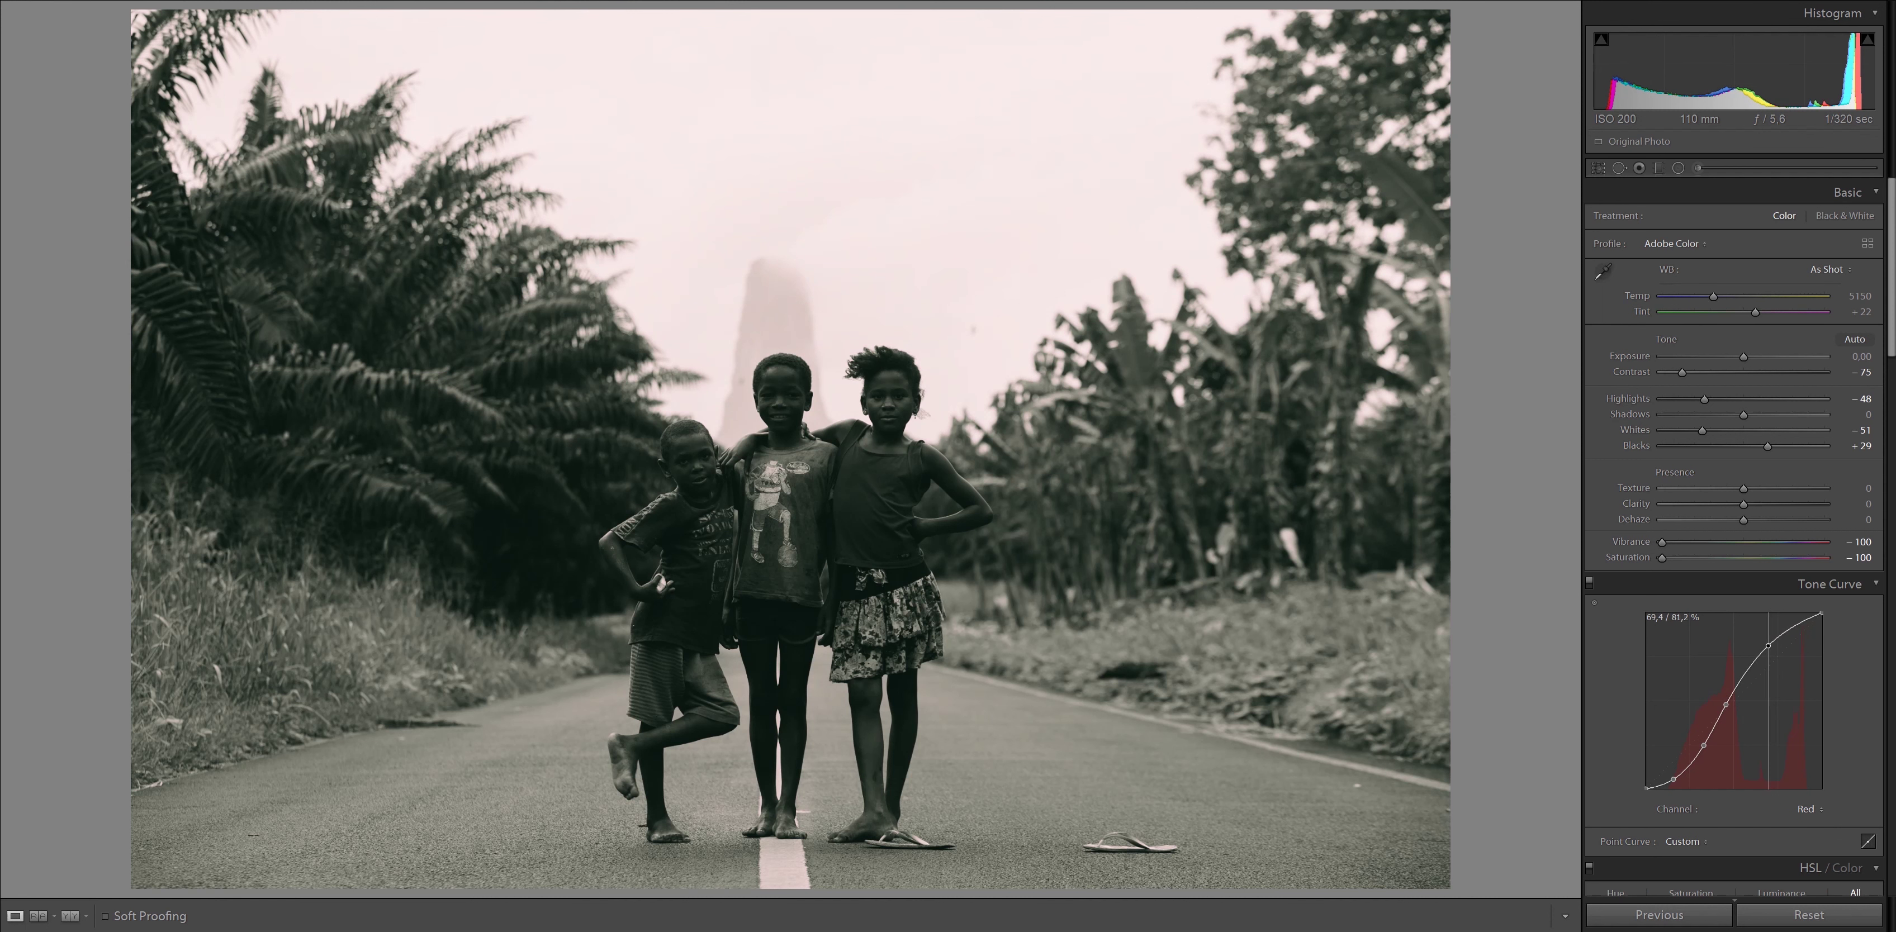
left_click_drag(1768, 645, 1768, 654)
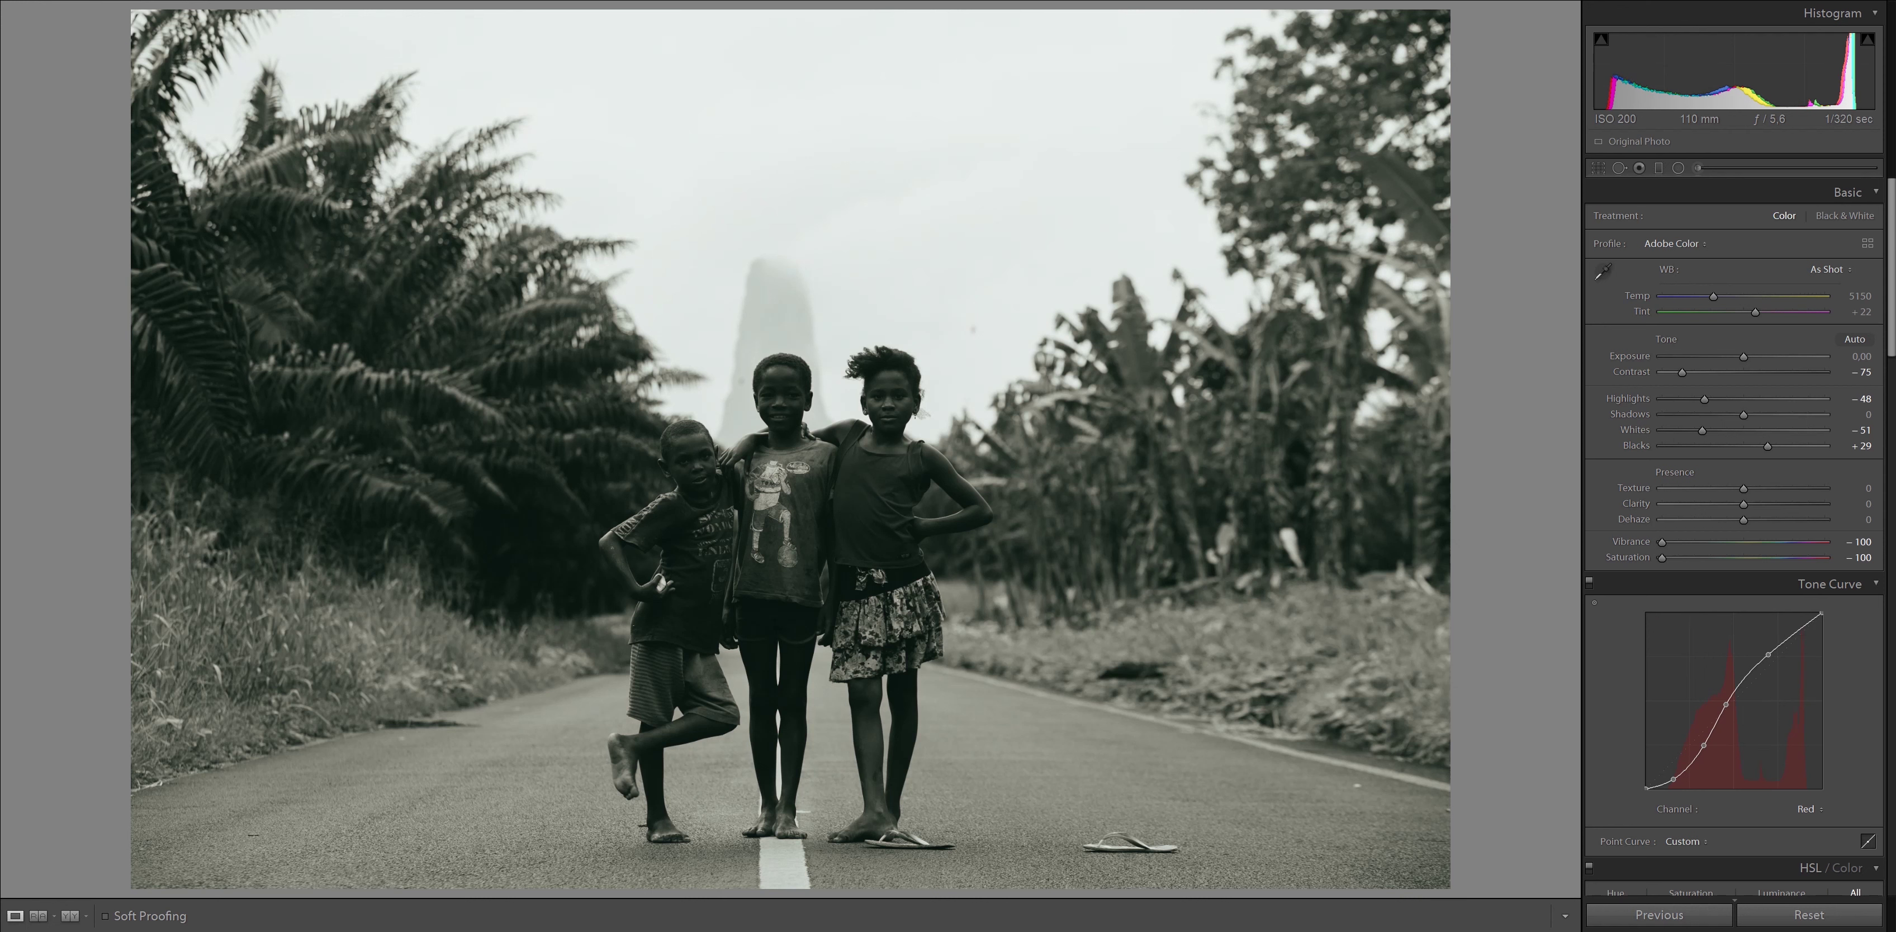
left_click_drag(1726, 705, 1724, 705)
left_click_drag(1702, 746, 1701, 747)
left_click_drag(1701, 746, 1703, 746)
left_click_drag(1672, 780, 1675, 775)
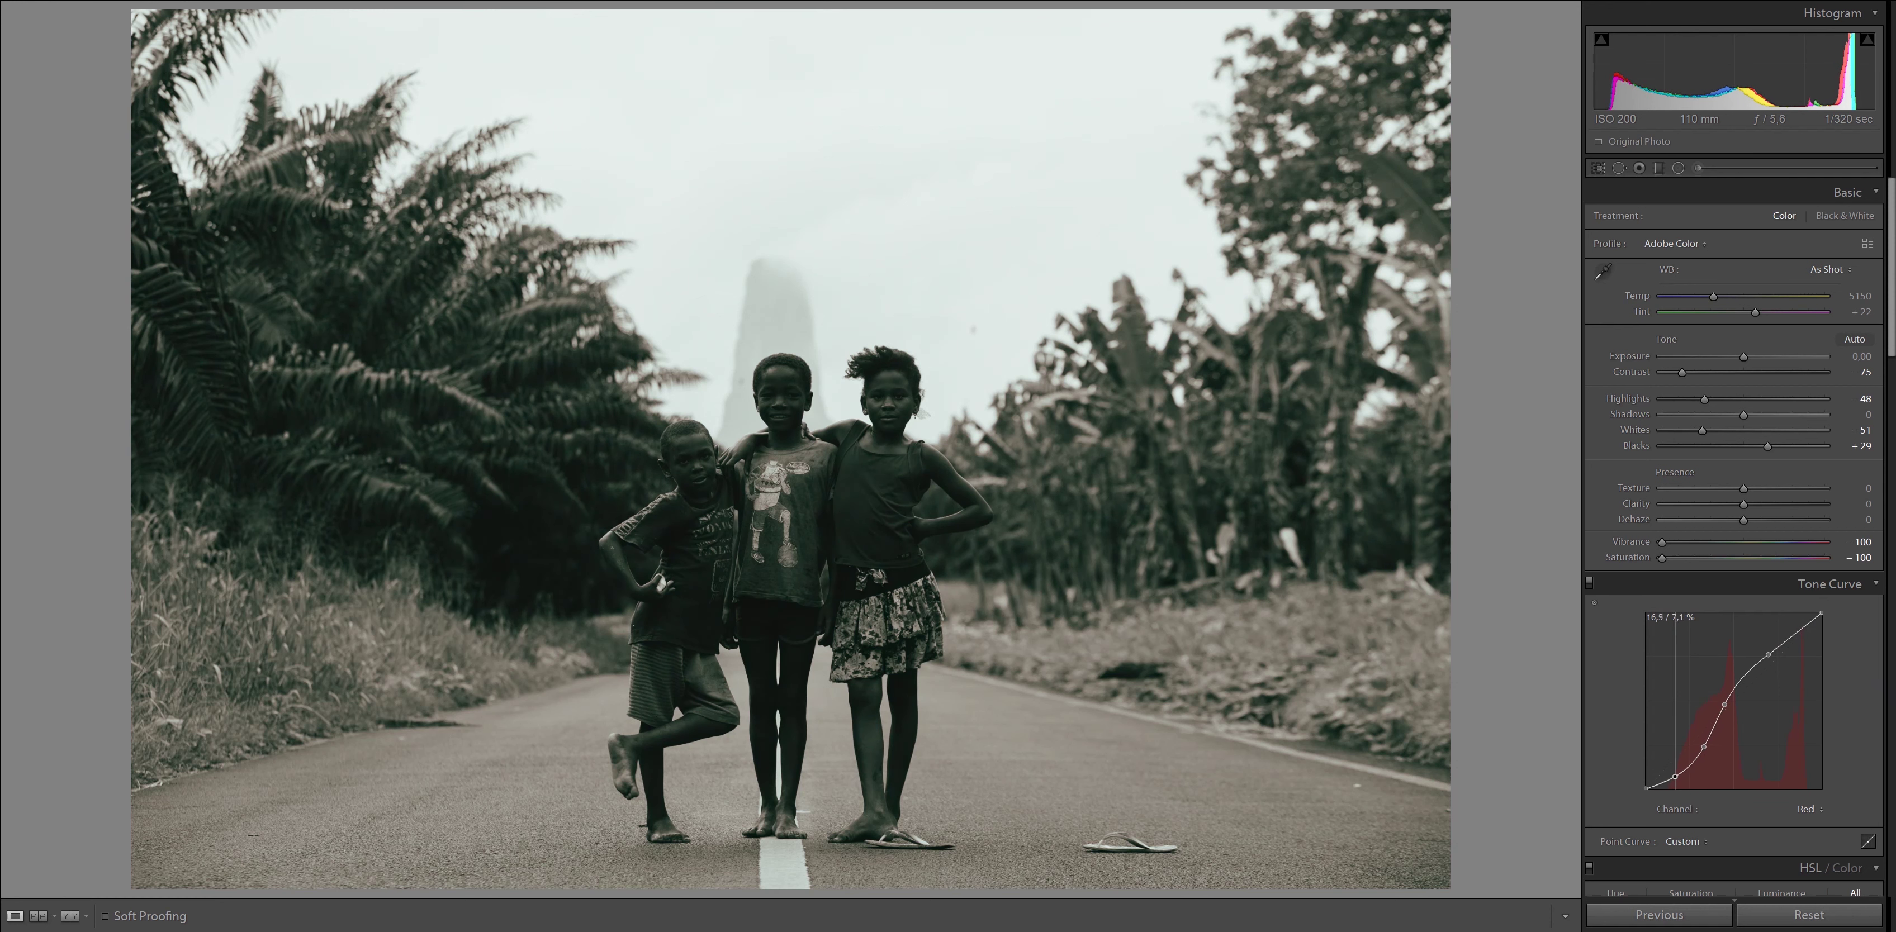
left_click_drag(1675, 778, 1679, 776)
left_click_drag(1767, 654, 1771, 652)
Pull down the Green curve highlights and lift its lower-midtone point
left_click(1807, 809)
left_click(1781, 864)
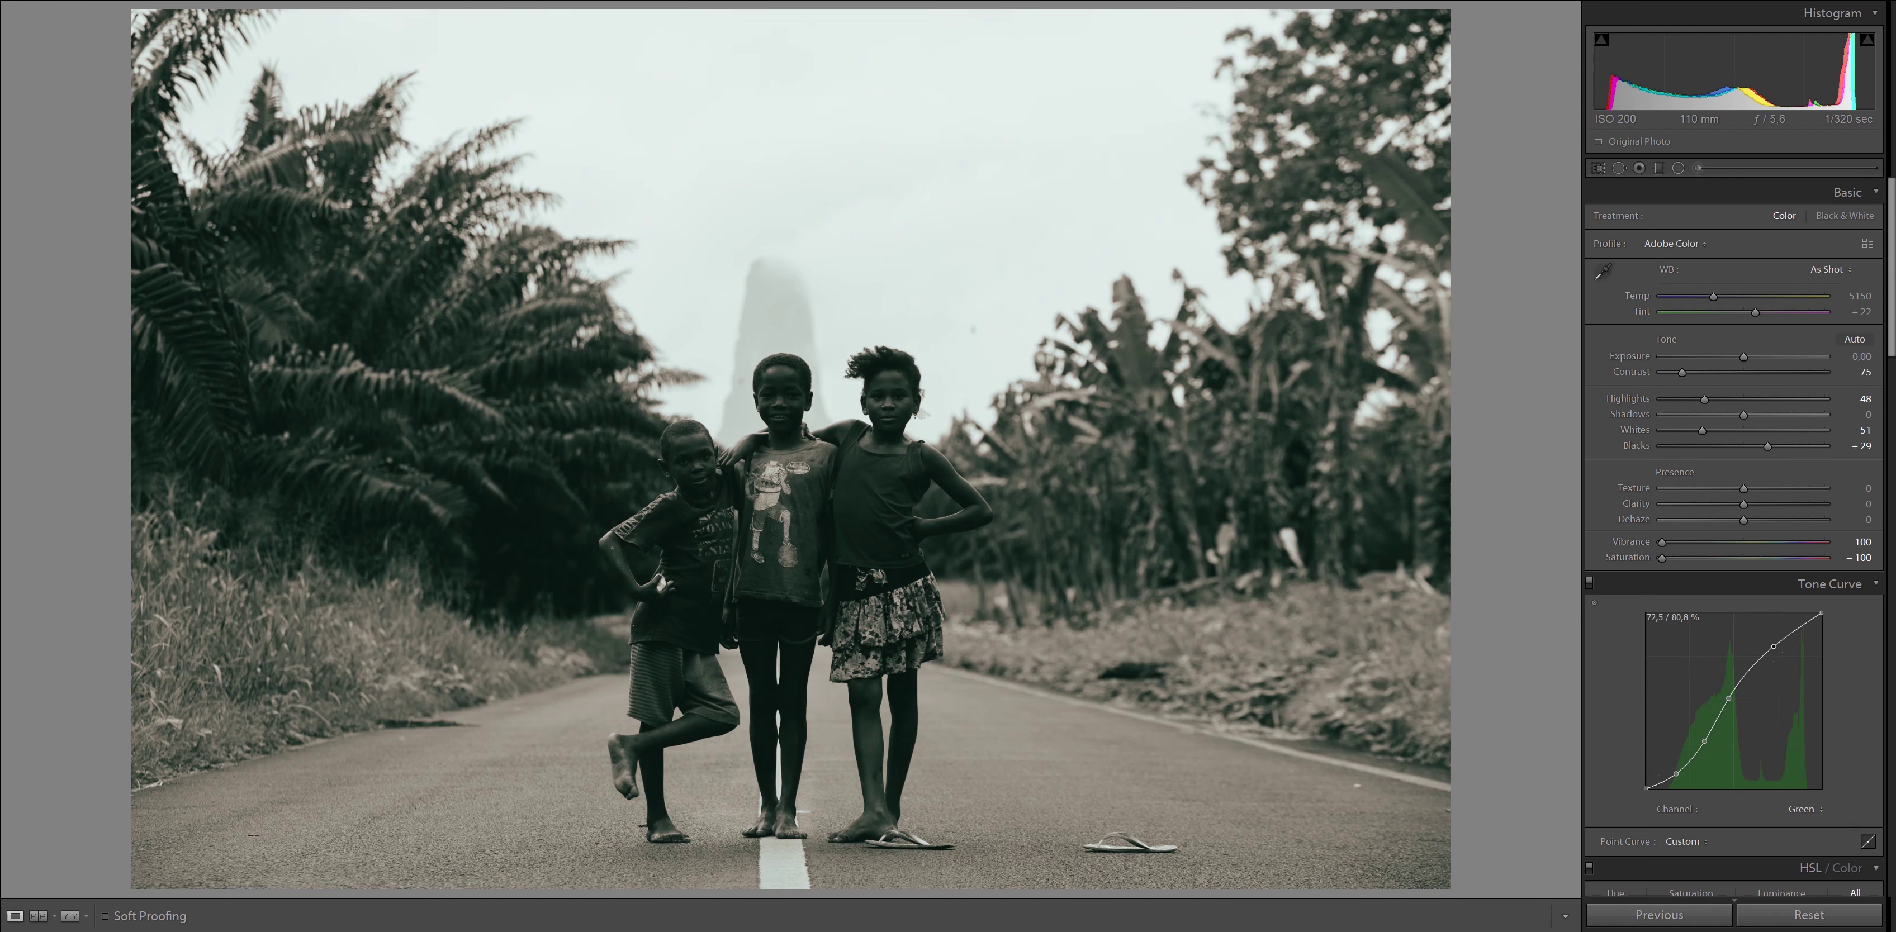
left_click_drag(1773, 647, 1726, 702)
left_click_drag(1704, 740, 1705, 739)
Nudge the Green channel curve's shadow point
left_click(1675, 773)
left_click_drag(1676, 772, 1679, 772)
left_click_drag(1677, 774, 1677, 775)
Adjust the Blue curve's highlight, midtone and shadow points for a cool teal tint
left_click(1805, 810)
left_click(1781, 883)
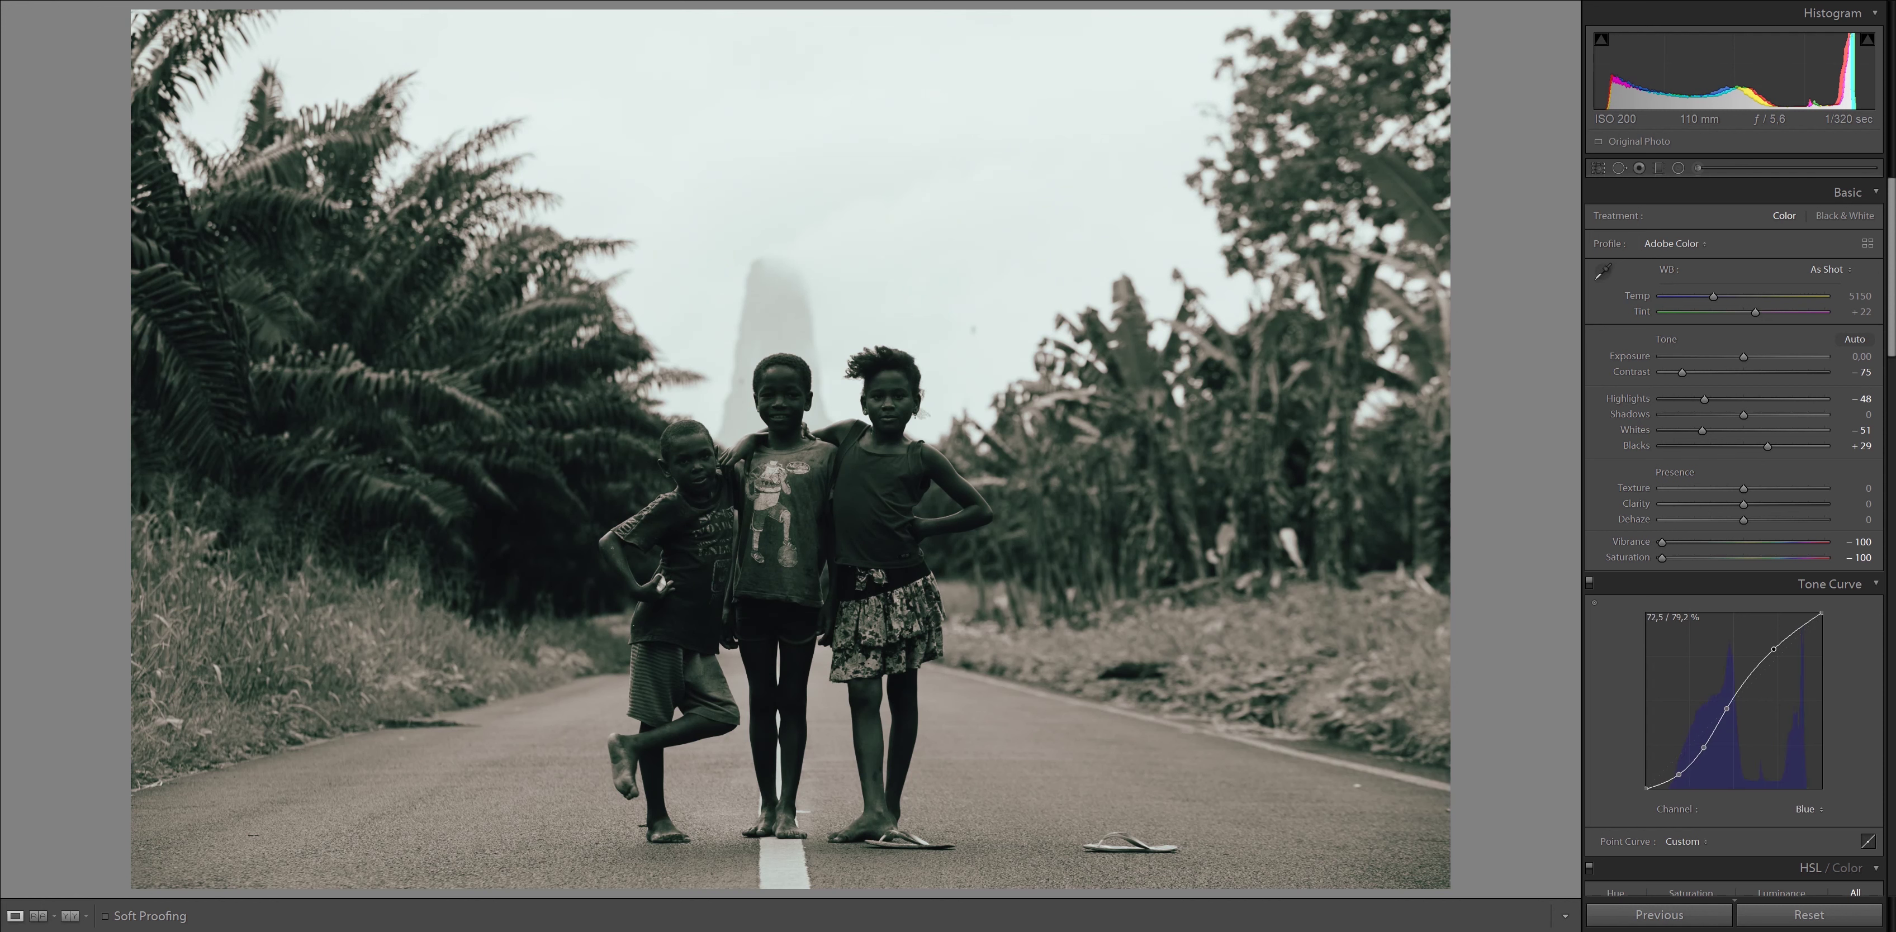
left_click_drag(1773, 648, 1769, 652)
left_click(1726, 708)
left_click_drag(1726, 708, 1726, 704)
left_click_drag(1703, 747, 1703, 744)
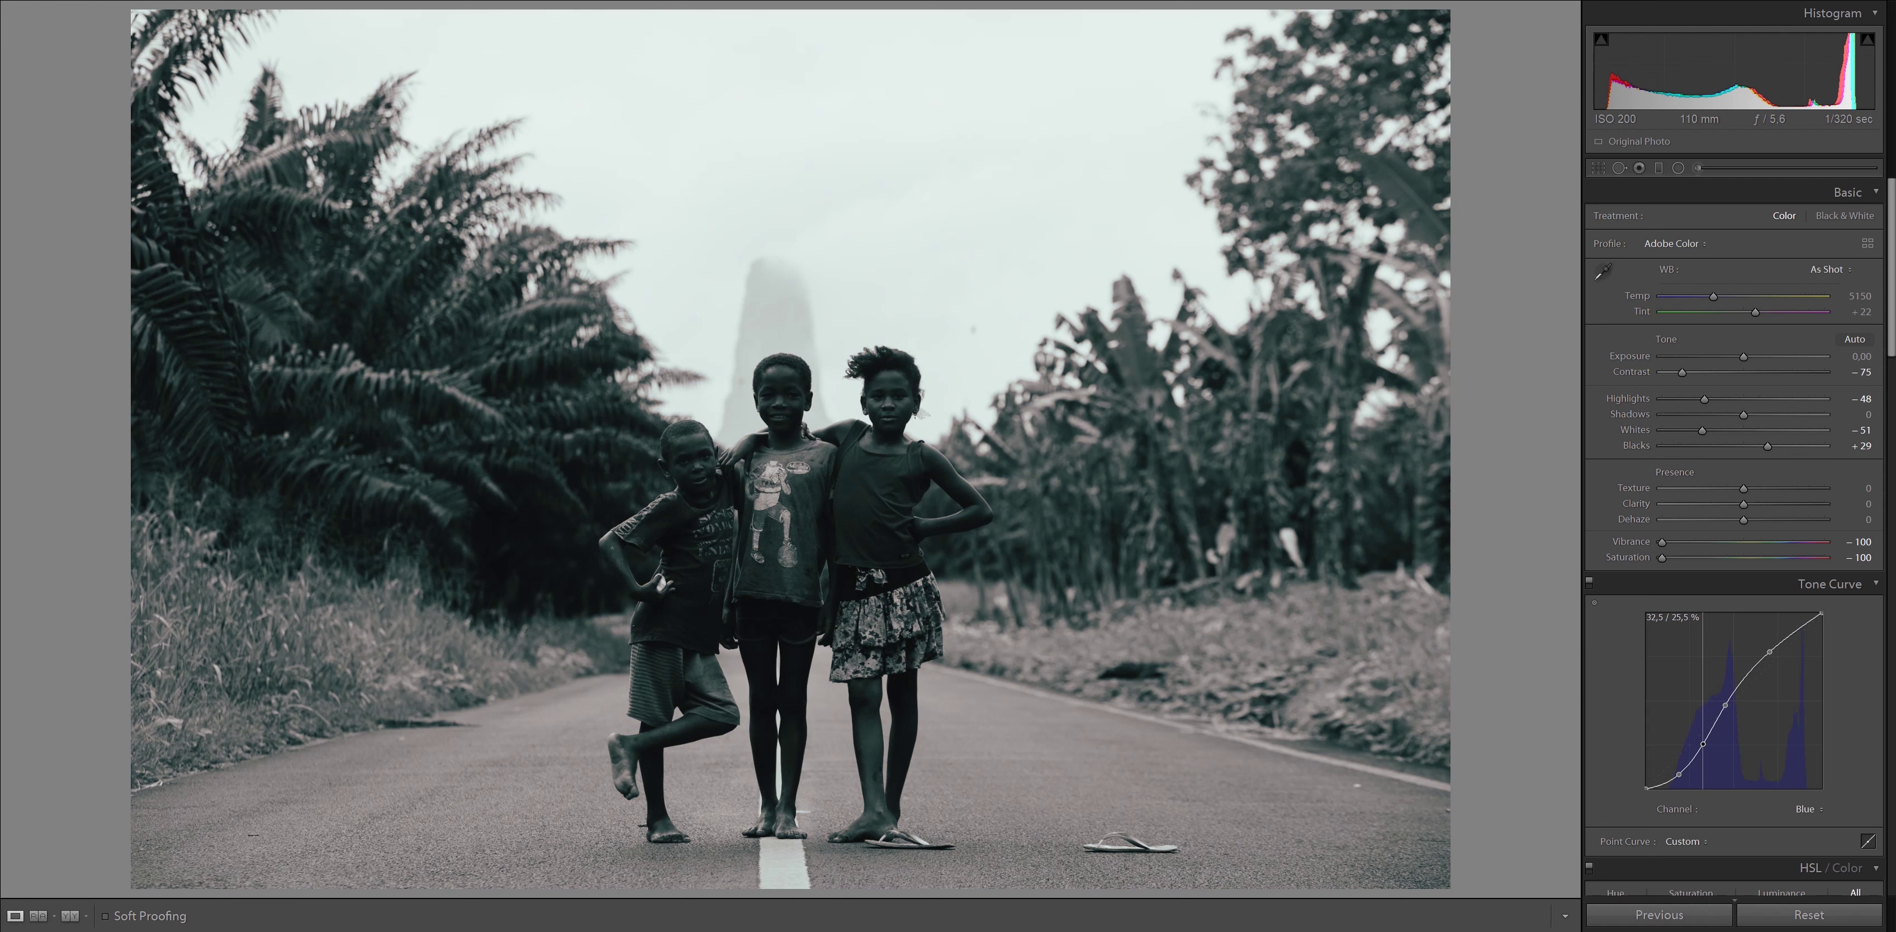
left_click_drag(1702, 746, 1702, 744)
left_click(1678, 775)
left_click_drag(1679, 776, 1672, 774)
left_click_drag(1671, 775, 1671, 779)
Toggle the tone curve off and on to compare the look, leaving it on
left_click(1589, 581)
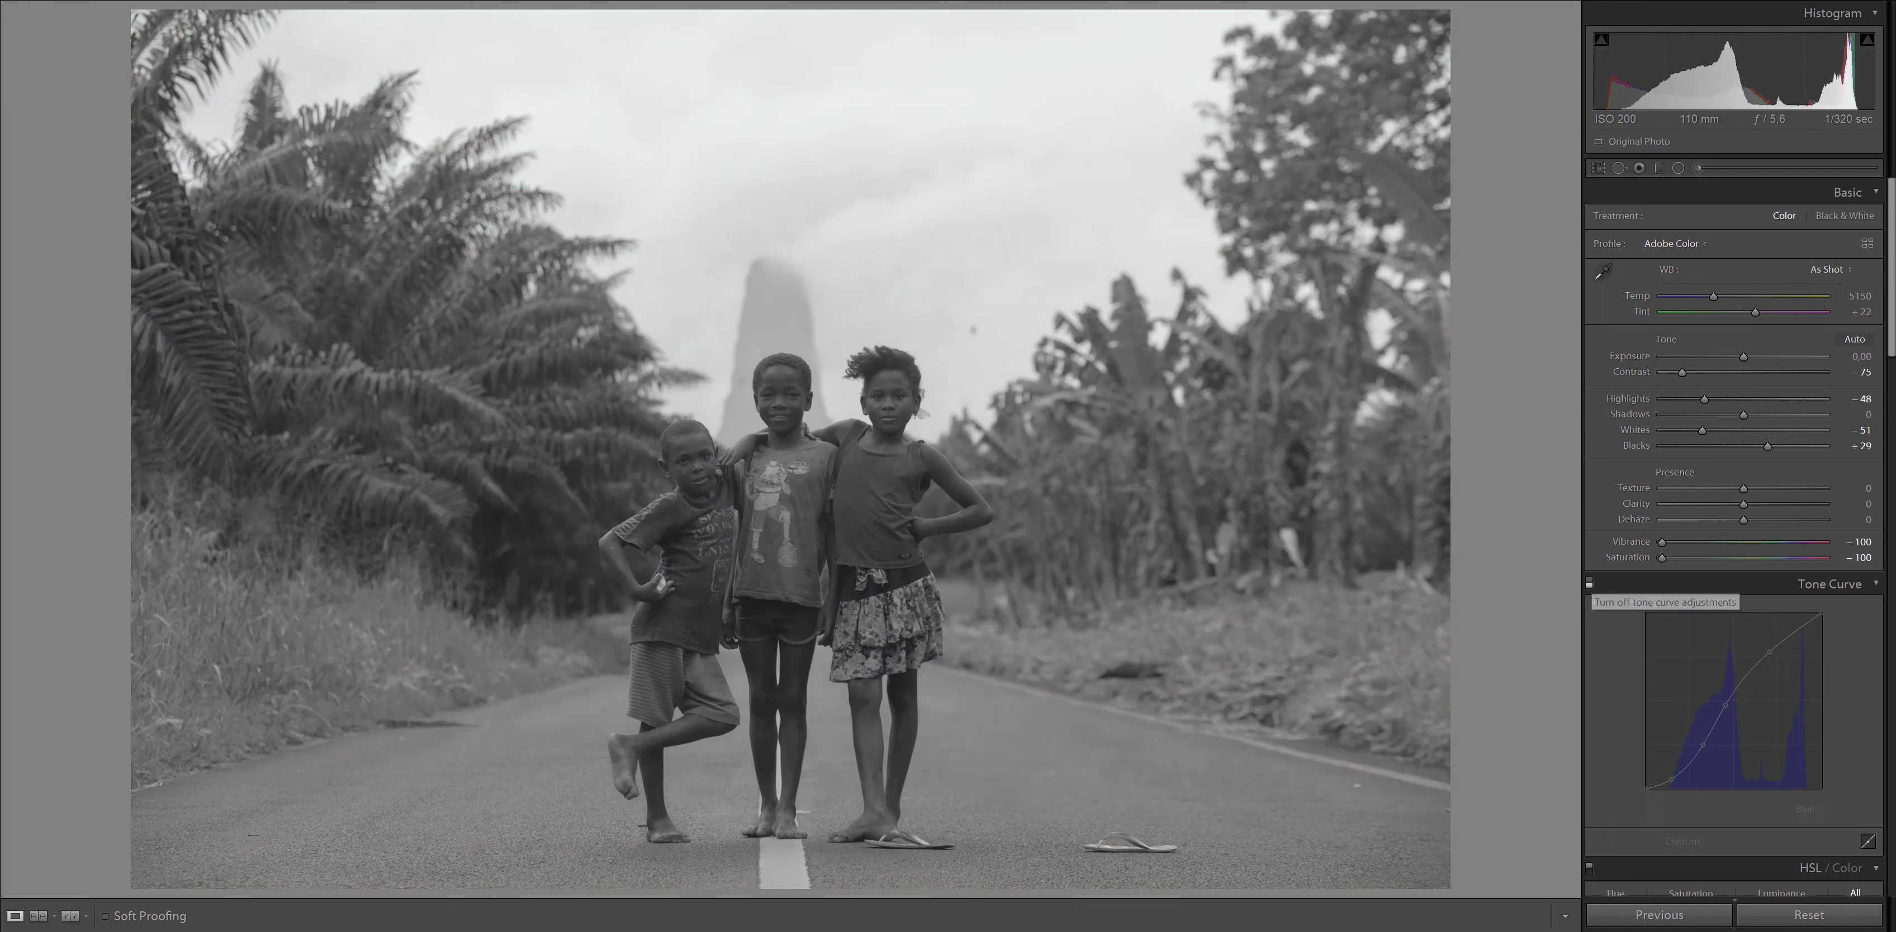
left_click(1589, 581)
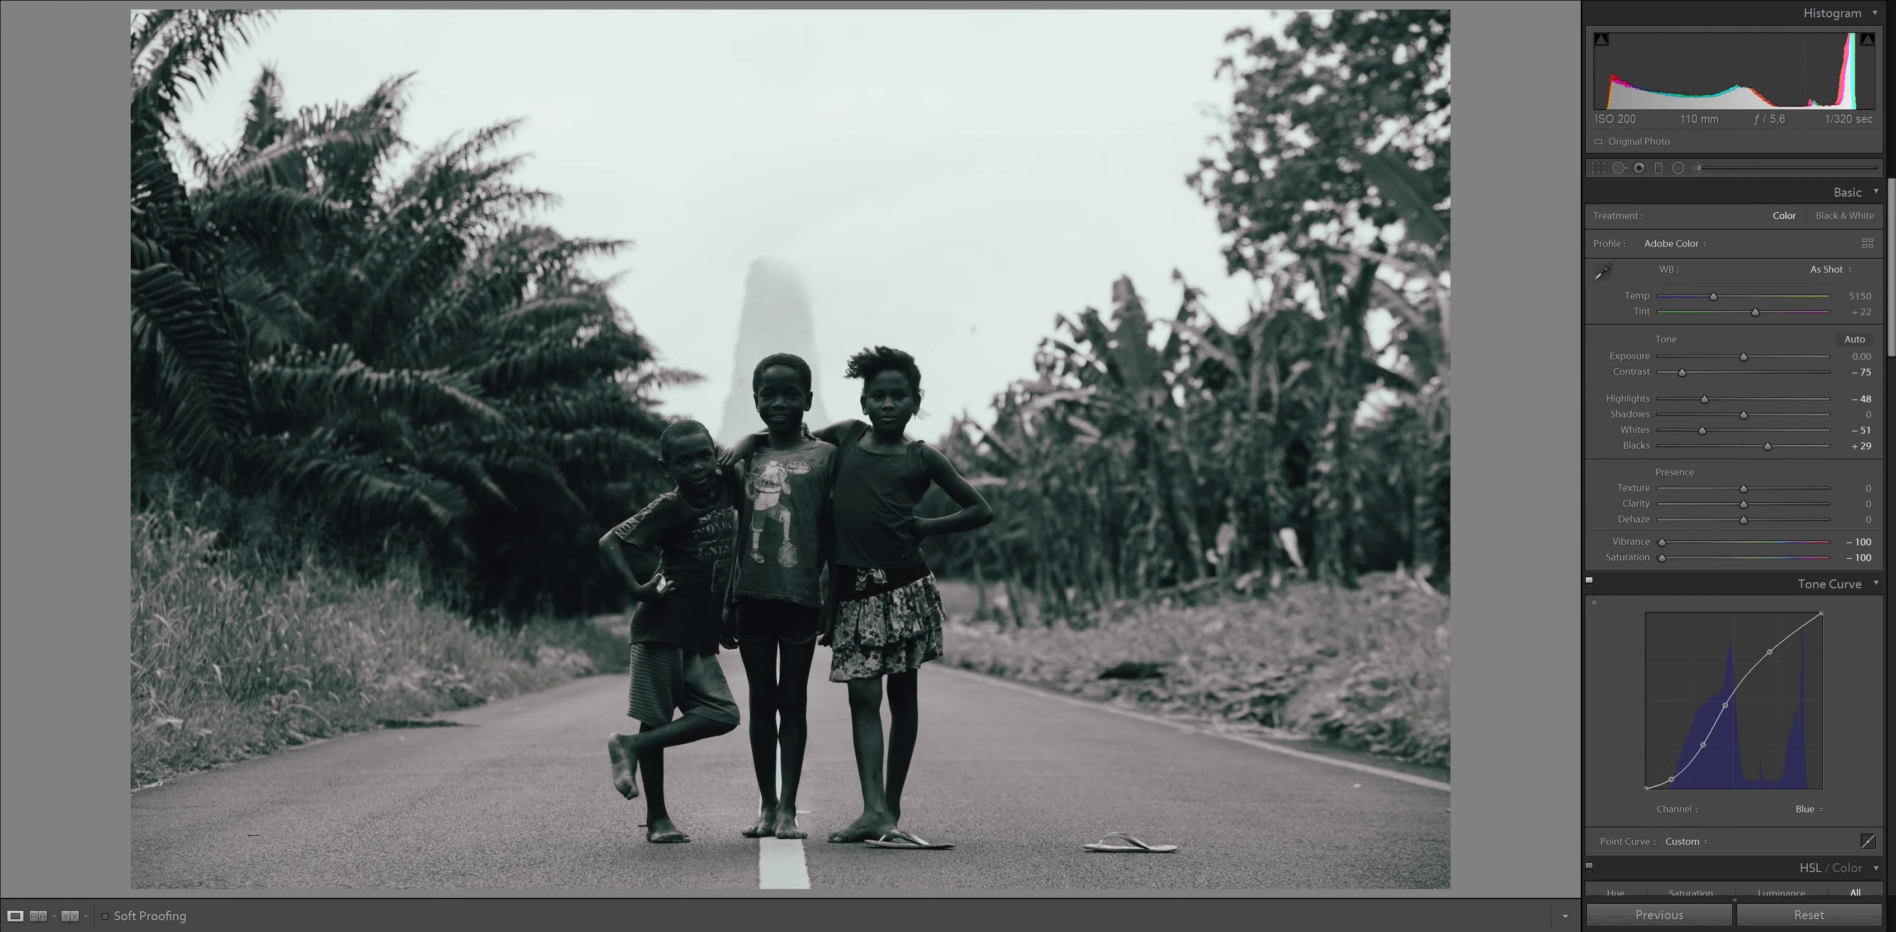
left_click(1589, 581)
left_click(1589, 582)
left_click(1589, 582)
Reset Vibrance and Saturation to 0 to restore full colour
left_click_drag(1661, 542, 1722, 542)
double_click(1631, 541)
double_click(1627, 557)
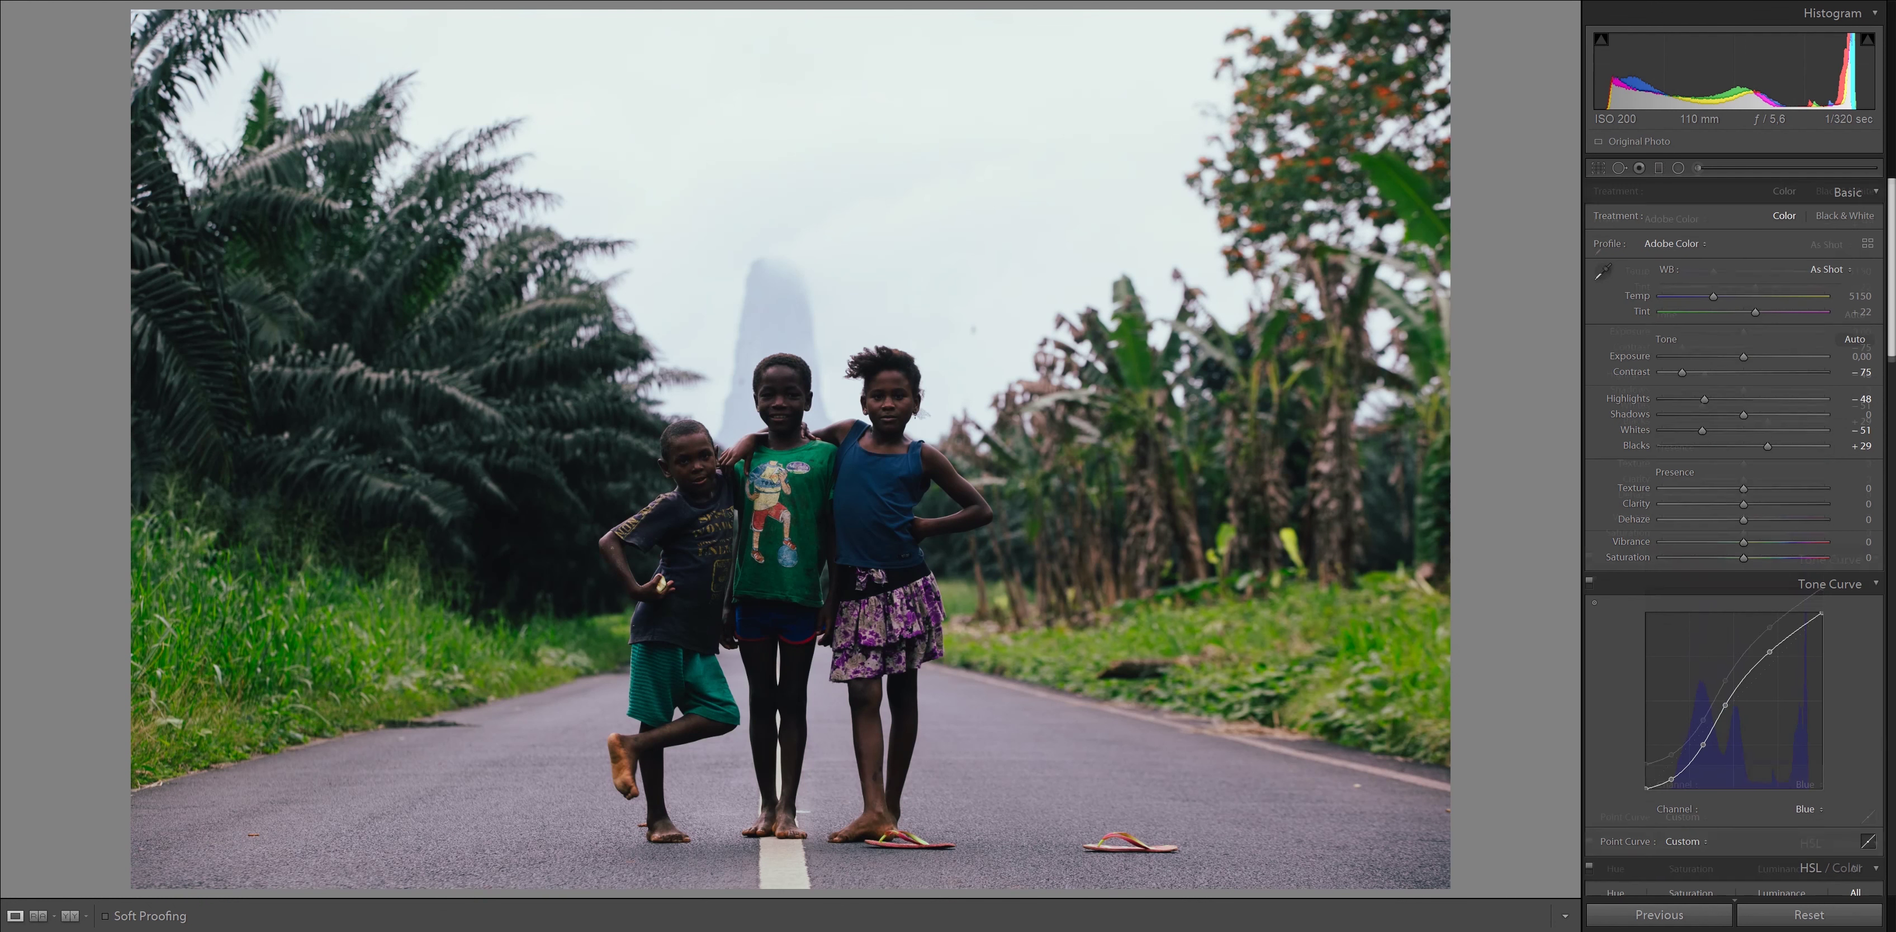
In Calibration, set Red Primary Hue +32 and Saturation -12
scroll(1729, 515, "down", 10)
scroll(1733, 543, "down", 5)
scroll(1733, 543, "down", 5)
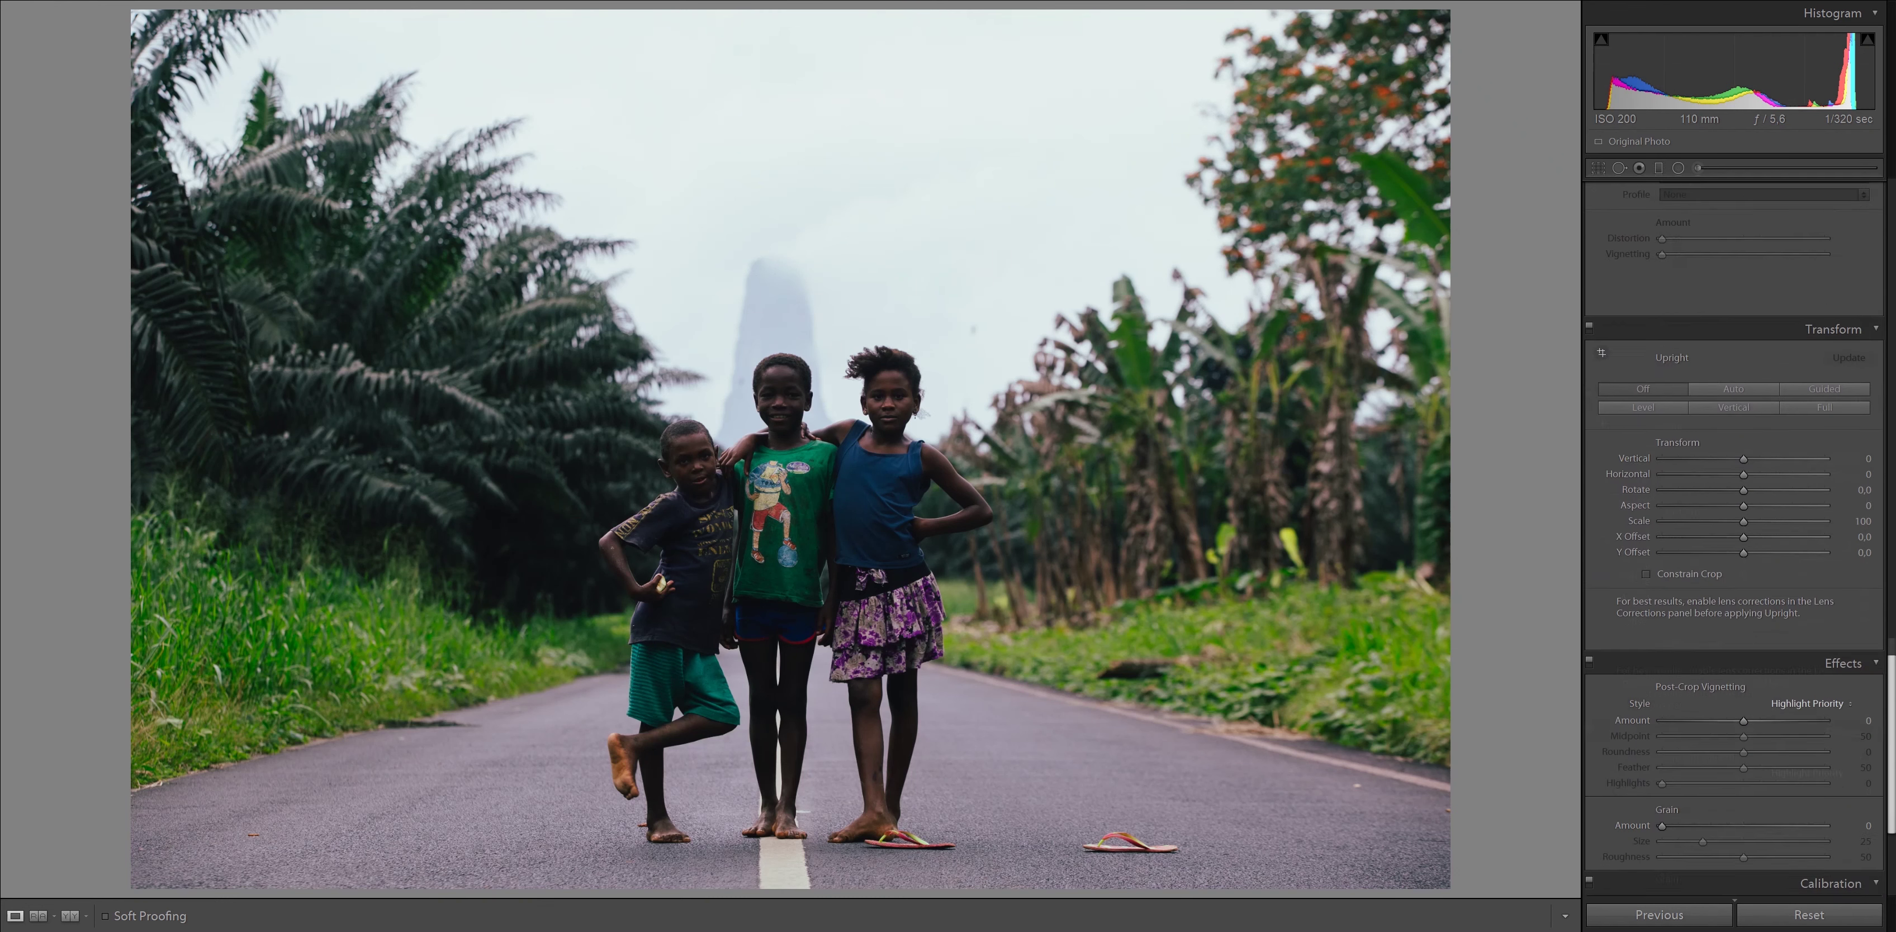
scroll(1733, 543, "down", 5)
type("88")
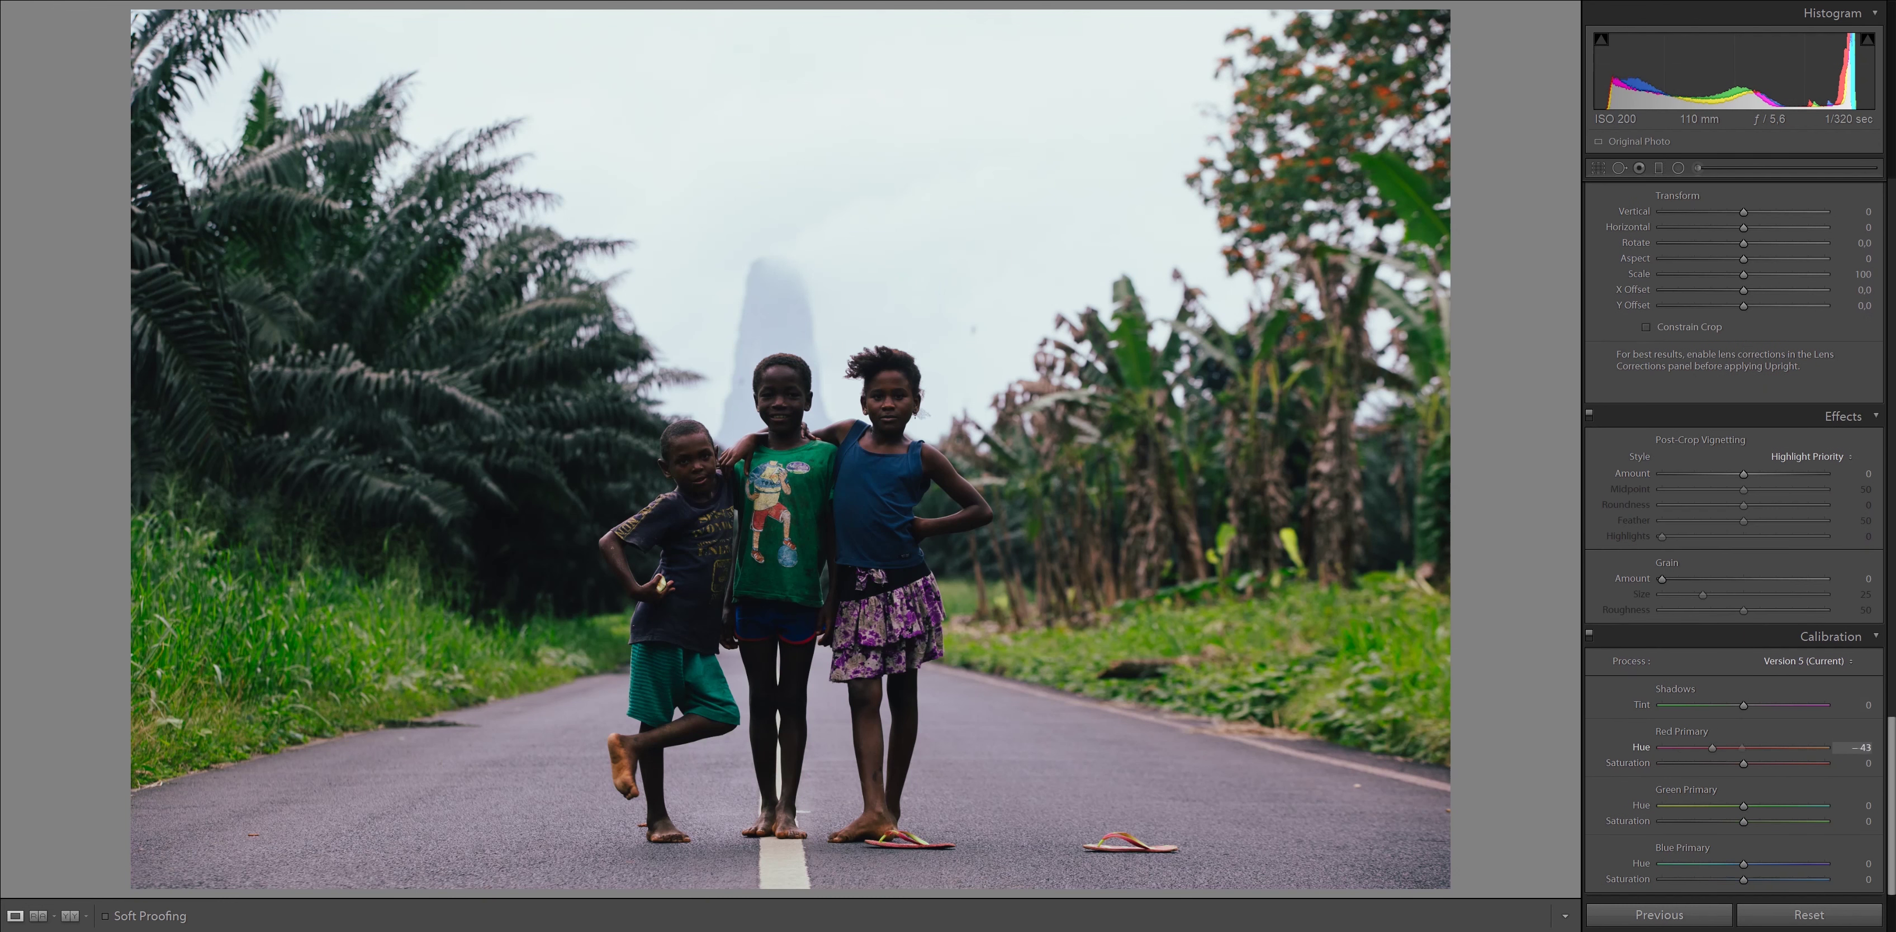
type("42")
key("Tab")
type("-100")
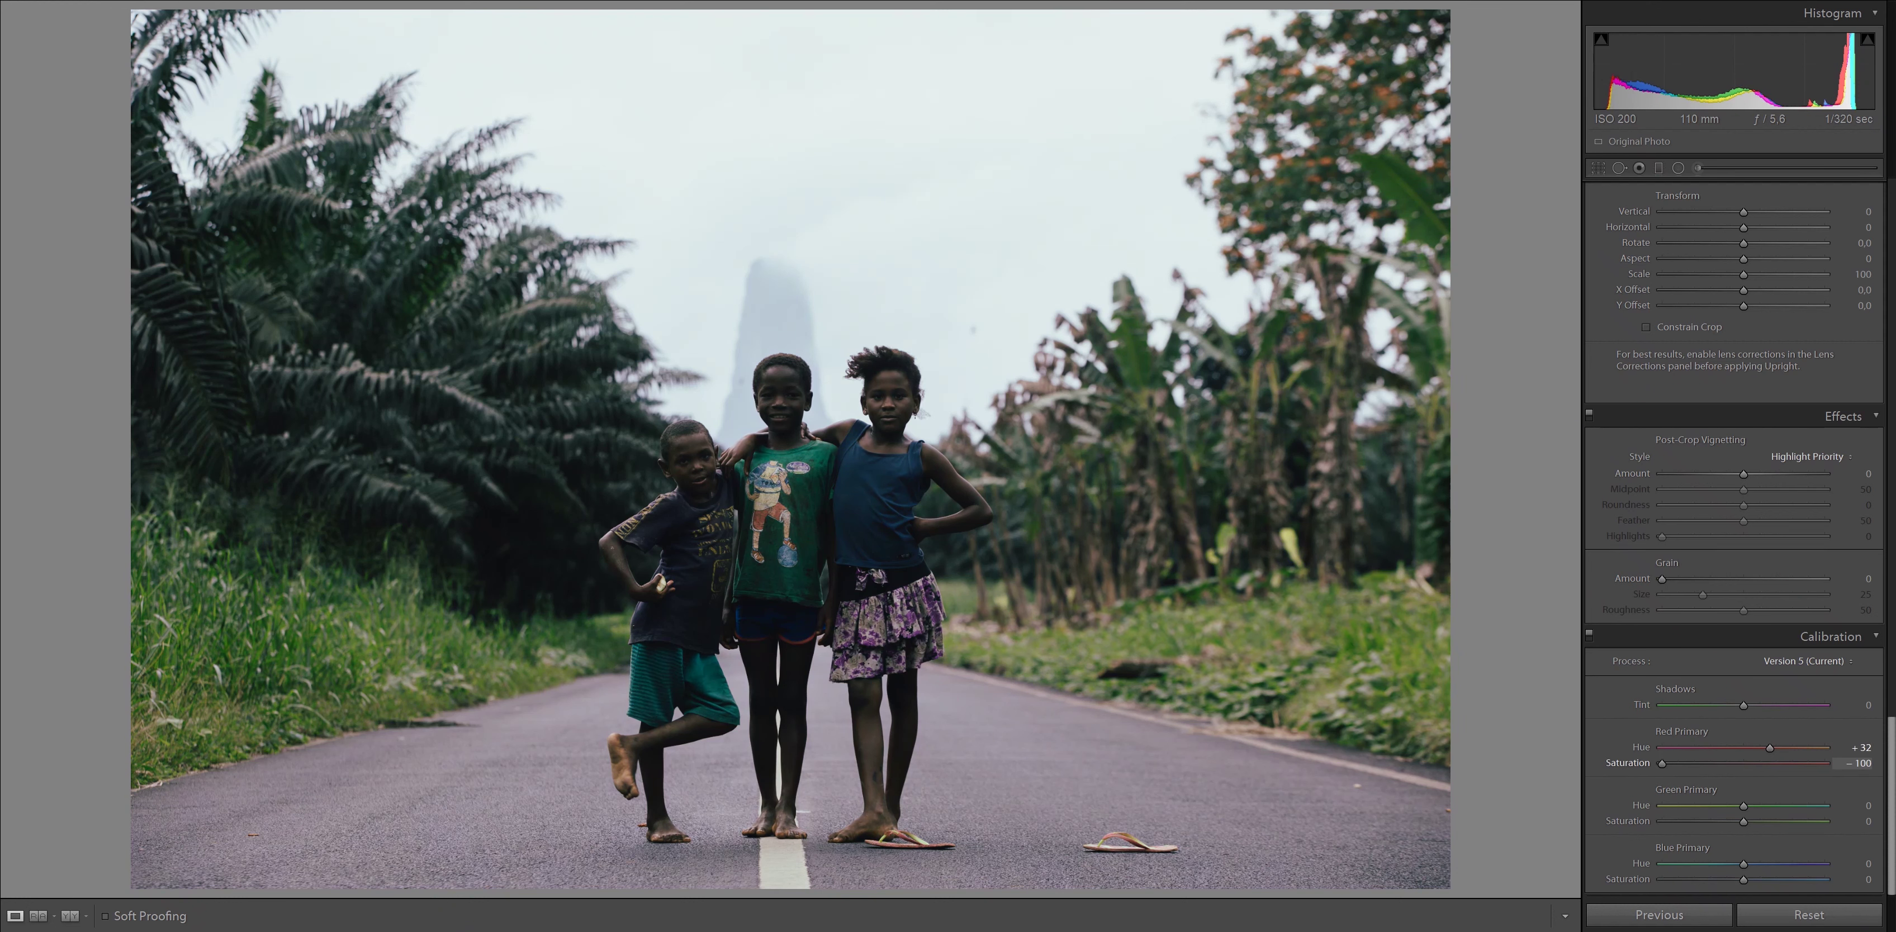
key("BackSpace")
key("BackSpace")
type("2")
key("Tab")
key("Tab")
key("shift+Tab")
type("82")
Set Green Primary Hue +44 and Saturation -19
key("BackSpace")
type("4")
key("Tab")
key("BackSpace")
type("0")
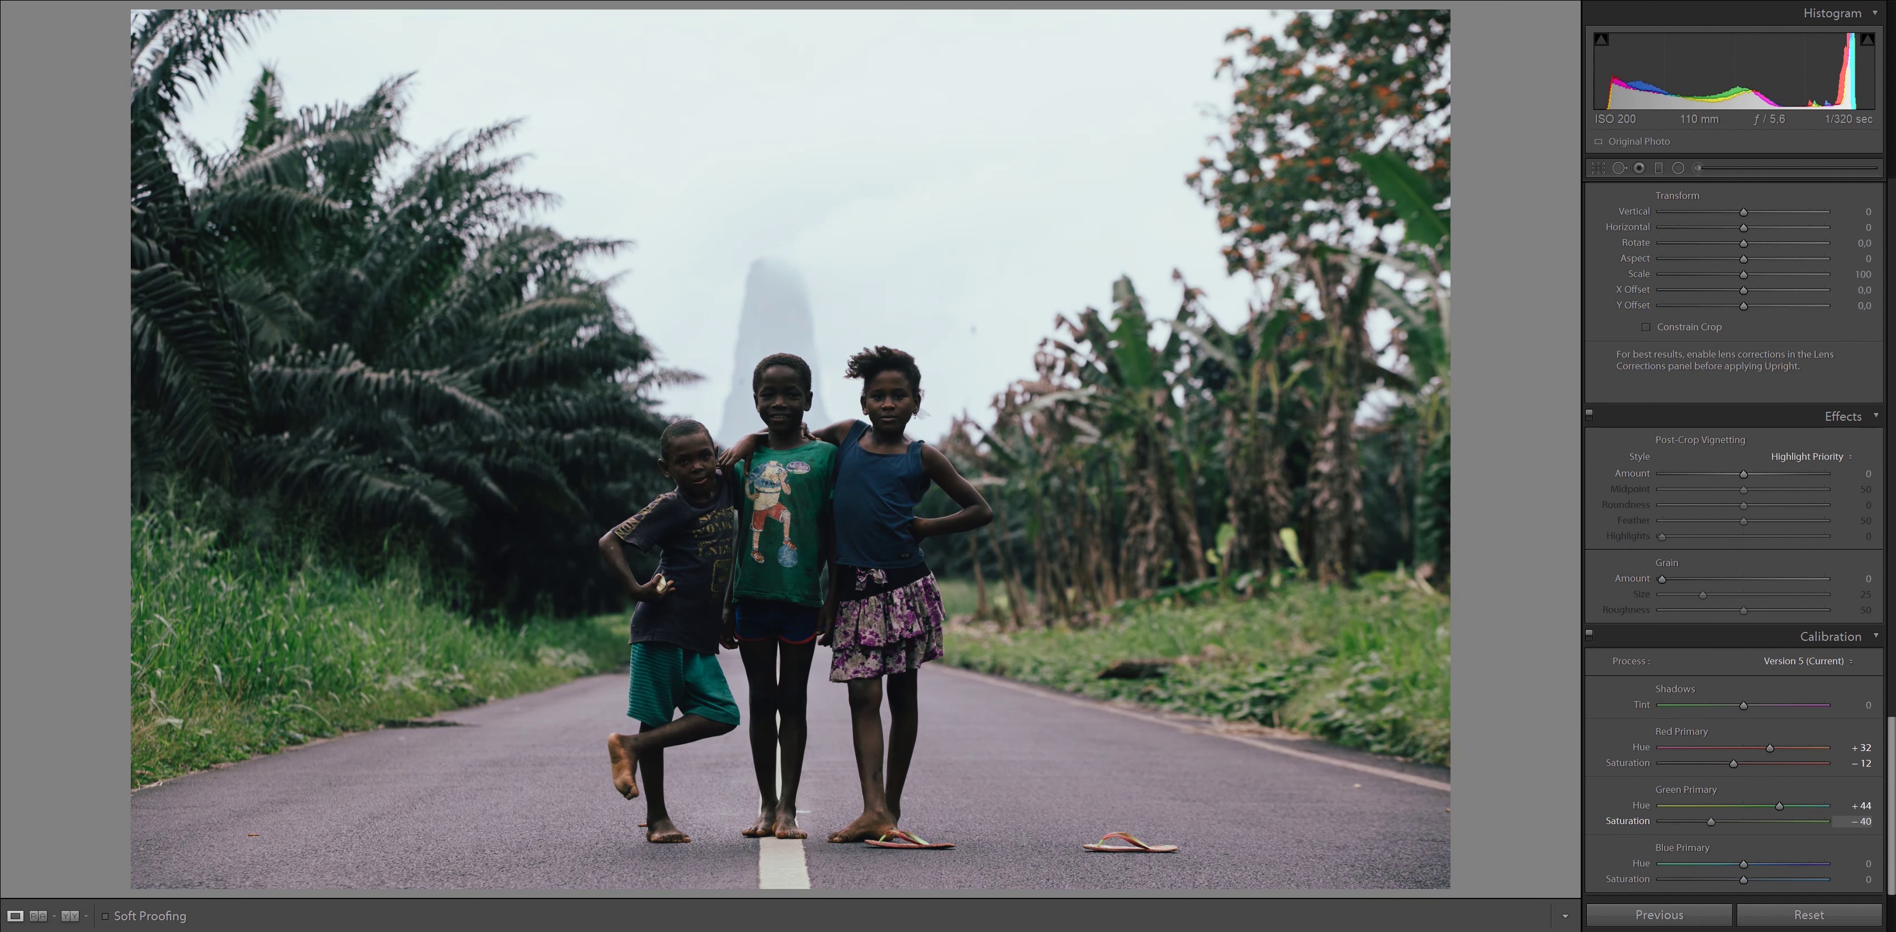
key("BackSpace")
key("BackSpace")
type("29")
Set Blue Primary Hue -14 and Saturation -21
key("Tab")
type("-16")
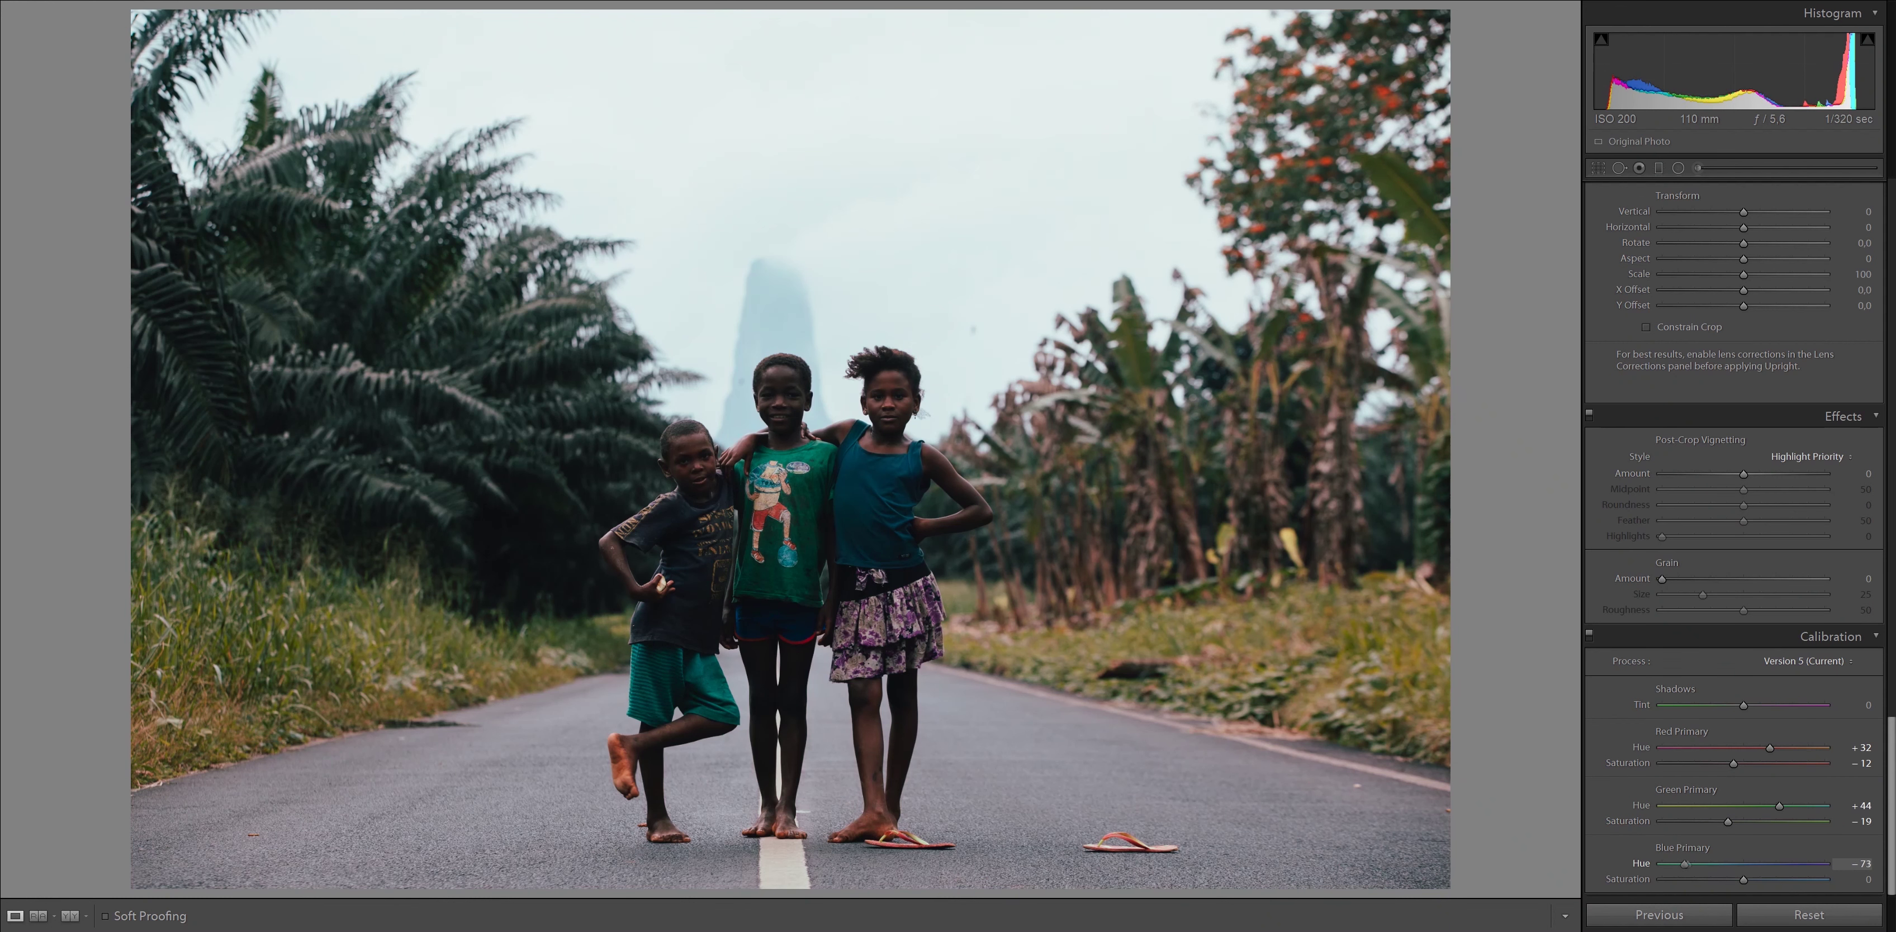
key("Tab")
type("-57")
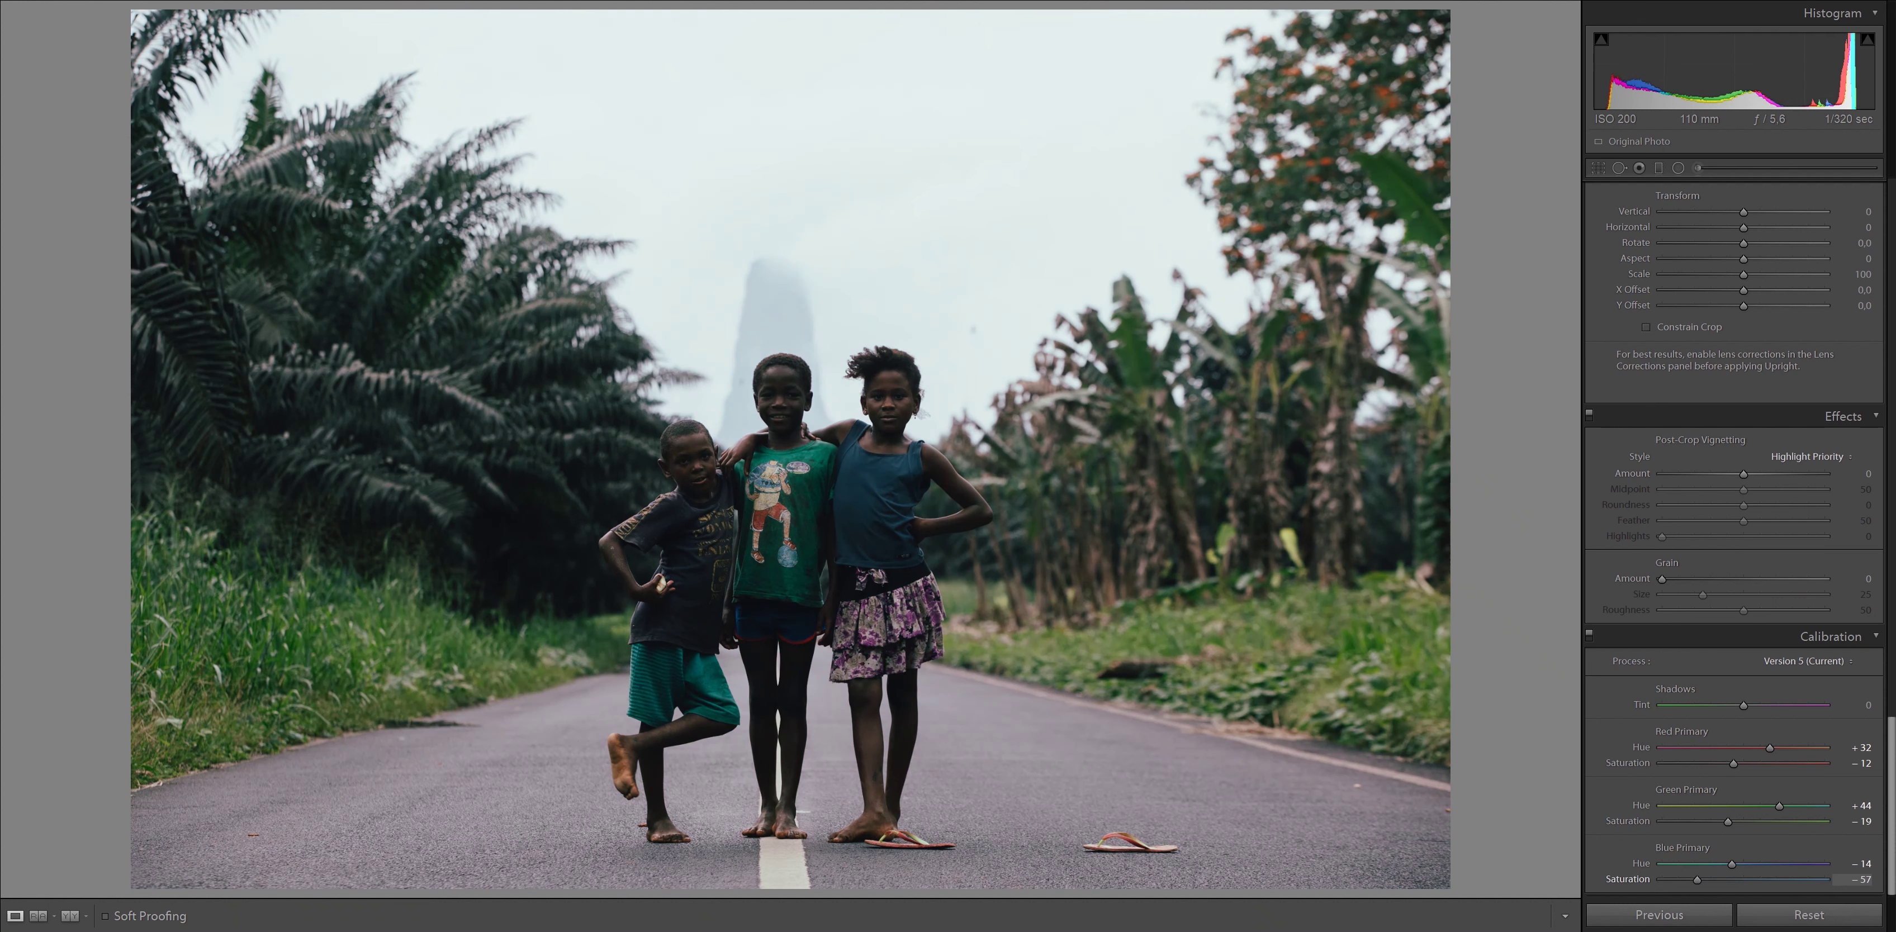
type("-16")
type("-21")
key("Return")
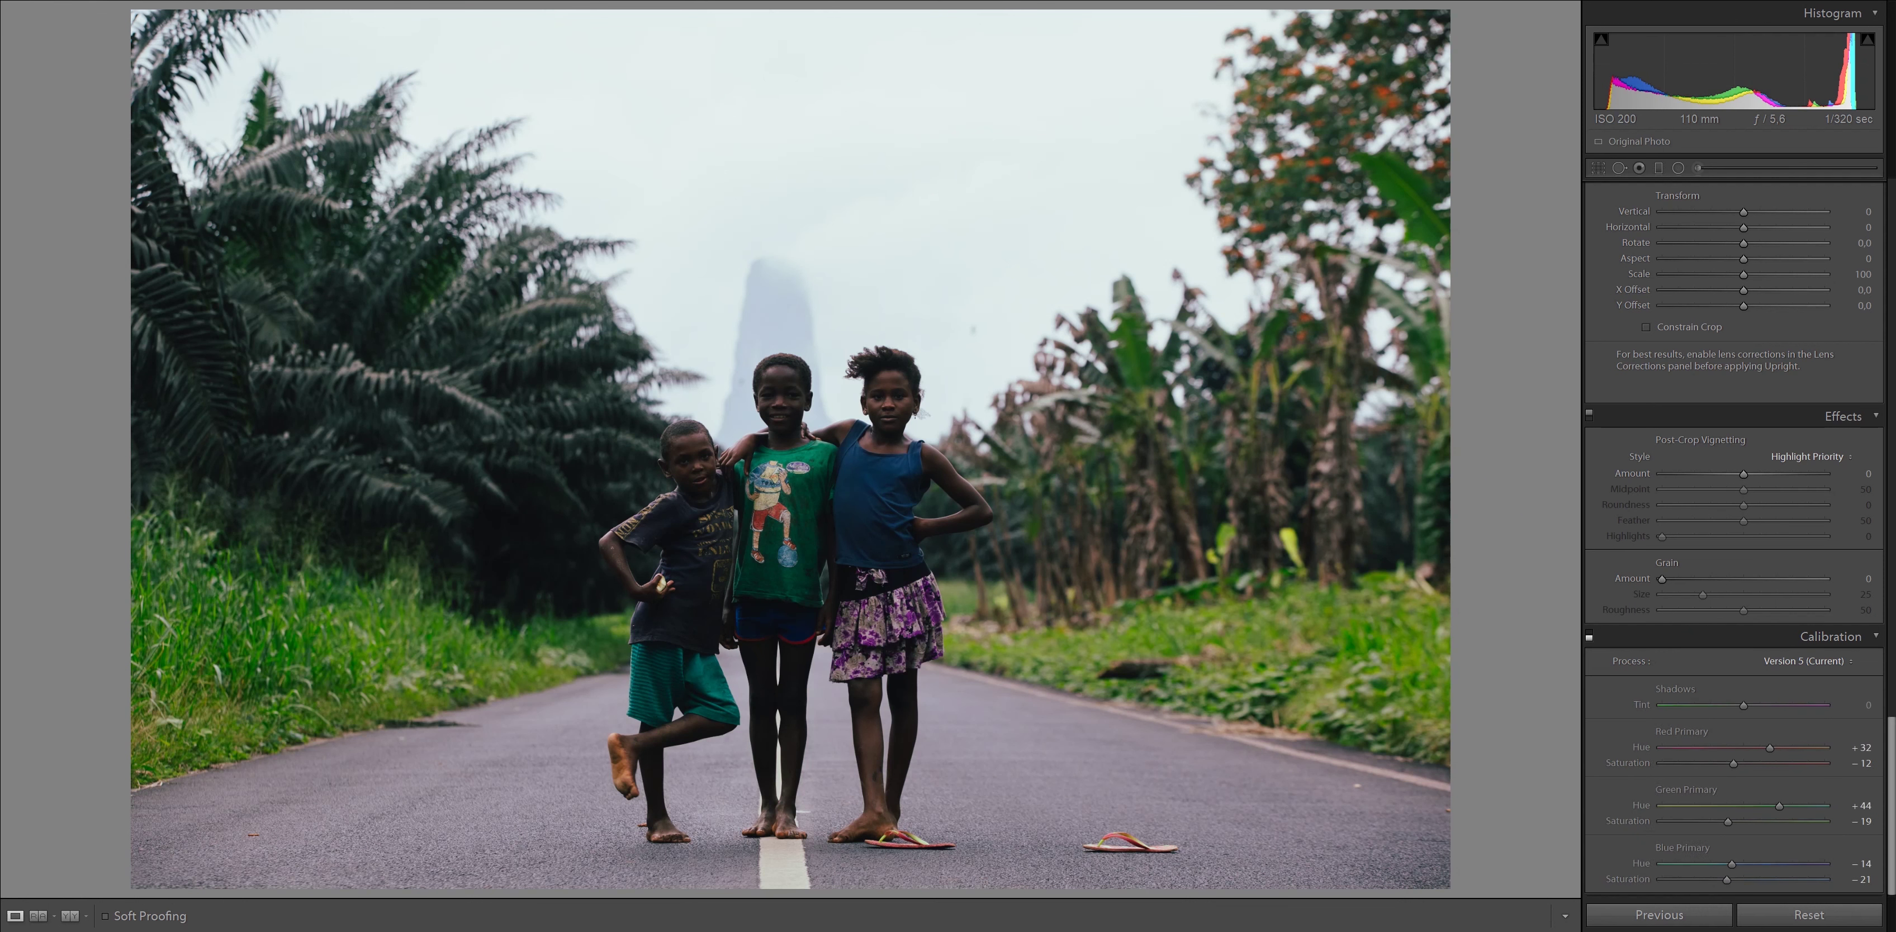
left_click(1589, 637)
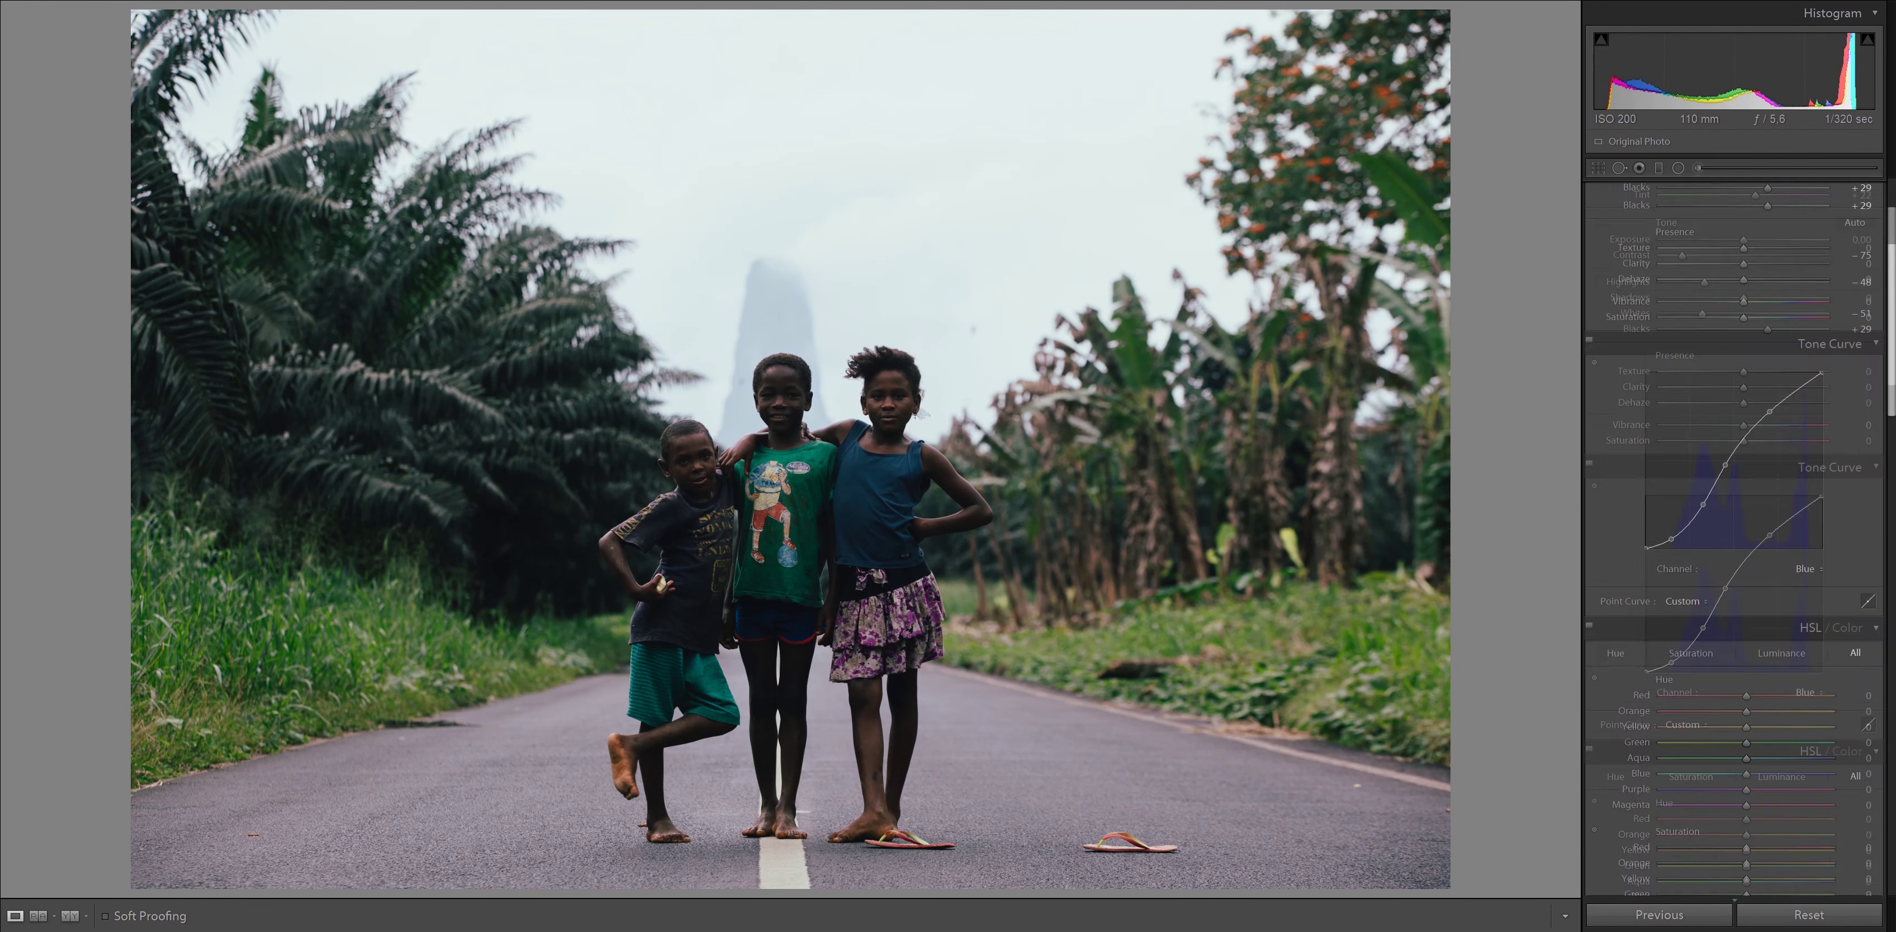
left_click(1809, 745)
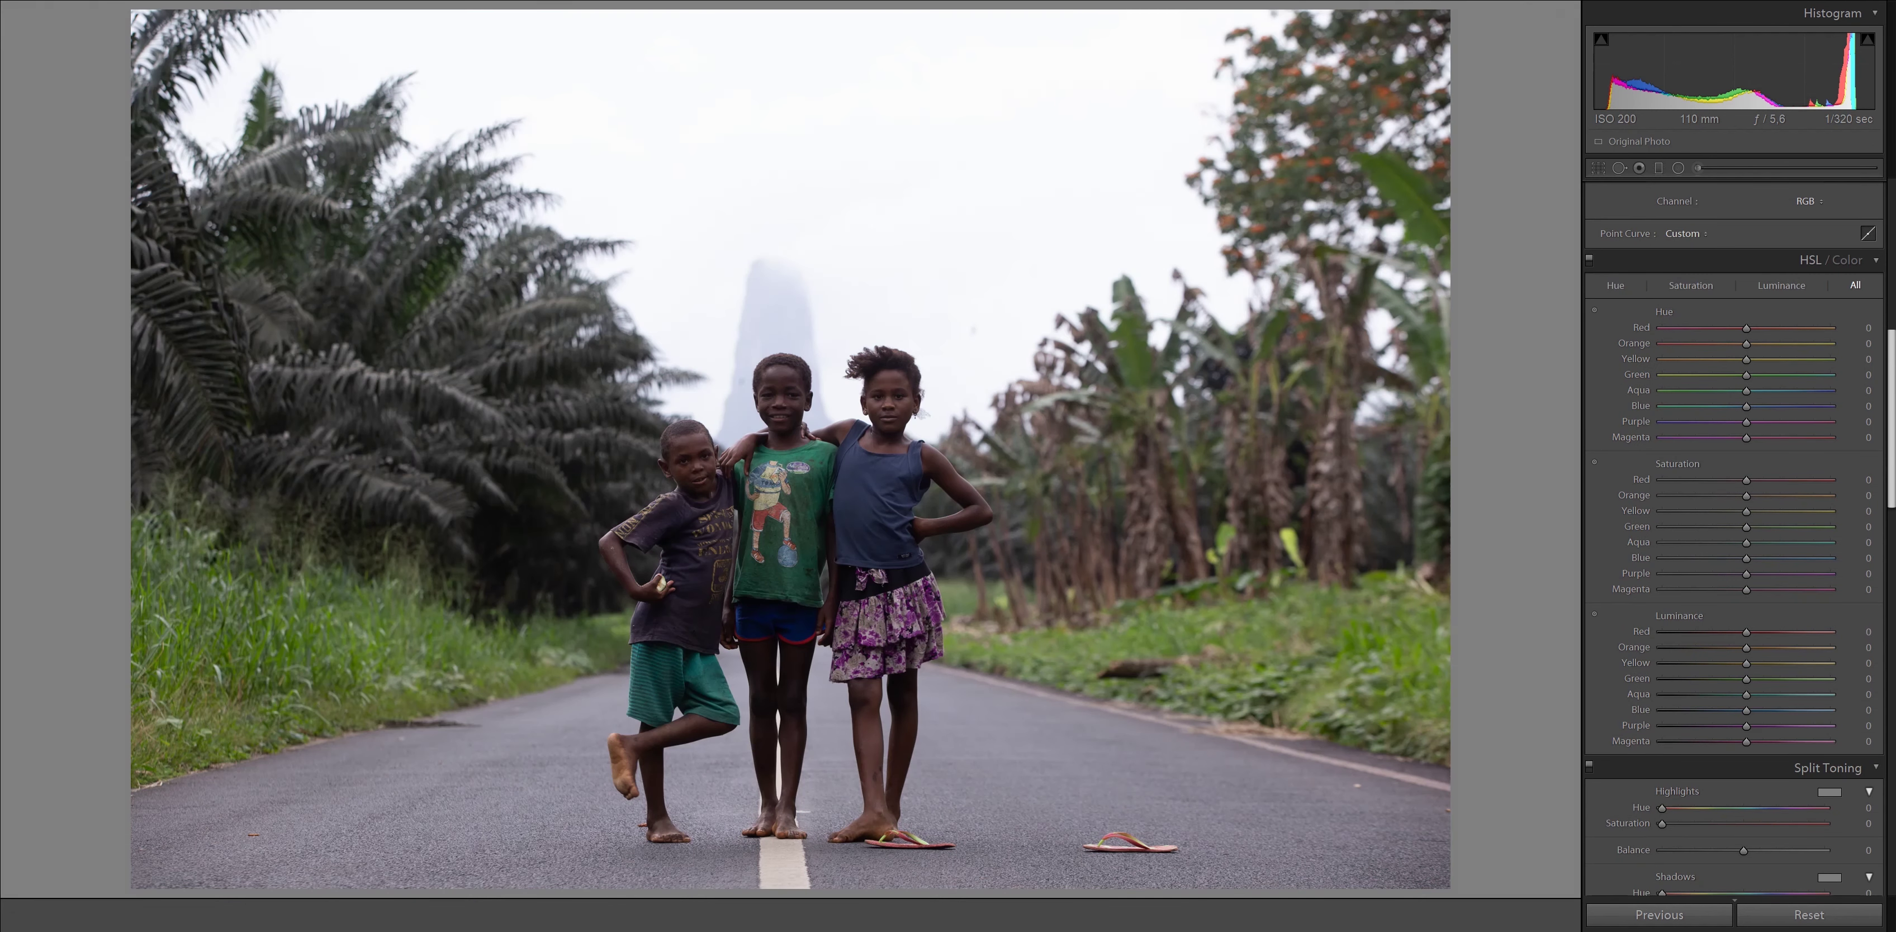
key("backslash")
key("backslash")
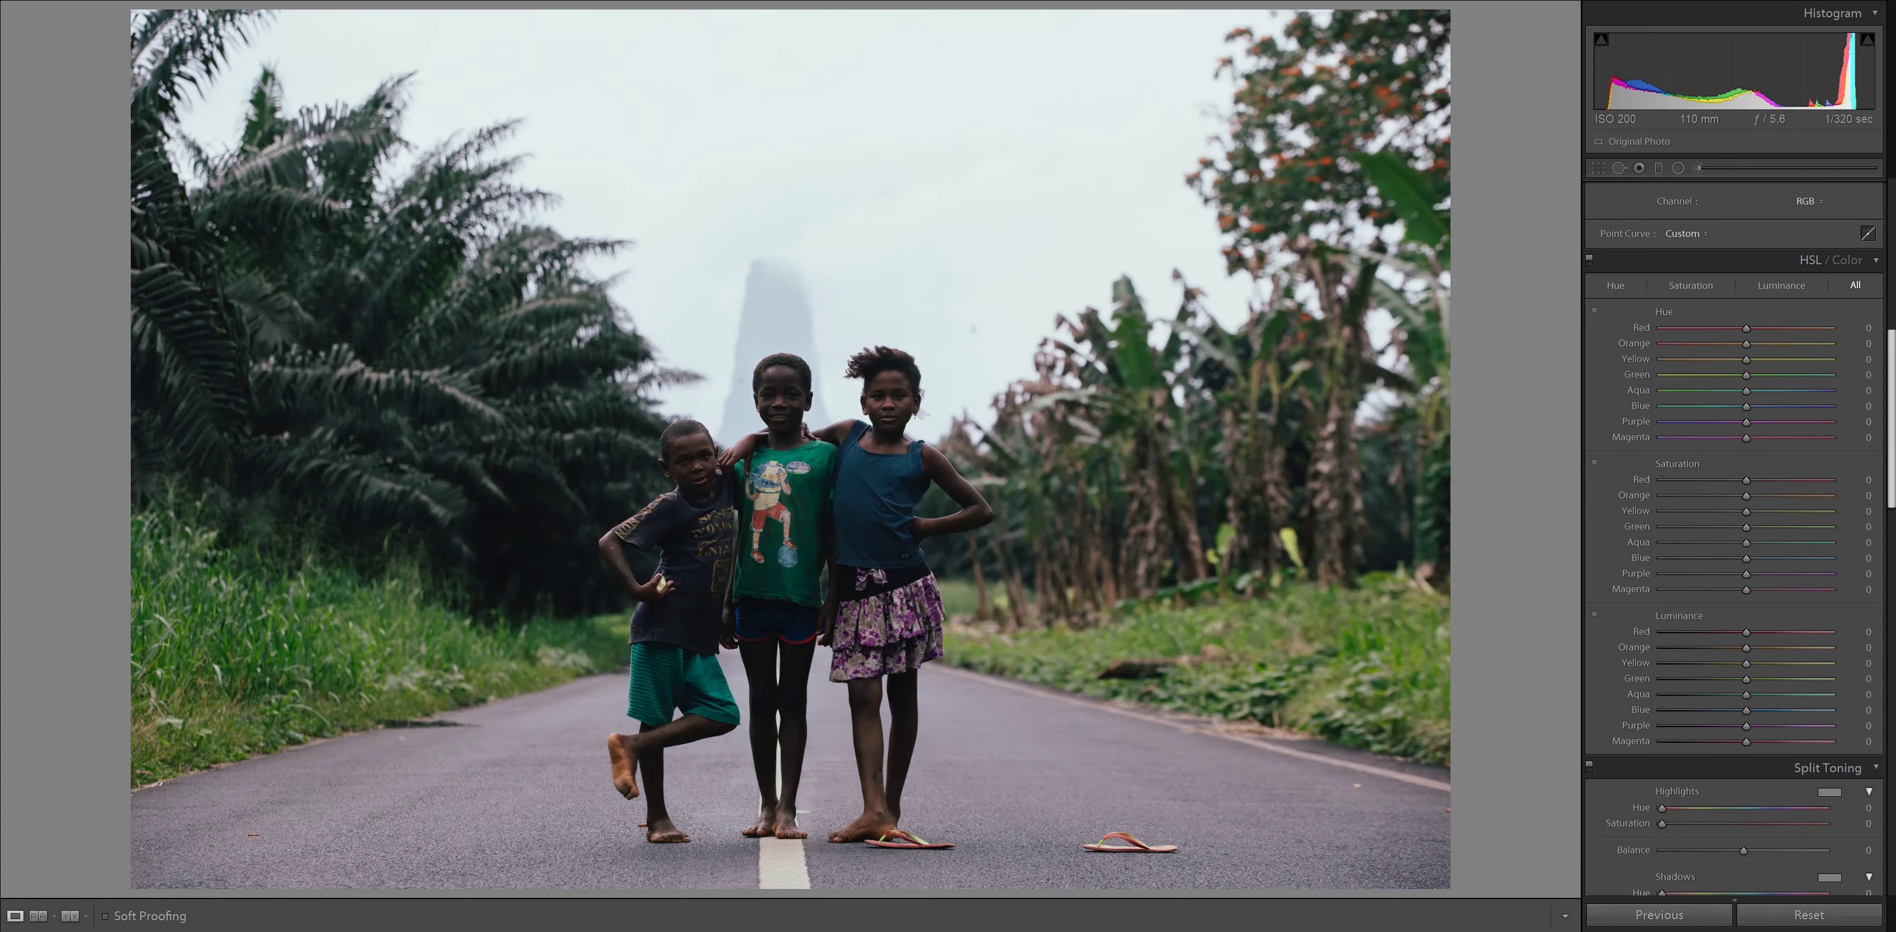
key("backslash")
key("backslash")
key("backslash")
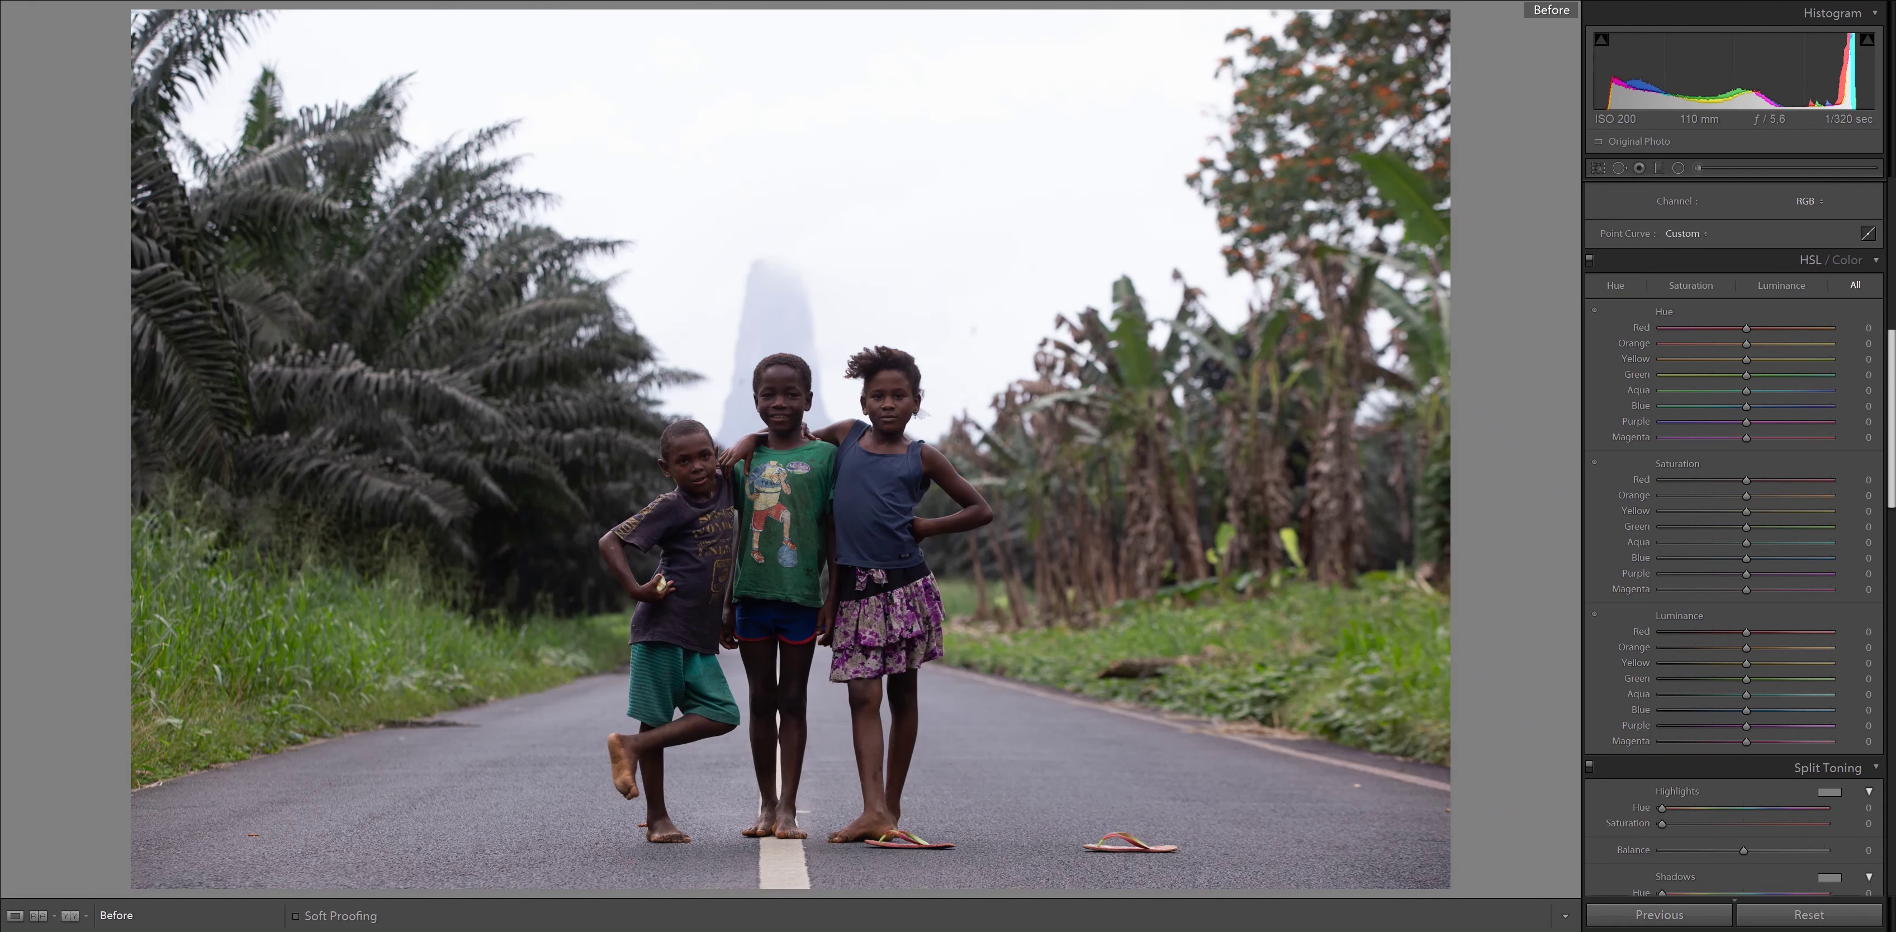
key("backslash")
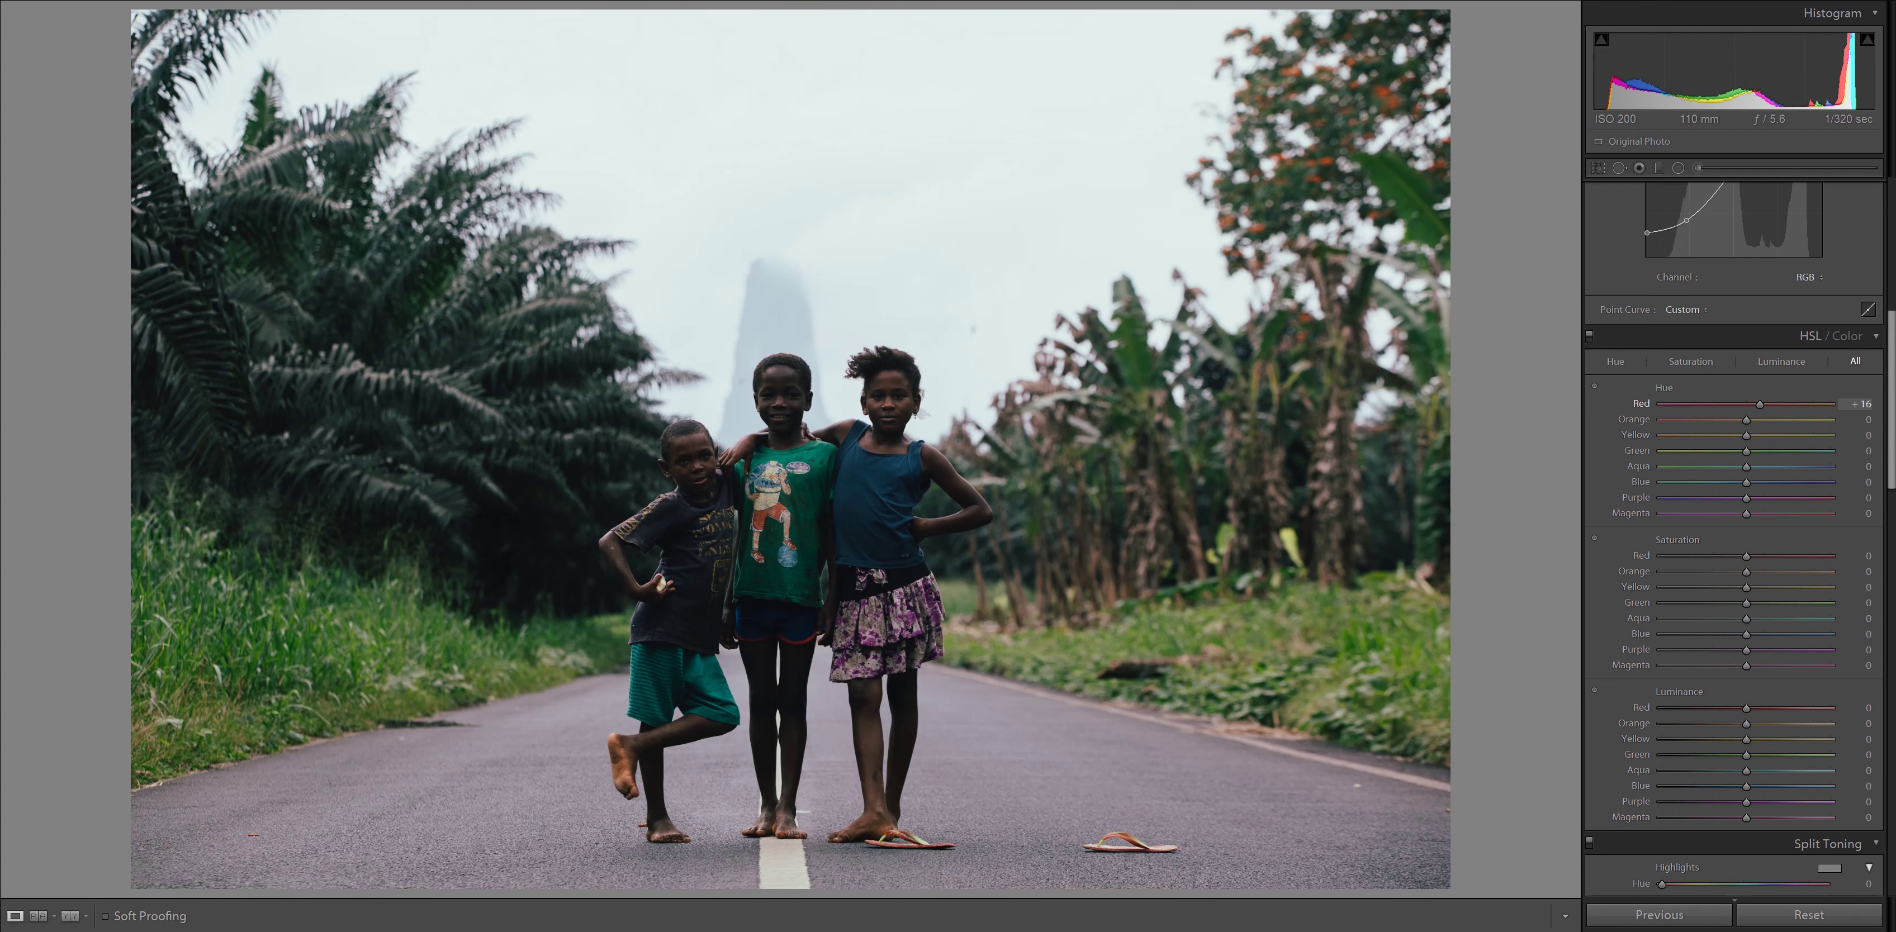
Set HSL hues: Orange +7, Green -83, Aqua +26, Blue -13, Magenta +25
key("Tab")
type("7")
key("Tab")
key("Tab")
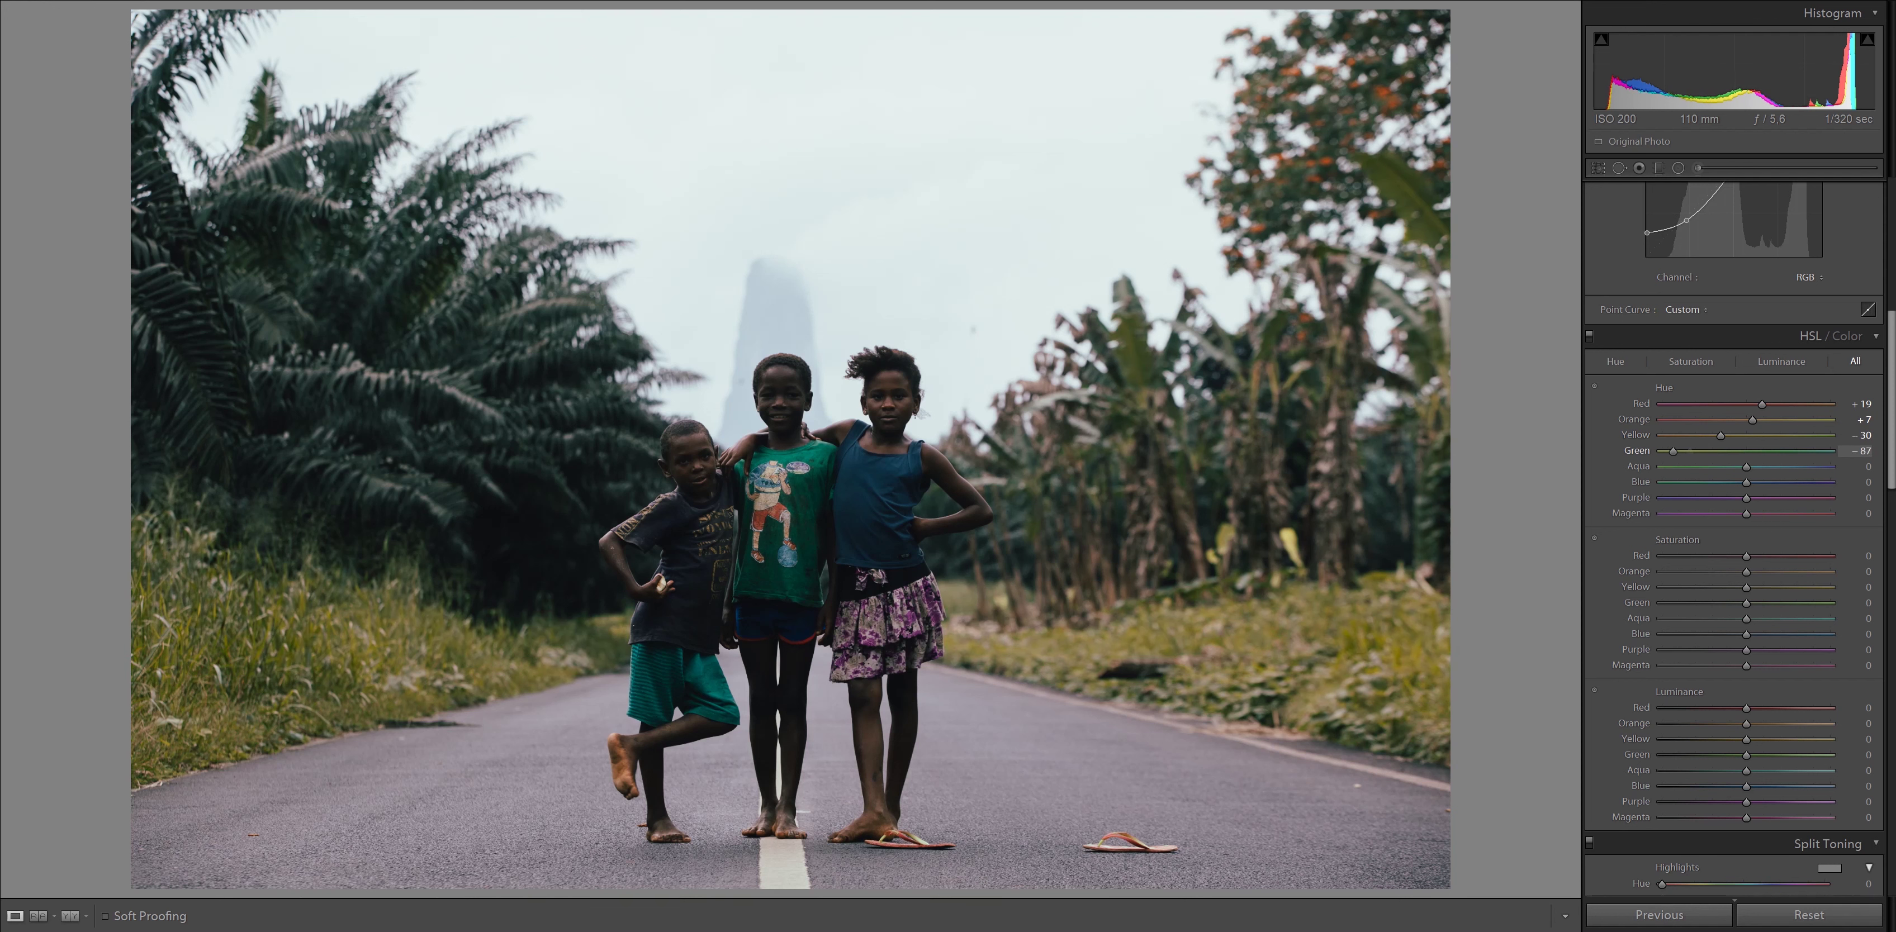
type("1")
type("-56")
key("Tab")
type("34")
type("65")
type("35")
key("Tab")
type("77")
type("-16")
key("Tab")
type("-58")
type("-87")
type("-47")
type("62")
key("Tab")
Set HSL saturation for Red to -20 and Yellow to -20
type("-46")
type("-20")
key("Tab")
type("-20")
key("Tab")
type("-27")
type("-100")
key("Tab")
Set HSL saturation for Green to -72 and Aqua to -84
type("-100")
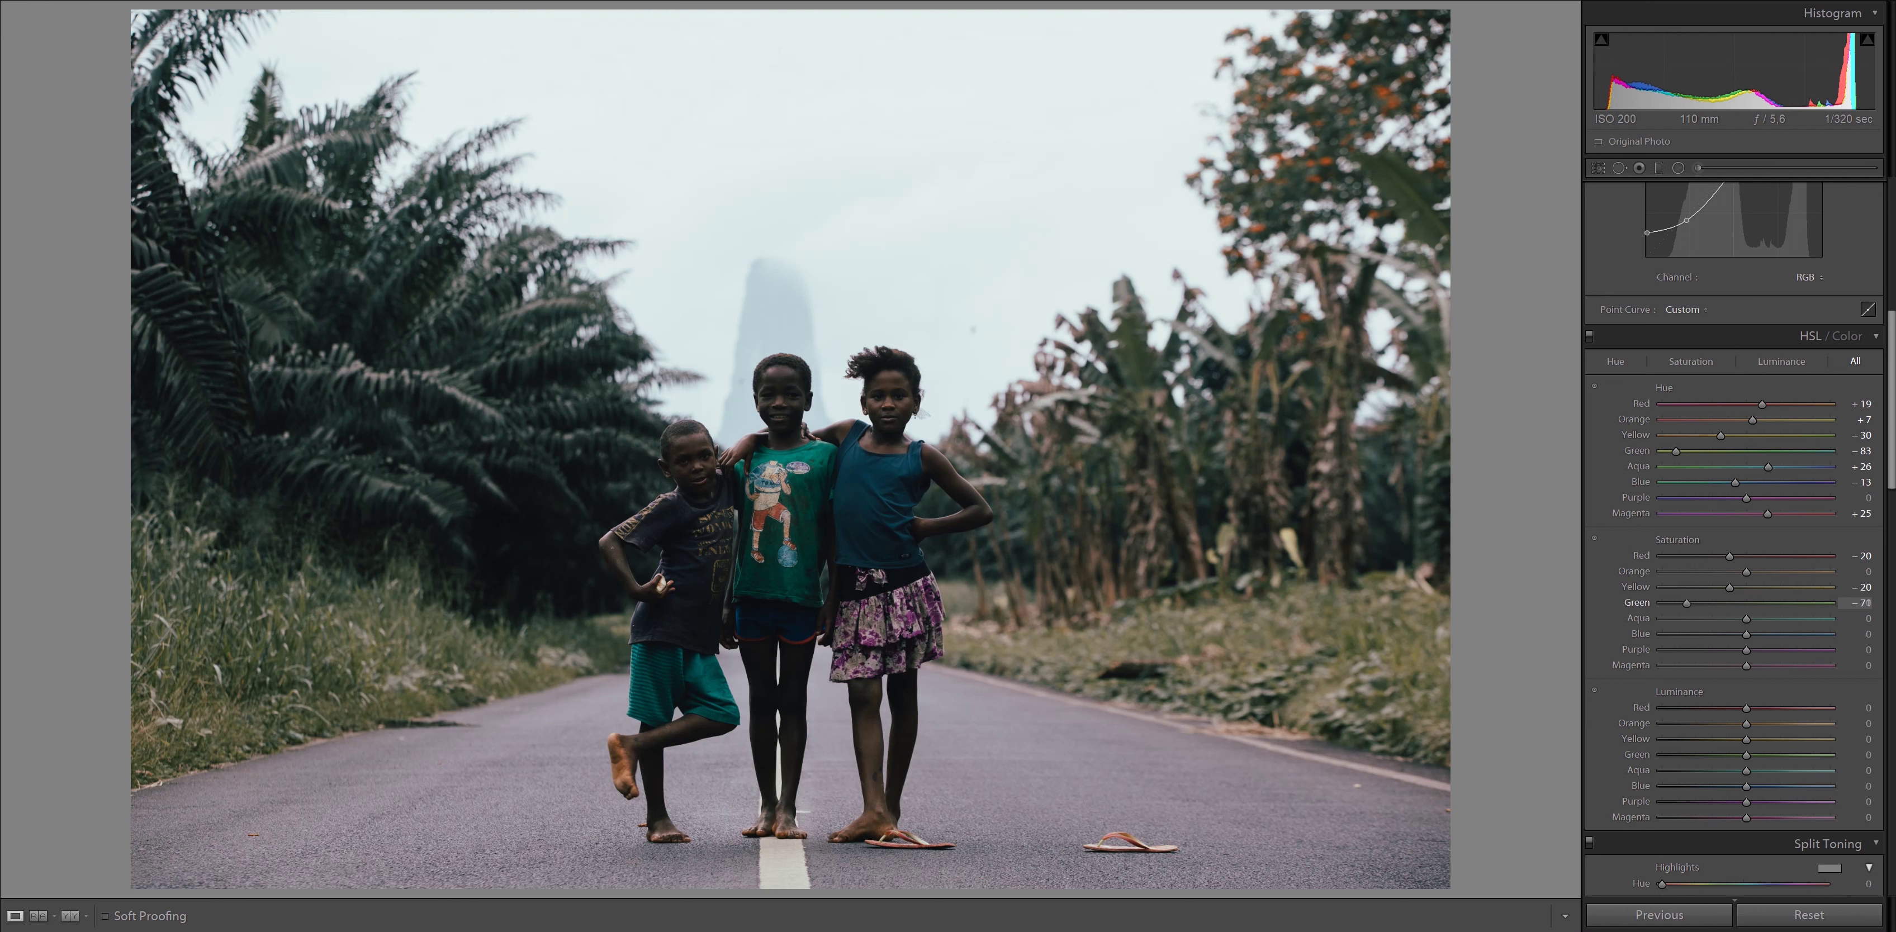
key("Tab")
type("77")
key("Return")
type("29")
key("Return")
type("-23")
key("Return")
type("-84")
key("Tab")
Set Blue saturation to -68 and Purple saturation to -12
type("-58")
key("Return")
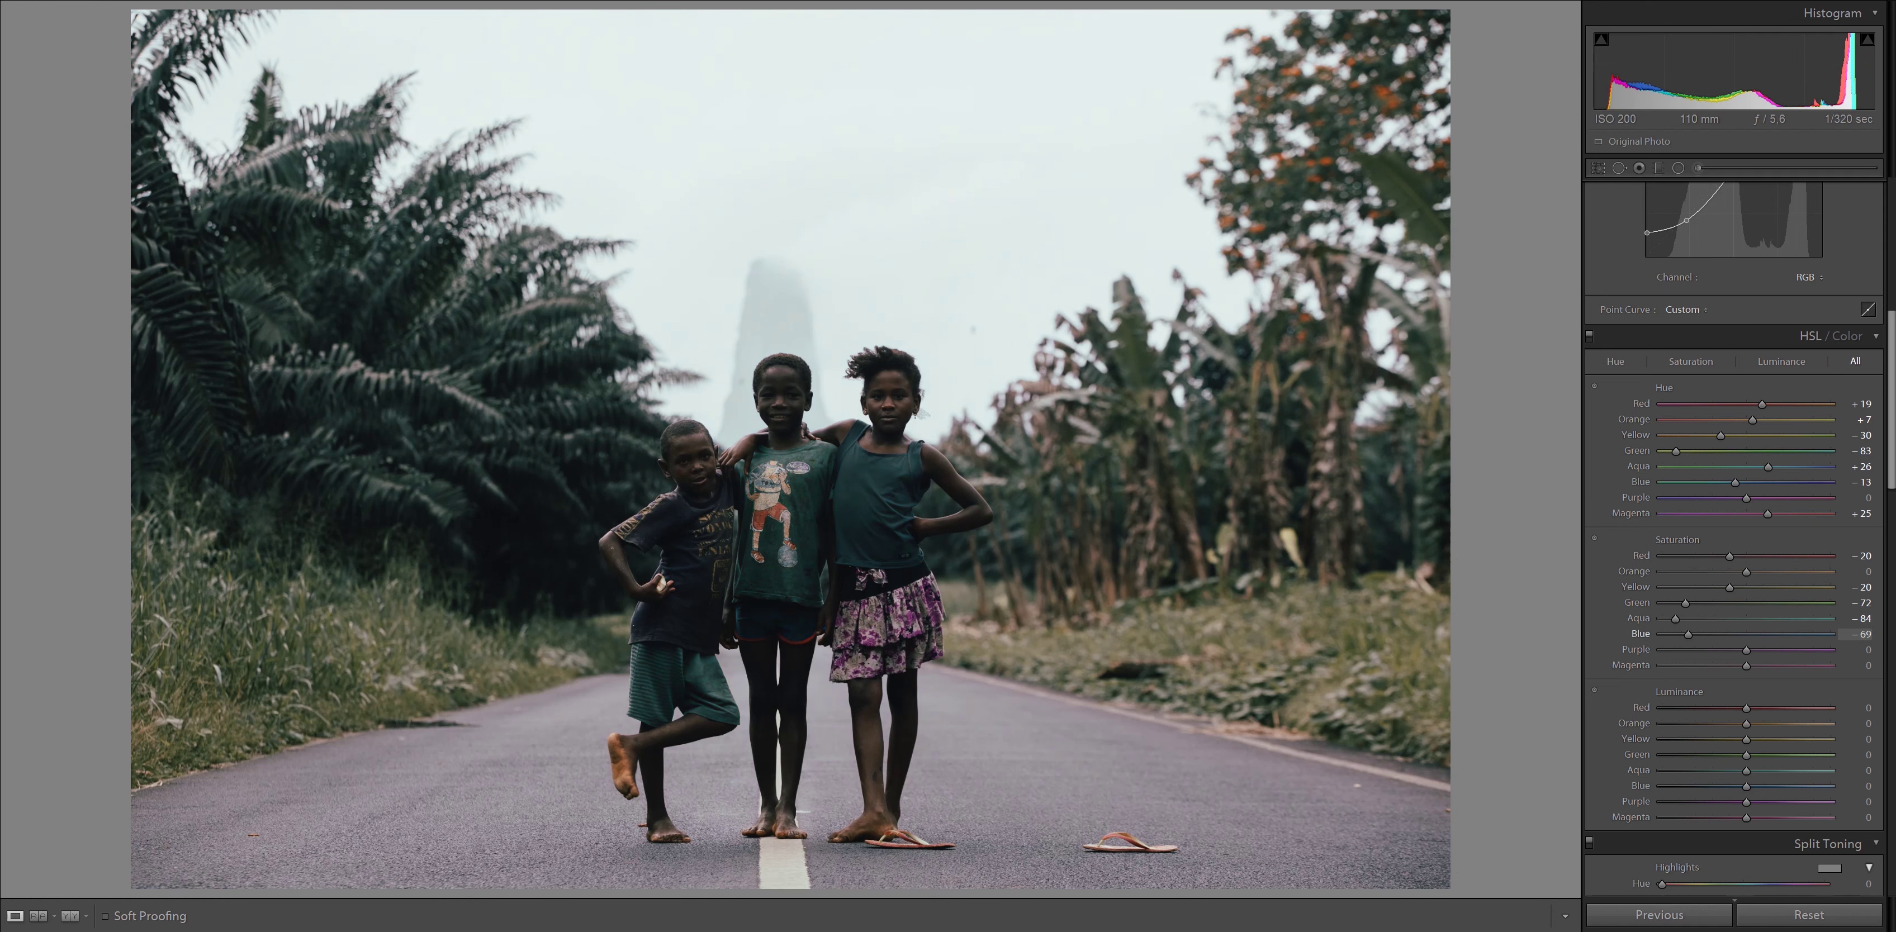
type("-68")
key("Return")
type("-68")
key("Tab")
type("-56")
key("Return")
type("-16")
key("Return")
key("Tab")
Keep Magenta saturation at -29 and set luminance Red -21, Orange +3
key("Tab")
type("100")
key("Return")
key("Tab")
key("Up")
key("Up")
key("Up")
key("Tab")
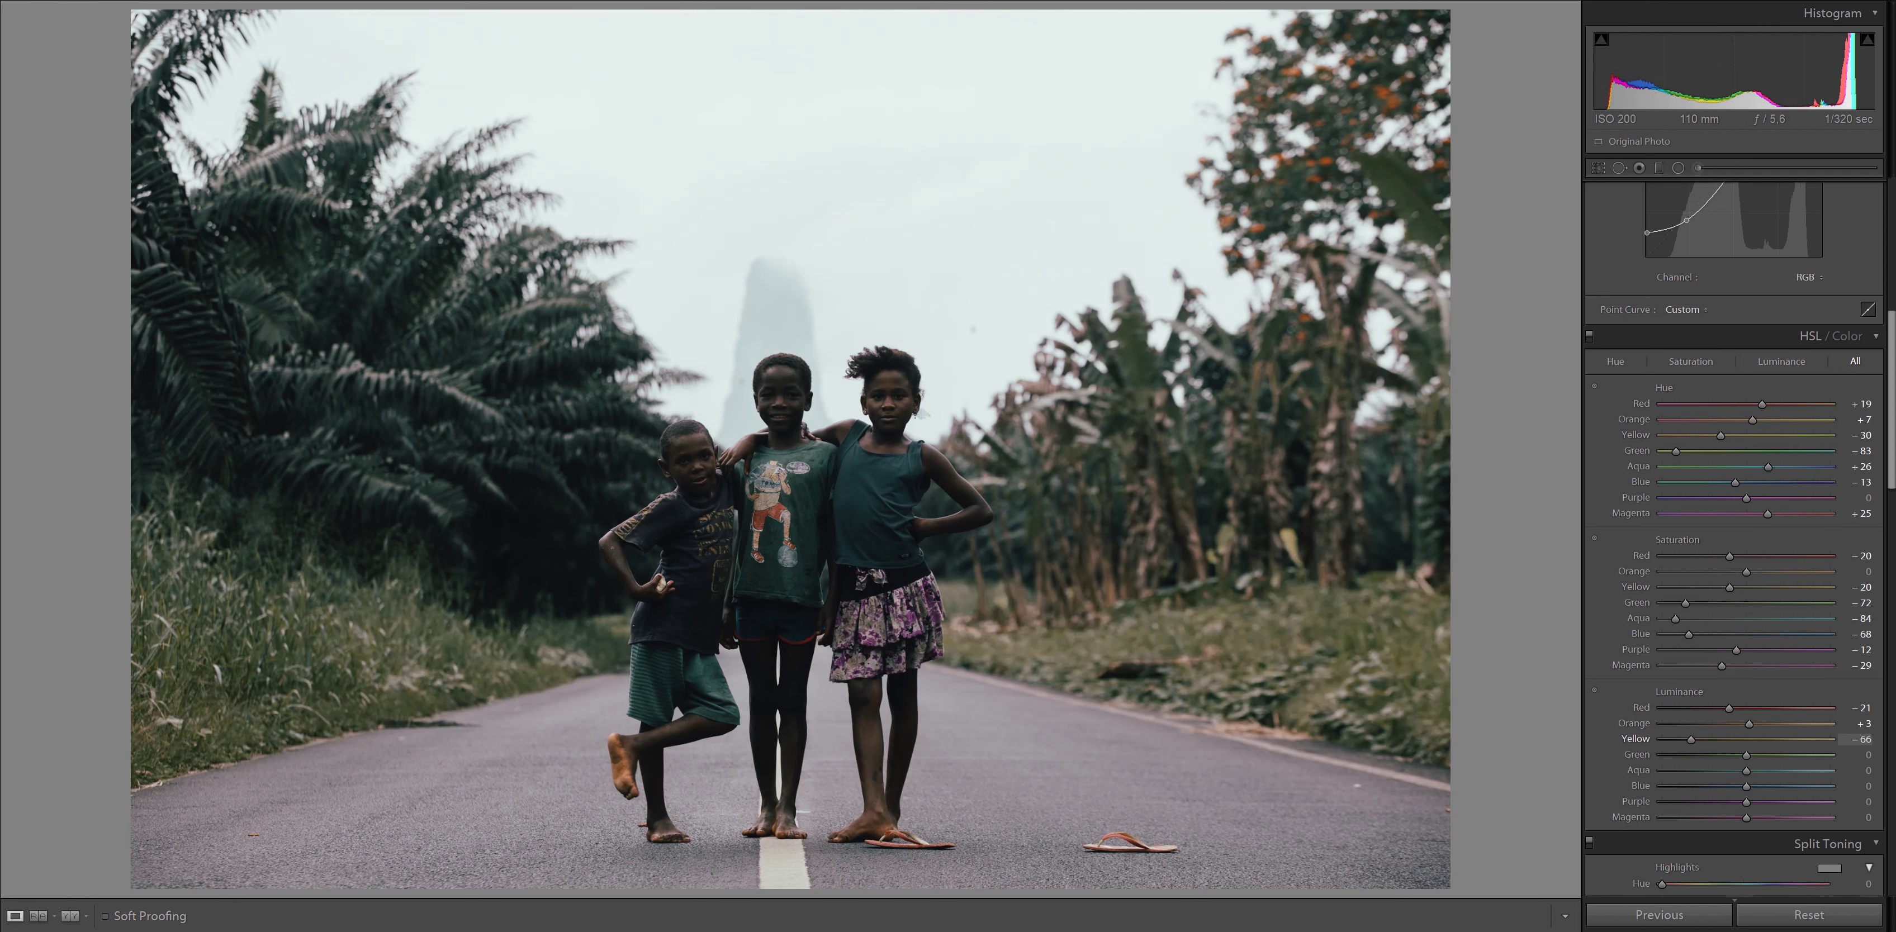
Set HSL luminance Yellow to -23 and raise Green luminance to +20
type("-46")
key("Return")
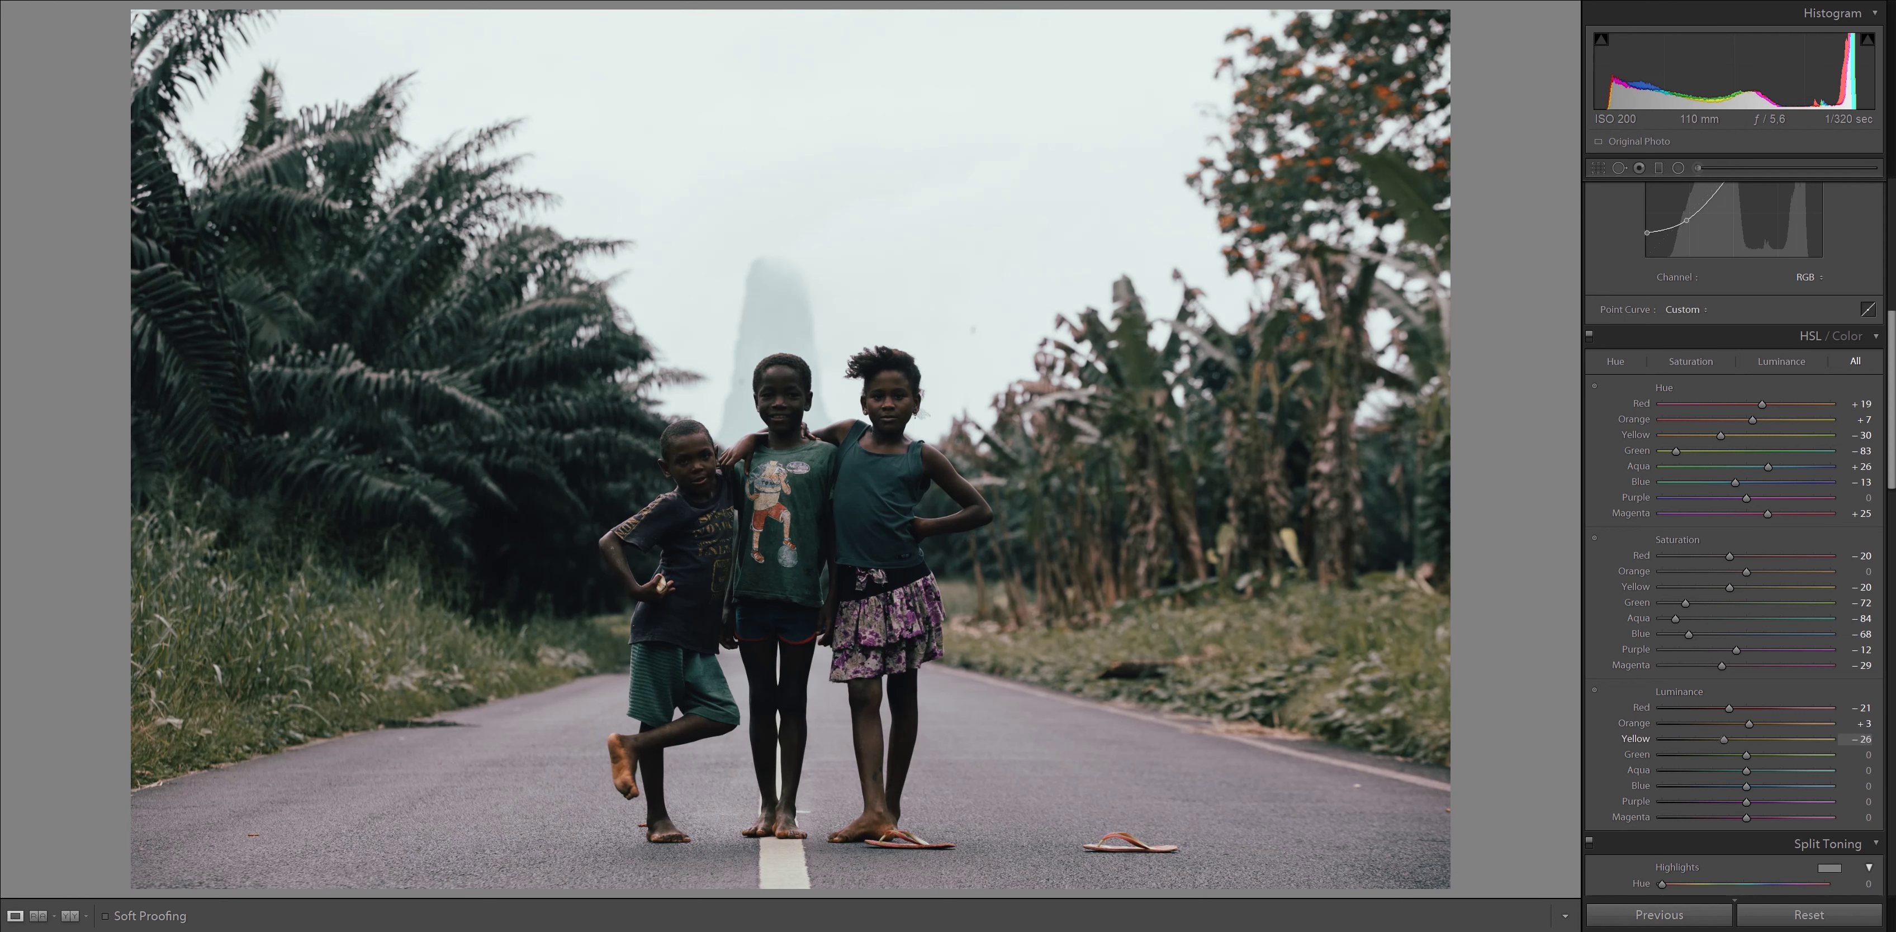
key("Tab")
type("15")
key("Return")
Brighten Aqua luminance and lift Blue to +8, then check Before/After
left_click_drag(1862, 770, 1884, 770)
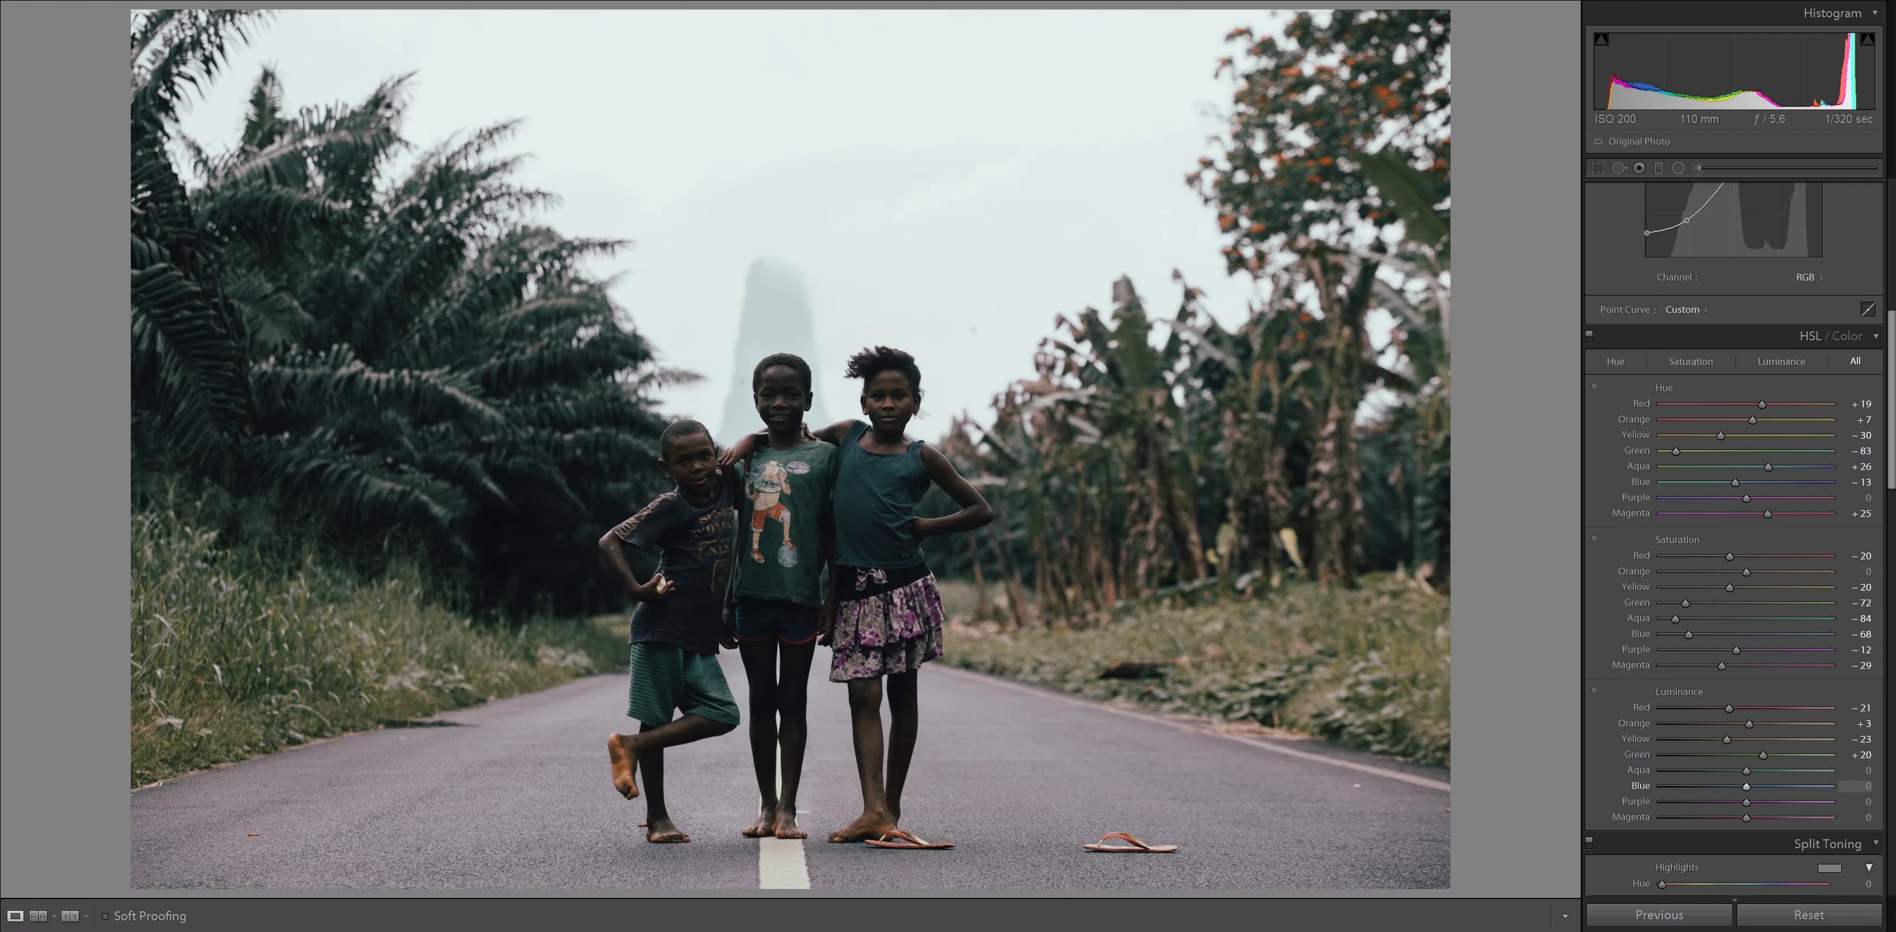
left_click_drag(1861, 786, 1876, 786)
scroll(1858, 725, "down", 3)
scroll(1733, 663, "down", 3)
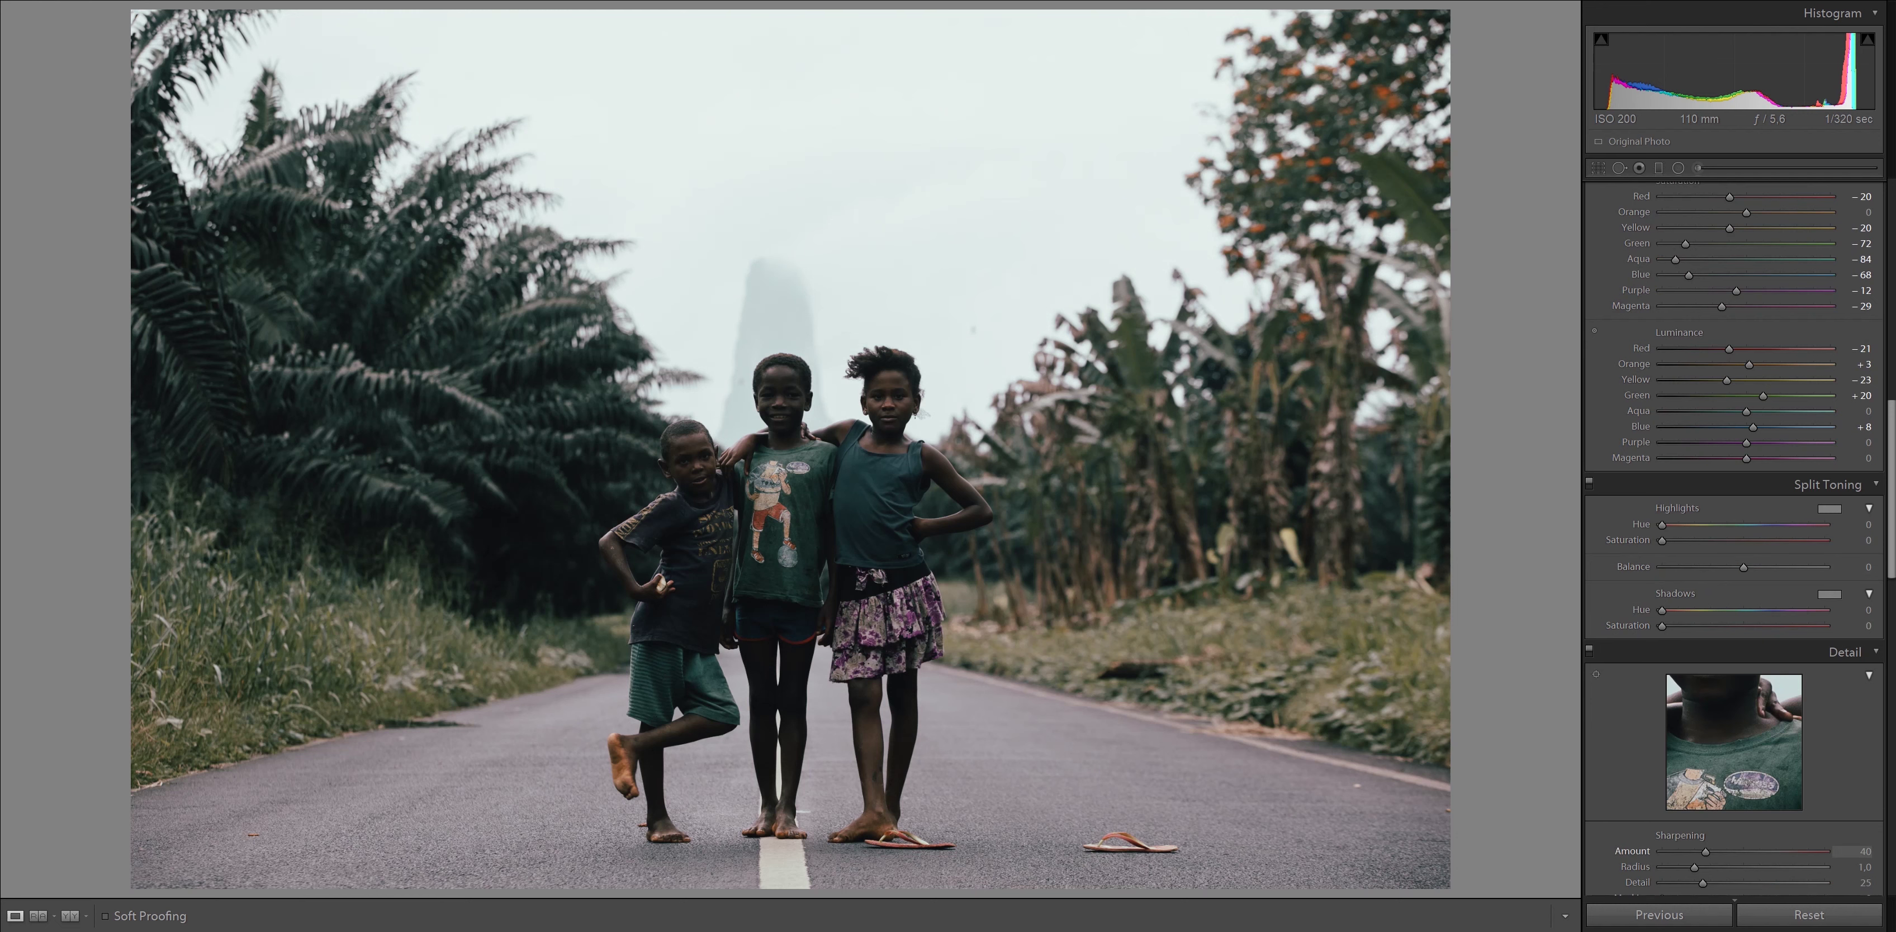
key("backslash")
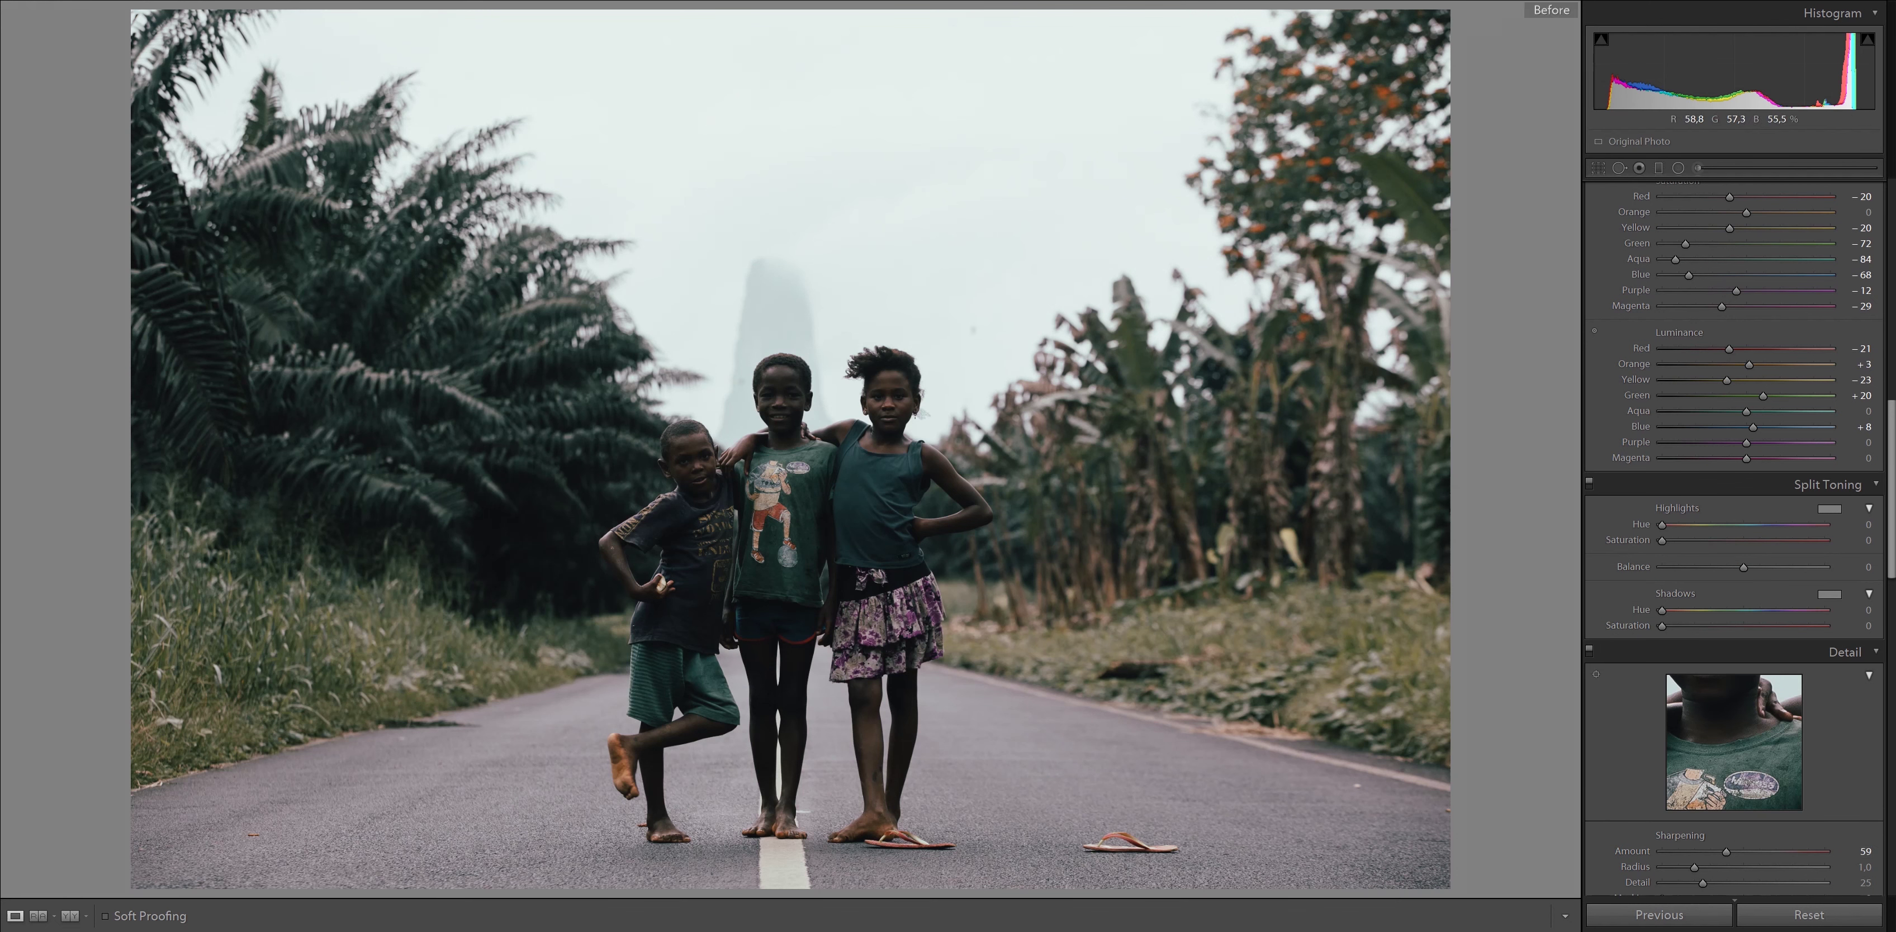
key("backslash")
Add Dehaze +30, lower Vibrance and reset Saturation to 0
scroll(1733, 516, "up", 15)
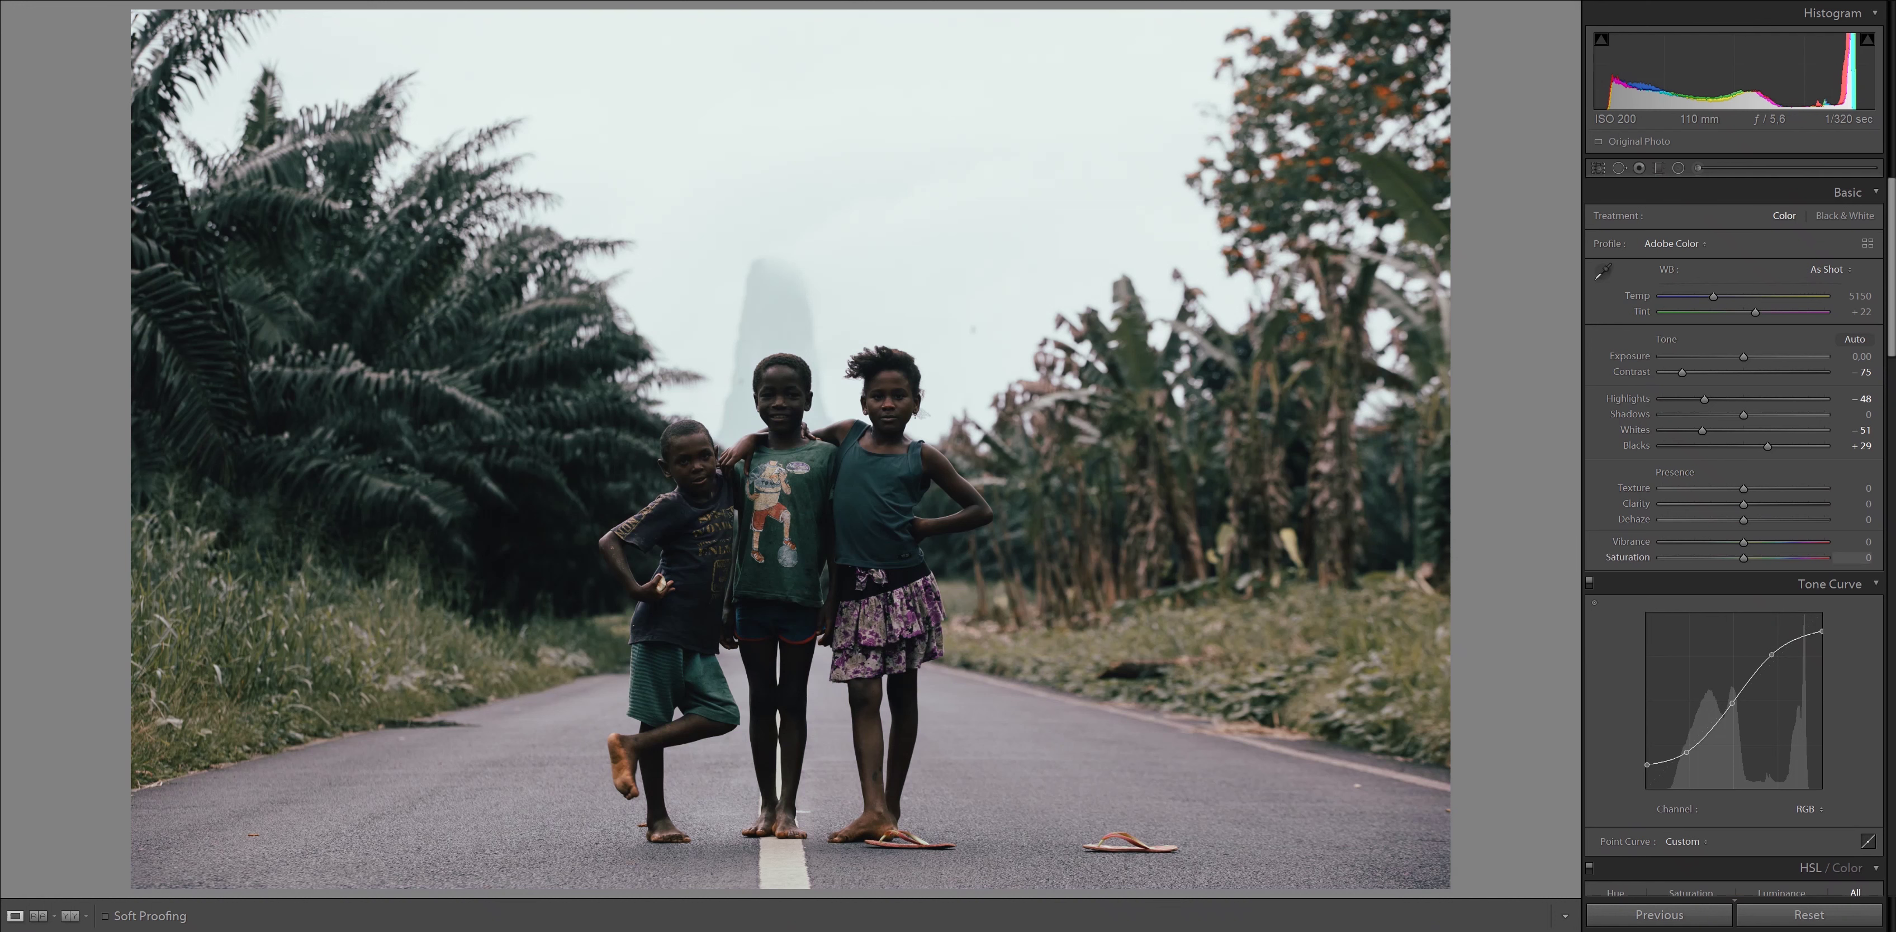
left_click_drag(1743, 520, 1767, 520)
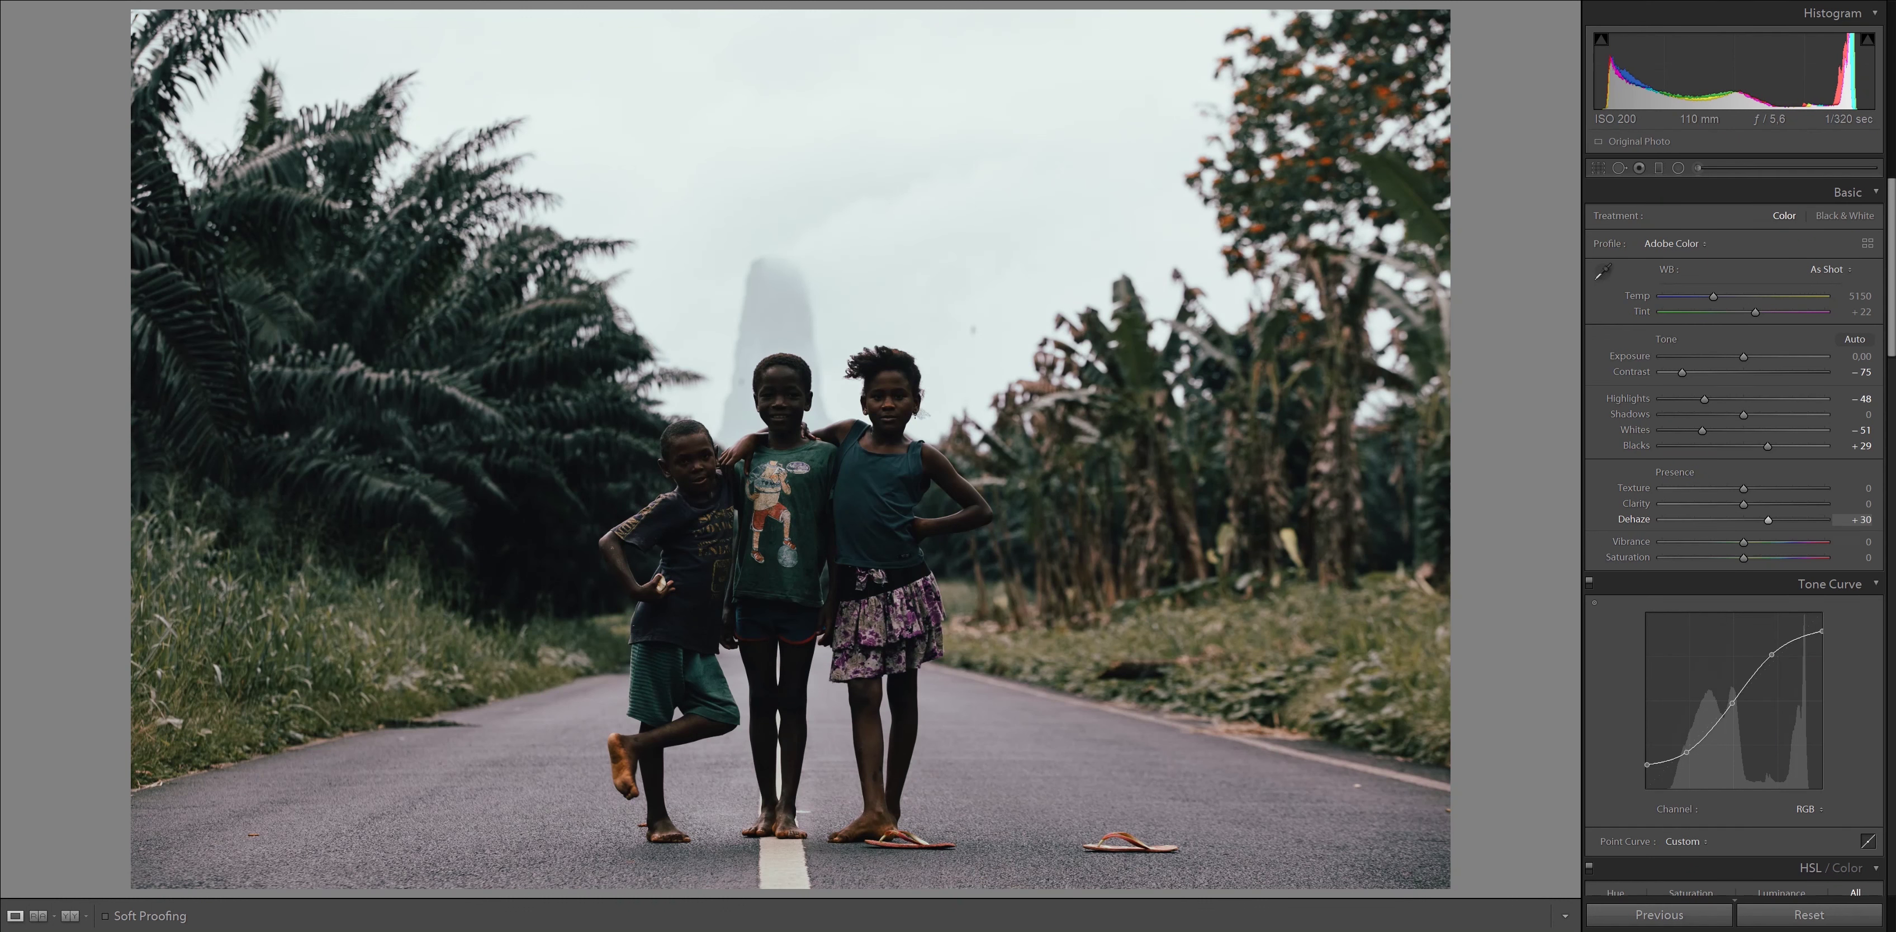
left_click_drag(1759, 542, 1746, 542)
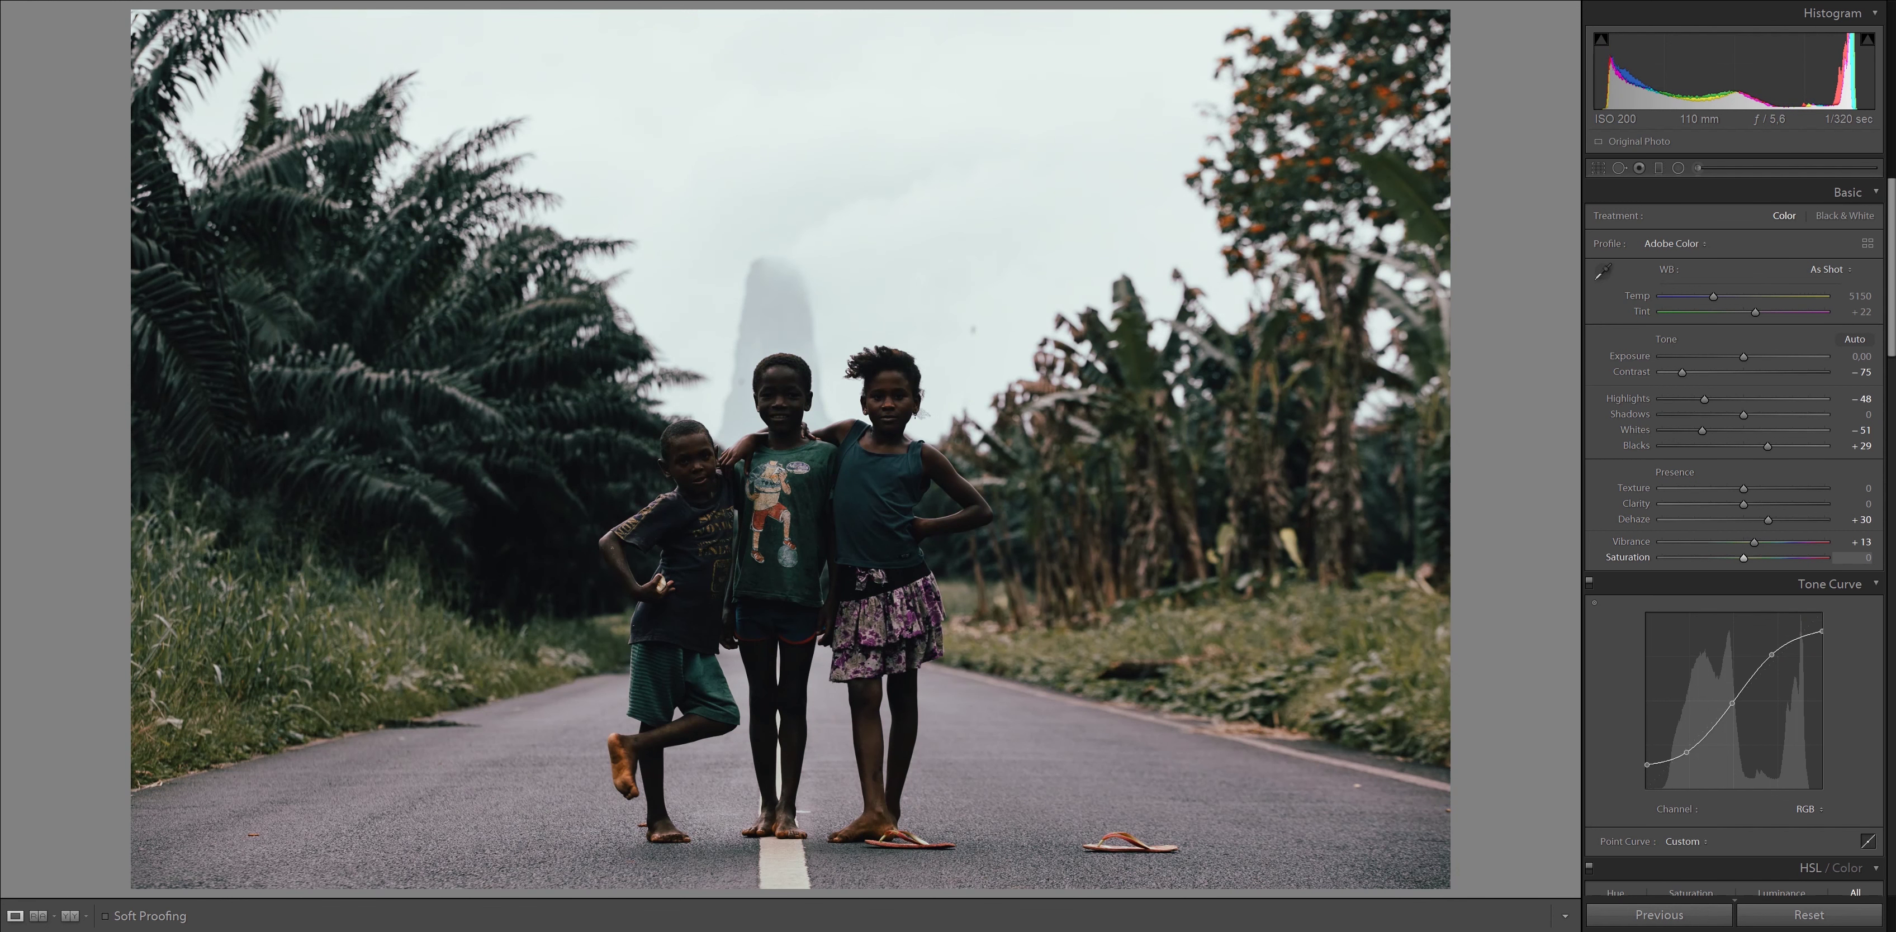
double_click(1737, 557)
Raise Shadows to +12 and Blacks to +38, then compare with the original
key("Down")
key("Up")
key("Up")
key("Up")
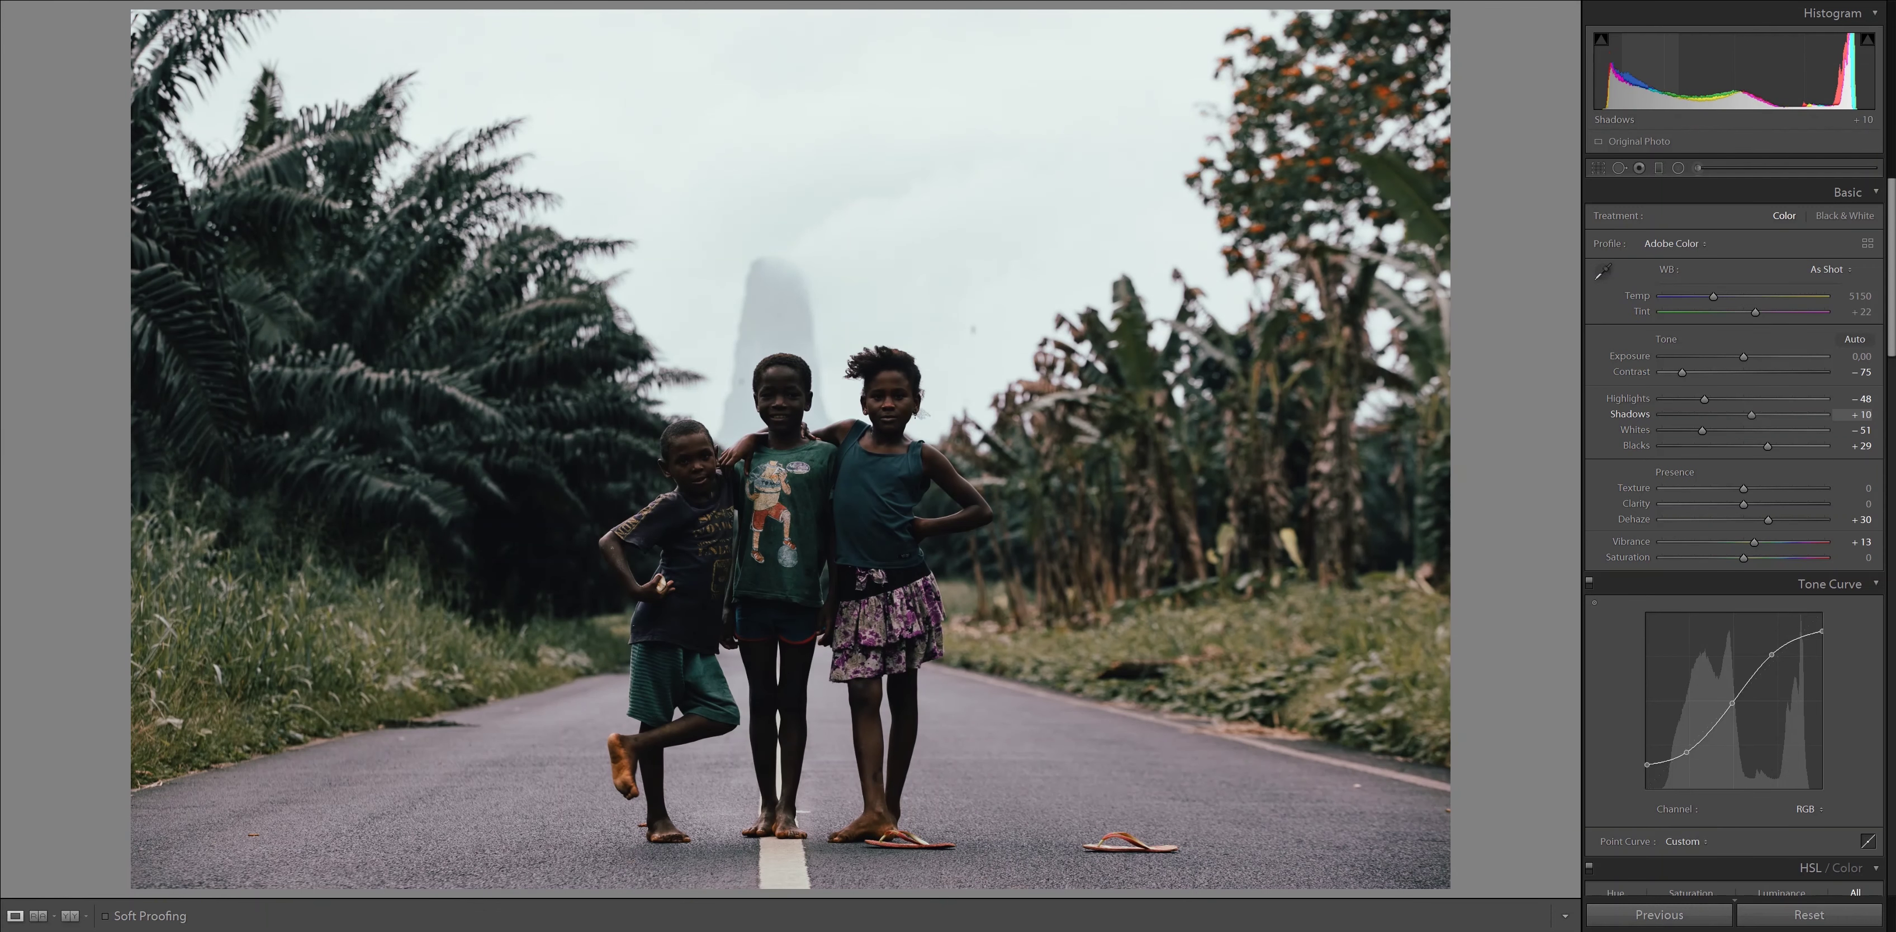
left_click_drag(1612, 74, 1630, 73)
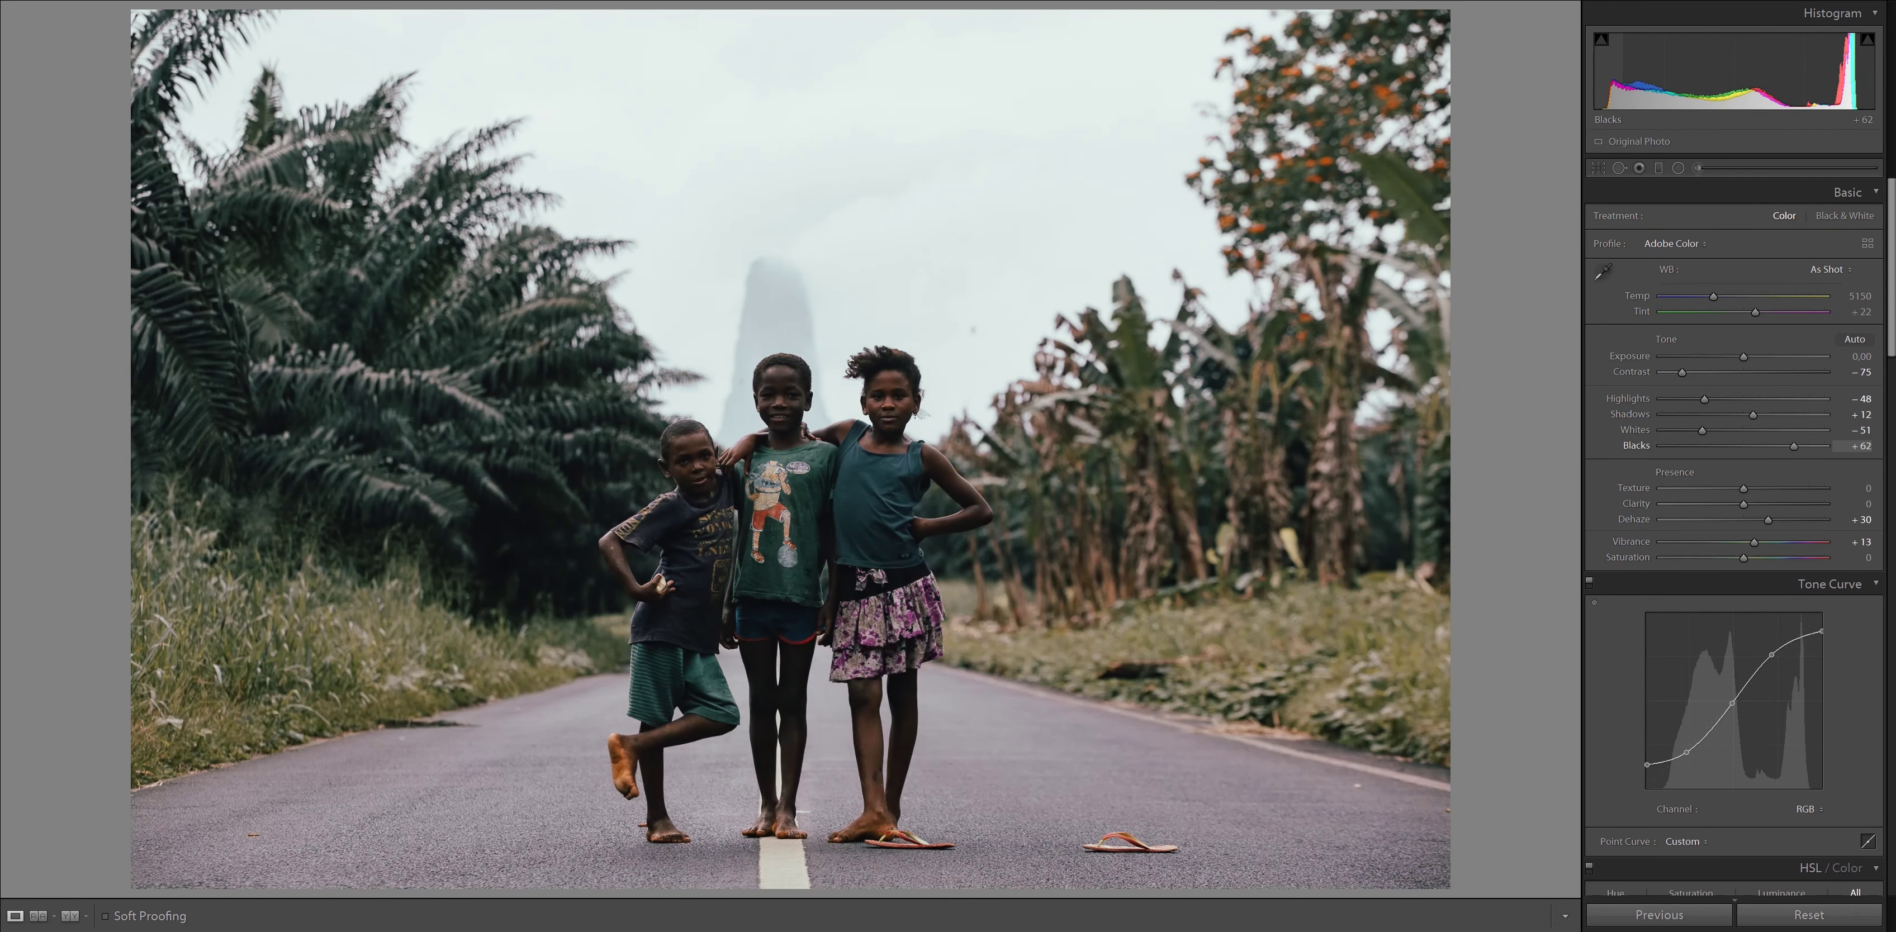
key("backslash")
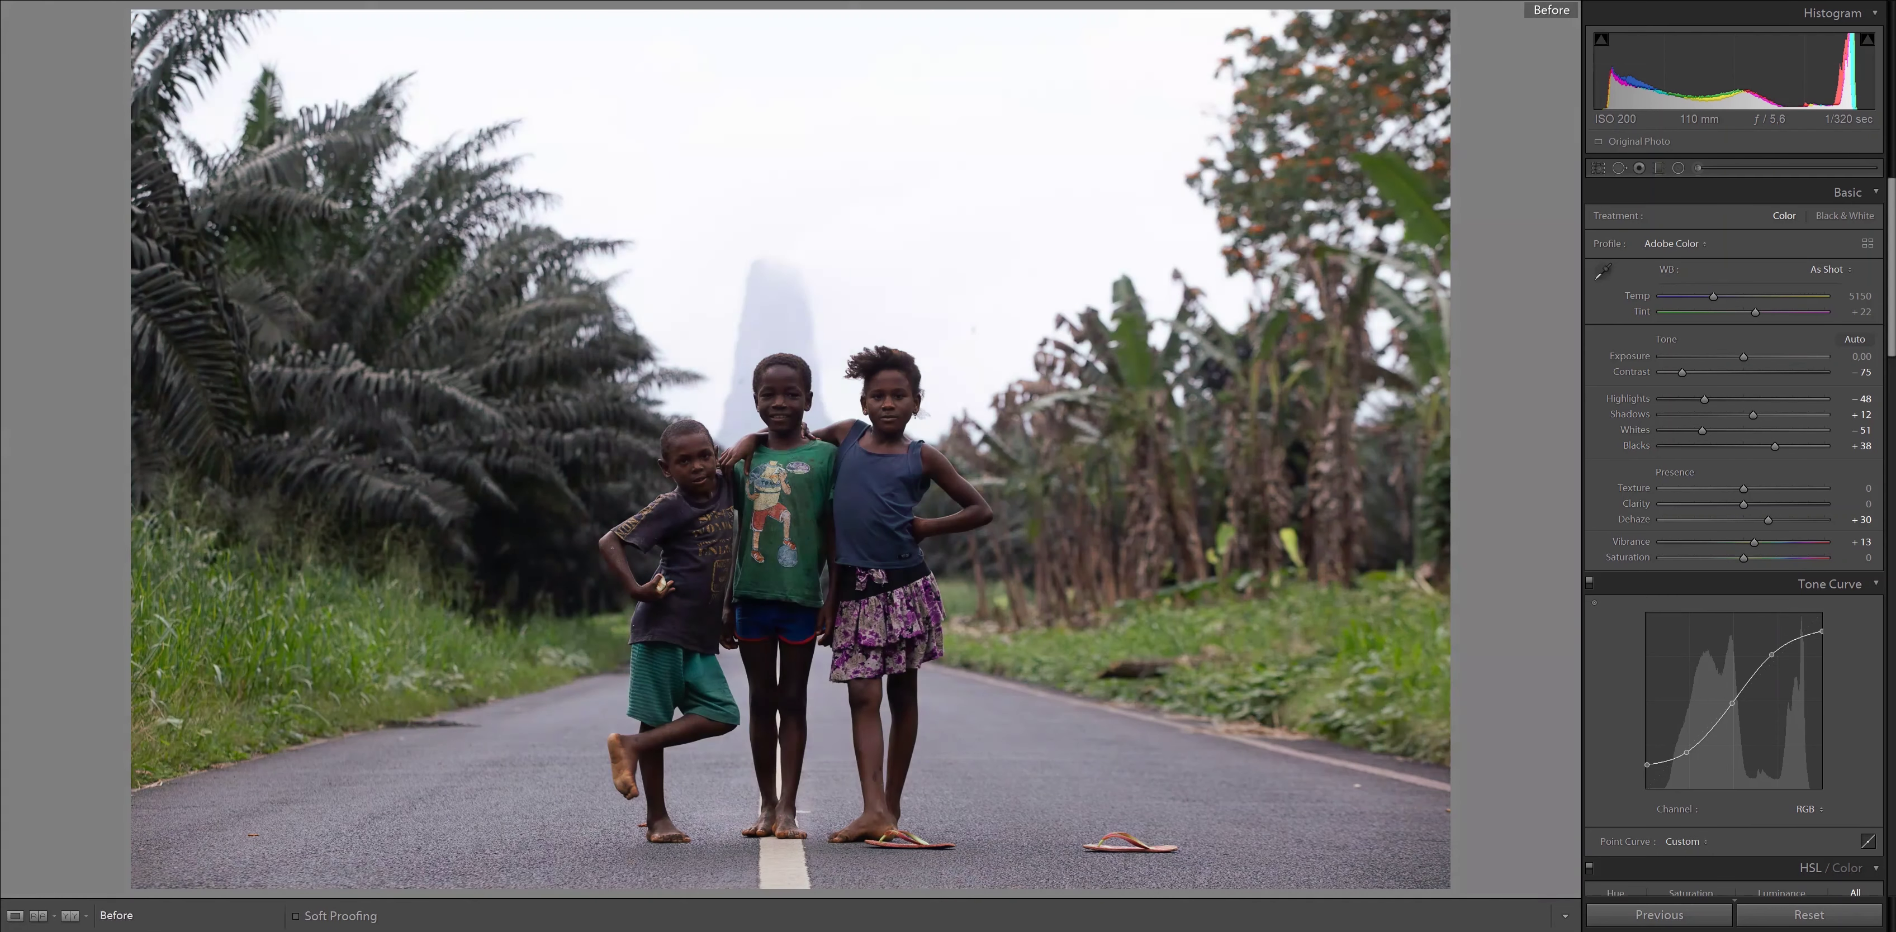
key("backslash")
key("backslash")
key("backslash")
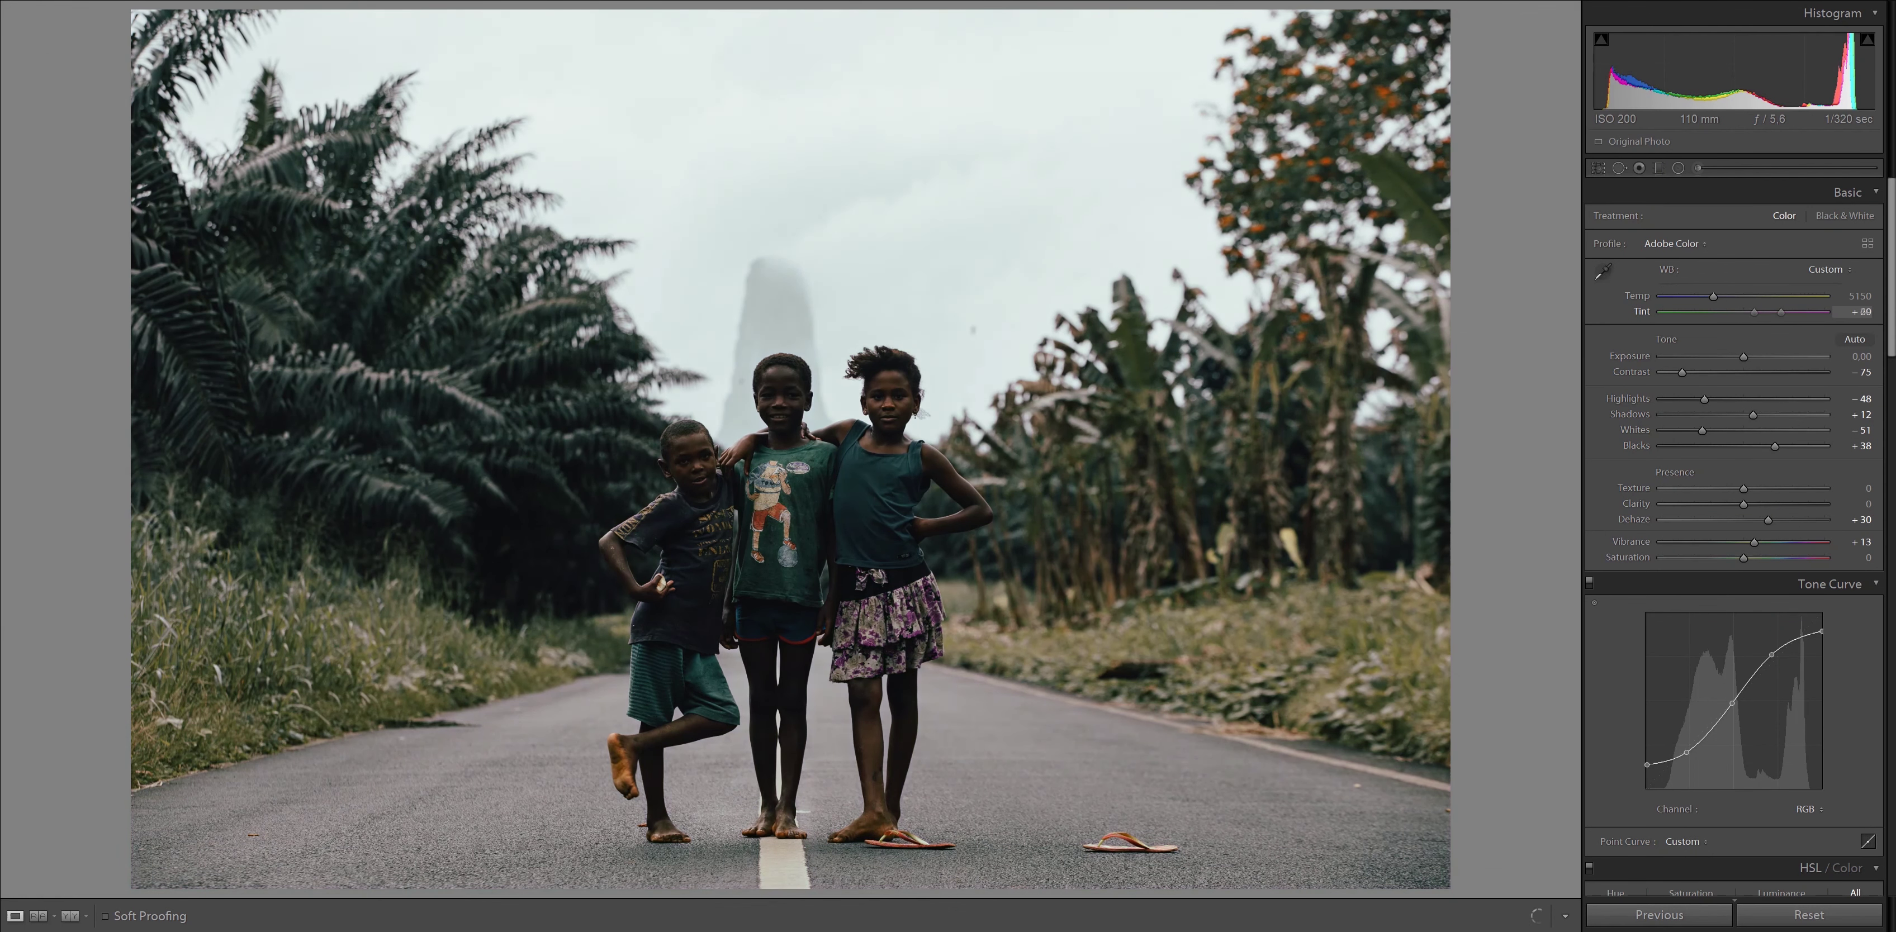
Settle the Tint at +6, comparing against the original along the way
left_click_drag(1862, 311, 1843, 311)
key("backslash")
key("backslash")
key("backslash")
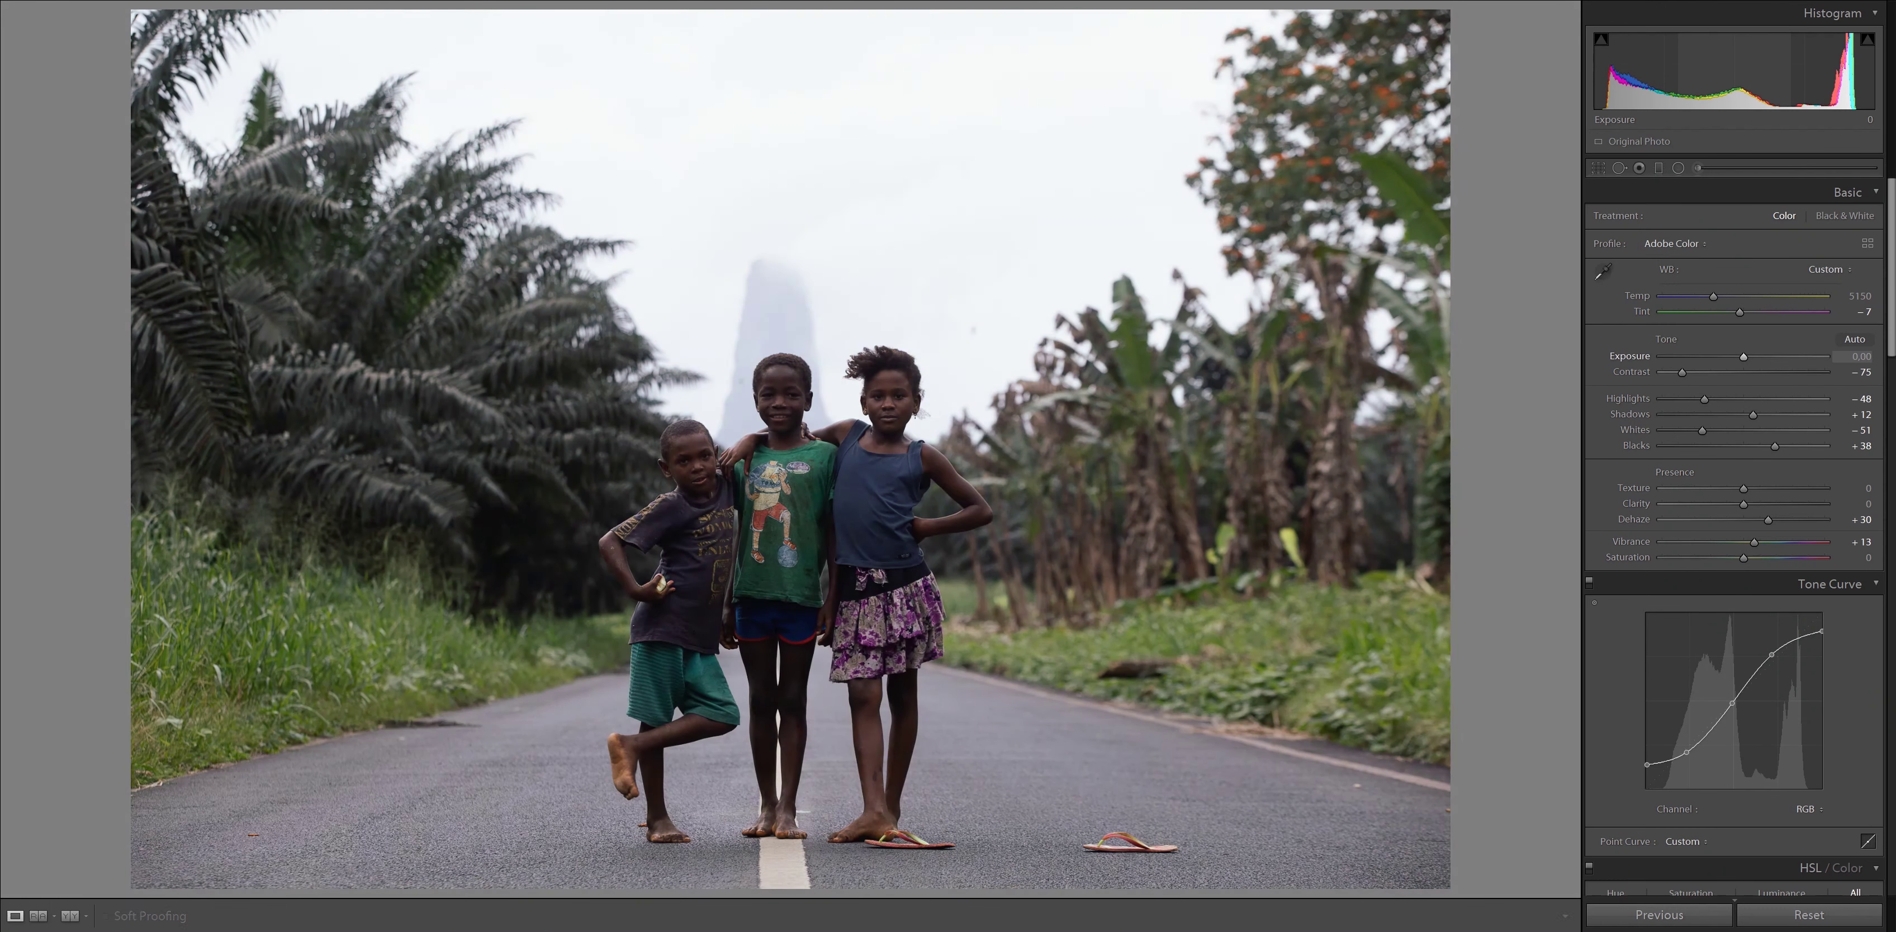
key("backslash")
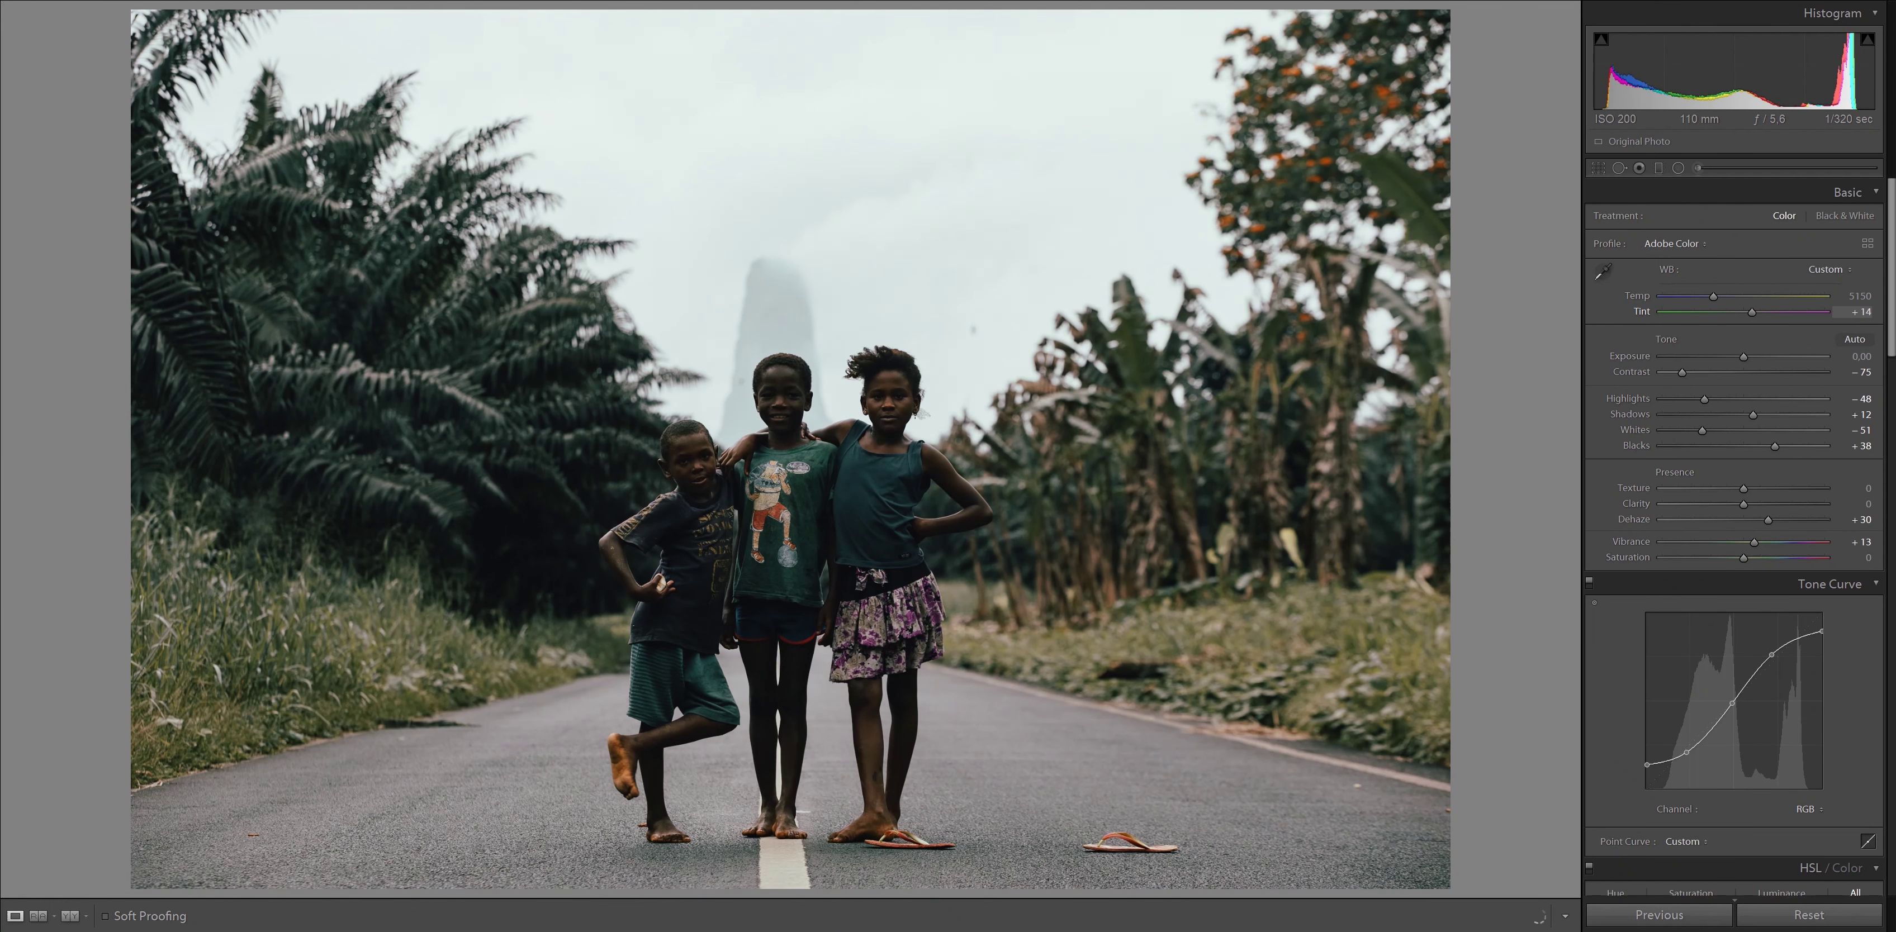
key("Up")
key("Up")
key("Up")
key("Up")
key("Up")
key("Up")
key("Up")
key("Up")
key("Up")
key("Up")
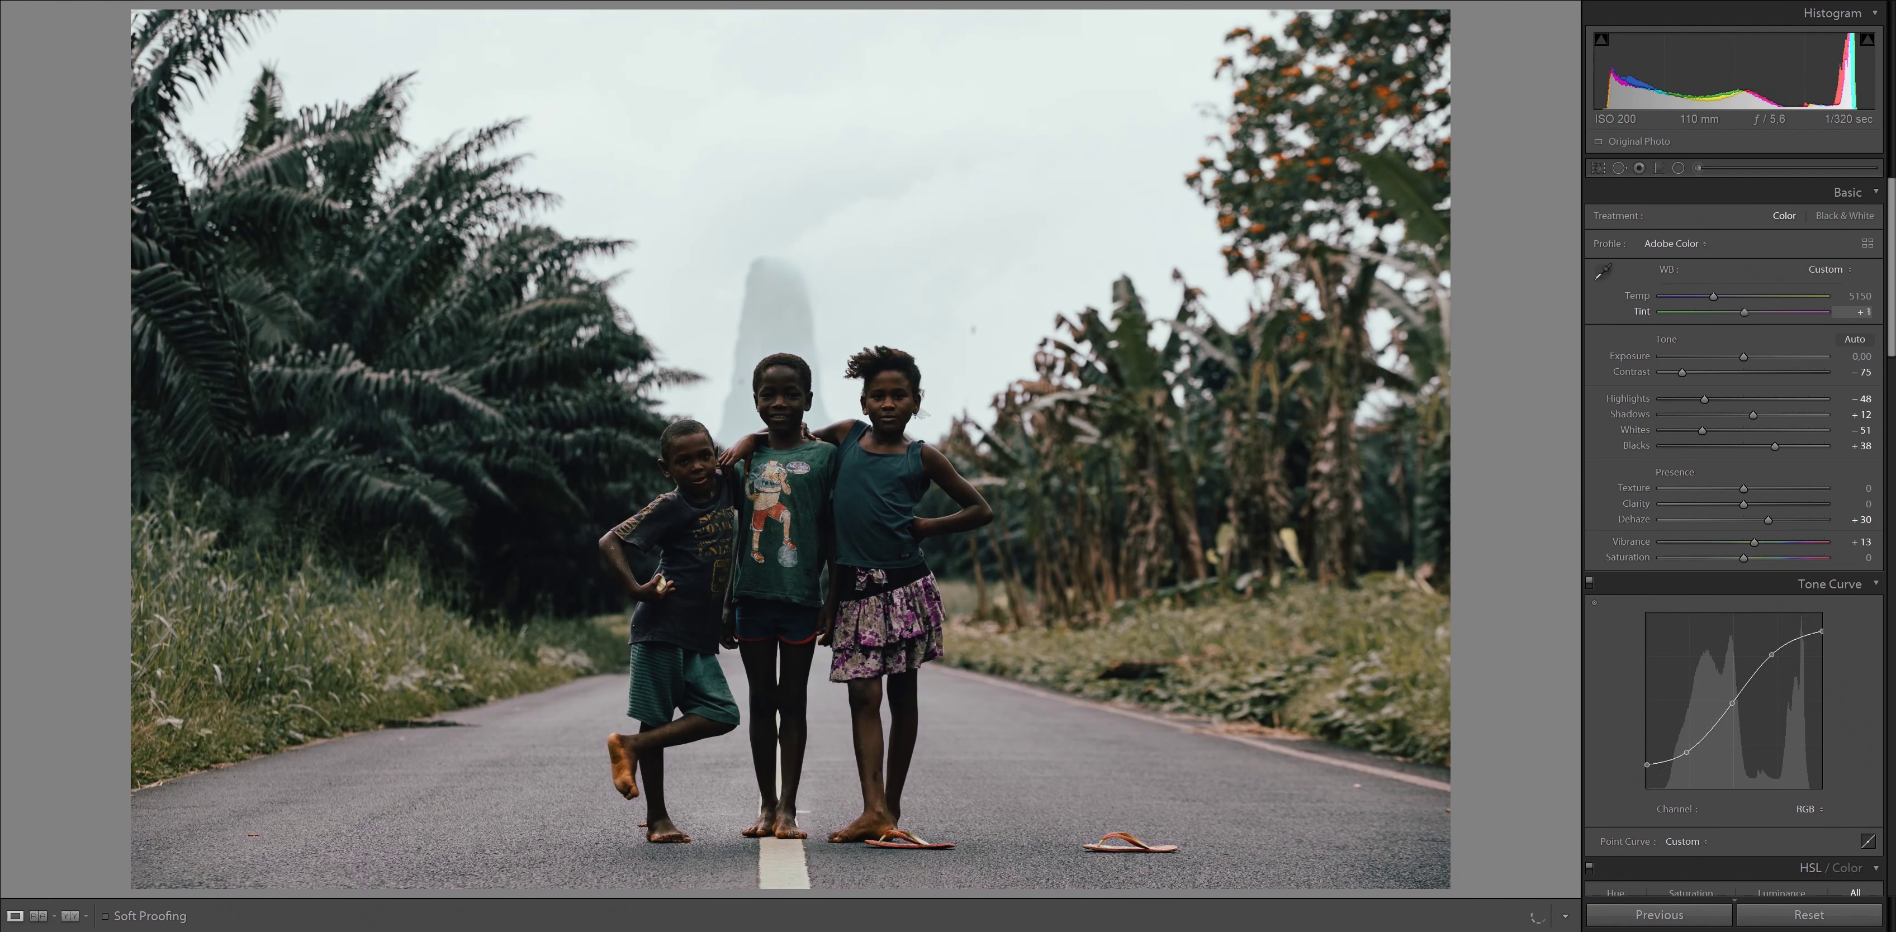
key("Down")
key("Down")
key("backslash")
key("backslash")
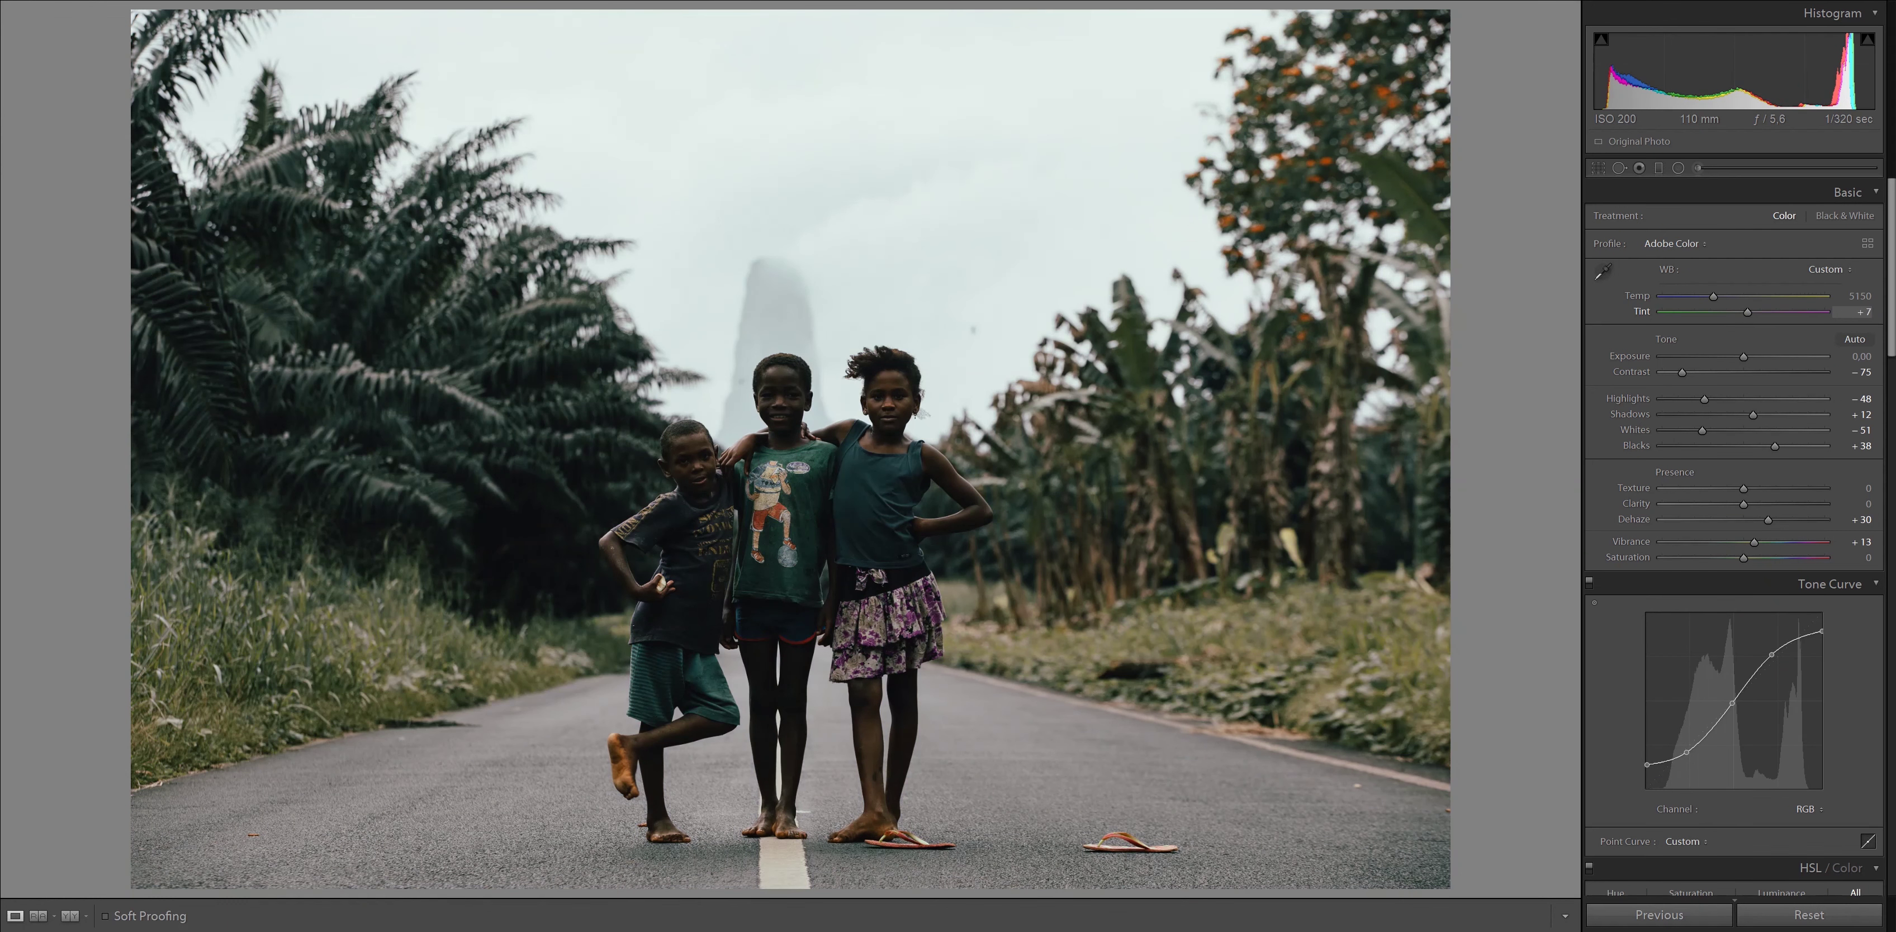
key("Up")
key("Up")
key("Up")
key("backslash")
key("backslash")
Cool the white balance Temp to 4979, entering 4842 and nudging it up
key("shift+Tab")
type("4842")
key("Return")
key("Up")
key("Up")
key("Up")
key("Up")
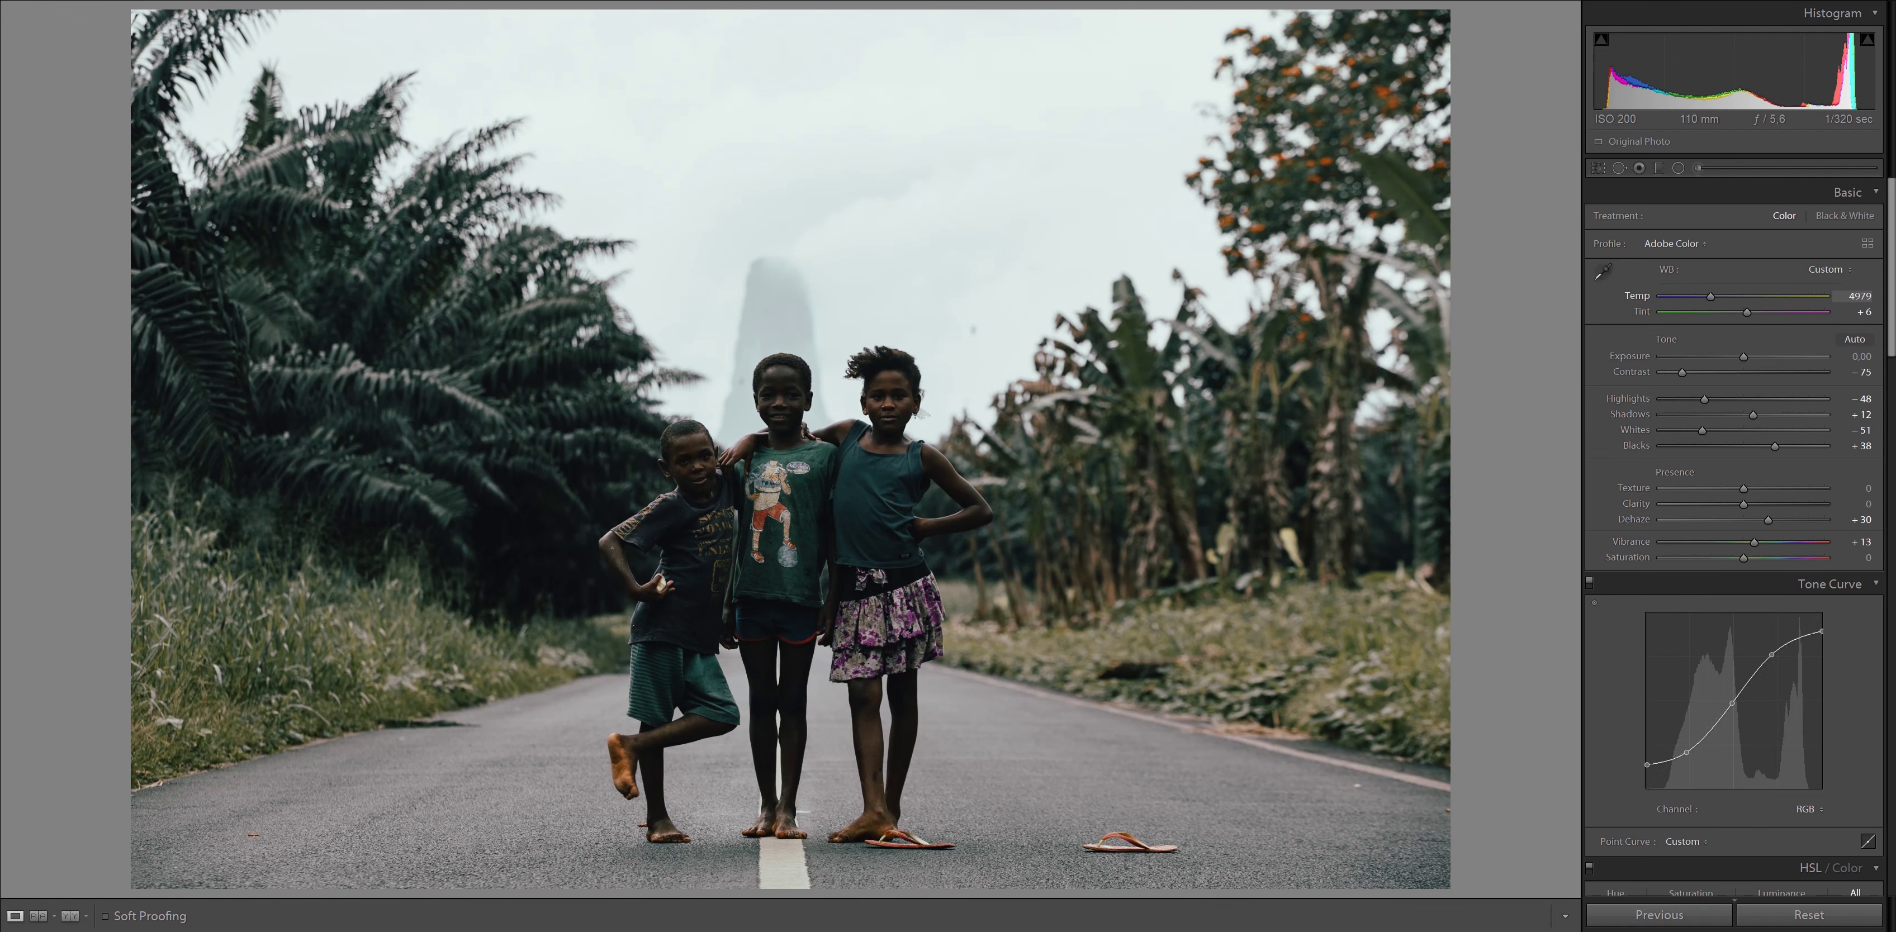
key("backslash")
key("backslash")
key("backslash")
key("backslash")
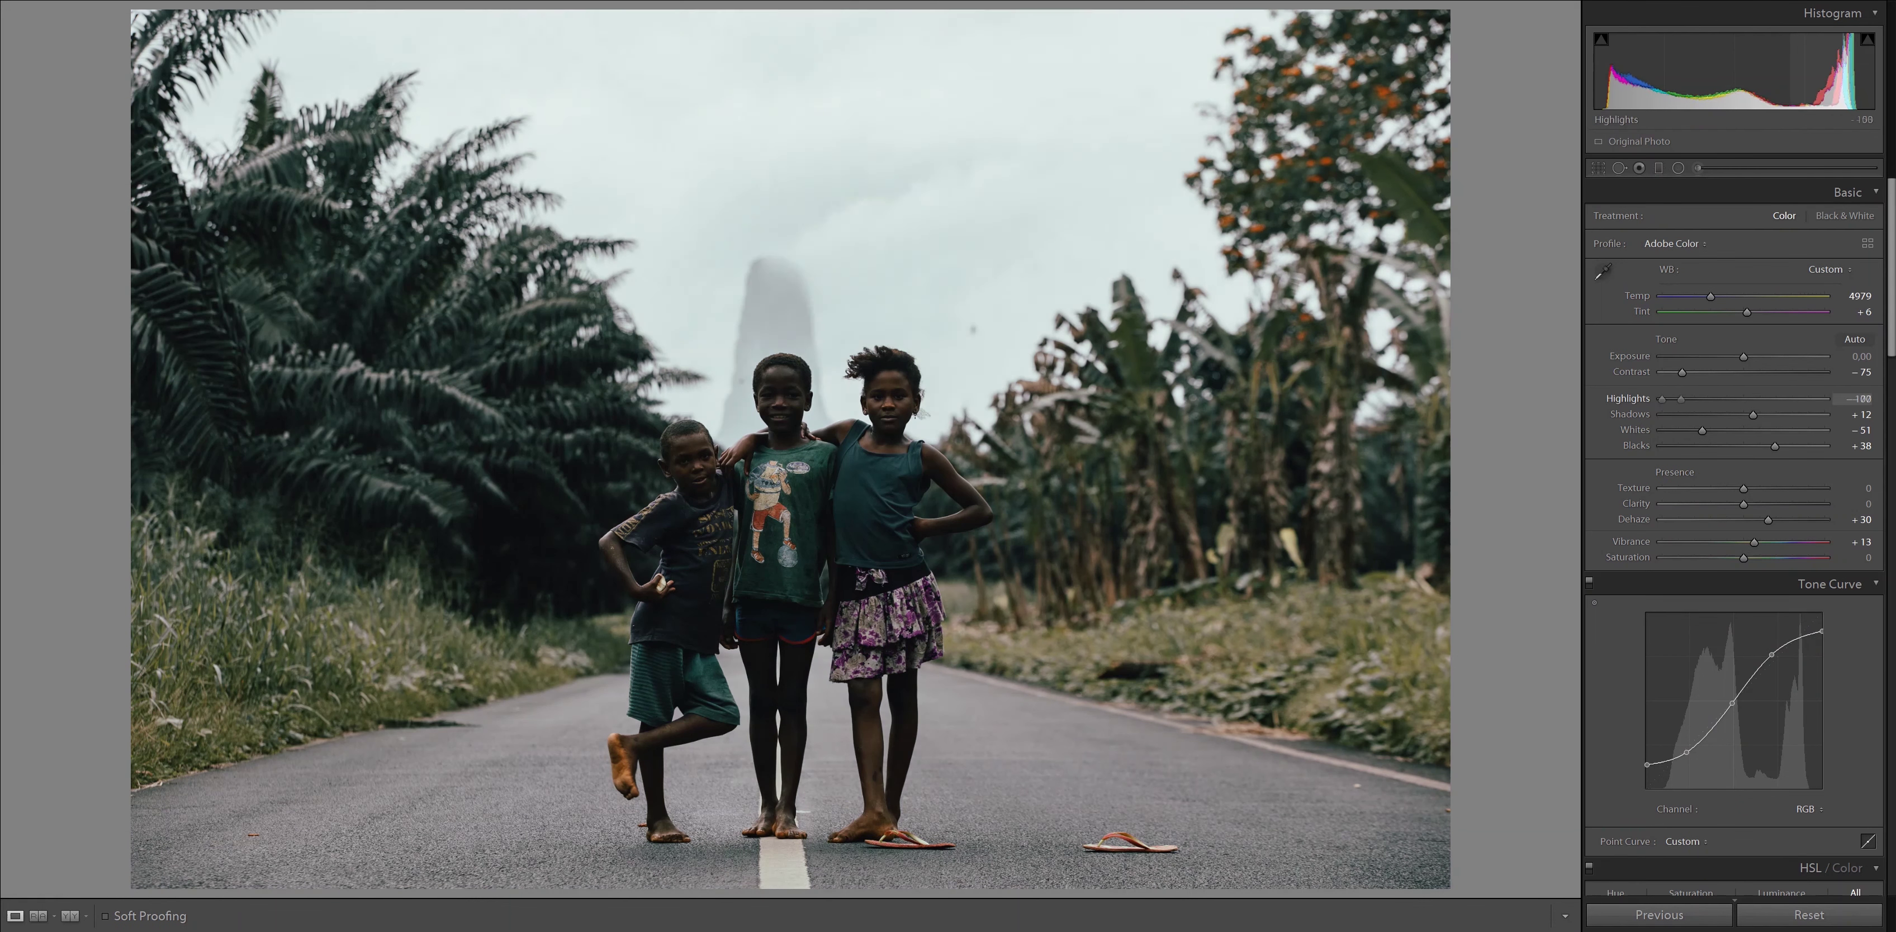
Lower Highlights to -46 and Contrast to -91
key("Up")
key("Up")
key("Up")
key("Down")
key("Down")
key("Down")
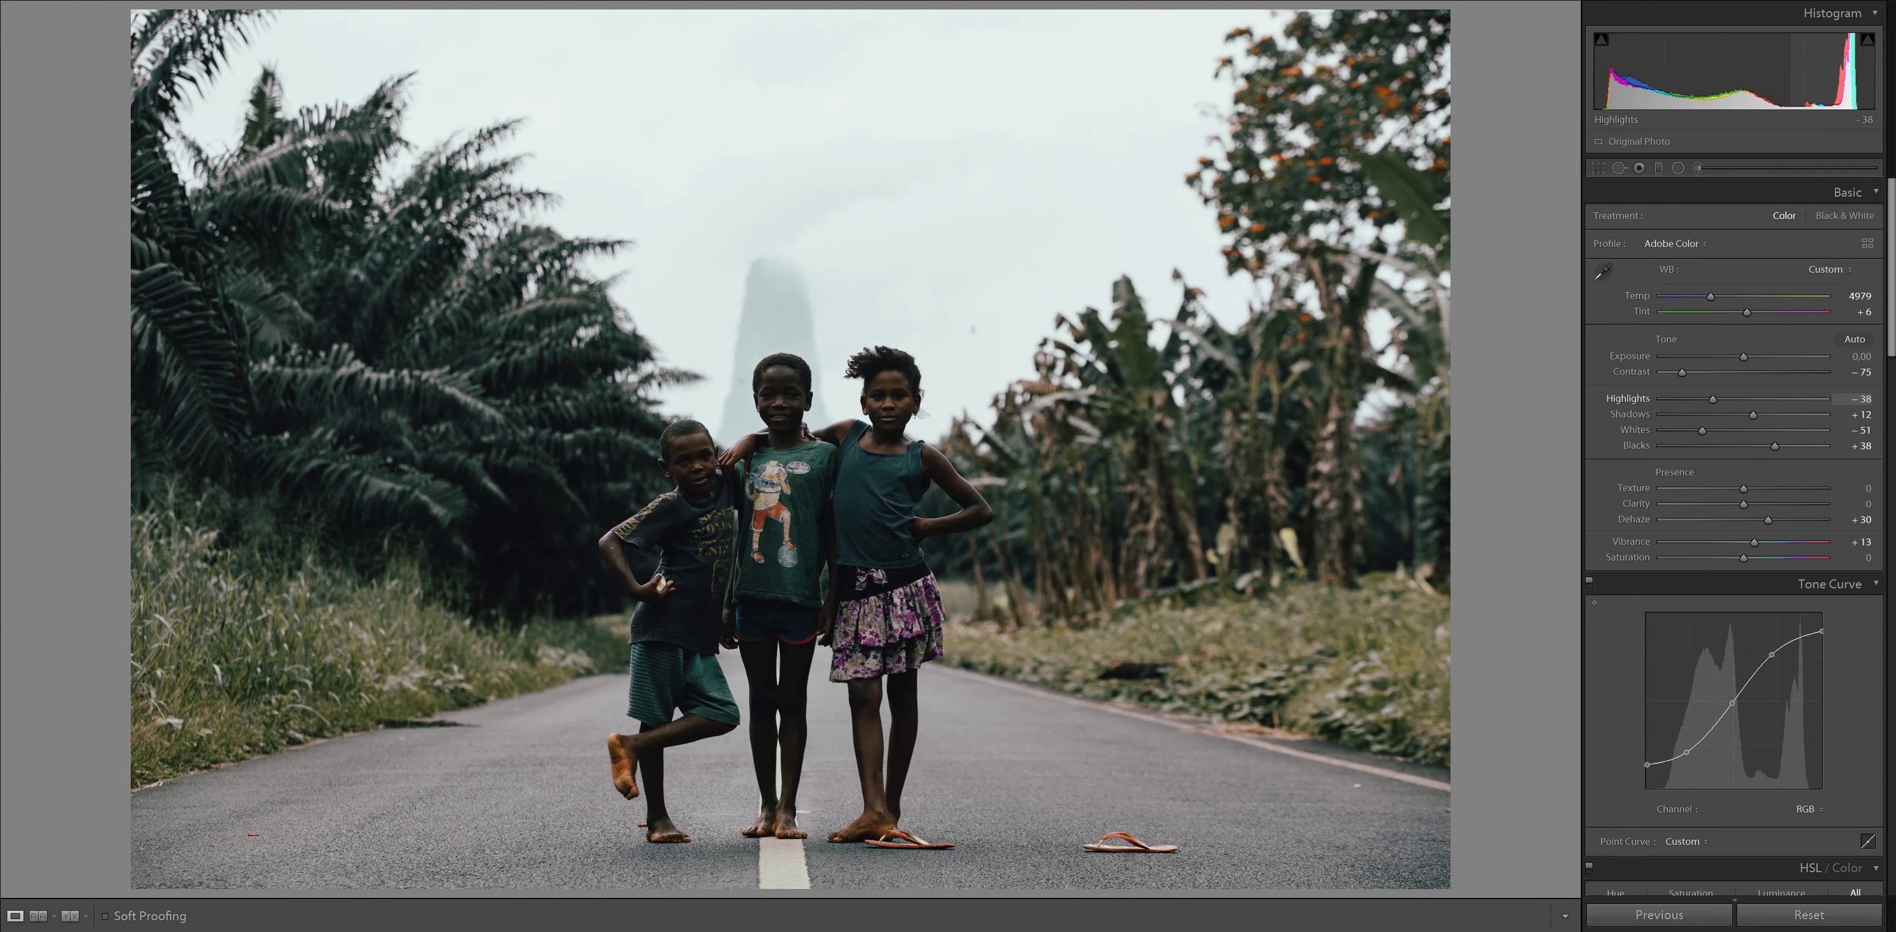
key("Down")
key("Down")
key("Down")
key("Down")
key("Down")
key("Down")
key("Down")
key("Down")
key("Down")
key("comma")
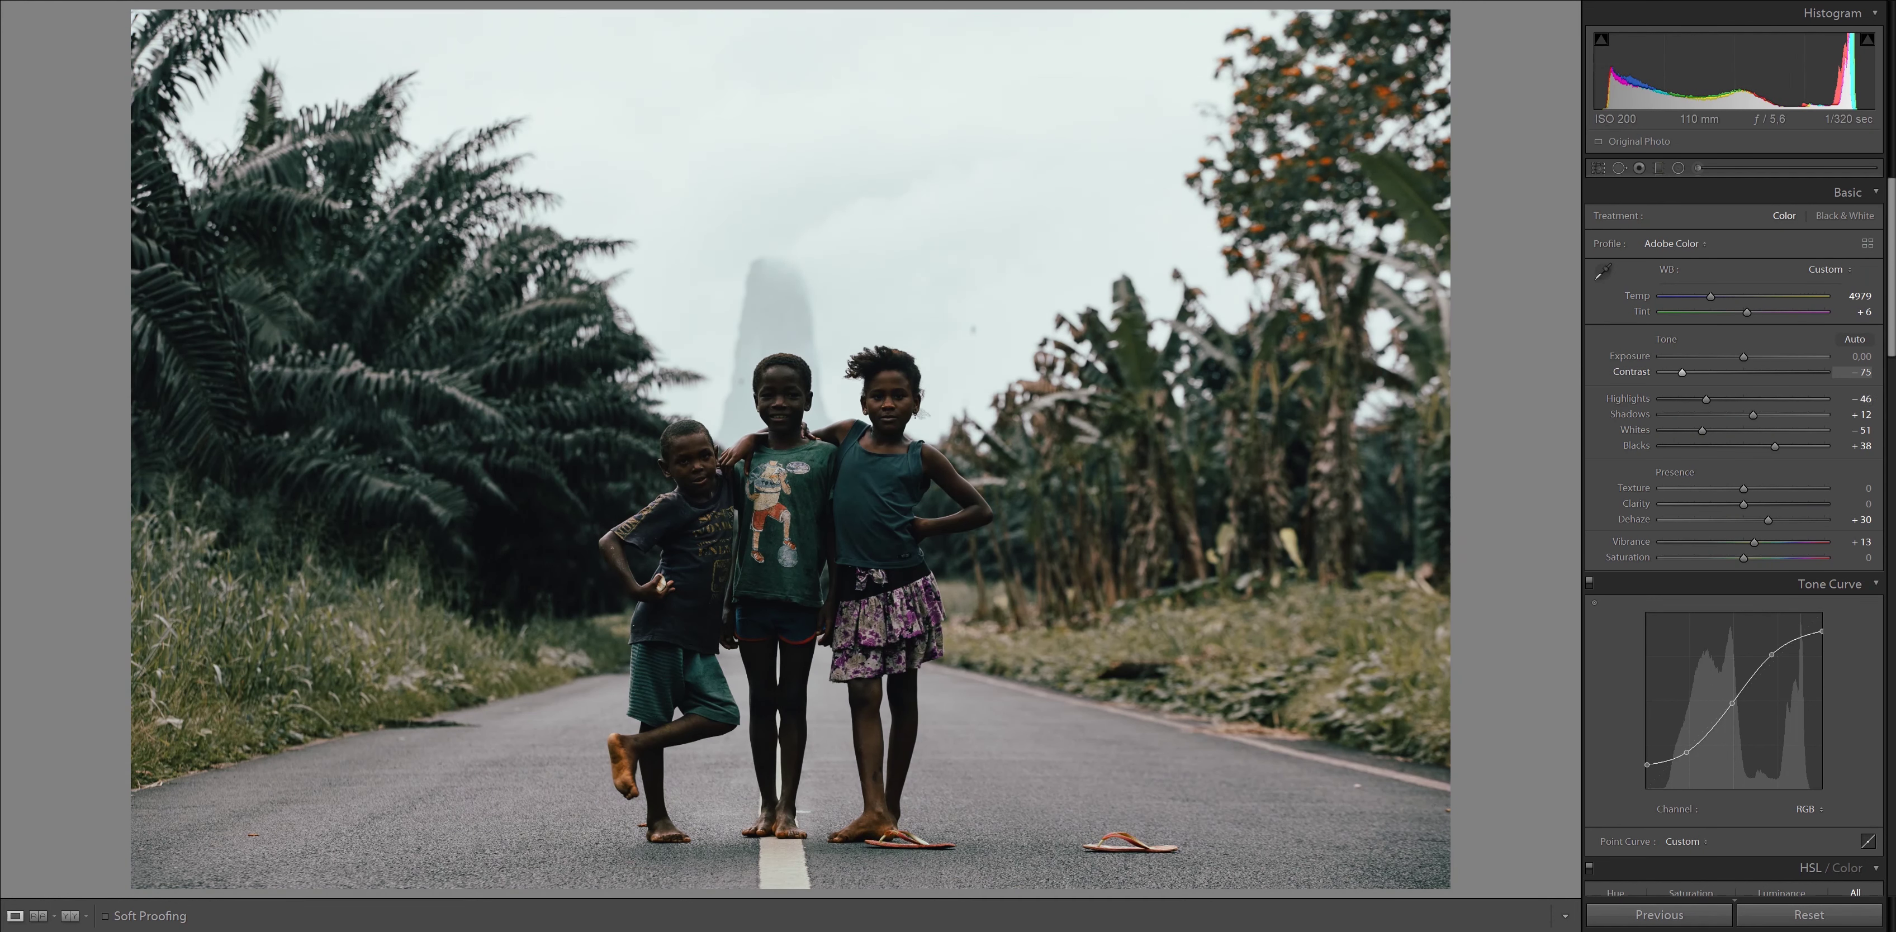
key("Down")
key("Down")
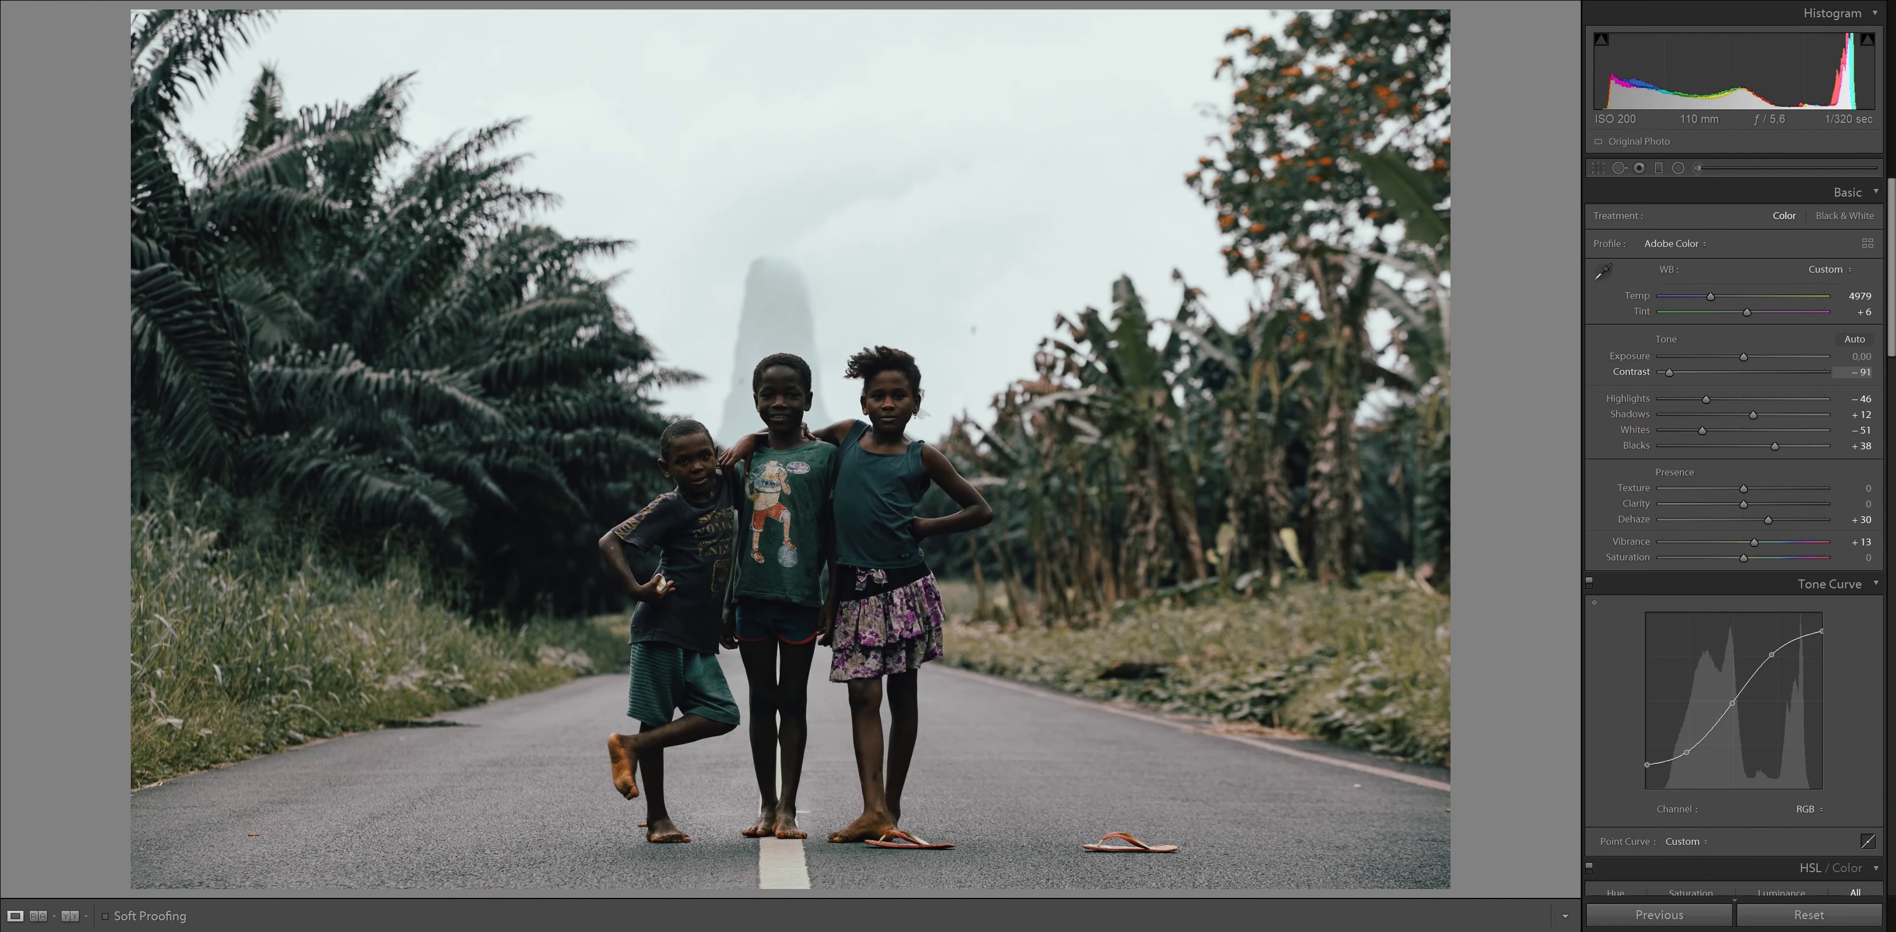
key("Down")
key("Down")
key("Down")
key("Up")
key("Up")
key("Up")
Set tone curve regions: Highlights -29, Lights -16, Darks +2, Shadows +13
left_click(1867, 841)
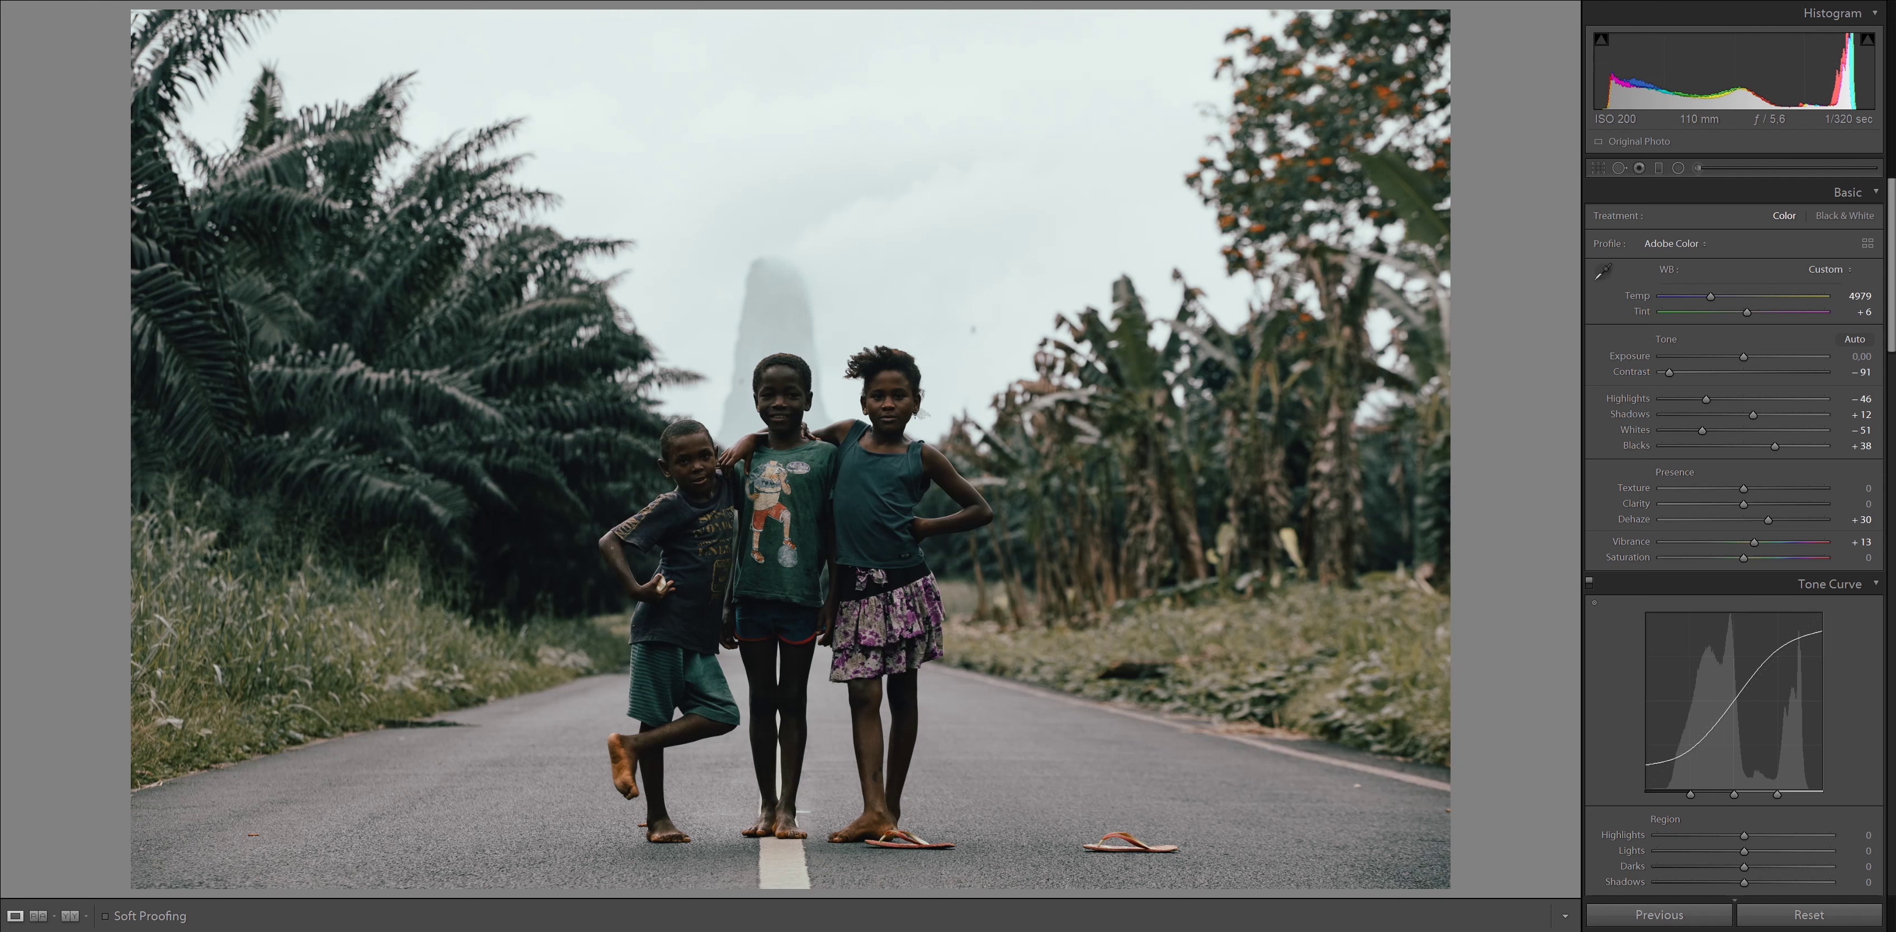
mouse_move(1743, 835)
left_mouse_down()
mouse_move(1706, 835)
mouse_move(1763, 882)
left_mouse_up()
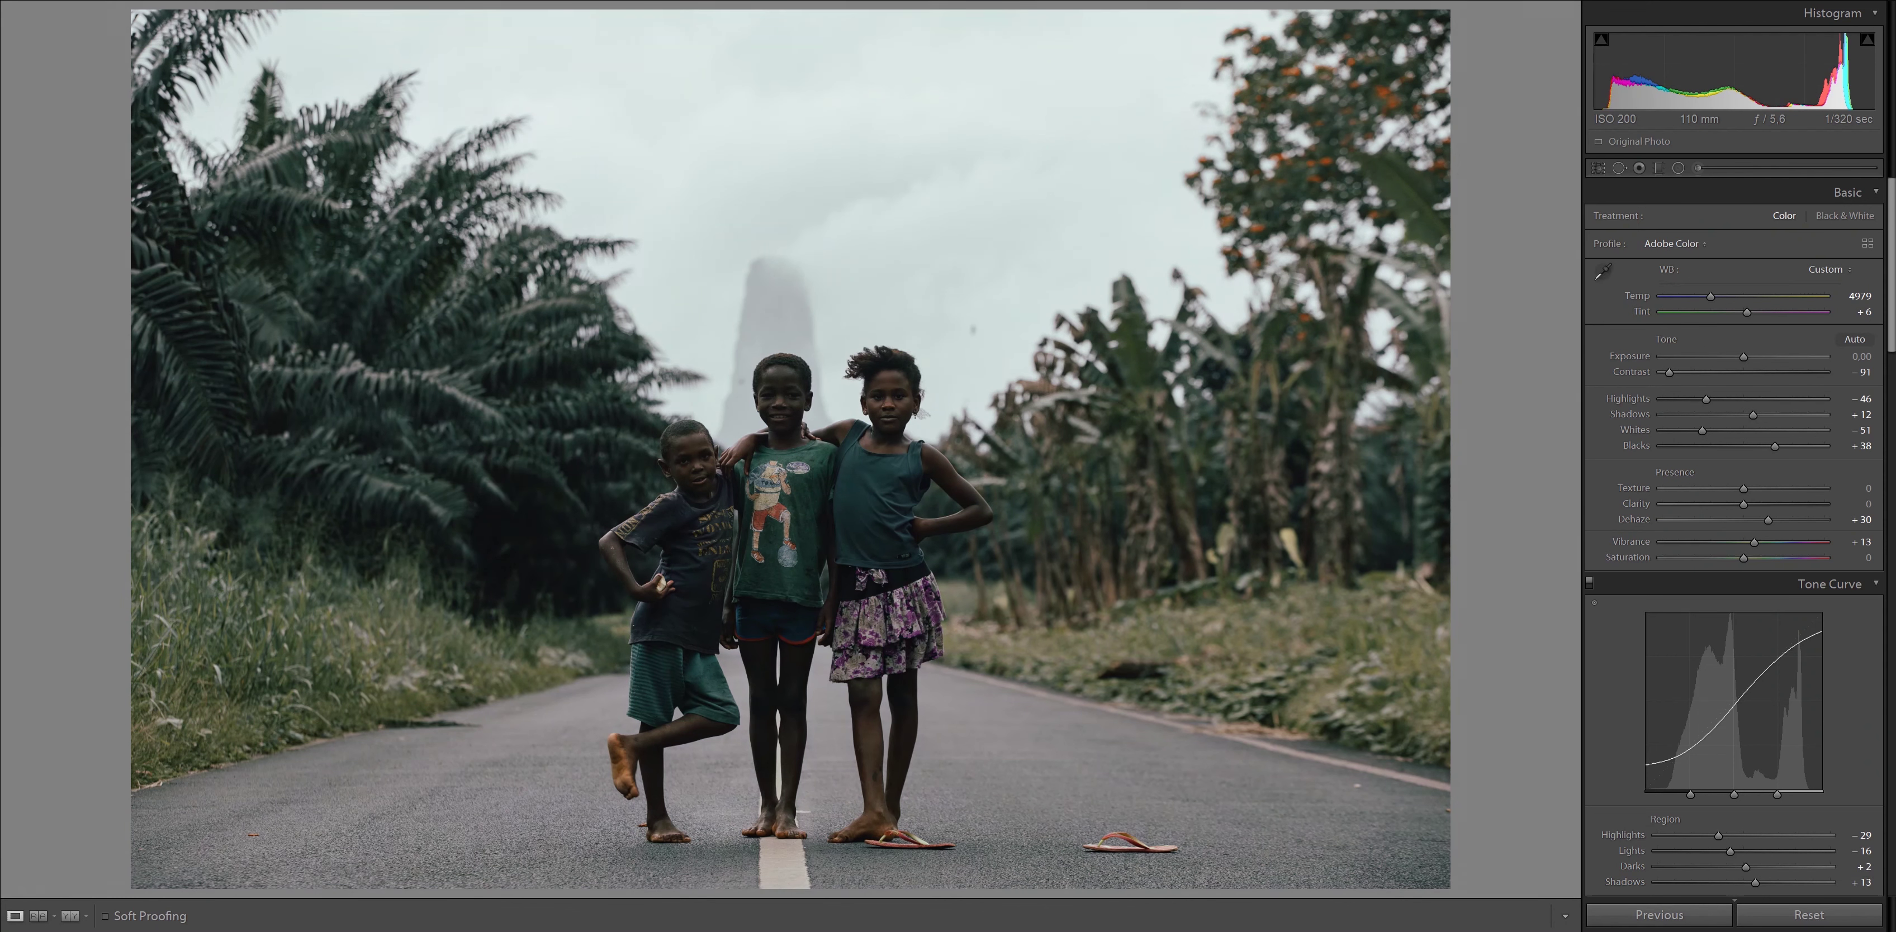
key("backslash")
key("backslash")
key("backslash")
key("backslash")
Pull the upper and midtone curve points down, lift the black point, and lower white to 85.5%
scroll(1737, 538, "down", 5)
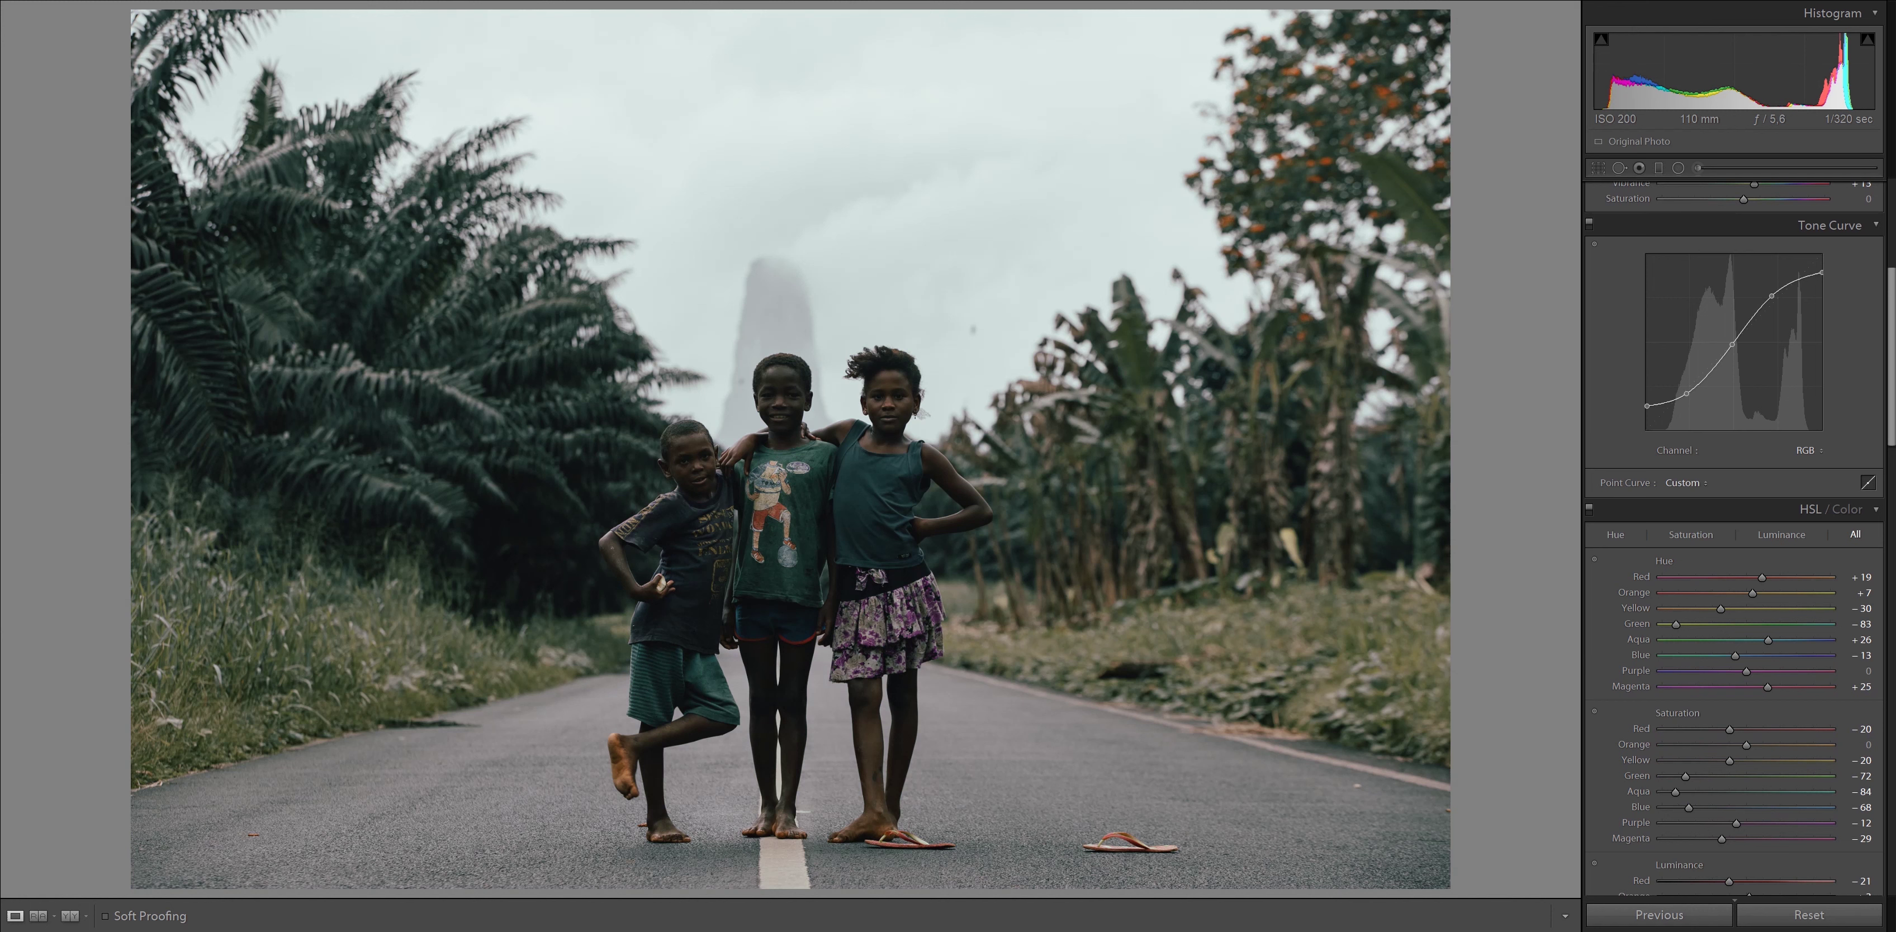
left_click_drag(1771, 296, 1758, 309)
left_click_drag(1731, 344, 1717, 360)
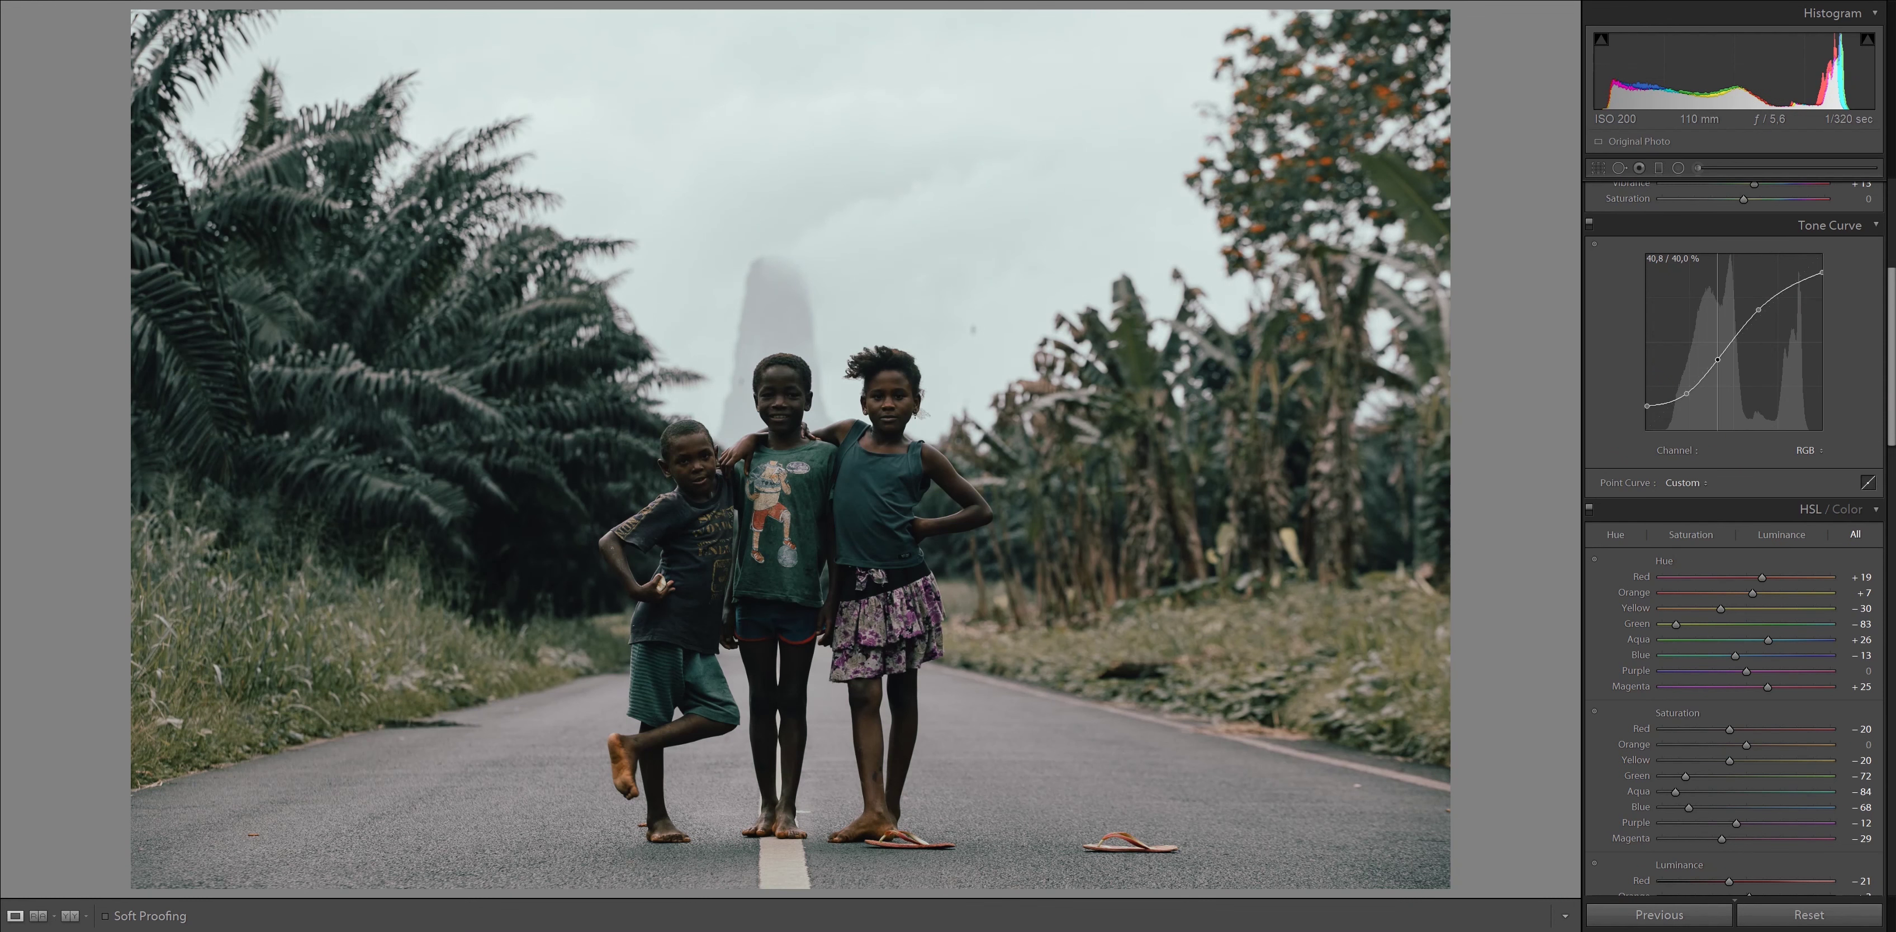
left_click_drag(1717, 359, 1685, 393)
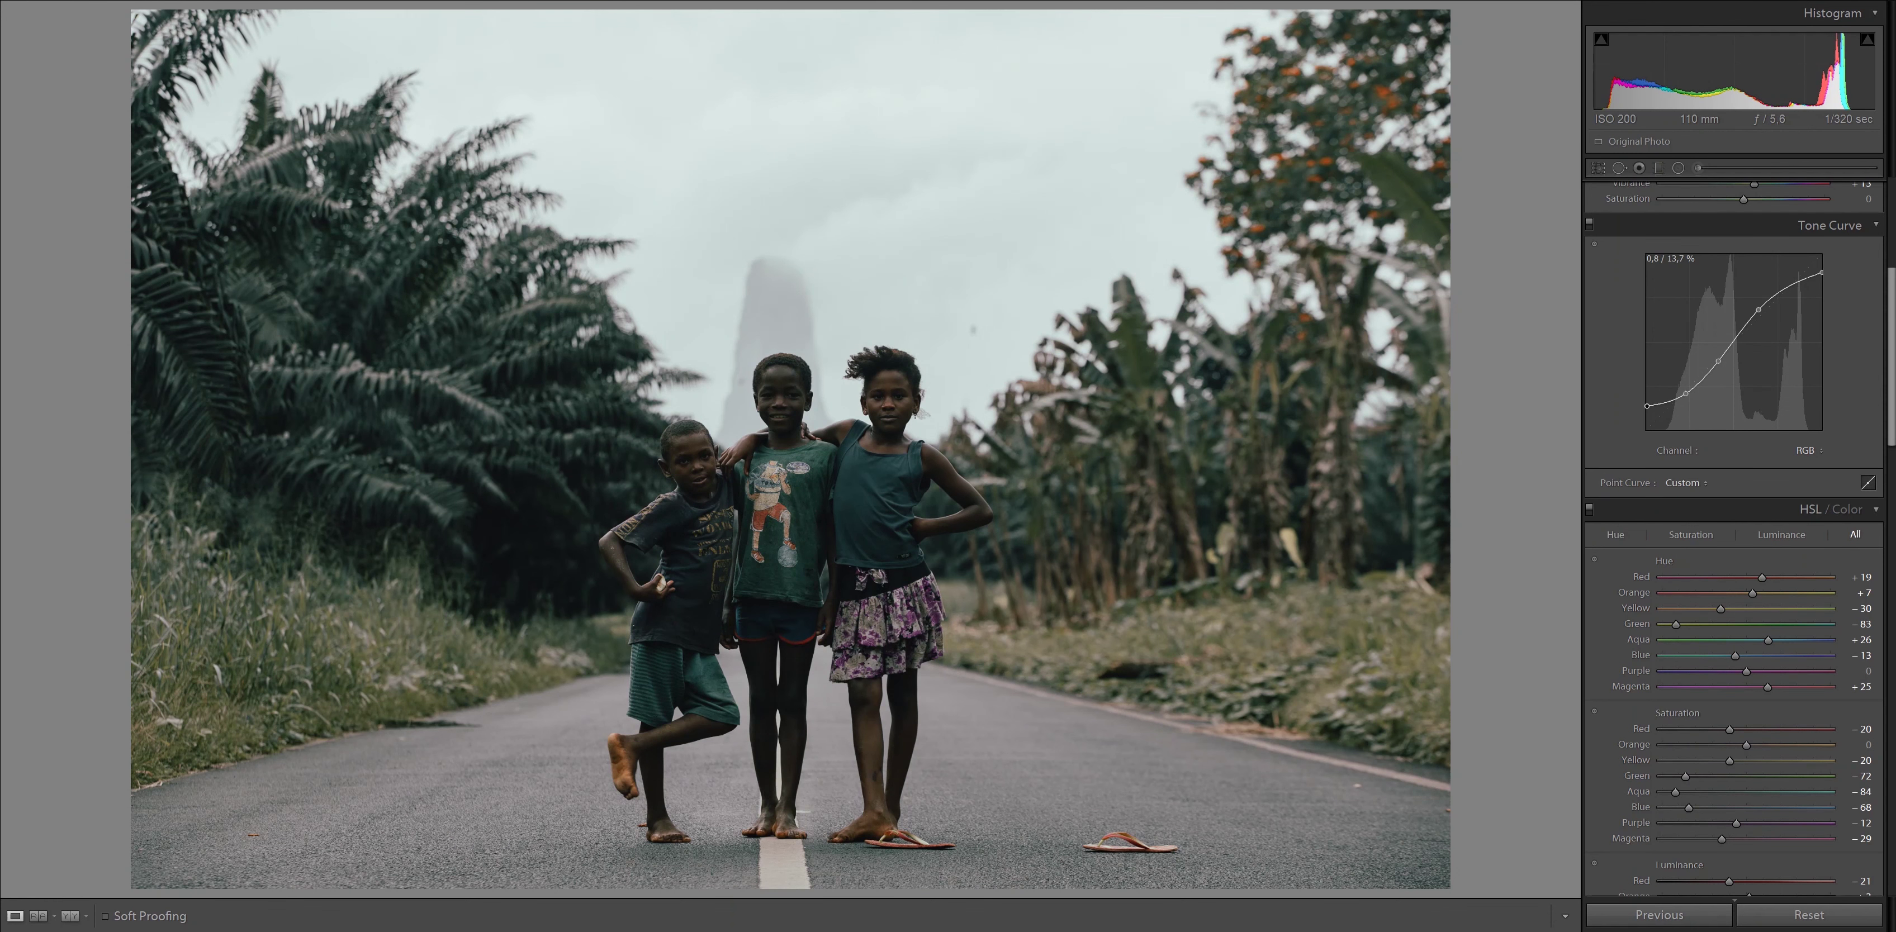
mouse_move(1647, 406)
left_mouse_down()
mouse_move(1679, 398)
mouse_move(1646, 411)
left_mouse_up()
left_click_drag(1821, 272, 1822, 278)
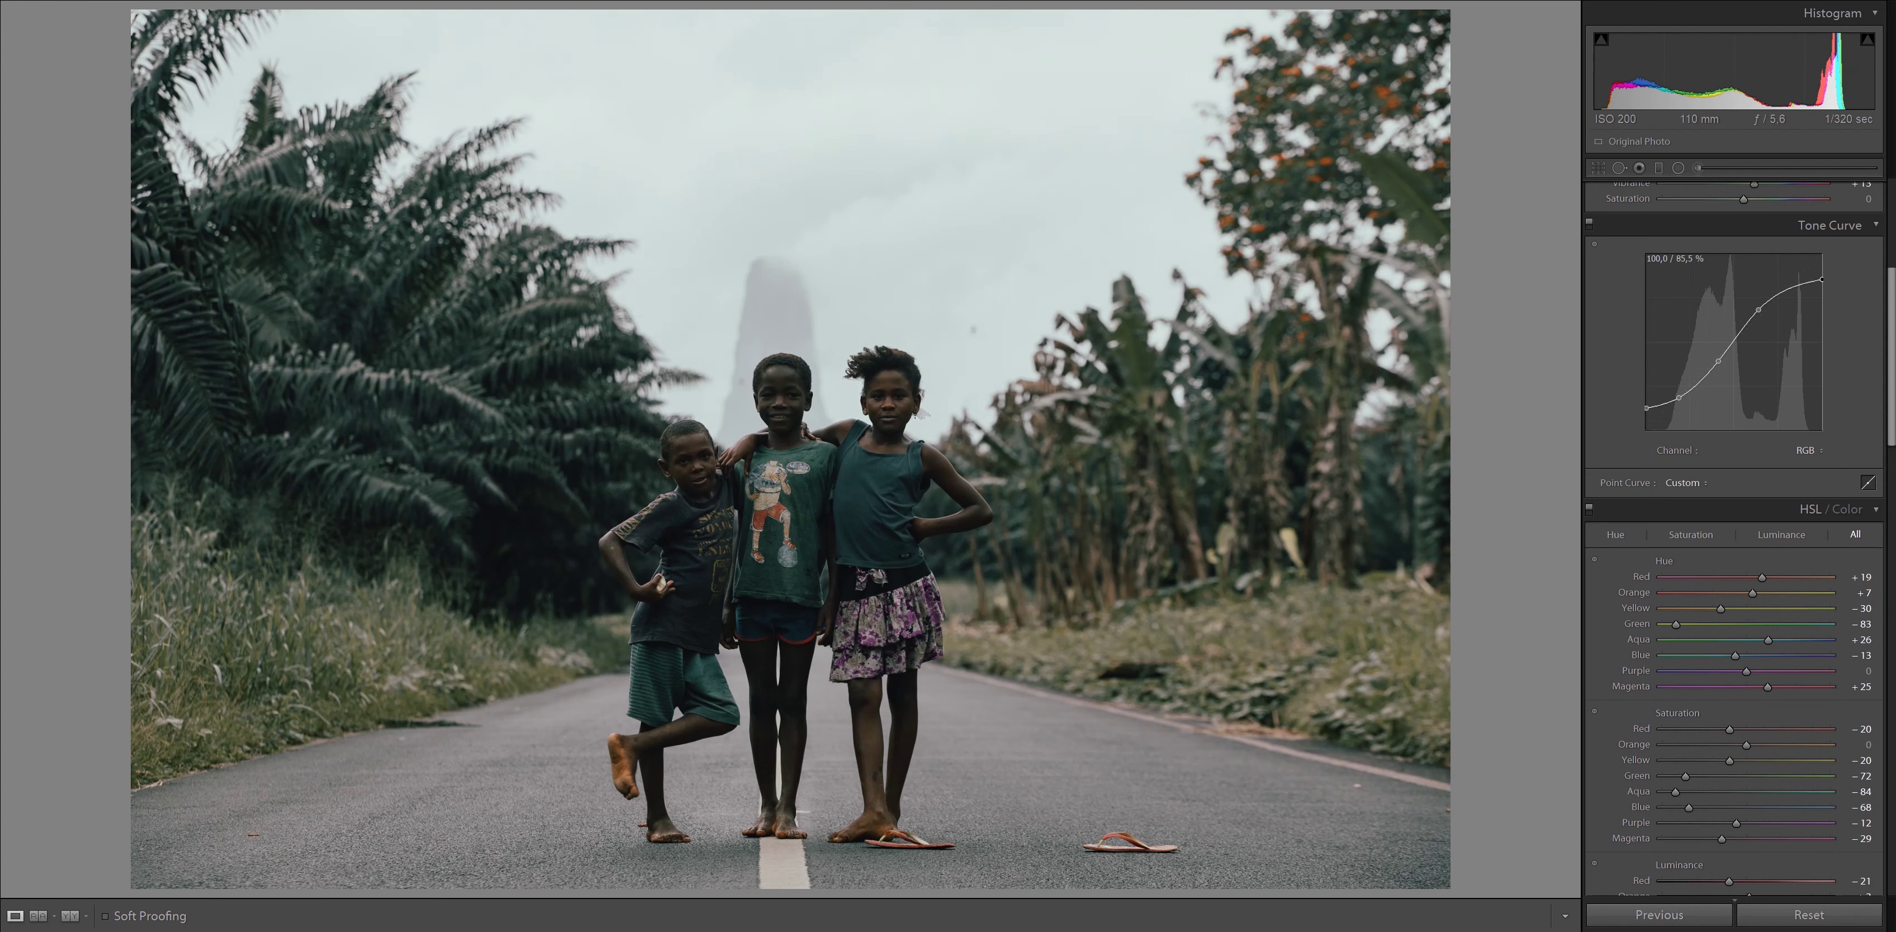
scroll(1729, 442, "up", 5)
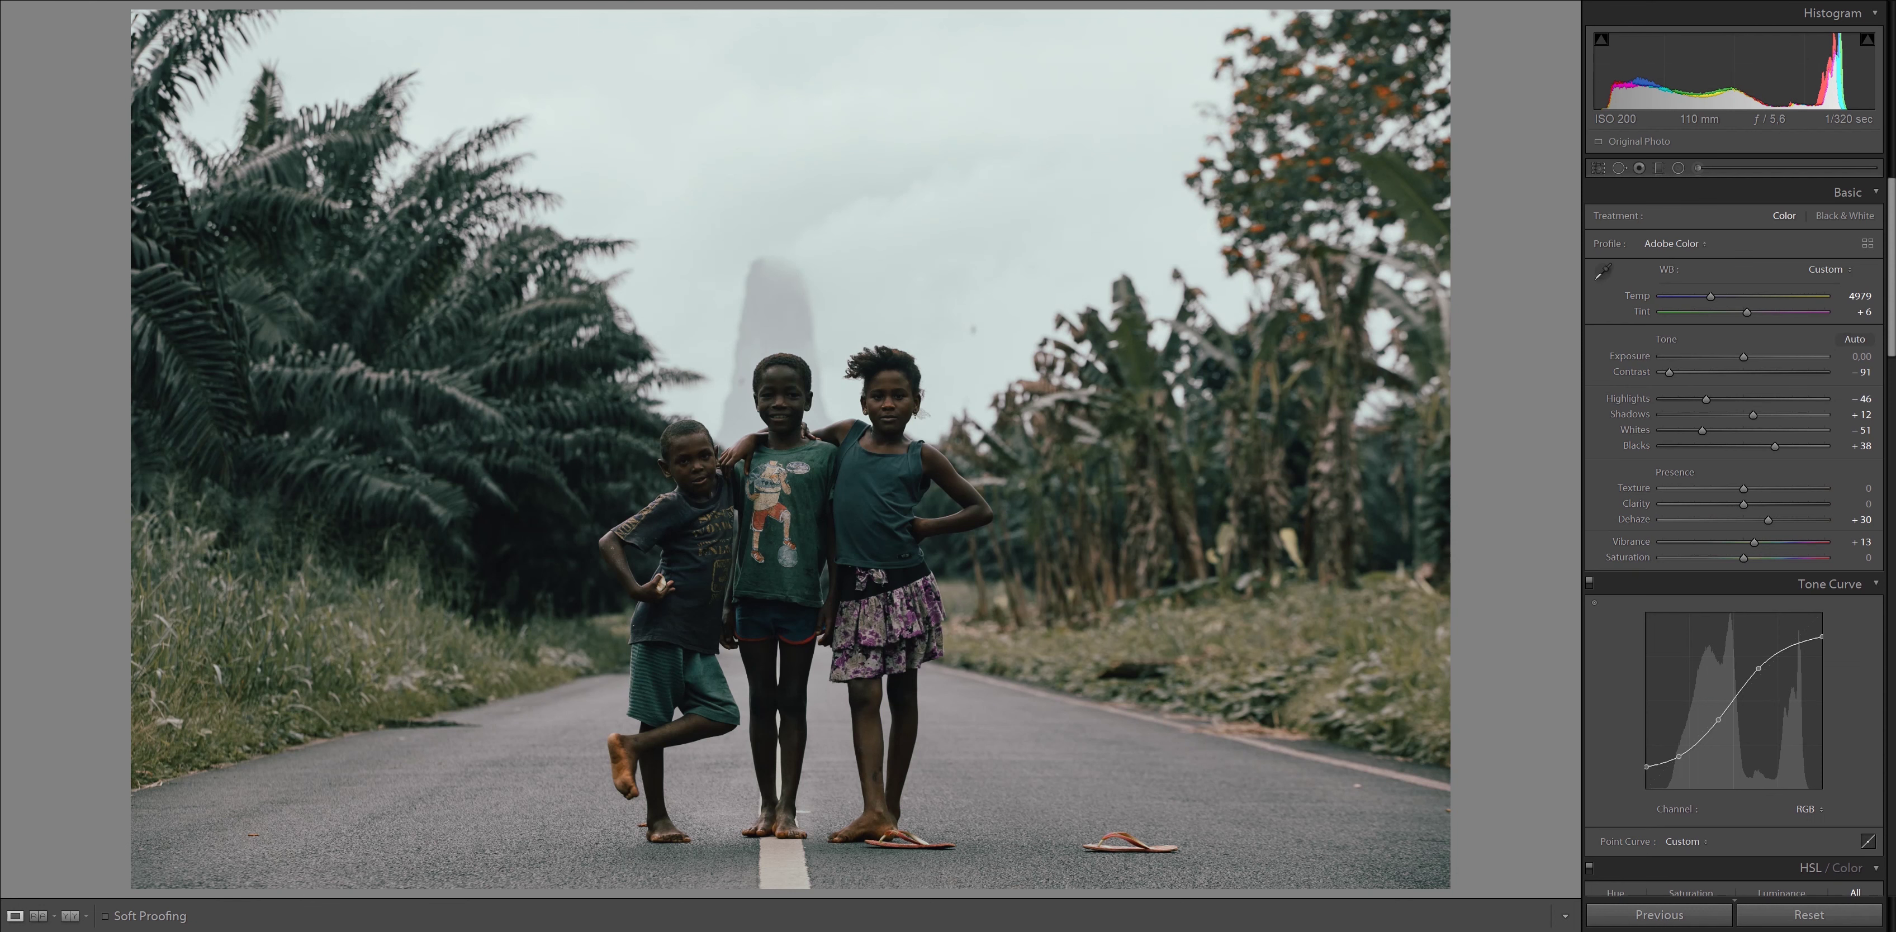
Shift Tint greener and set Highlights -40, Exposure +0.38, Contrast -72
key("backslash")
key("backslash")
left_click_drag(1749, 312, 1747, 311)
left_click_drag(1746, 311, 1738, 311)
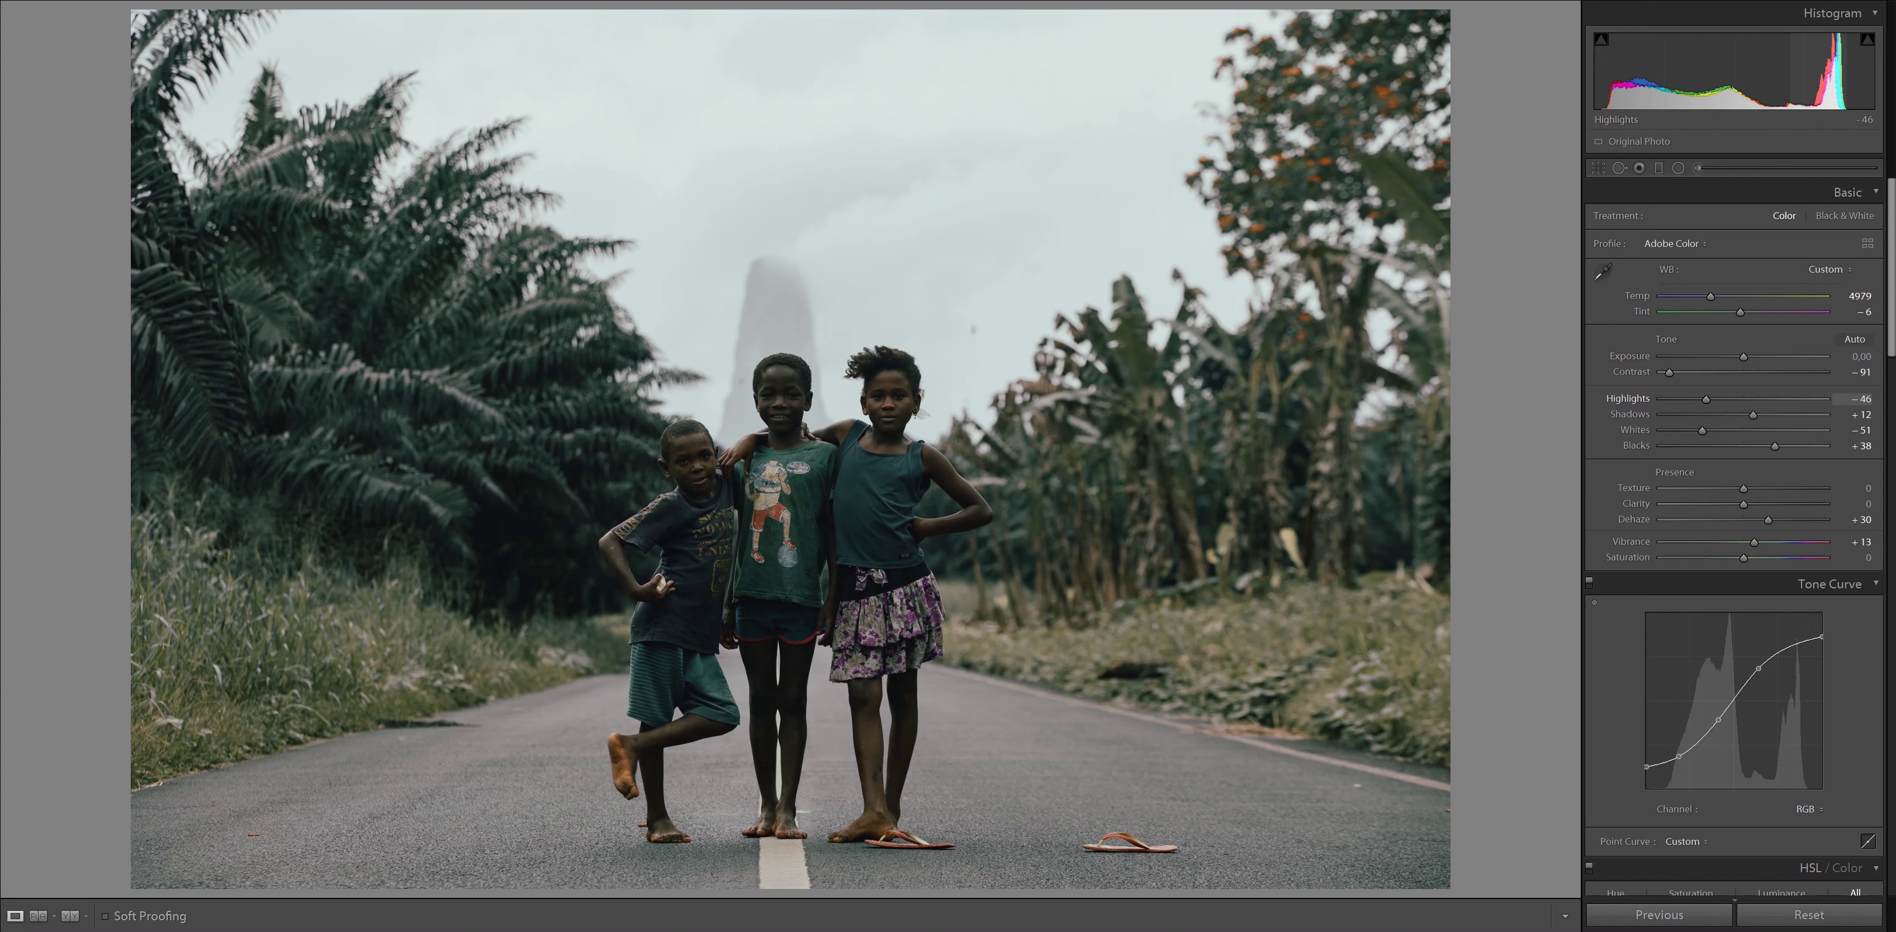
mouse_move(1705, 399)
left_mouse_down()
mouse_move(1671, 372)
mouse_move(1750, 357)
left_mouse_up()
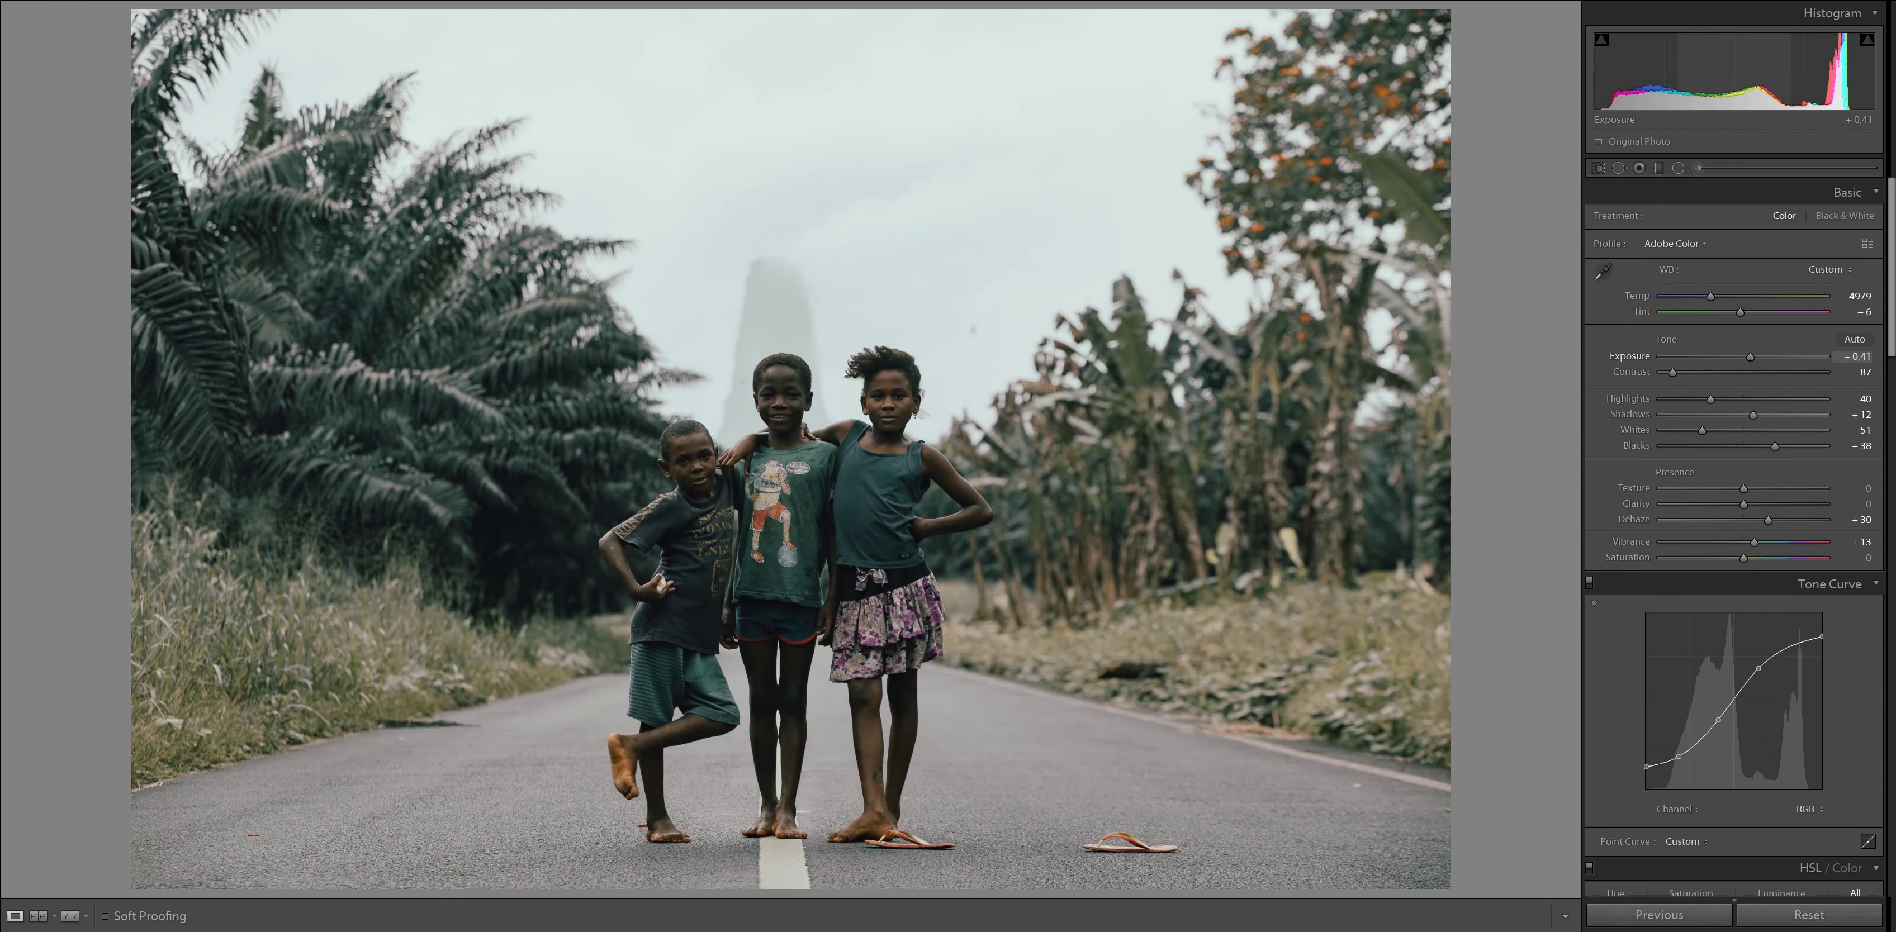
left_click_drag(1869, 357, 1858, 372)
left_click_drag(1860, 520, 1856, 519)
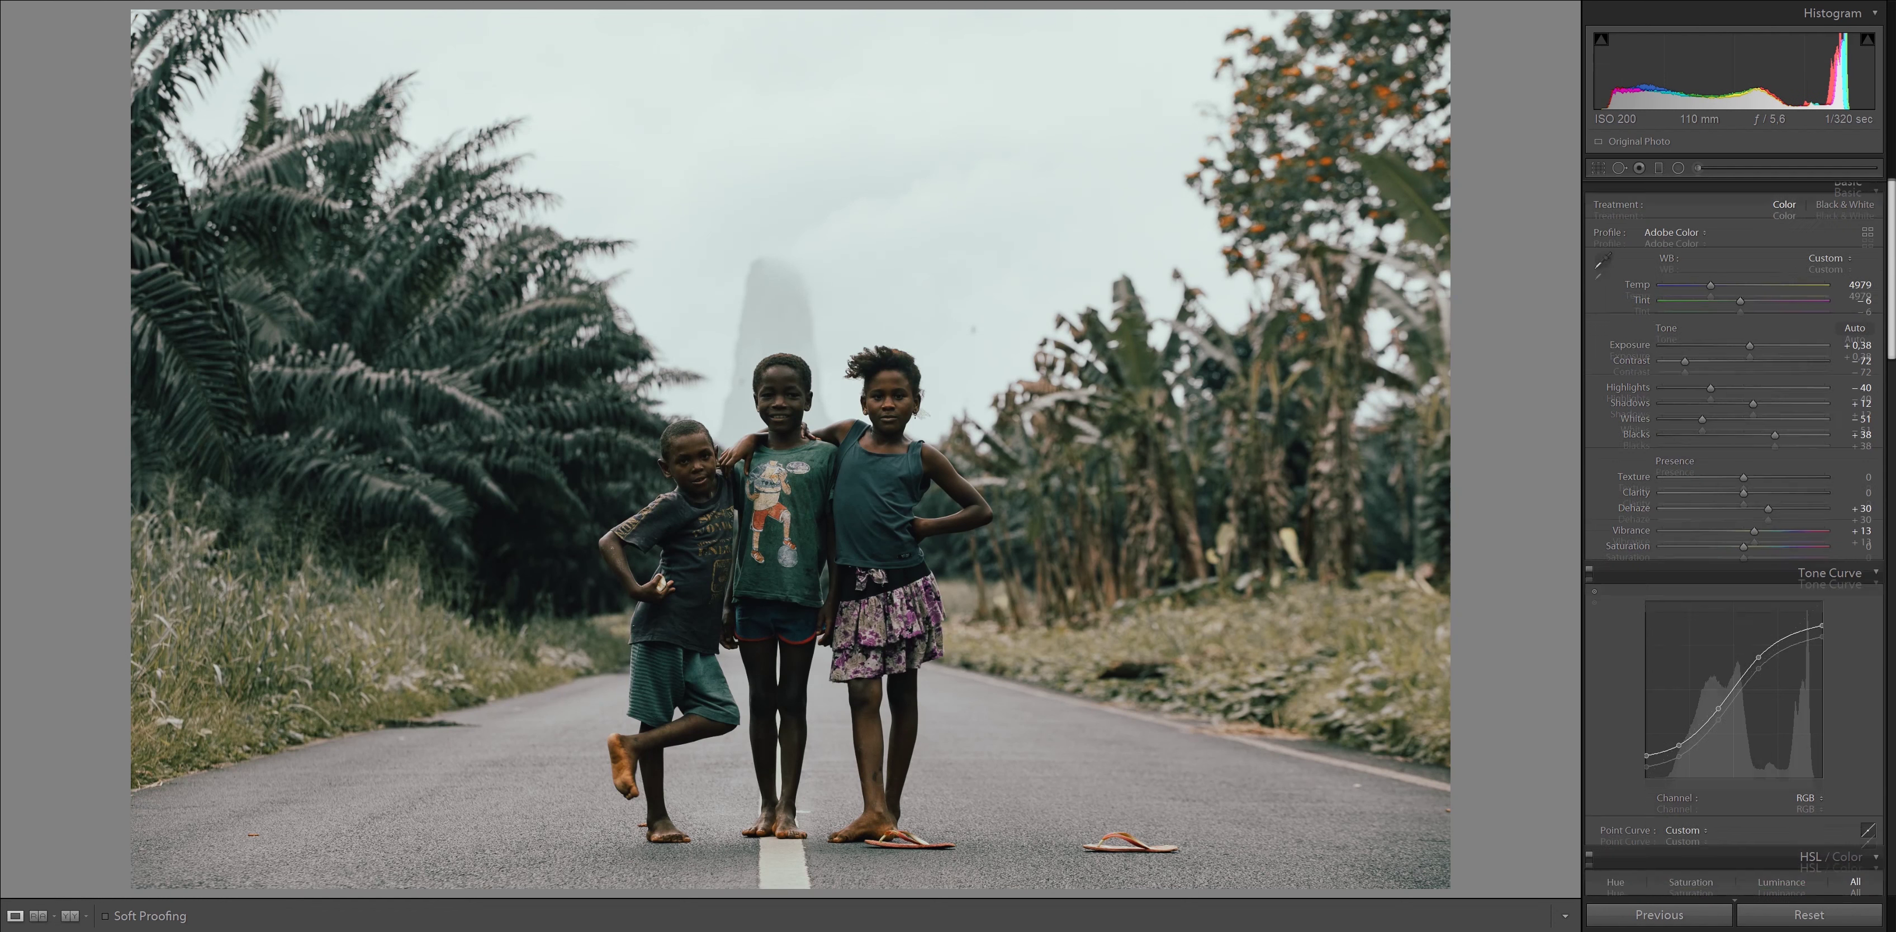
Toggle Before/After with backslash and scroll the right panels down to Calibration
scroll(1733, 537, "down", 5)
scroll(1733, 537, "down", 3)
scroll(1733, 537, "down", 2)
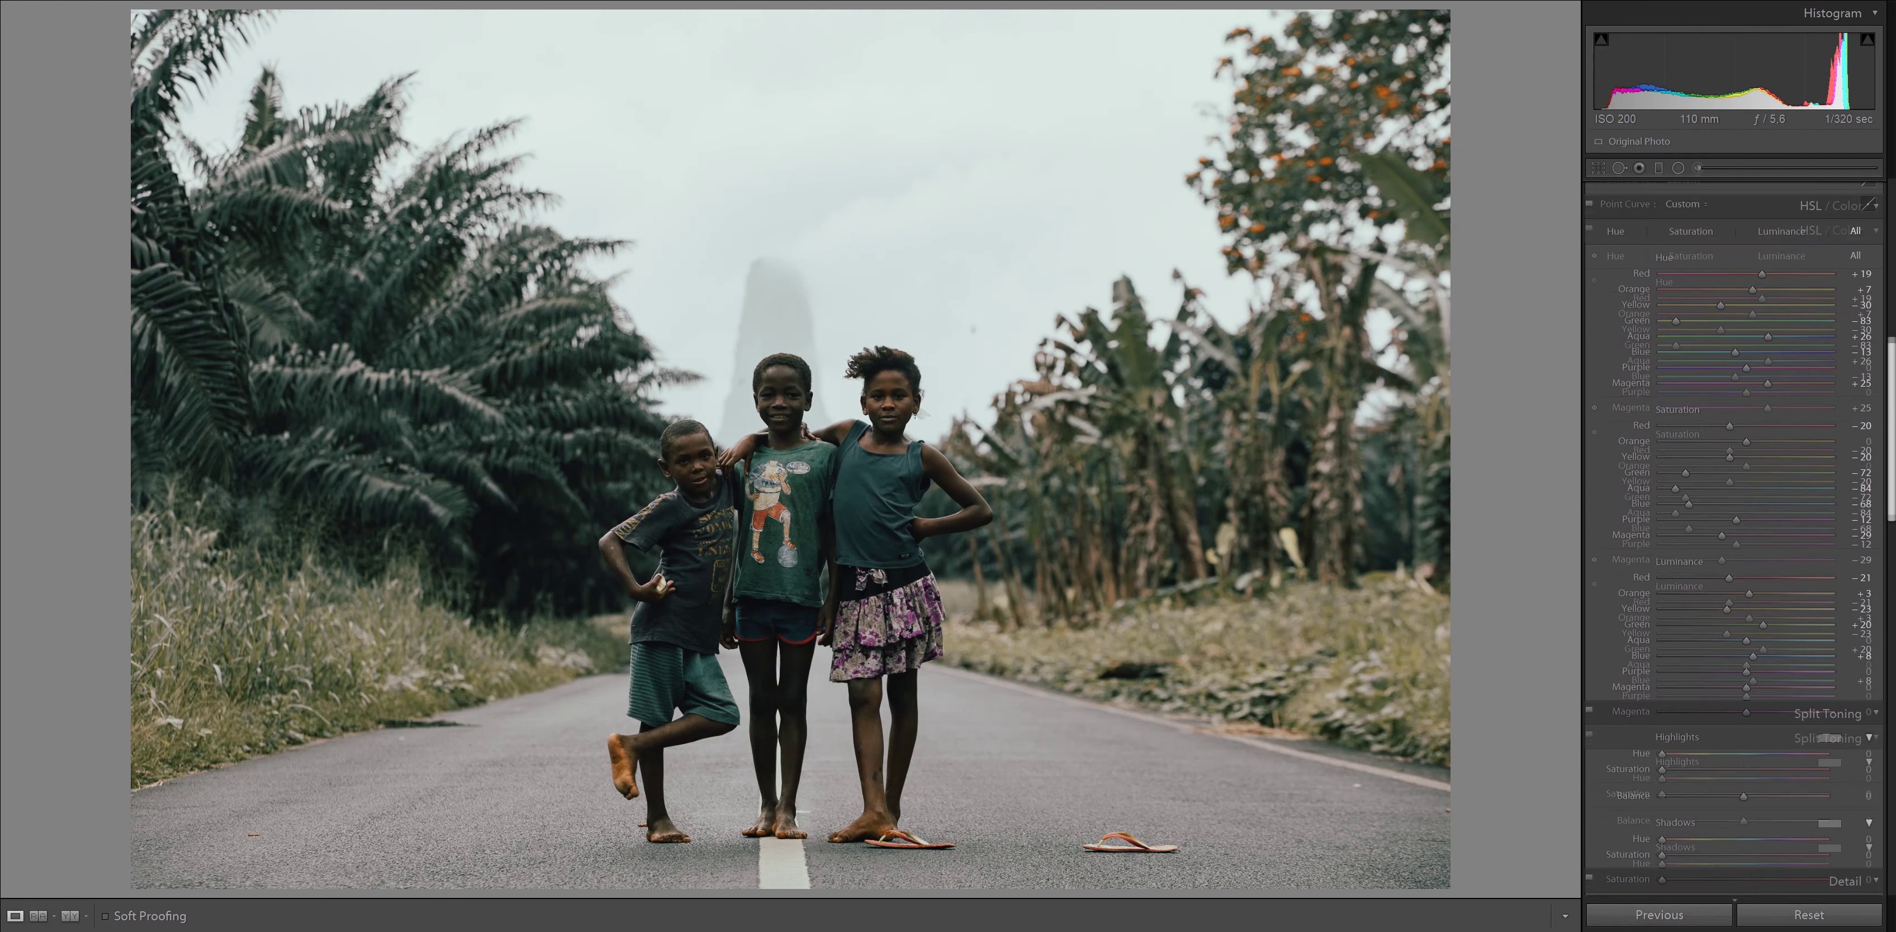
scroll(1733, 538, "down", 3)
scroll(1733, 538, "down", 3)
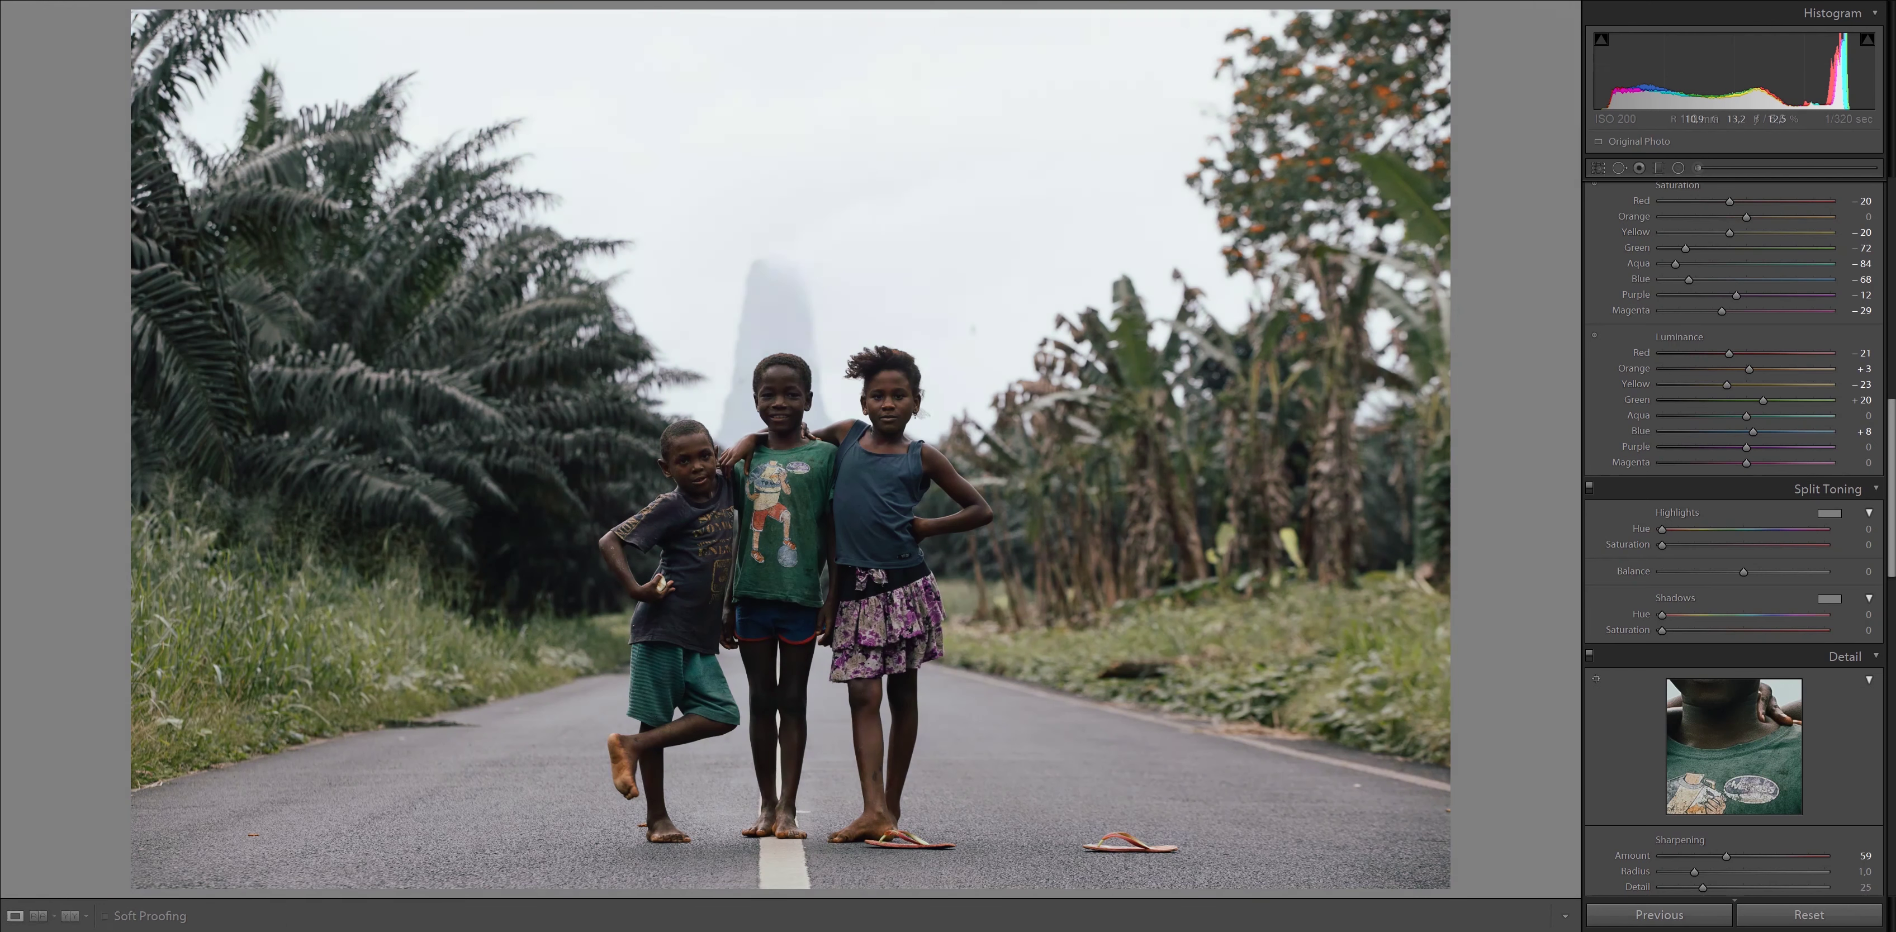
key("backslash")
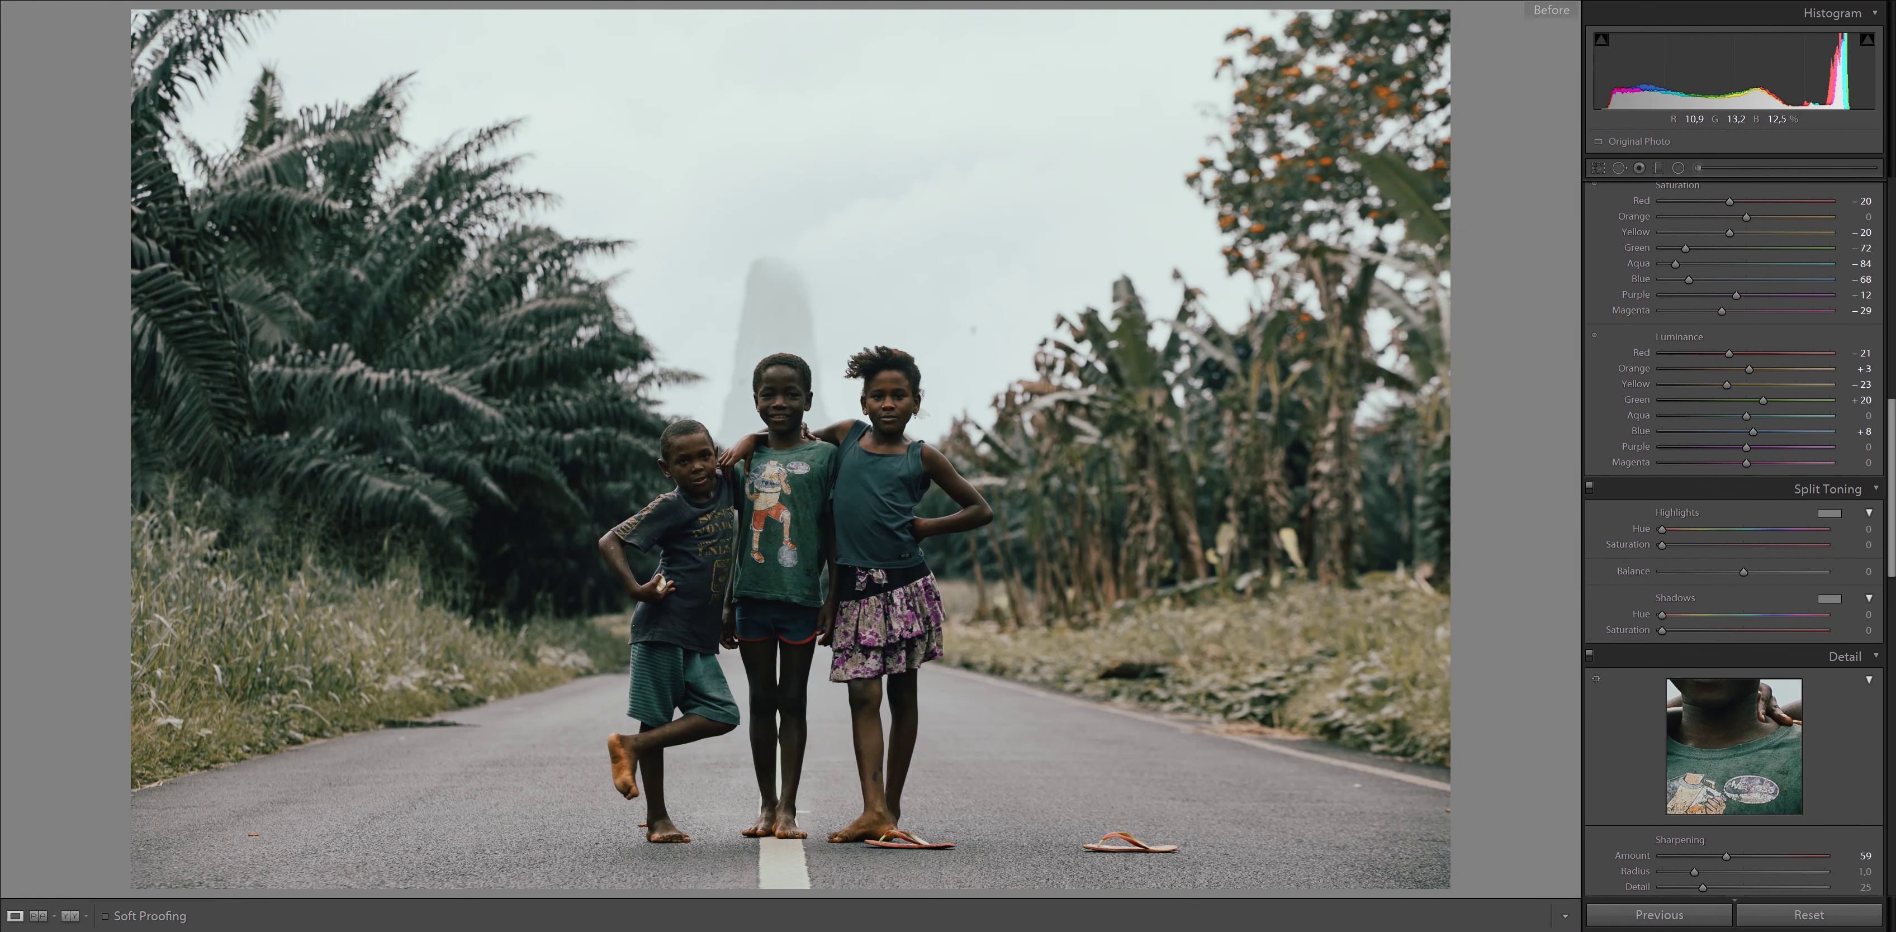
key("backslash")
key("backslash")
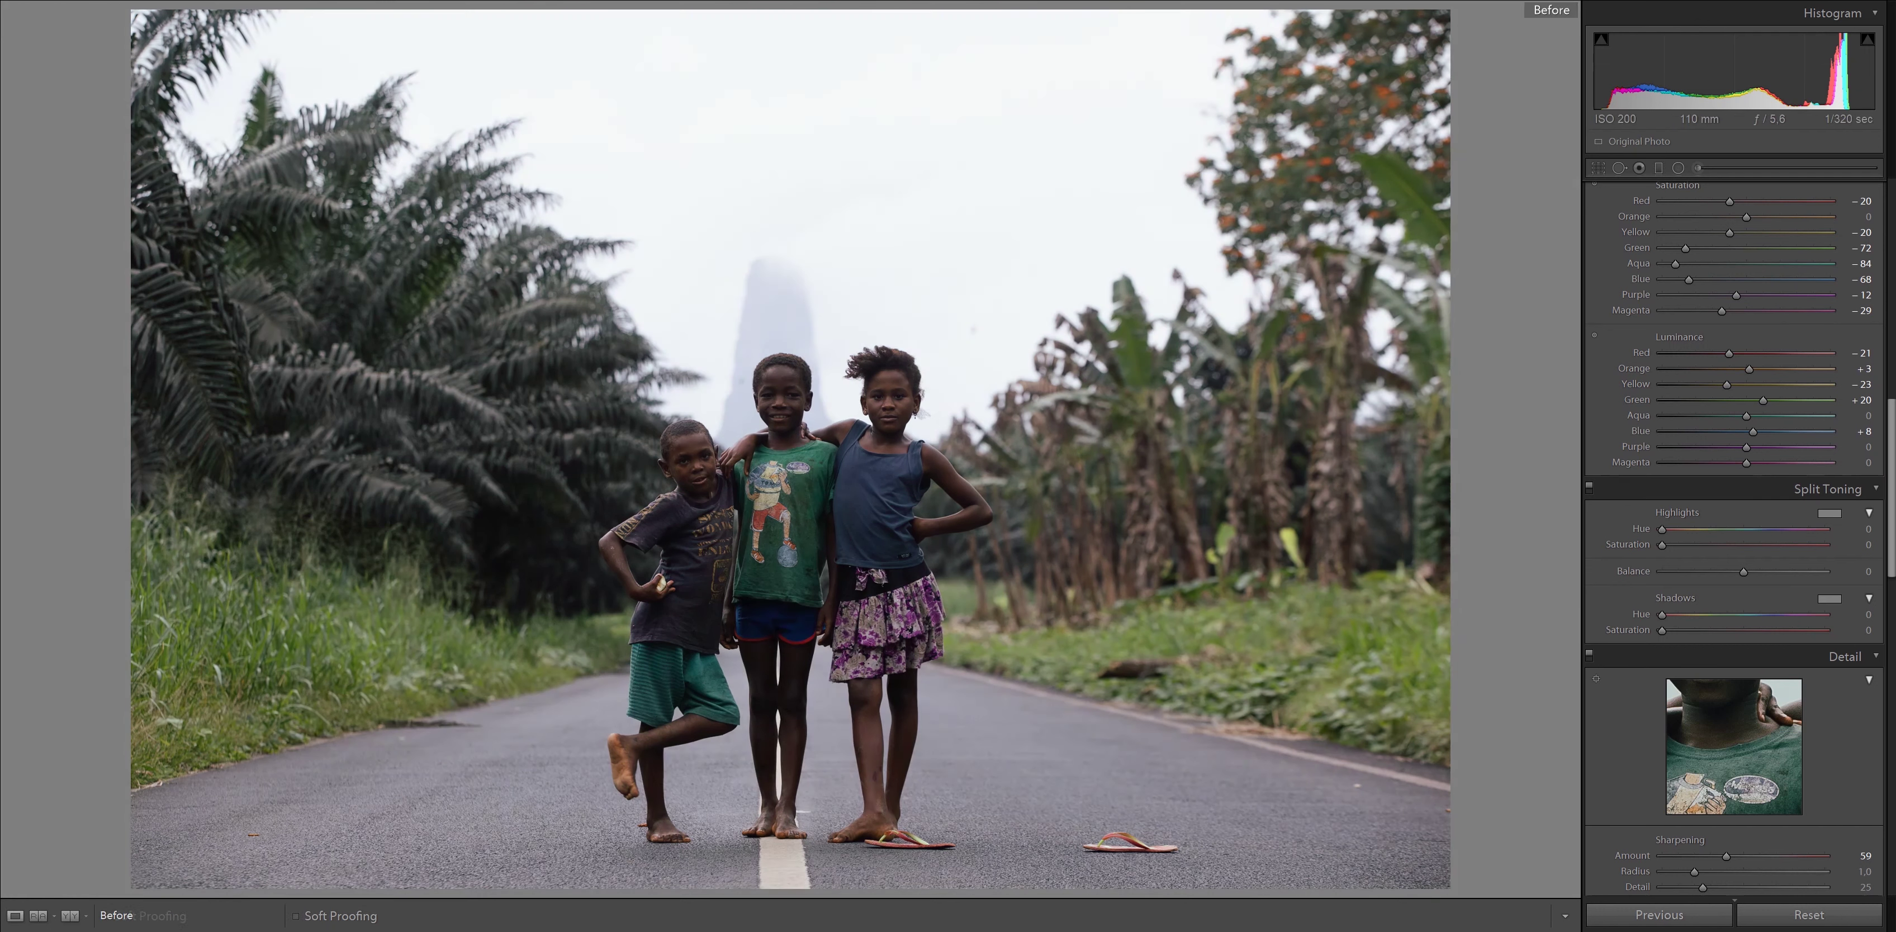
key("backslash")
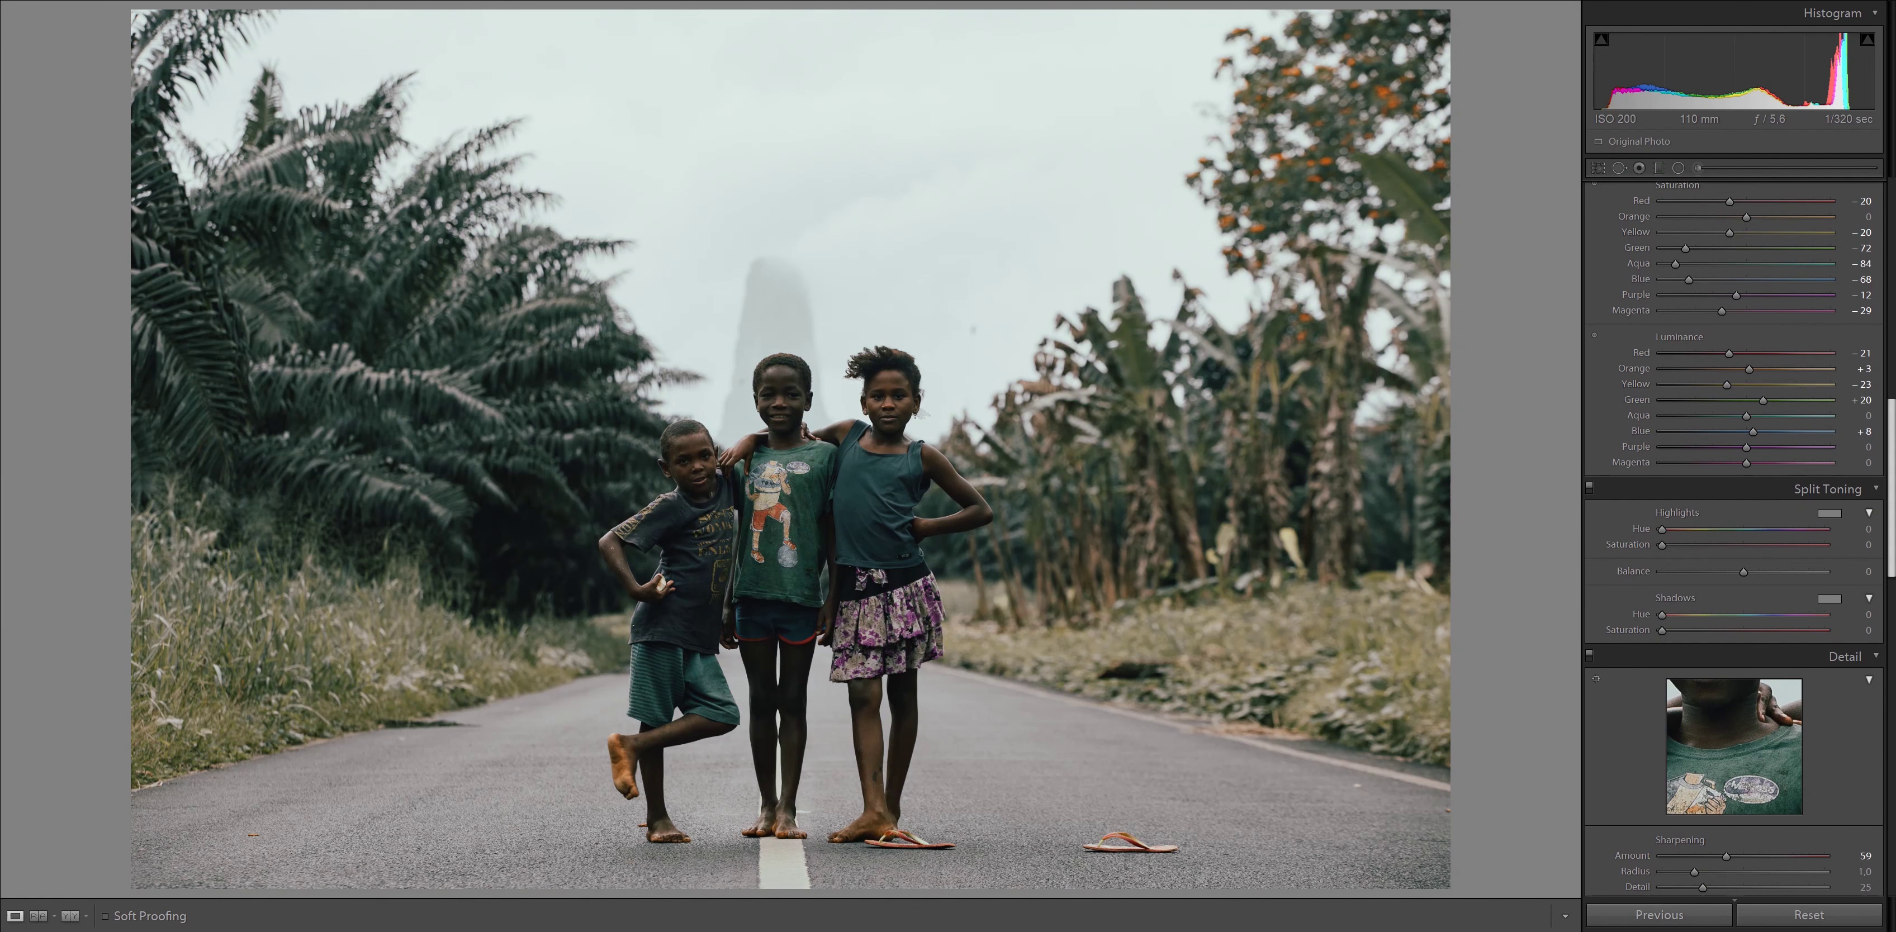
scroll(1734, 537, "down", 2)
scroll(1733, 537, "down", 3)
scroll(1734, 538, "down", 2)
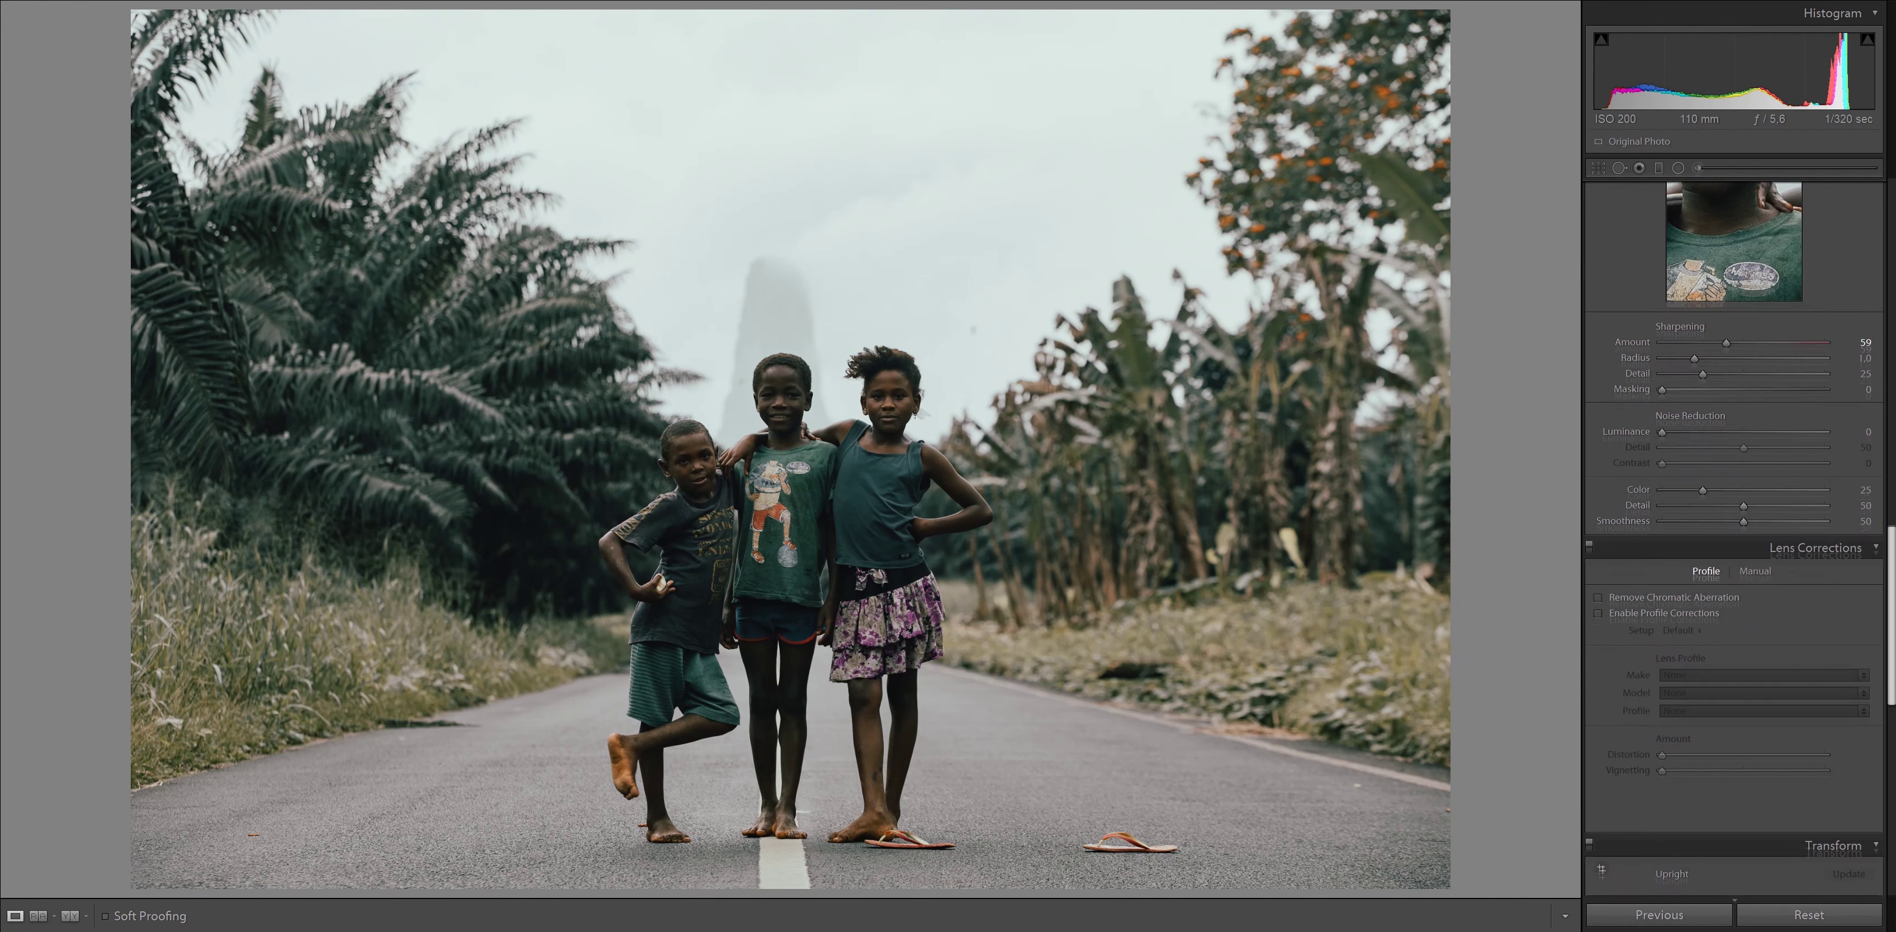
scroll(1733, 537, "down", 3)
scroll(1733, 538, "down", 2)
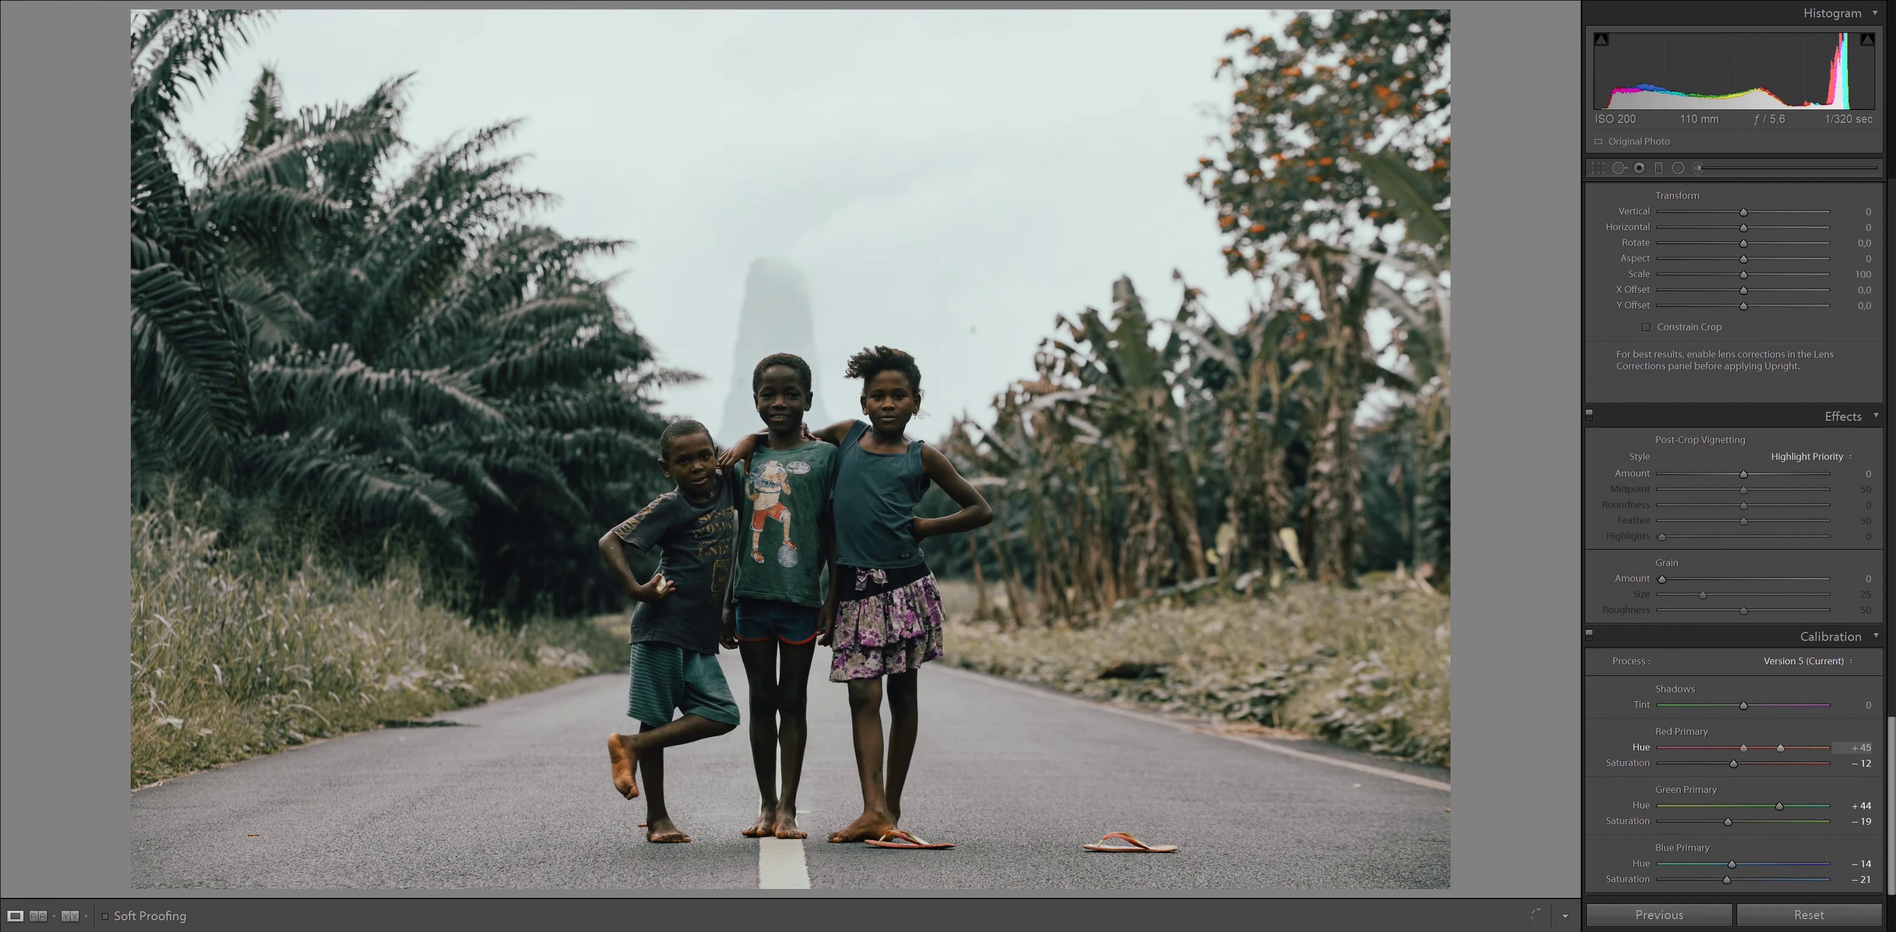
Adjust Red, Green and Blue Primary hue and saturation in Calibration for a muted teal look
left_click_drag(1755, 747, 1765, 747)
left_click_drag(1710, 763, 1731, 763)
left_click_drag(1702, 805, 1771, 805)
key("minus")
key("minus")
key("minus")
key("minus")
key("minus")
key("minus")
key("plus")
key("plus")
key("plus")
key("plus")
key("minus")
key("minus")
key("minus")
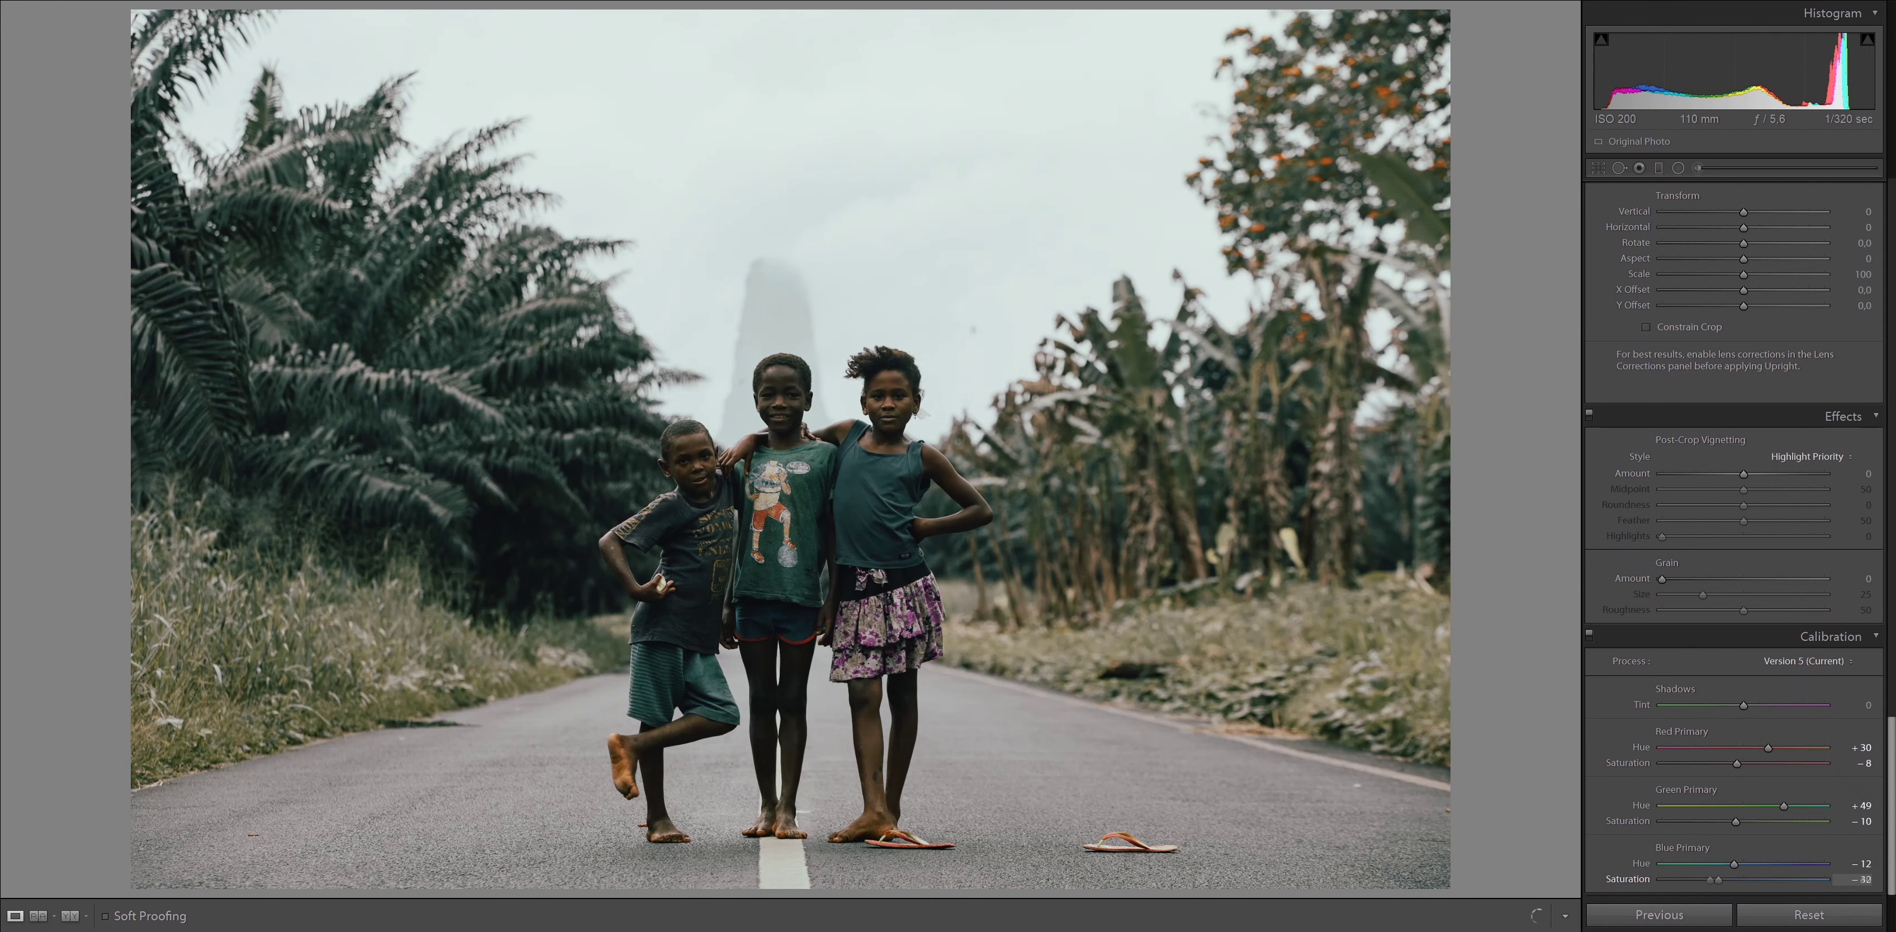
key("plus")
key("plus")
key("plus")
Compare with the original, then raise Vibrance to +18
key("backslash")
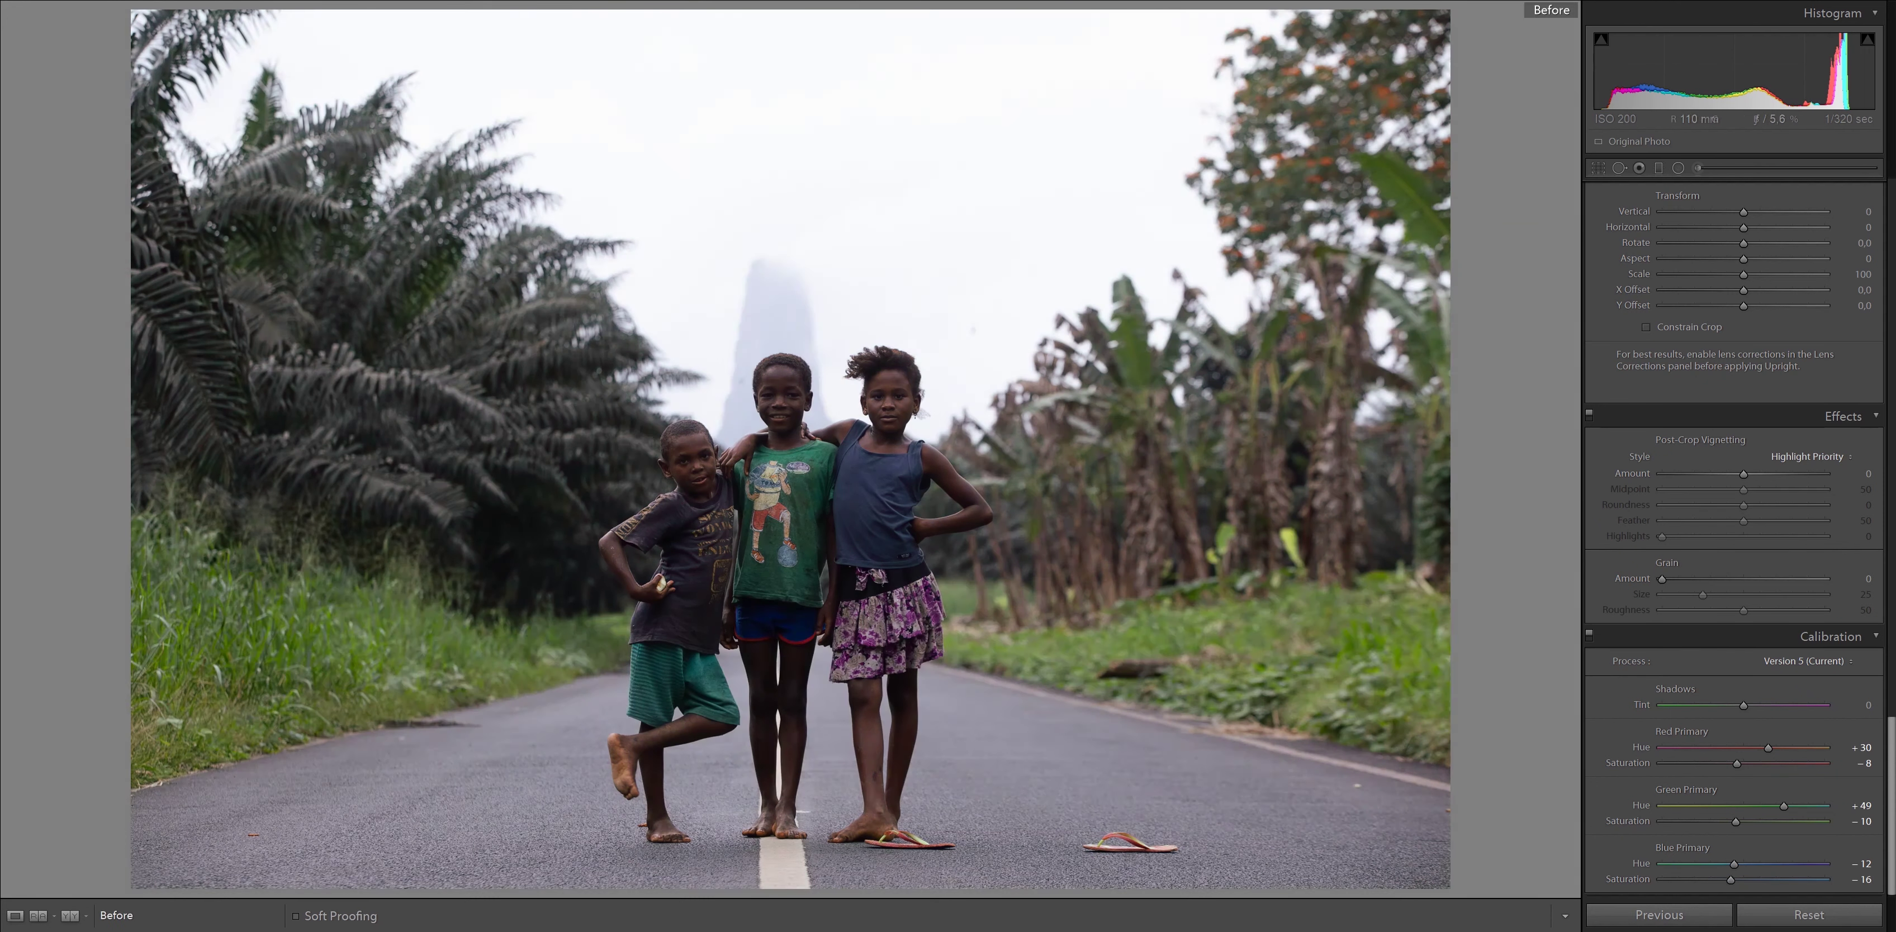
key("backslash")
key("backslash")
key("backslash")
key("backslash")
key("backslash")
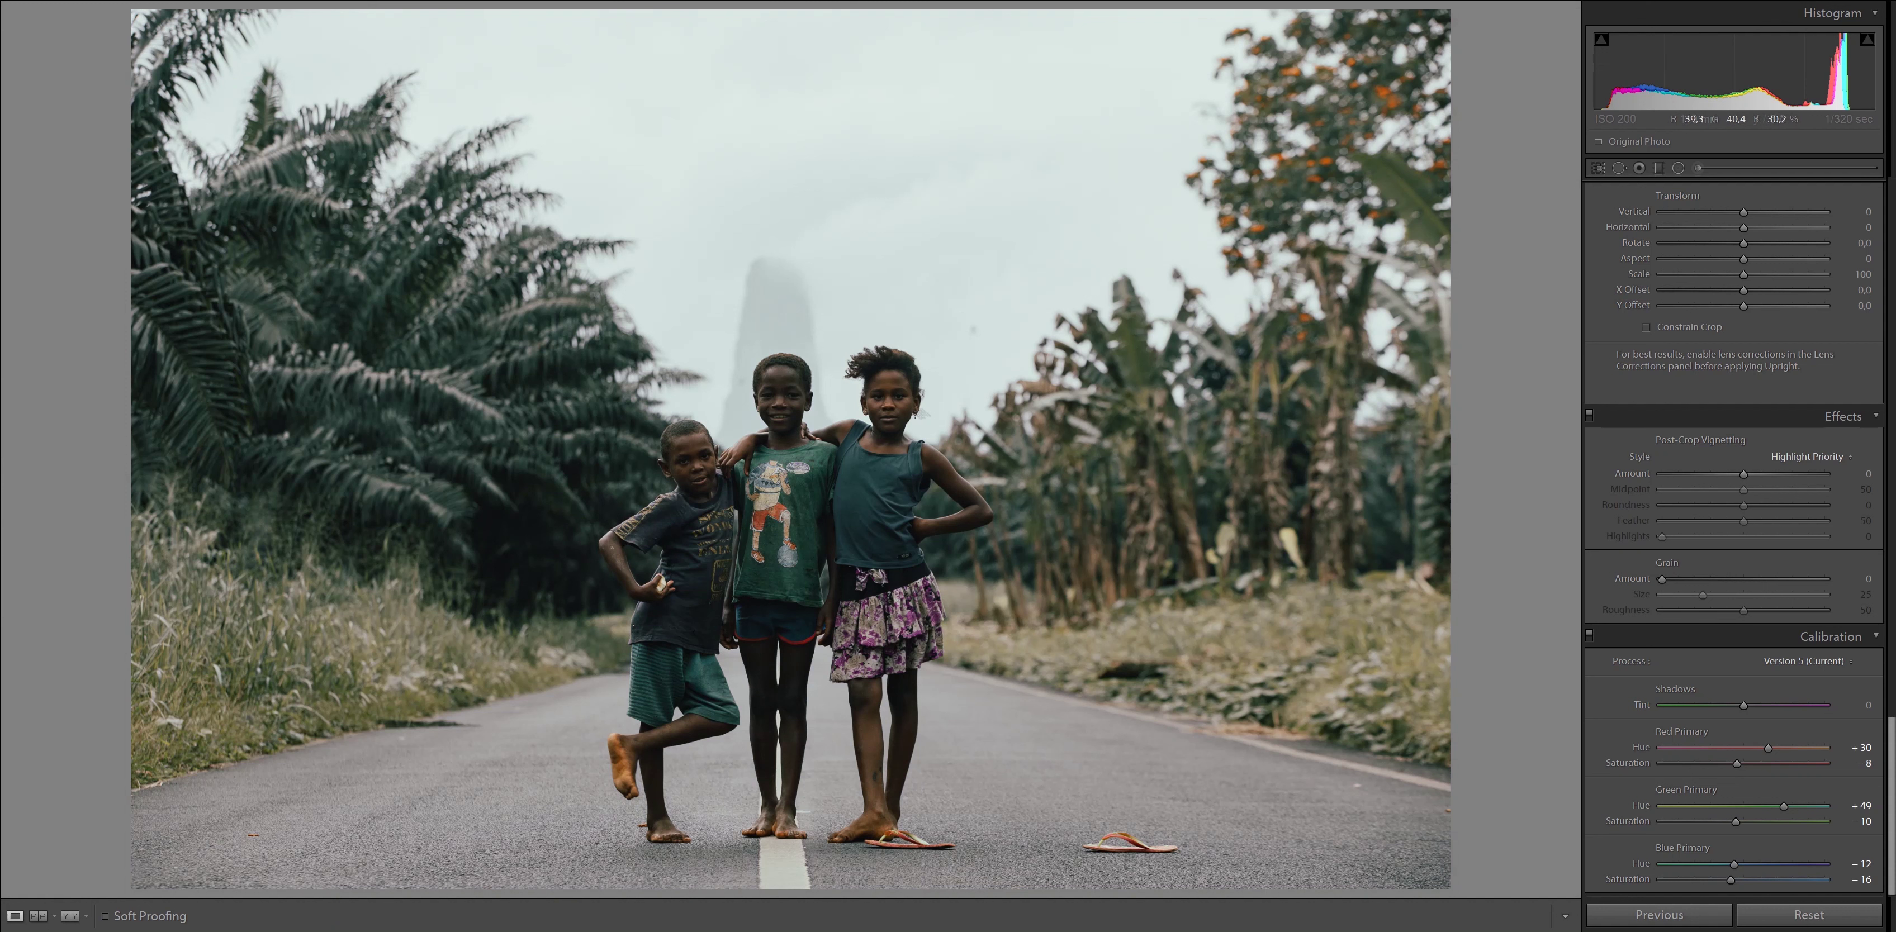
scroll(1733, 515, "up", 15)
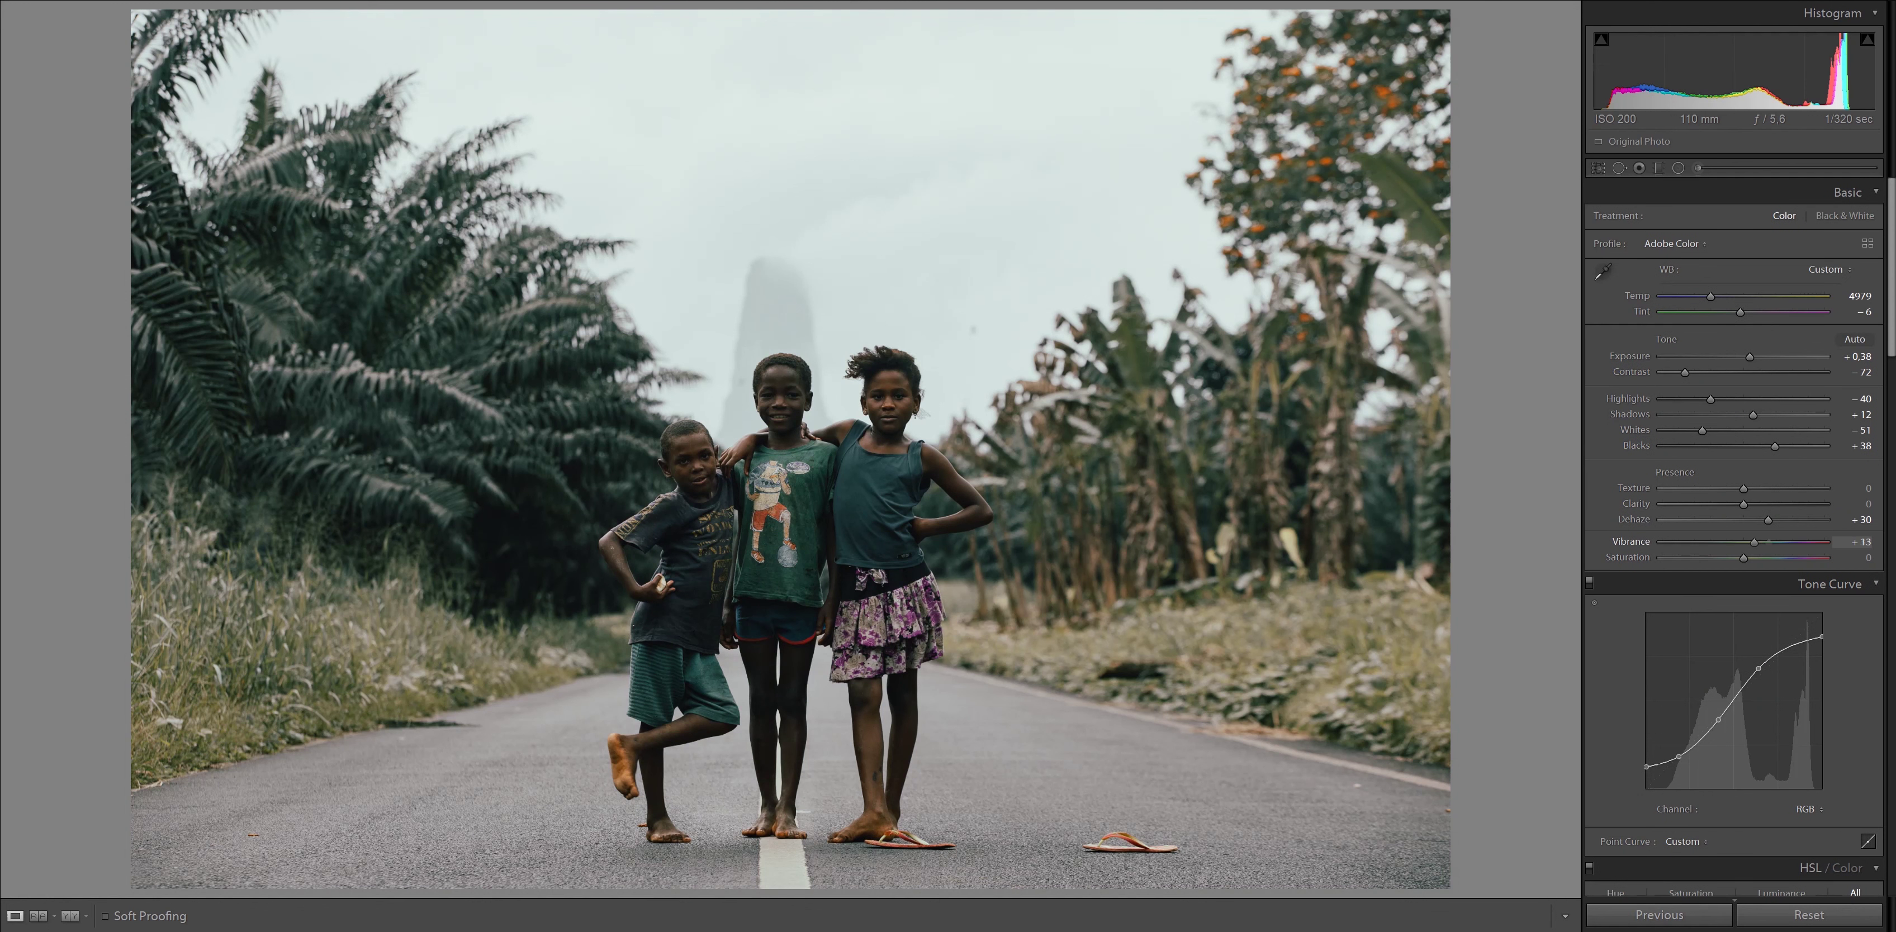
left_click_drag(1730, 543, 1790, 542)
Confirm Saturation at 0, switch the tone curve to Red, and adjust its upper point
key("Return")
scroll(1733, 515, "down", 10)
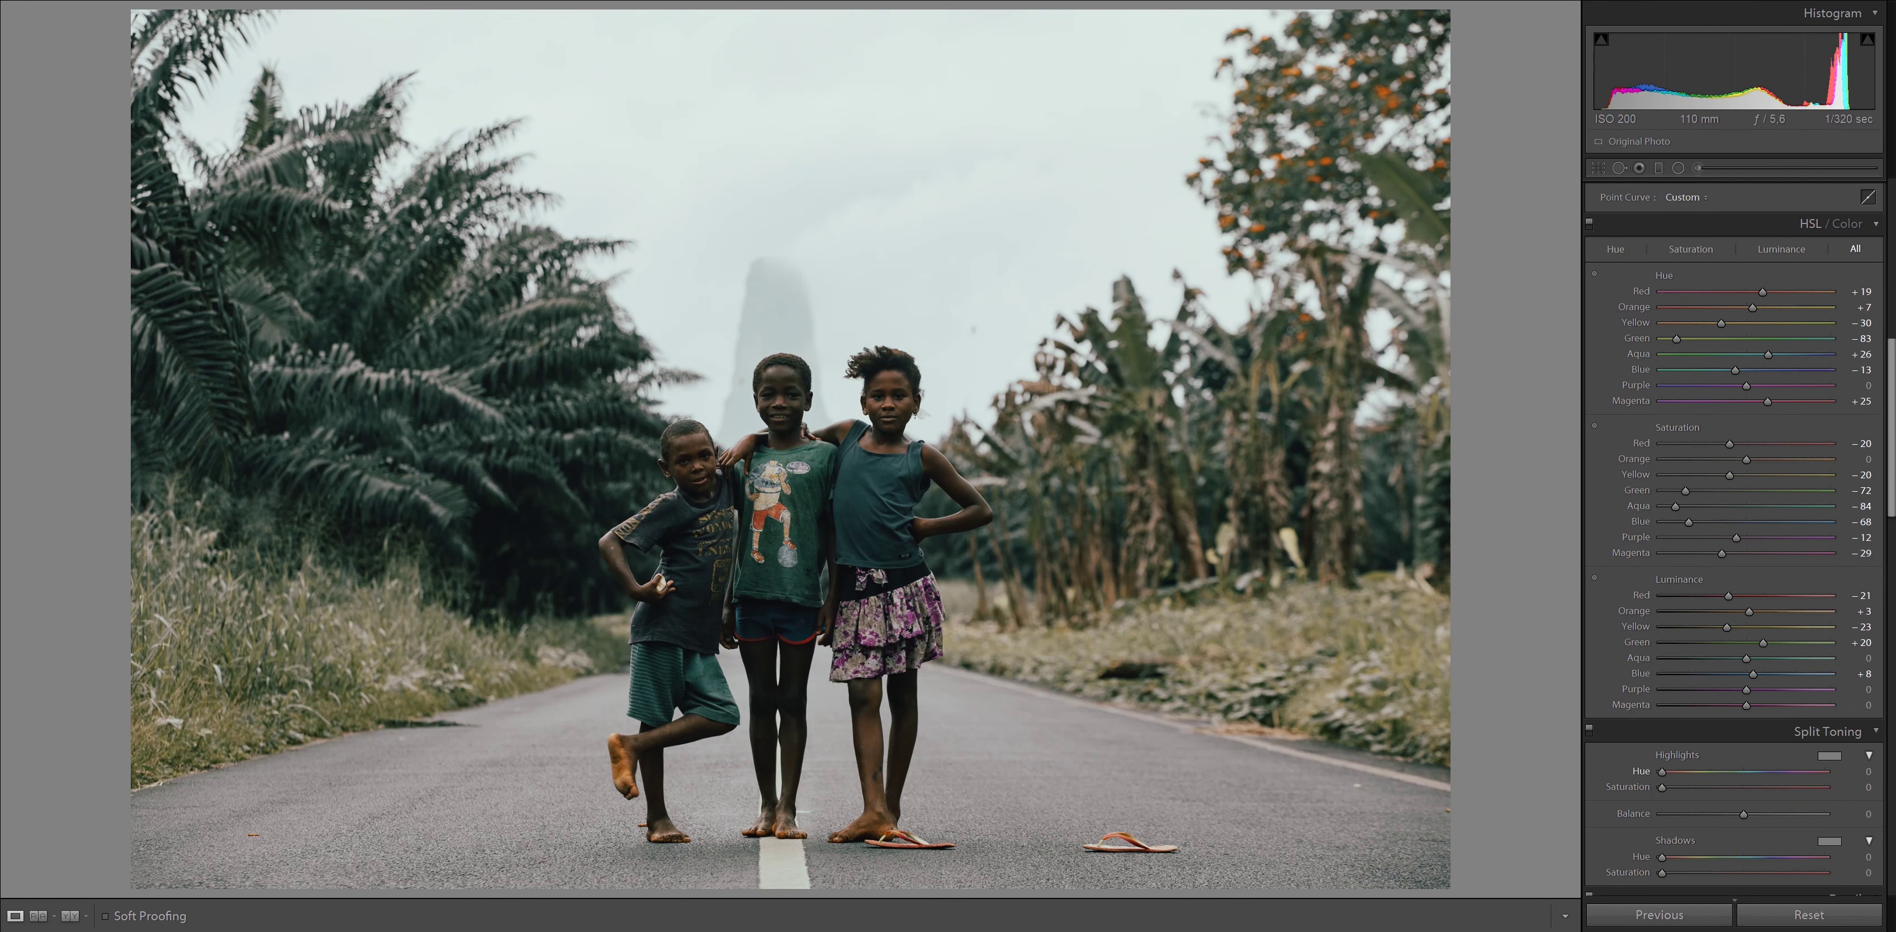
scroll(1733, 515, "up", 10)
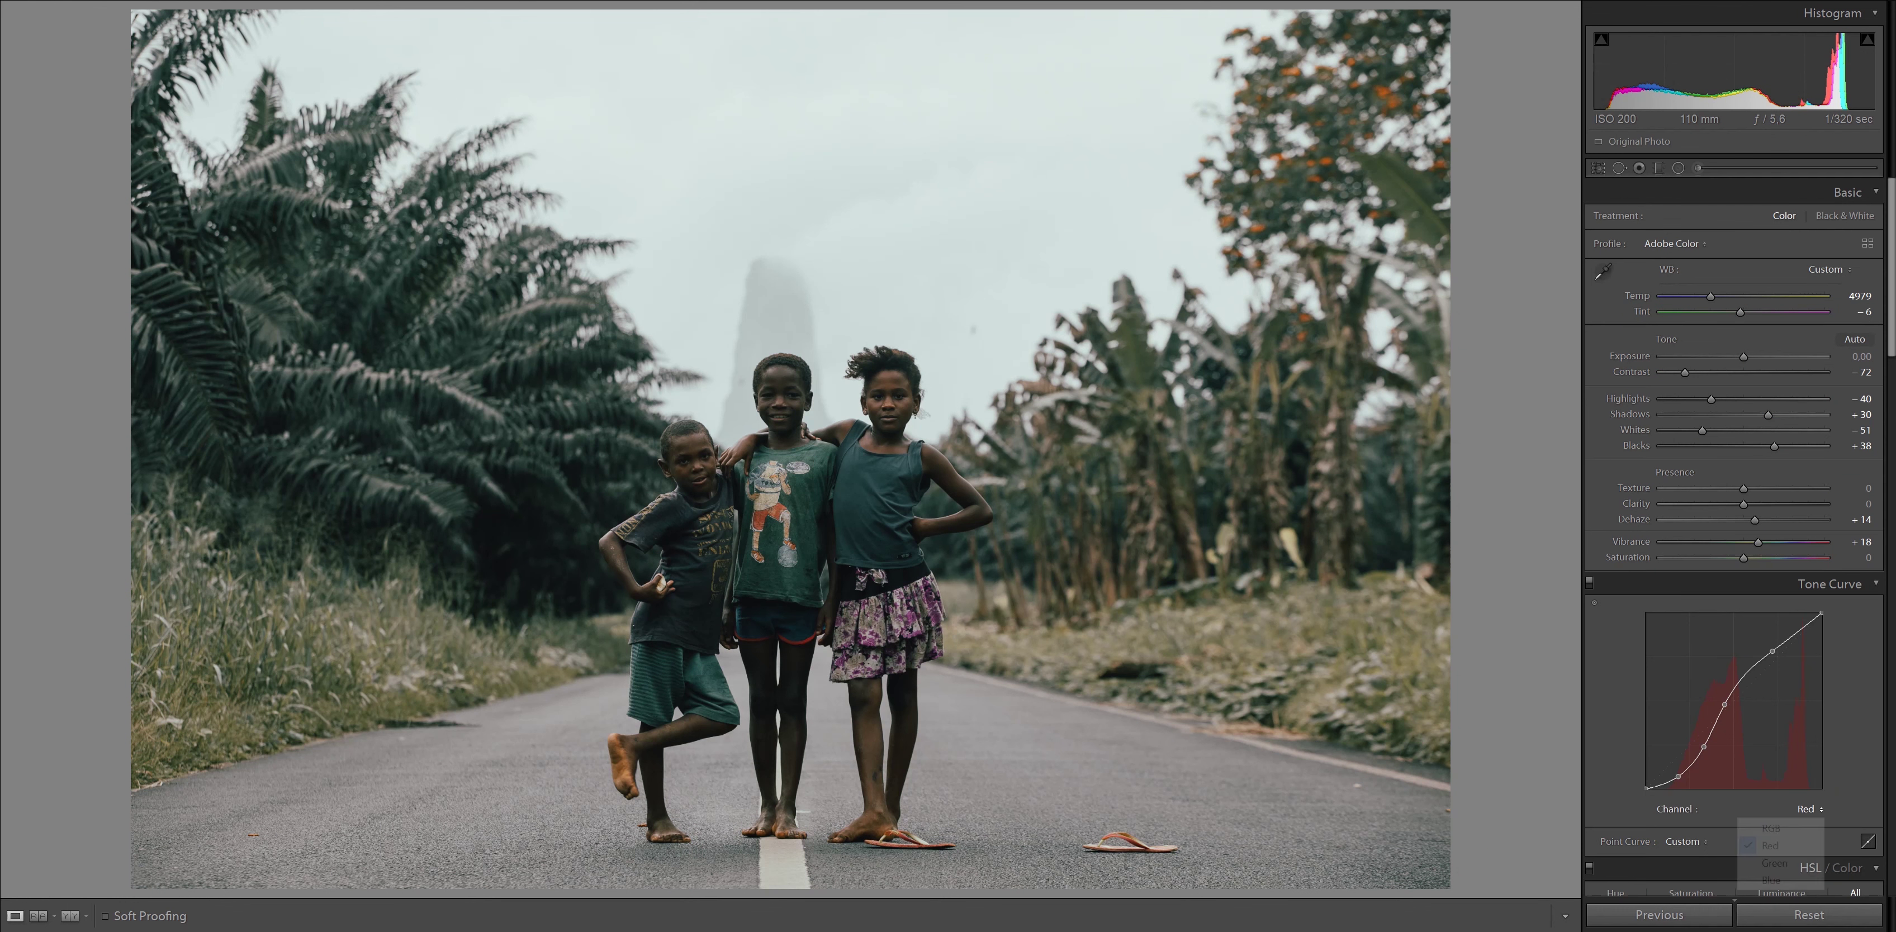
left_click(1773, 847)
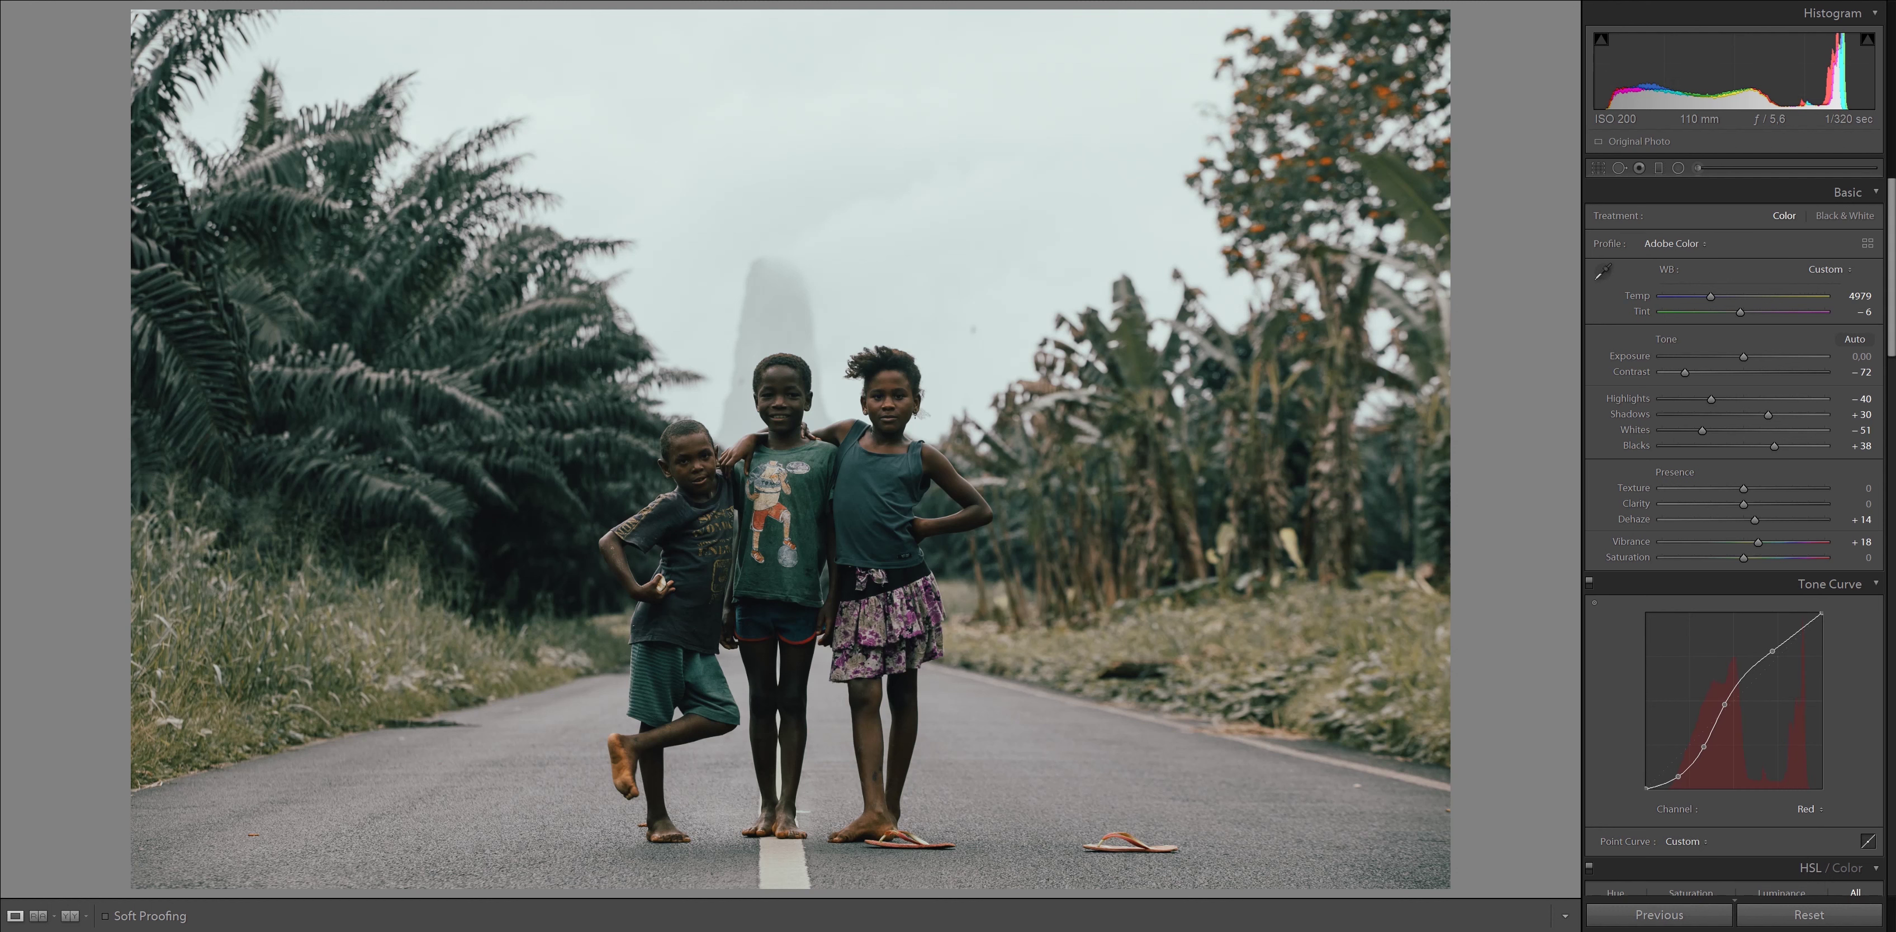
left_click_drag(1772, 651, 1768, 652)
left_click_drag(1769, 654, 1765, 655)
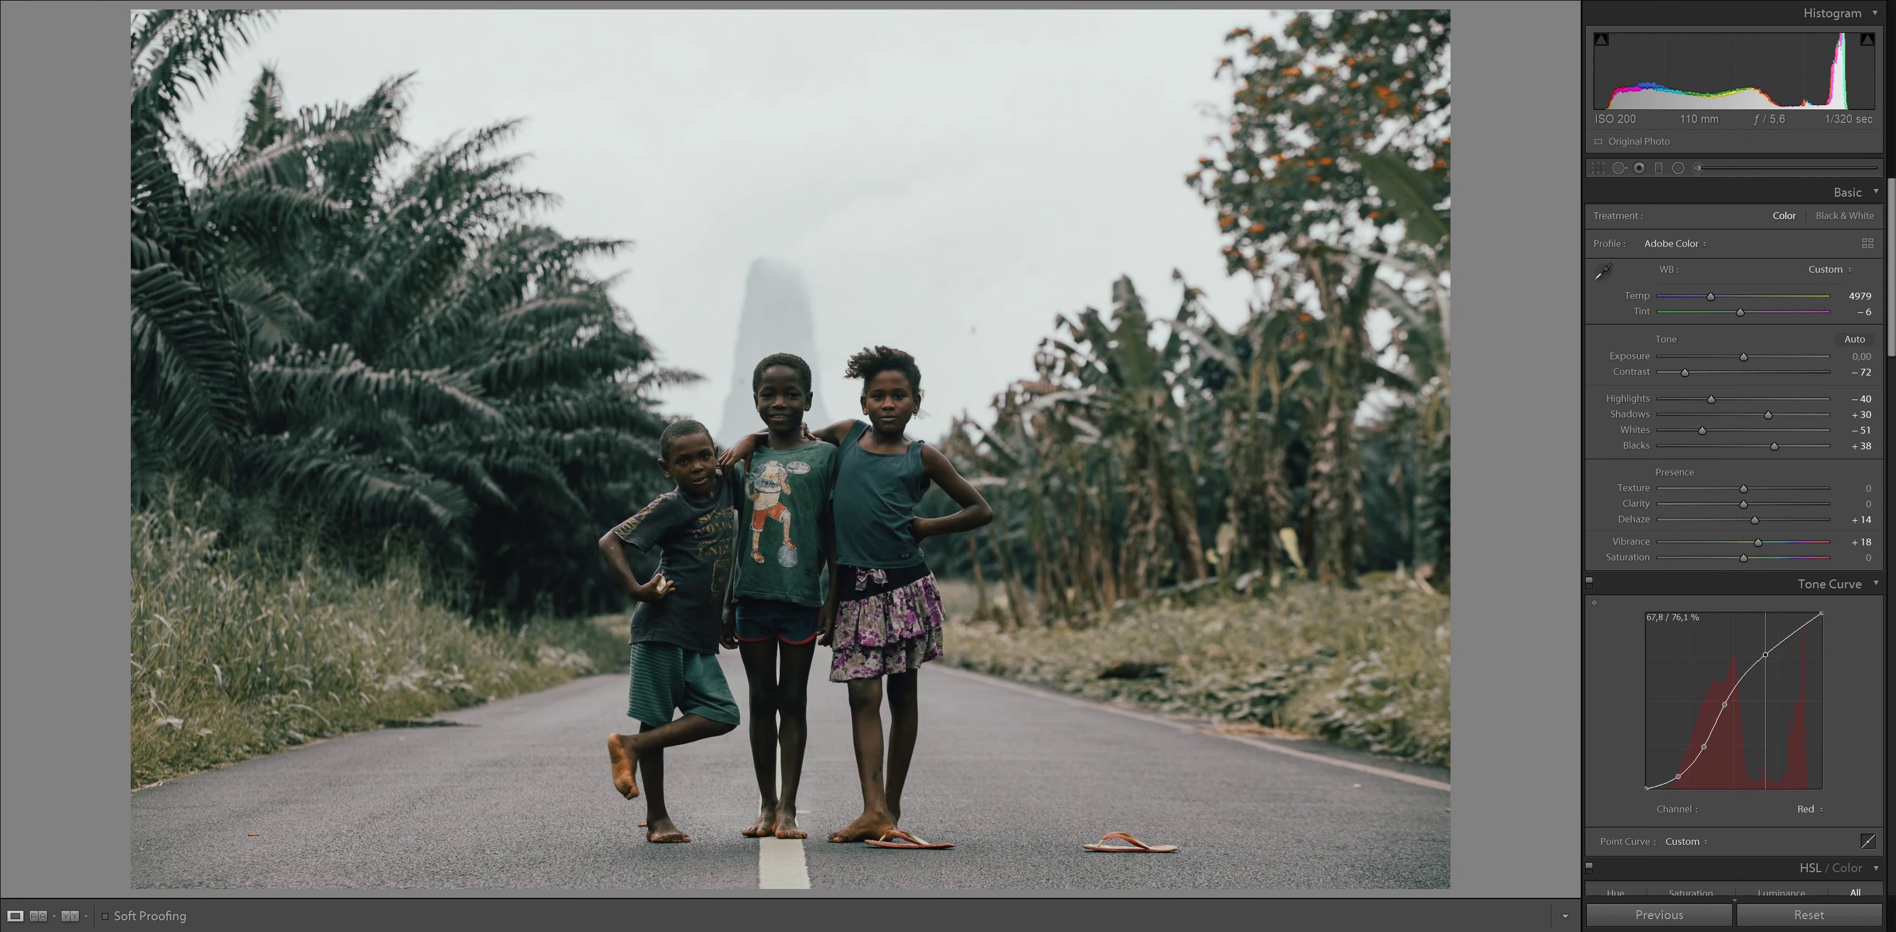
left_click_drag(1765, 654, 1768, 653)
Nudge the middle and lower red curve points, raise the lowest point, and compare
left_click_drag(1724, 704, 1725, 703)
left_click_drag(1703, 747, 1702, 747)
left_click_drag(1701, 746, 1702, 746)
left_click(1677, 777)
left_click_drag(1678, 777, 1677, 775)
left_click(1589, 581)
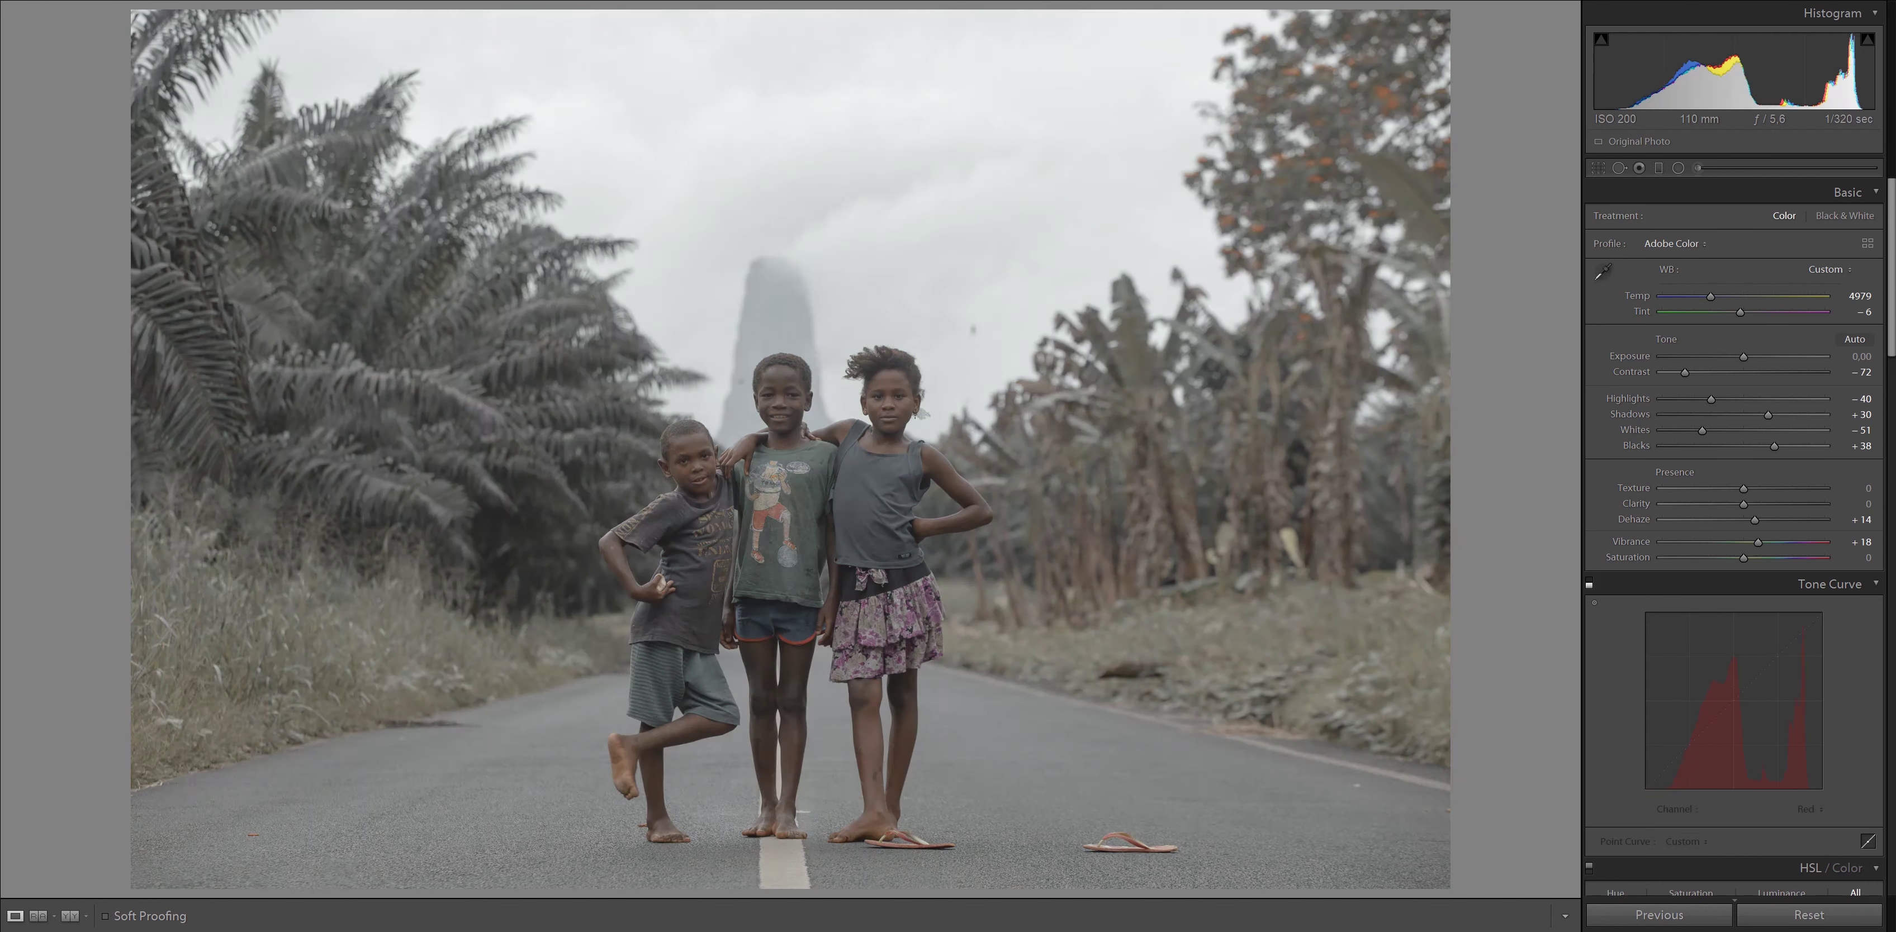
left_click(1589, 581)
left_click(1589, 582)
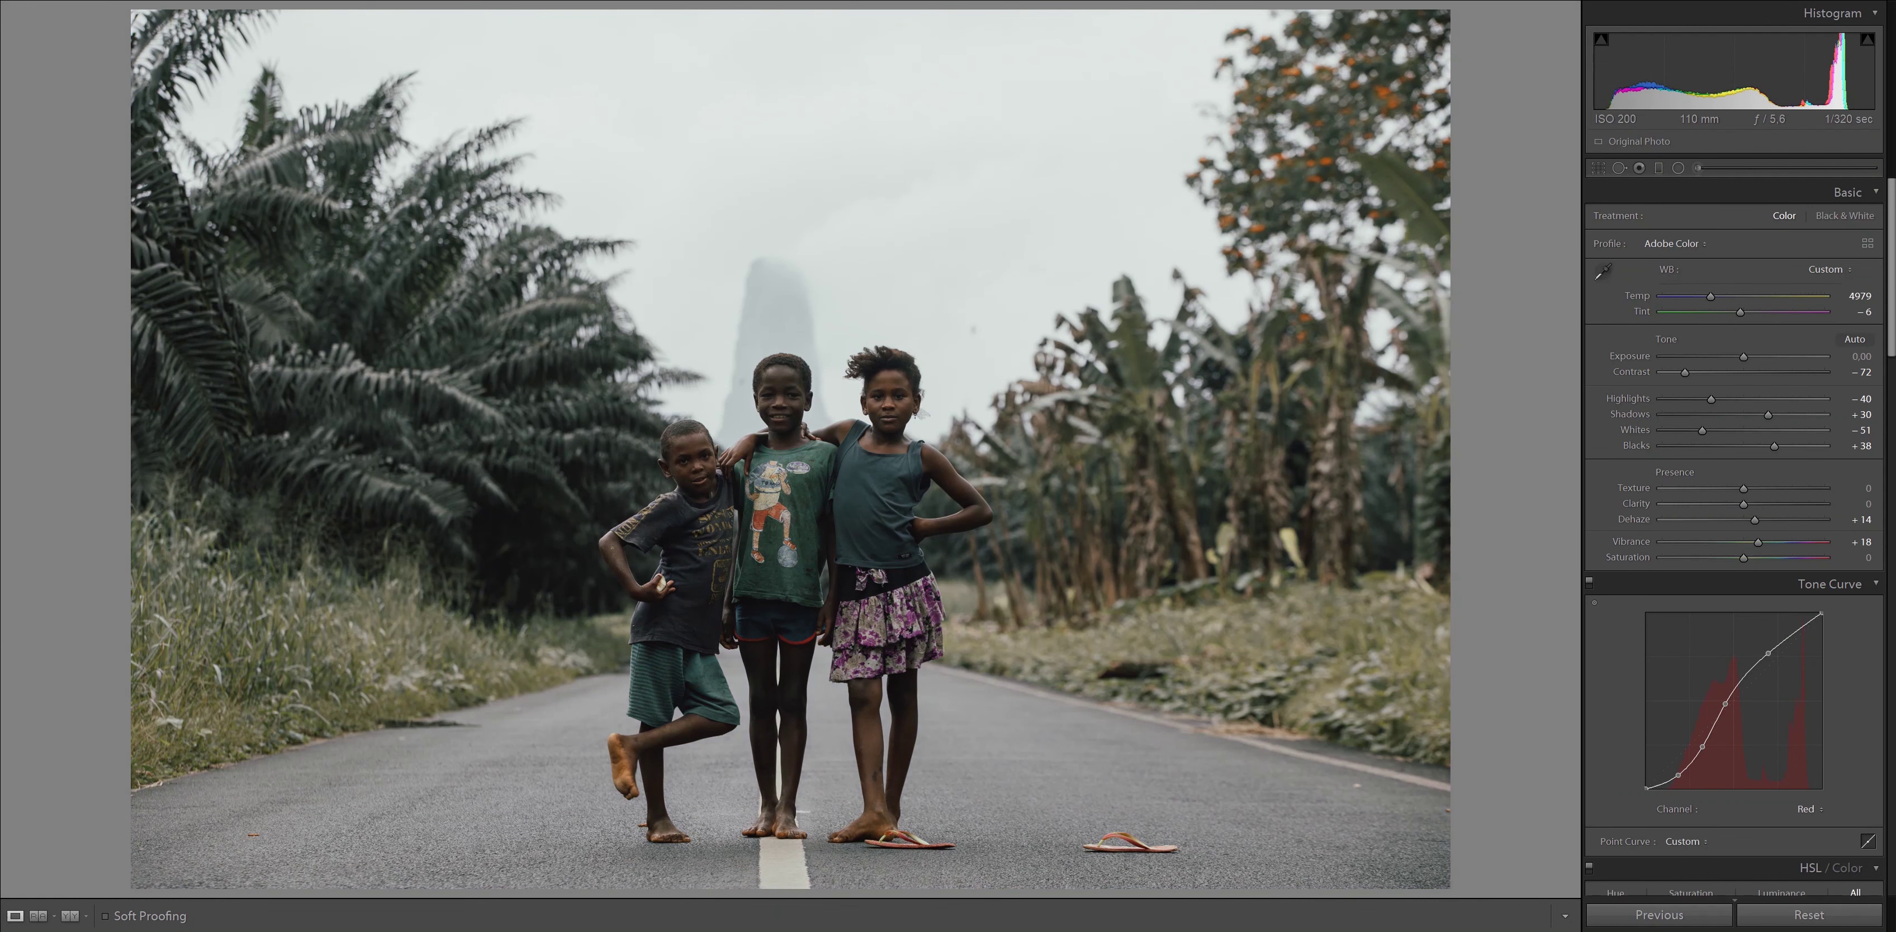
Switch the tone curve to the Green channel and lift its middle and lowest points slightly
left_click(1809, 808)
left_click(1774, 863)
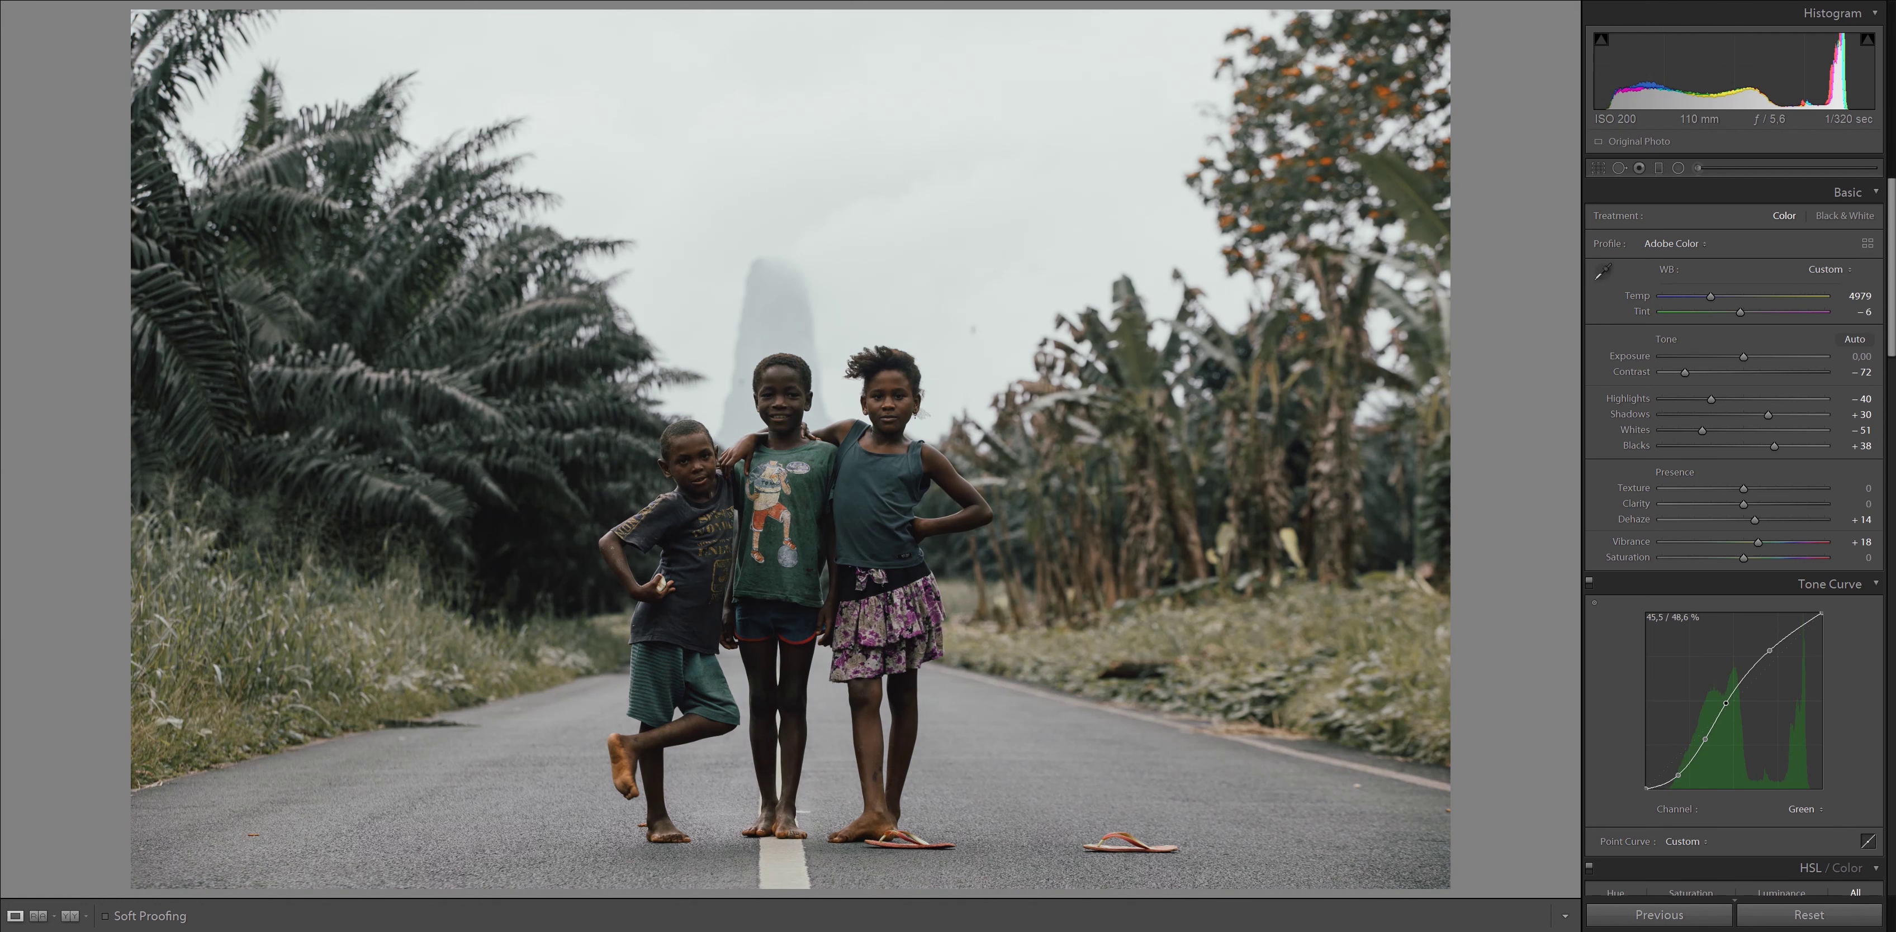
left_click_drag(1725, 702, 1725, 702)
left_click_drag(1725, 702, 1725, 704)
left_click(1705, 740)
left_click(1678, 775)
left_click_drag(1678, 775, 1677, 775)
Switch the tone curve to the Blue channel and fine-tune its upper point
left_click(1804, 809)
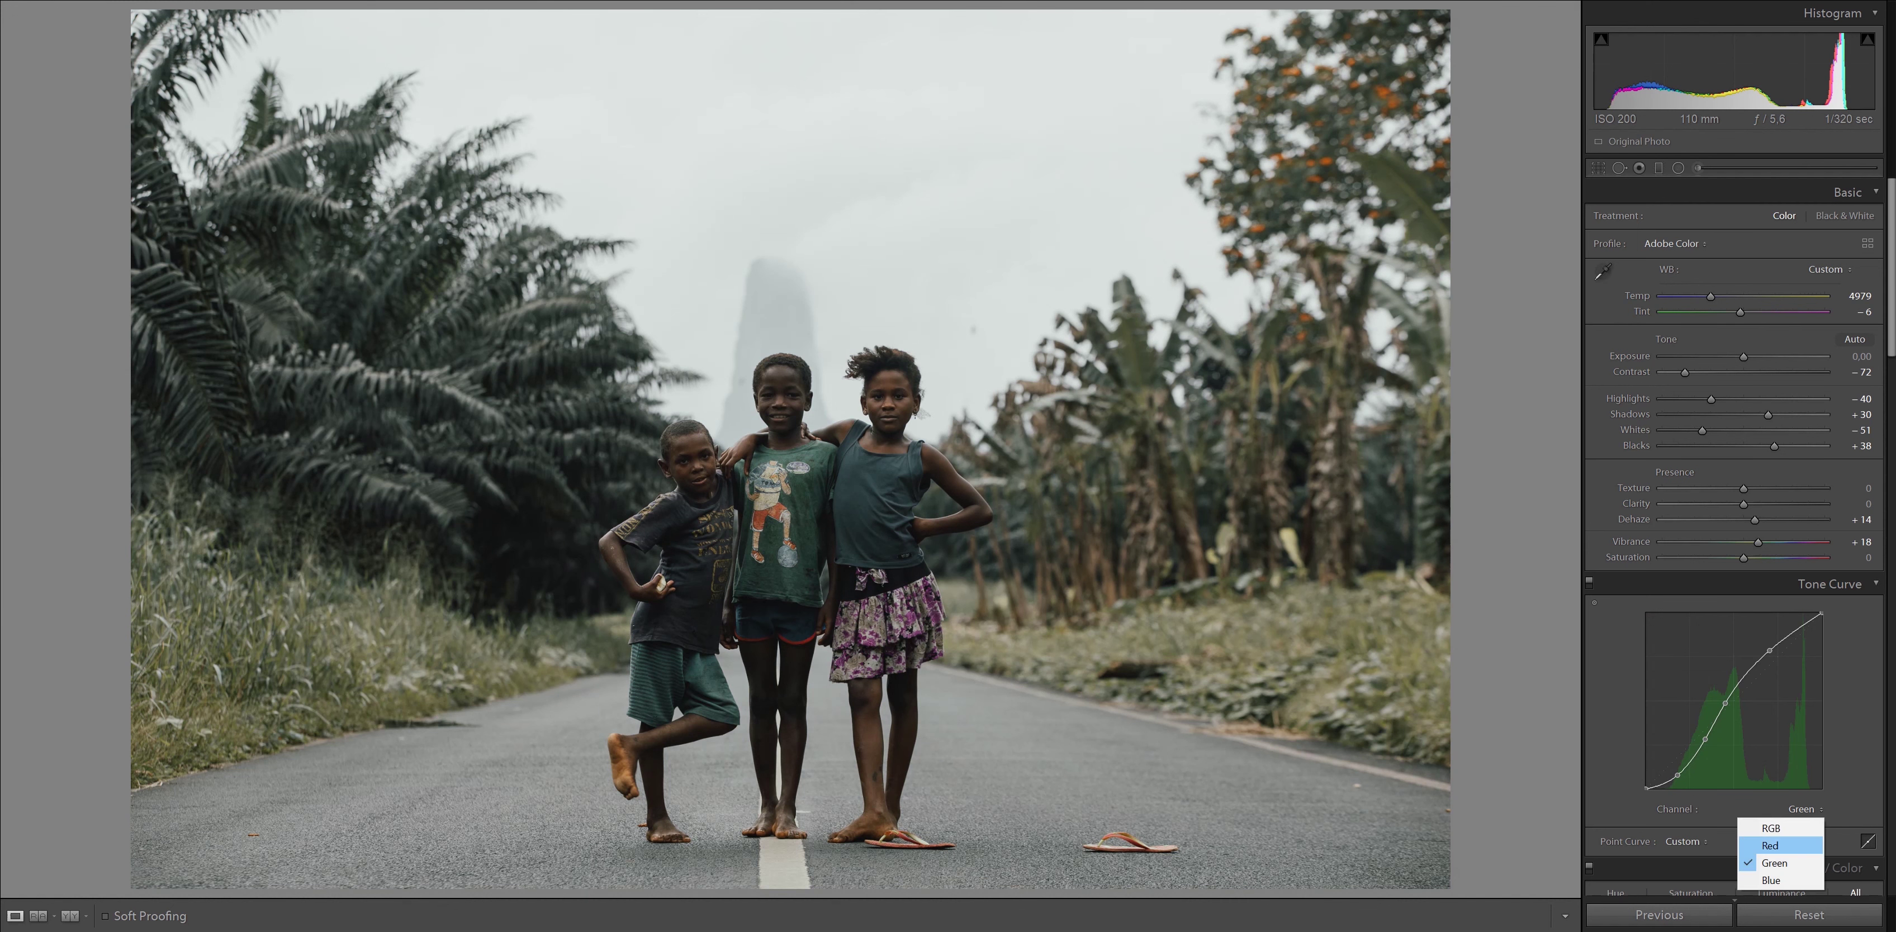
left_click(1781, 883)
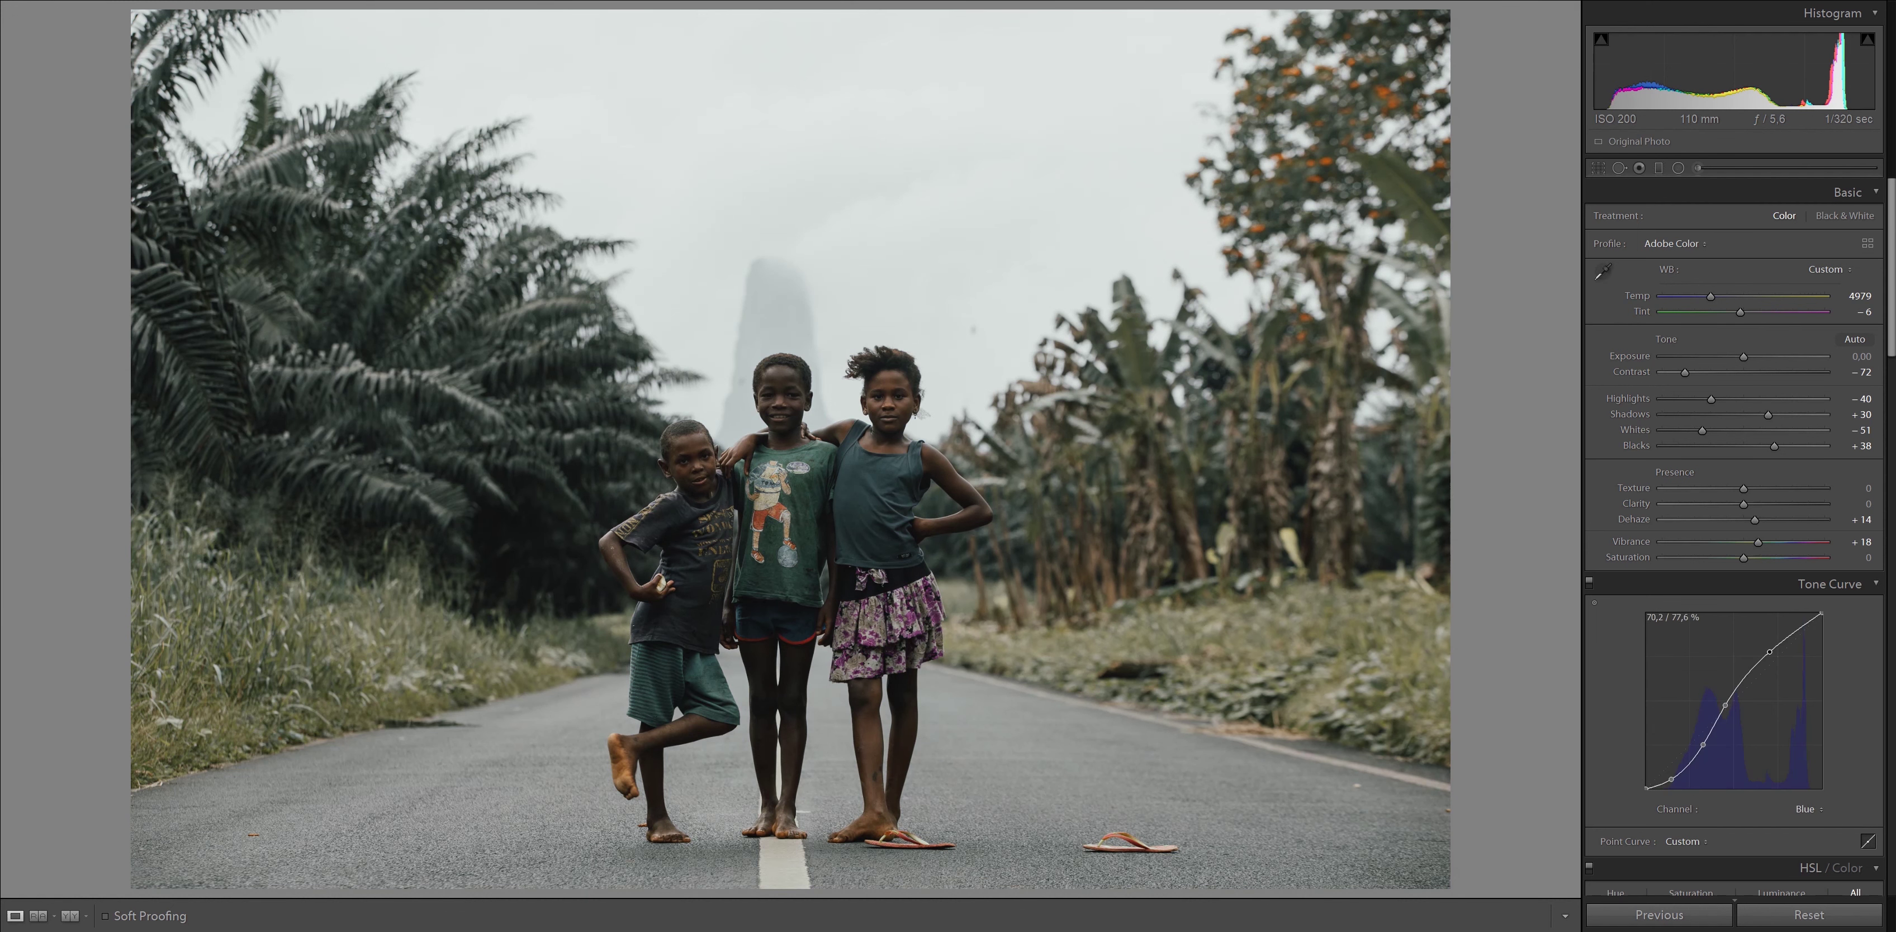
left_click_drag(1770, 652, 1770, 654)
left_click_drag(1769, 654, 1769, 651)
Nudge the middle blue curve point up and shift the lower point up and left
left_click(1725, 706)
left_click_drag(1726, 702, 1725, 705)
left_click_drag(1702, 745, 1700, 742)
left_click_drag(1700, 744, 1701, 745)
left_click_drag(1701, 745, 1672, 777)
Return the tone curve to RGB and cool Temp to 5527, checking against the original
left_click(1808, 810)
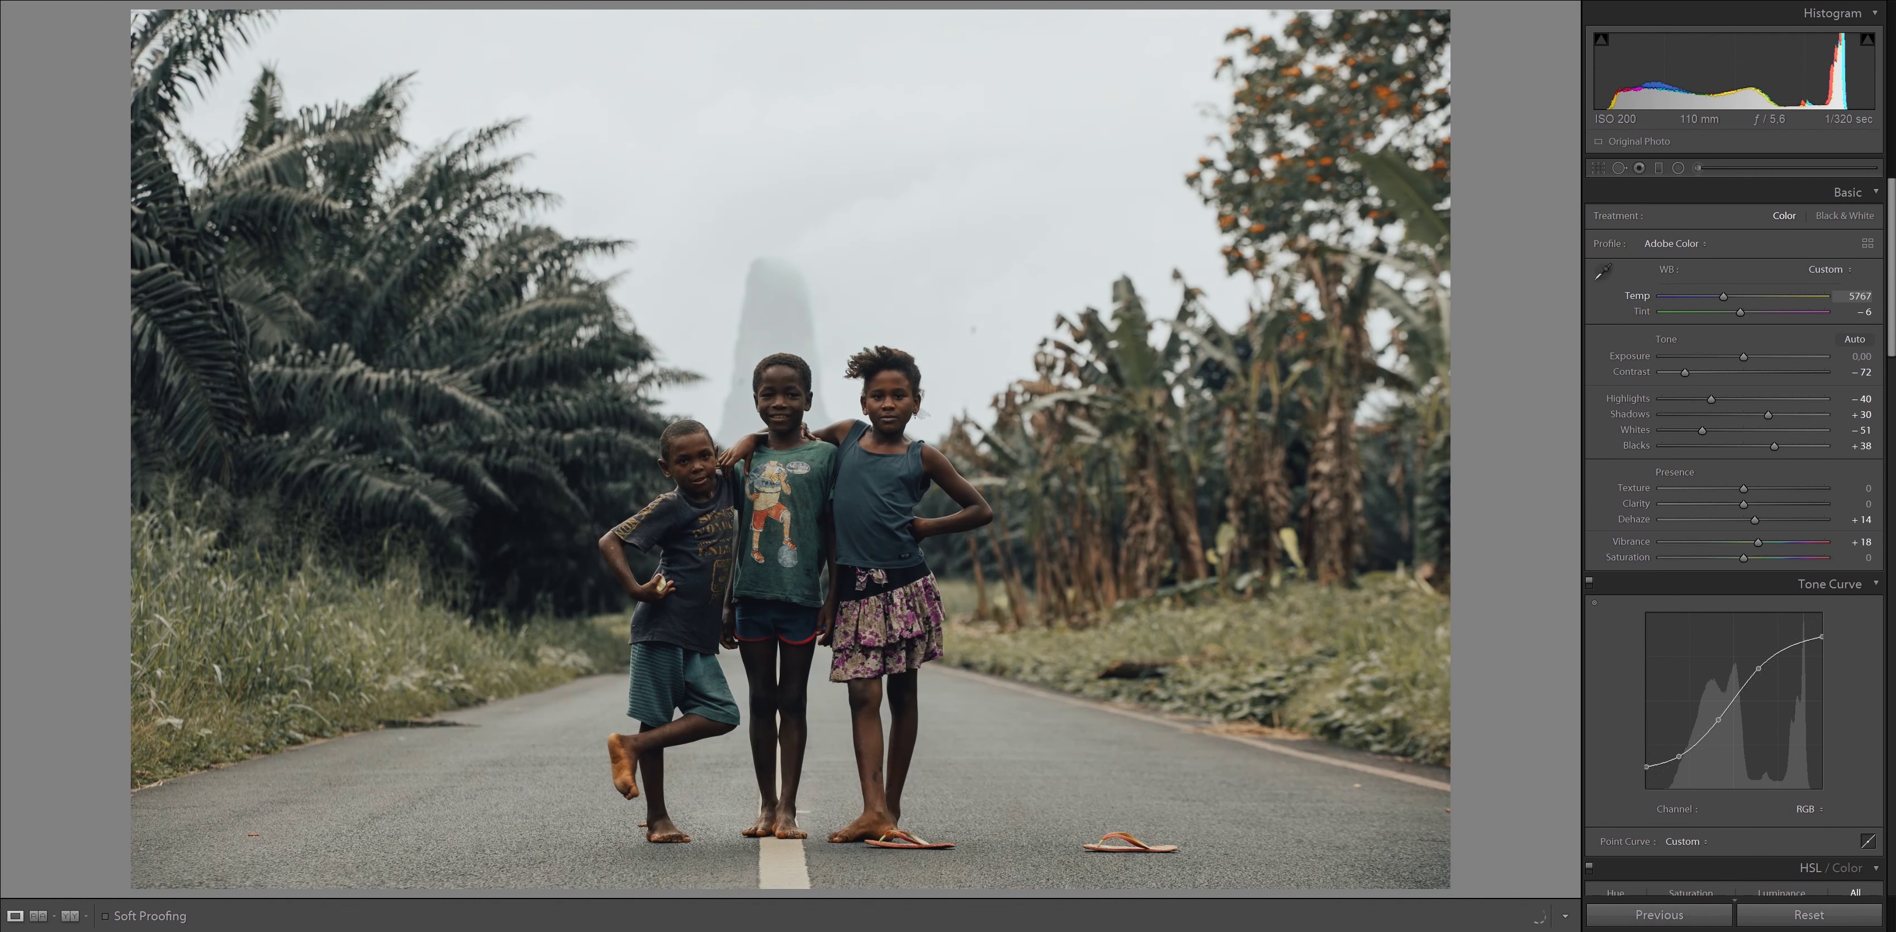
left_click_drag(1859, 295, 1856, 295)
key("backslash")
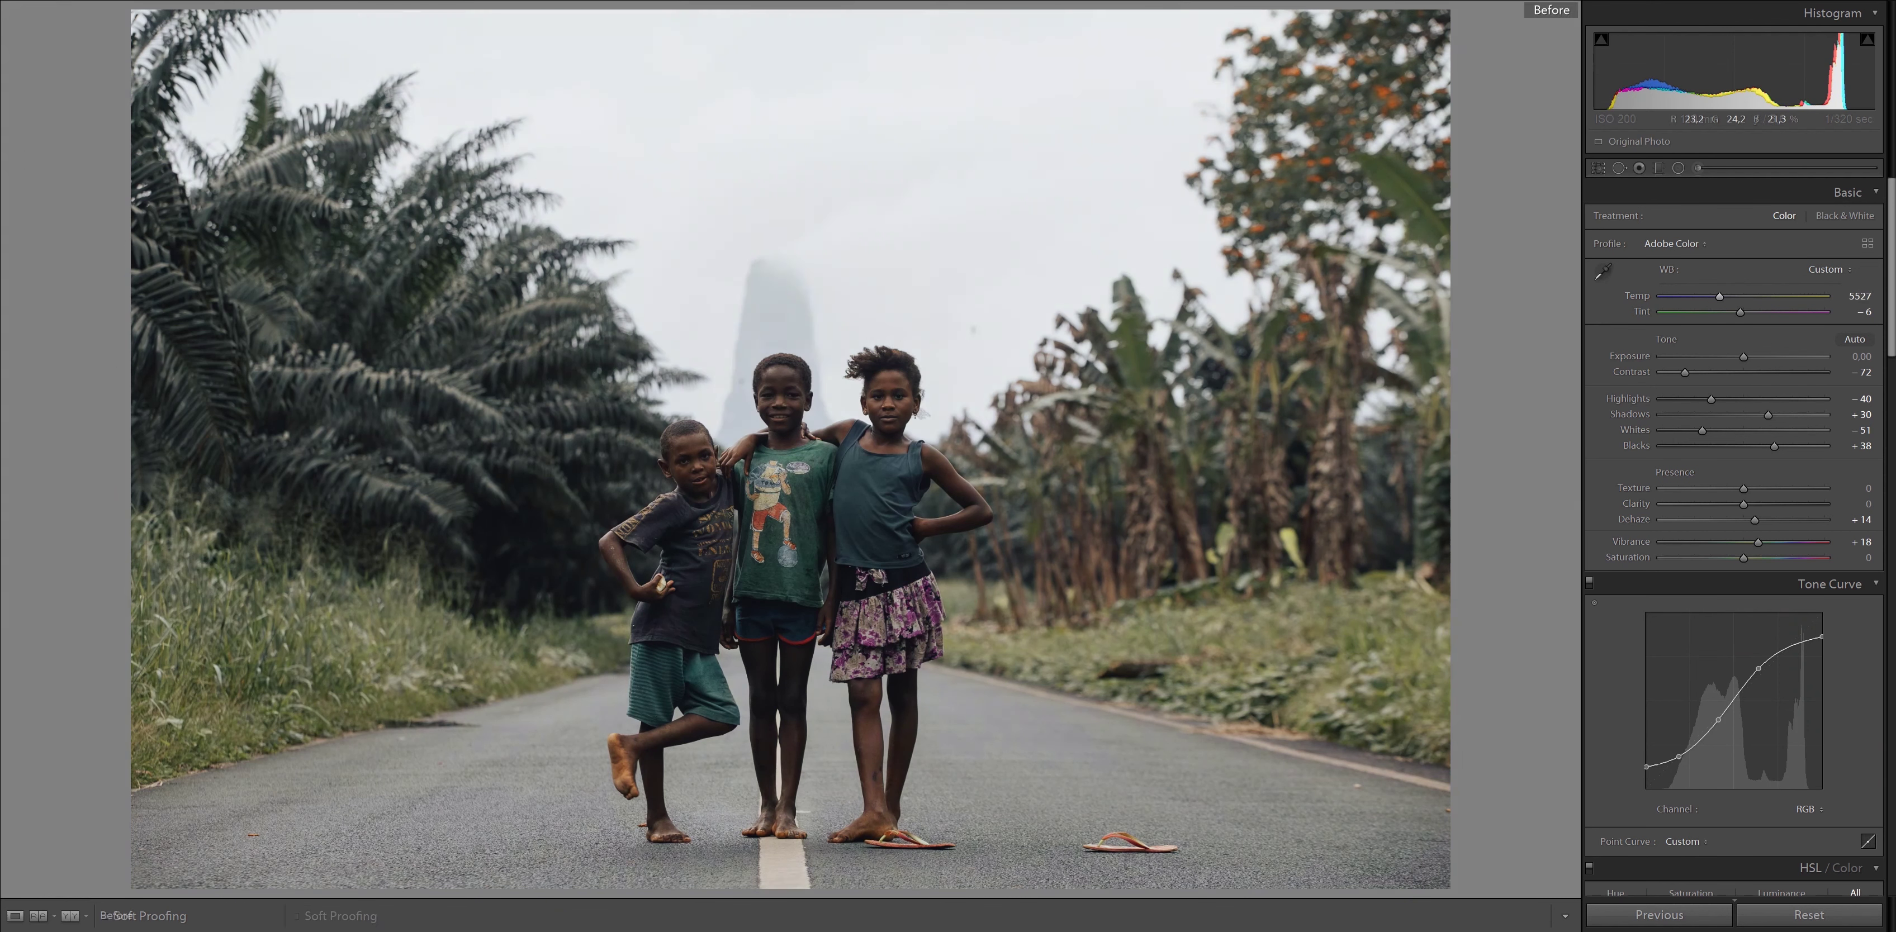
key("backslash")
key("backslash")
key("backslash")
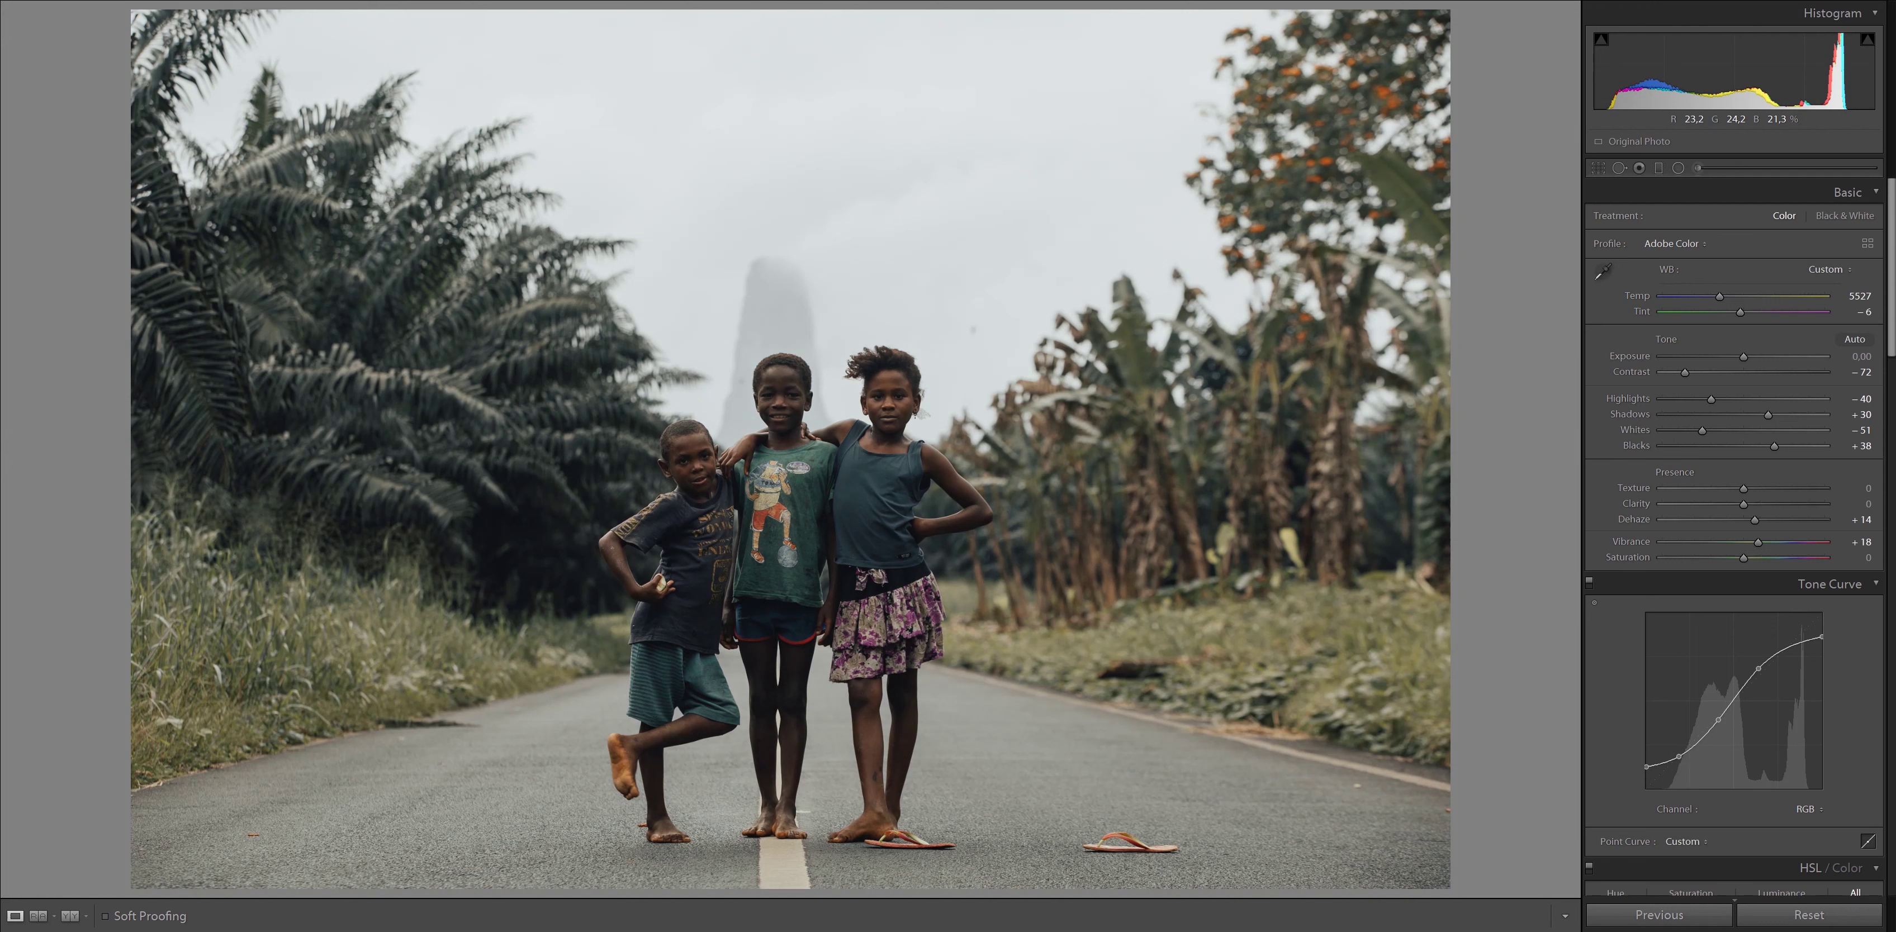
Raise Contrast from -72 and set Dehaze to +30, comparing with the original
left_click_drag(1856, 372, 1846, 398)
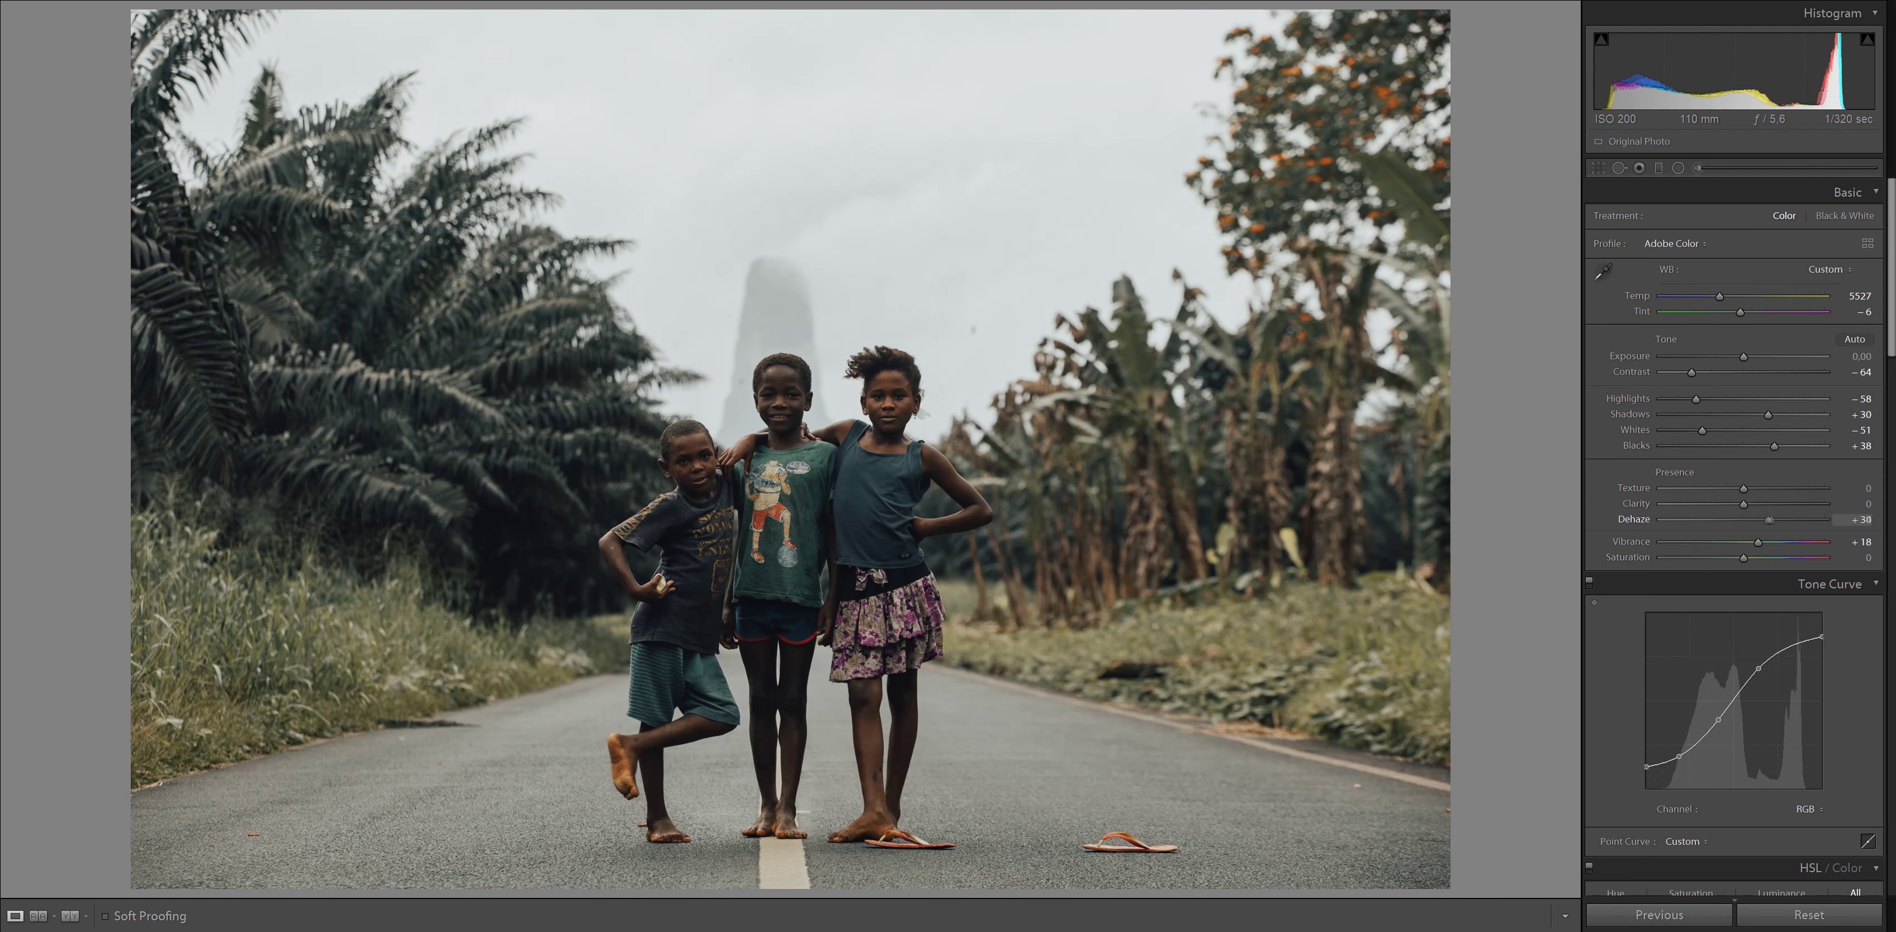
left_click_drag(1861, 519, 1859, 519)
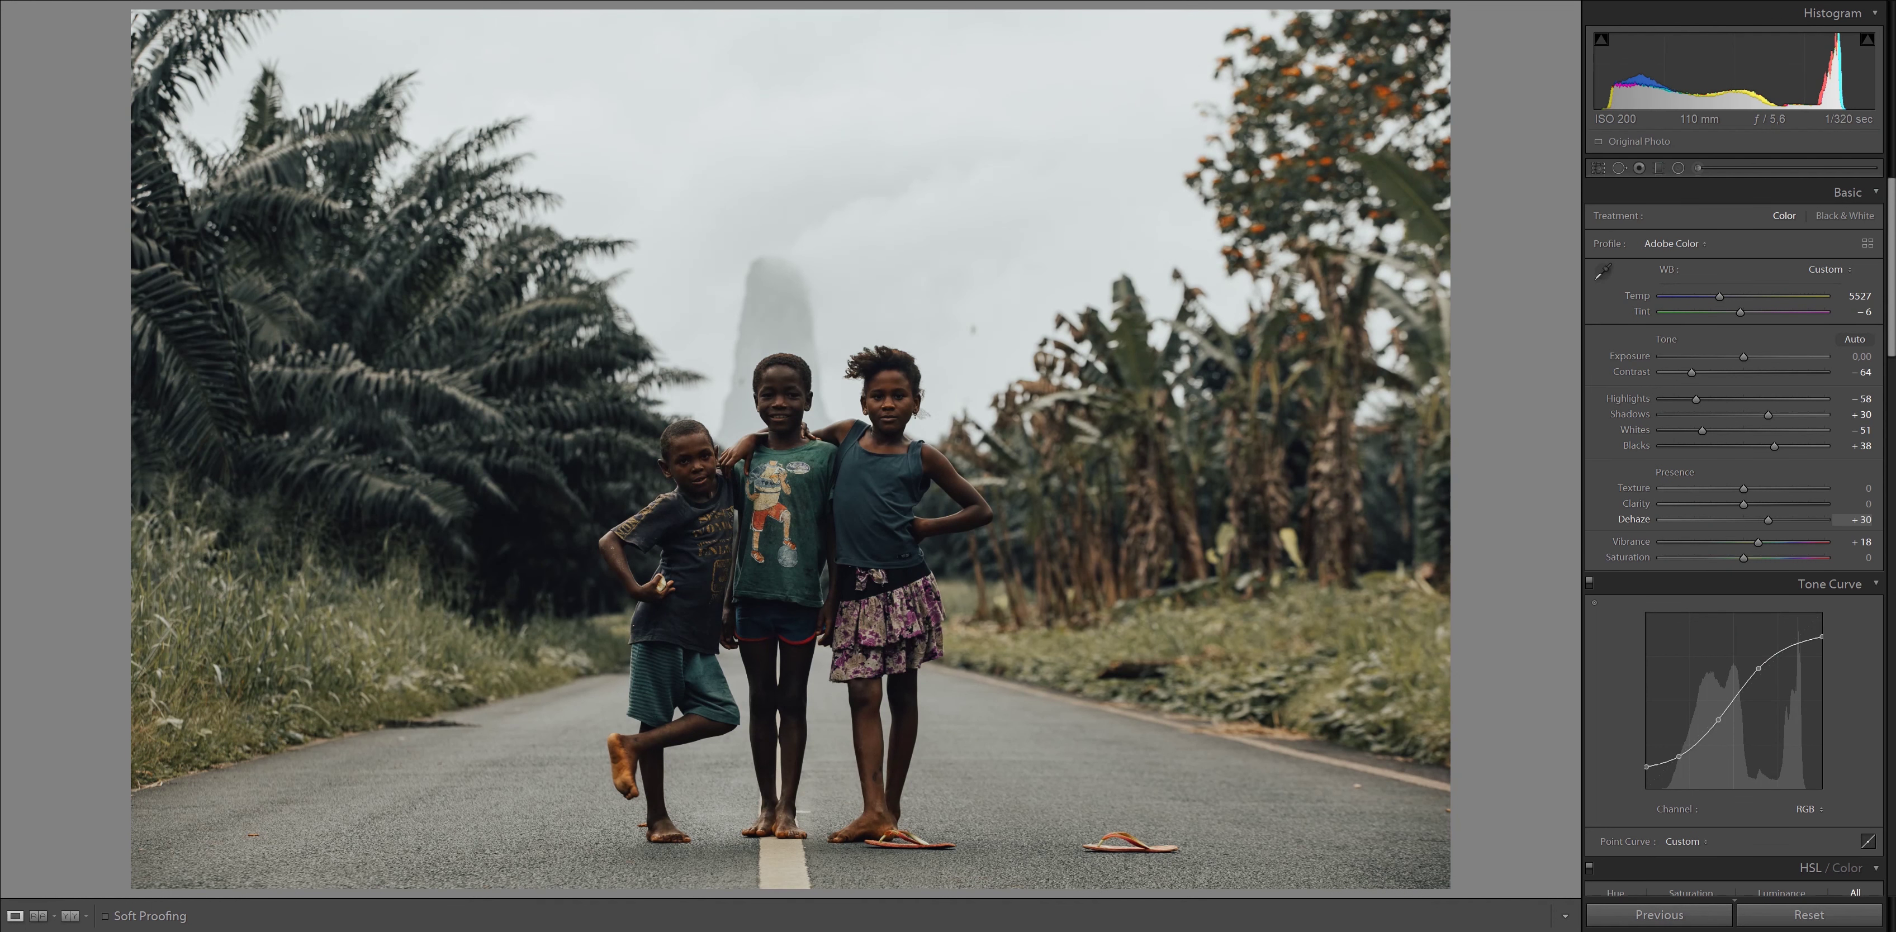
key("backslash")
key("backslash")
key("backslash")
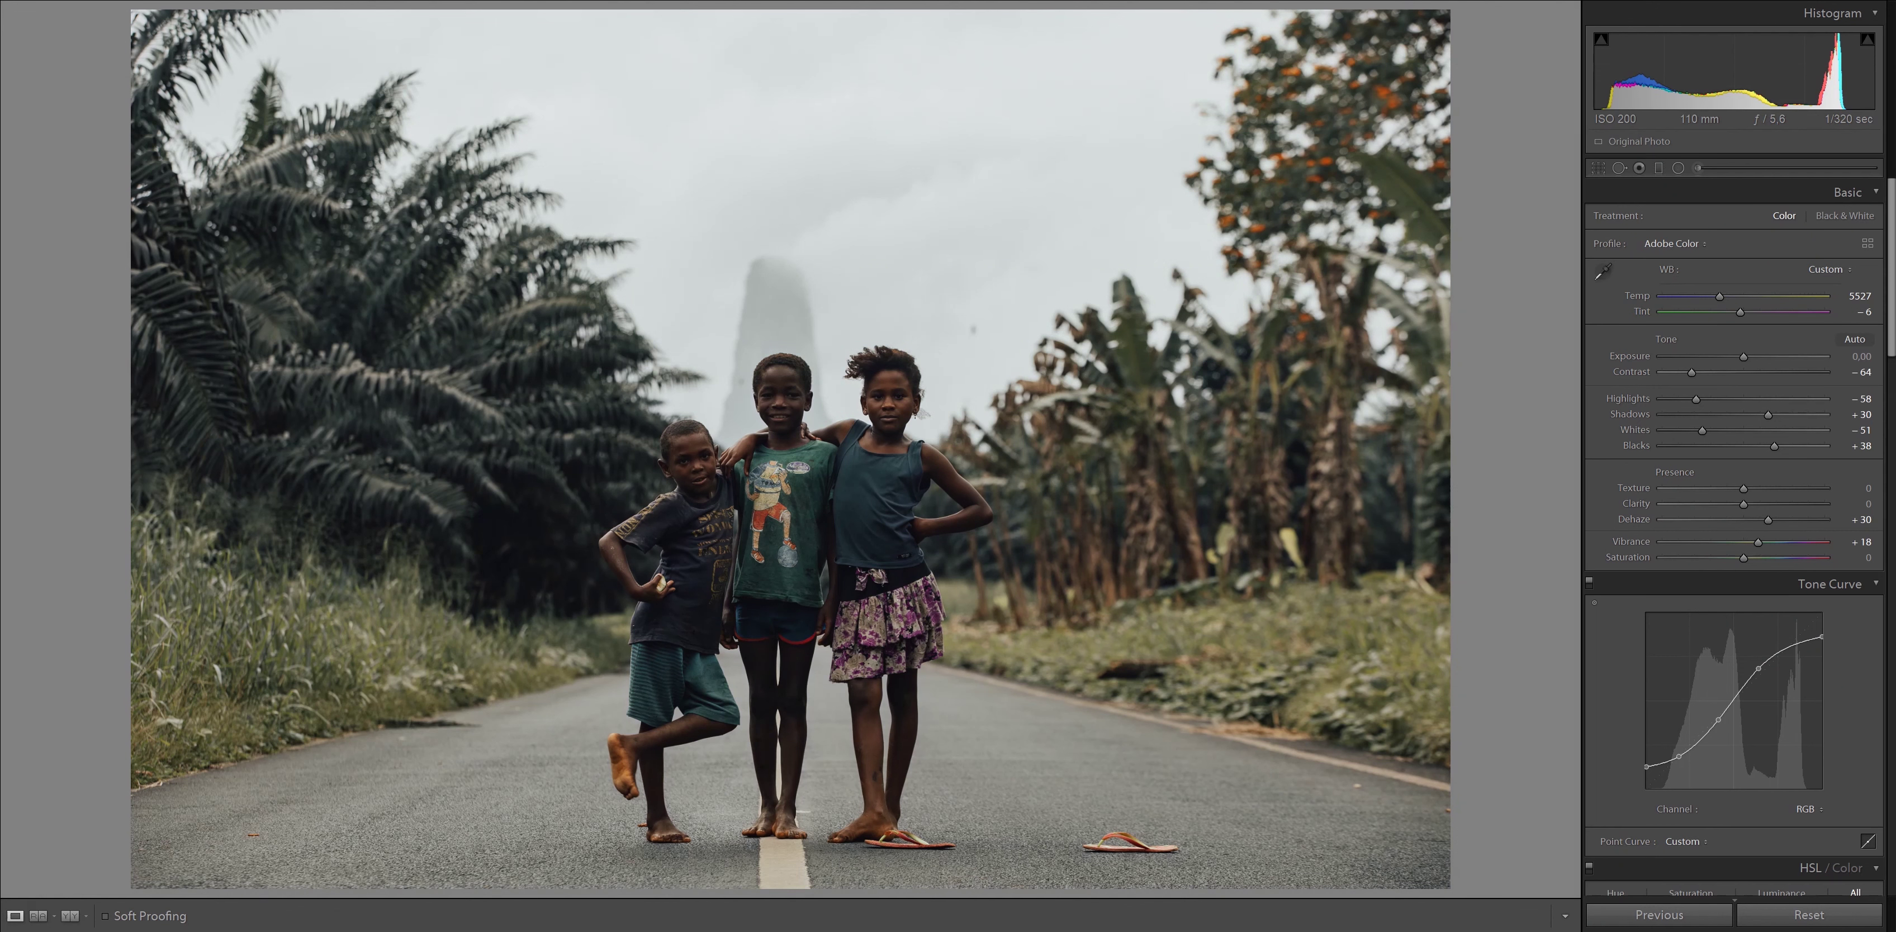
key("backslash")
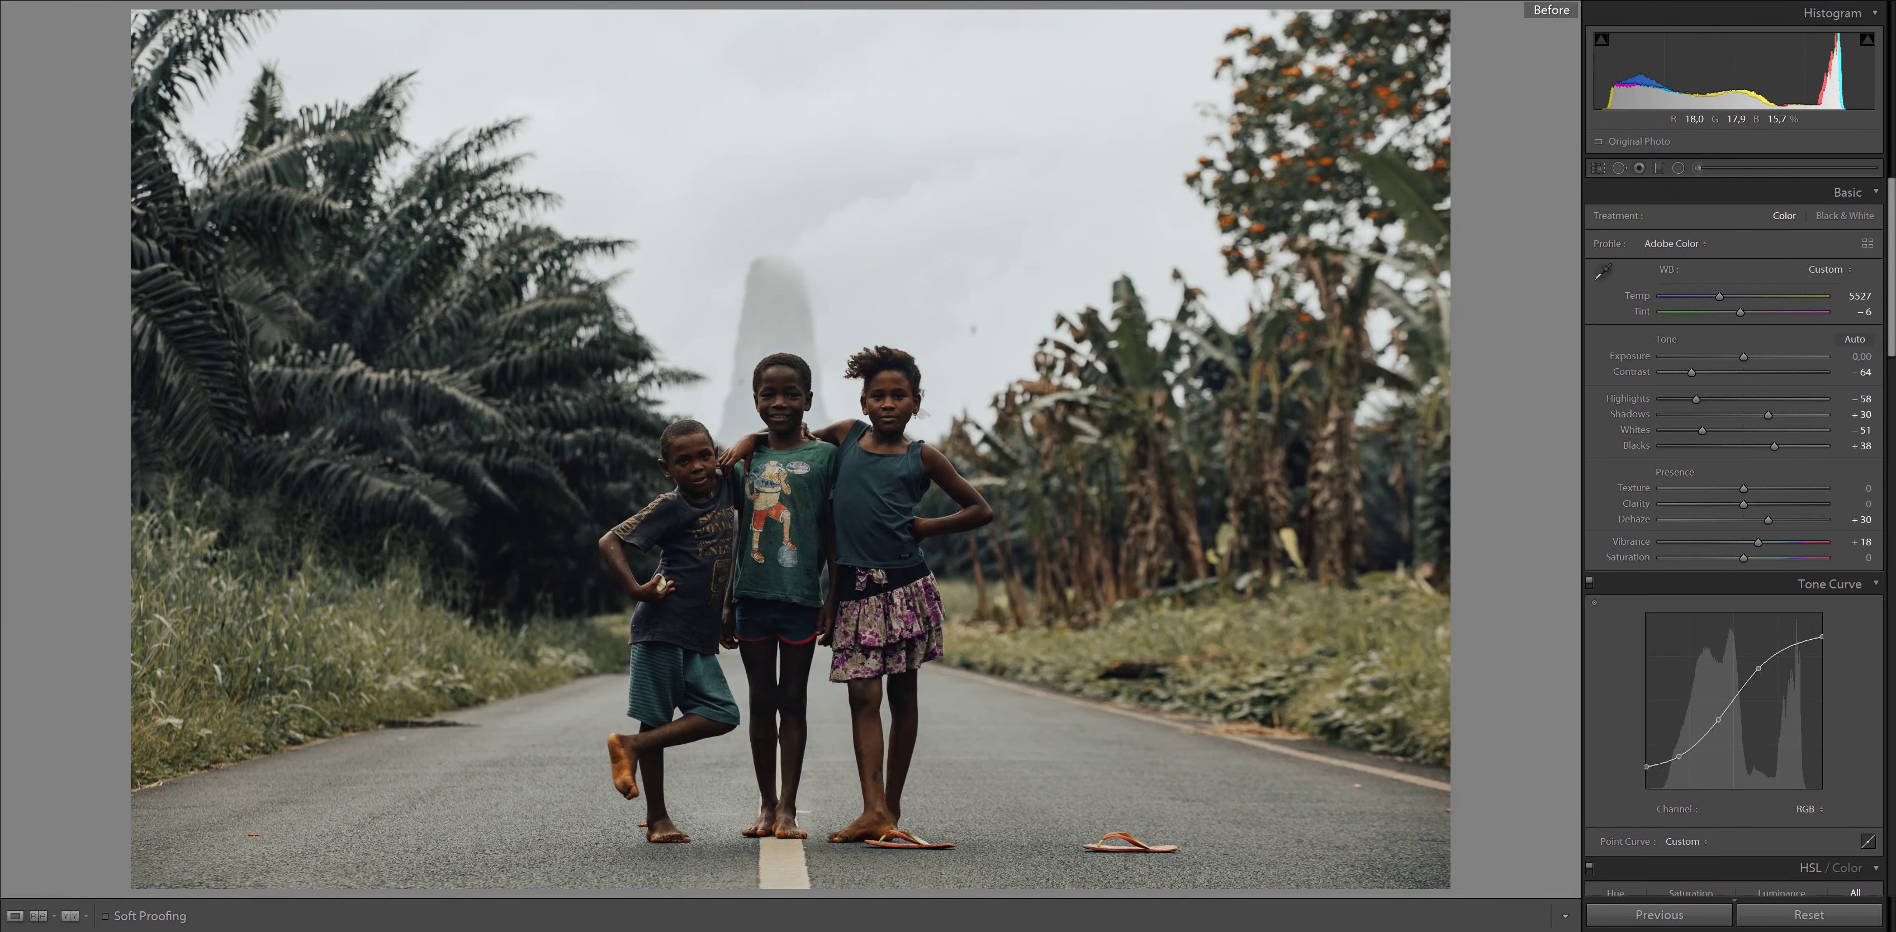
key("backslash")
key("backslash")
key("backslash")
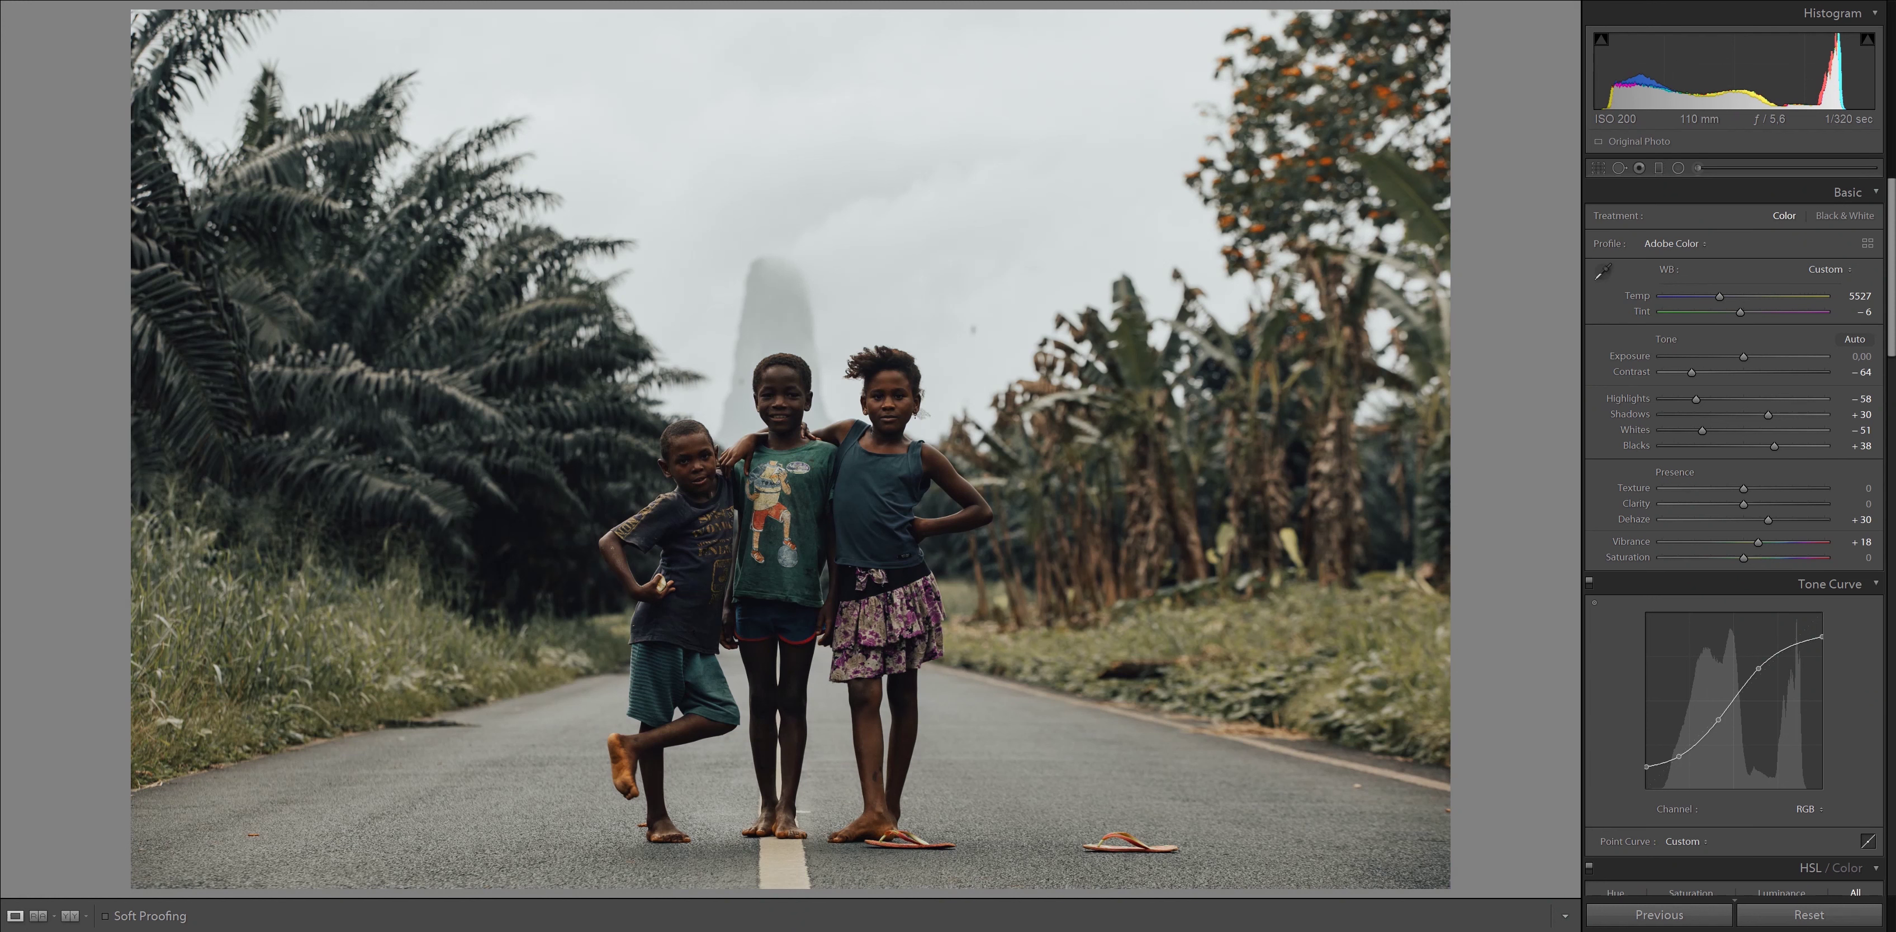
Lower Vibrance slightly, drop Blacks to +36 and settle Shadows at +35
left_click_drag(1737, 542, 1755, 542)
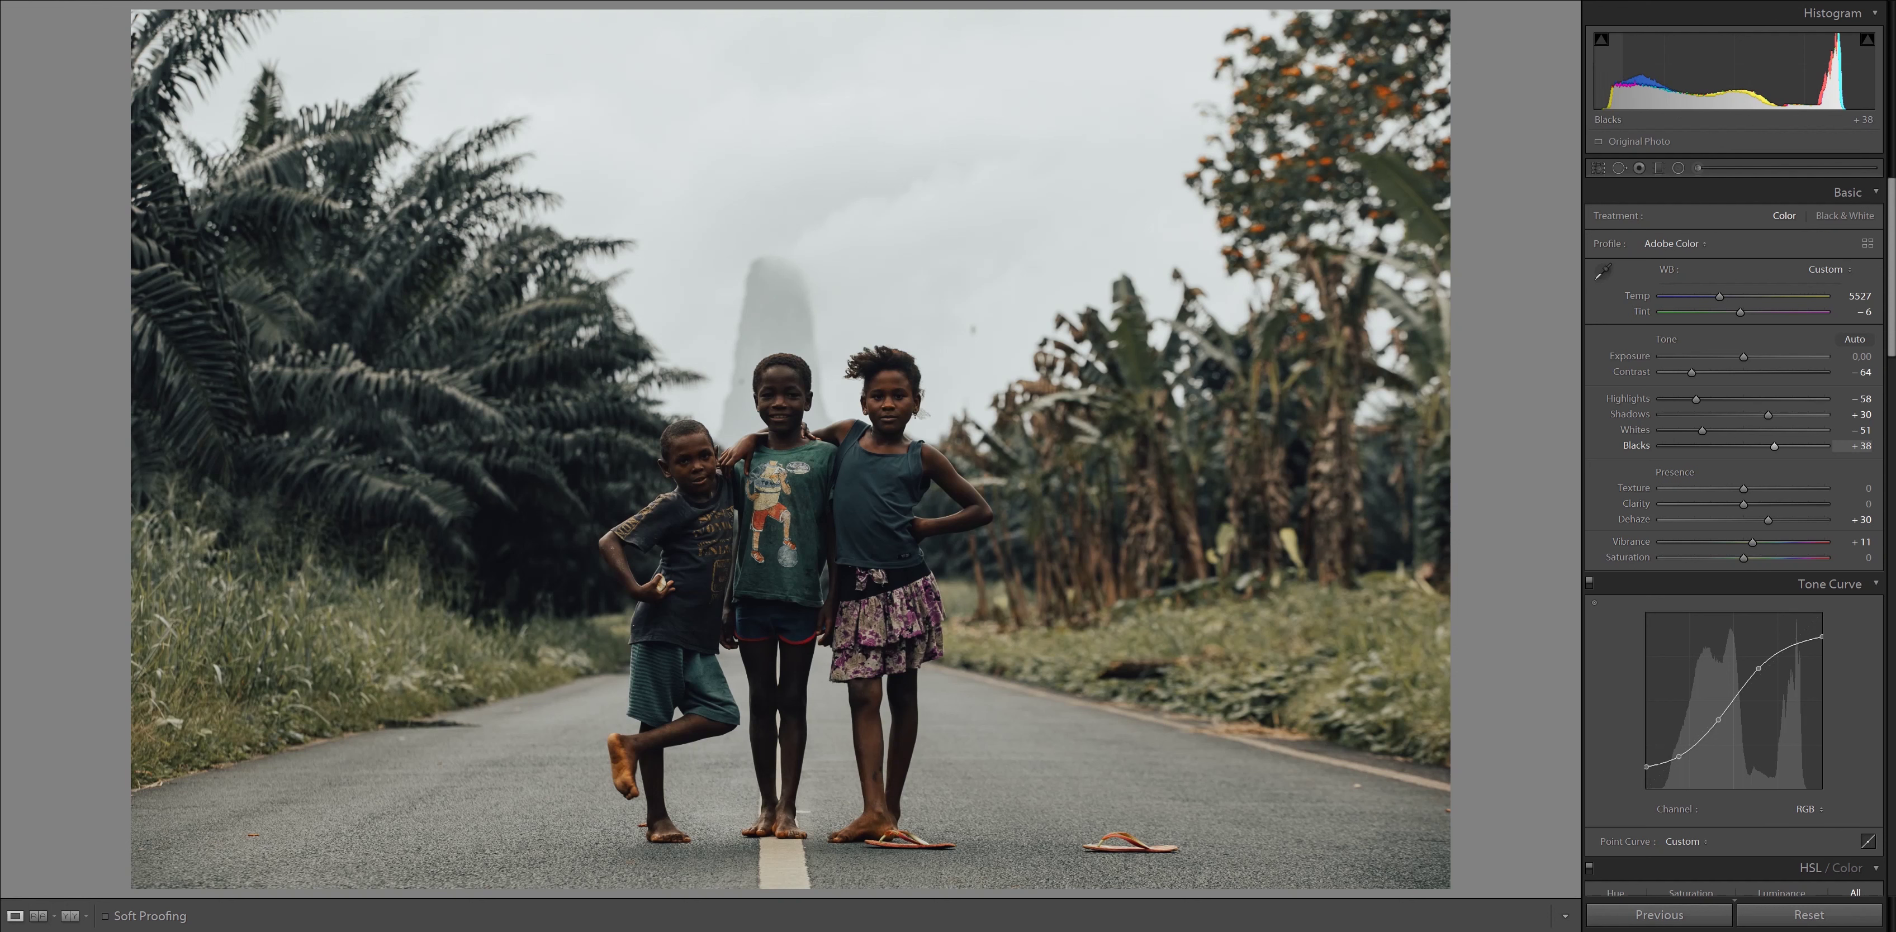
left_click_drag(1784, 446, 1701, 430)
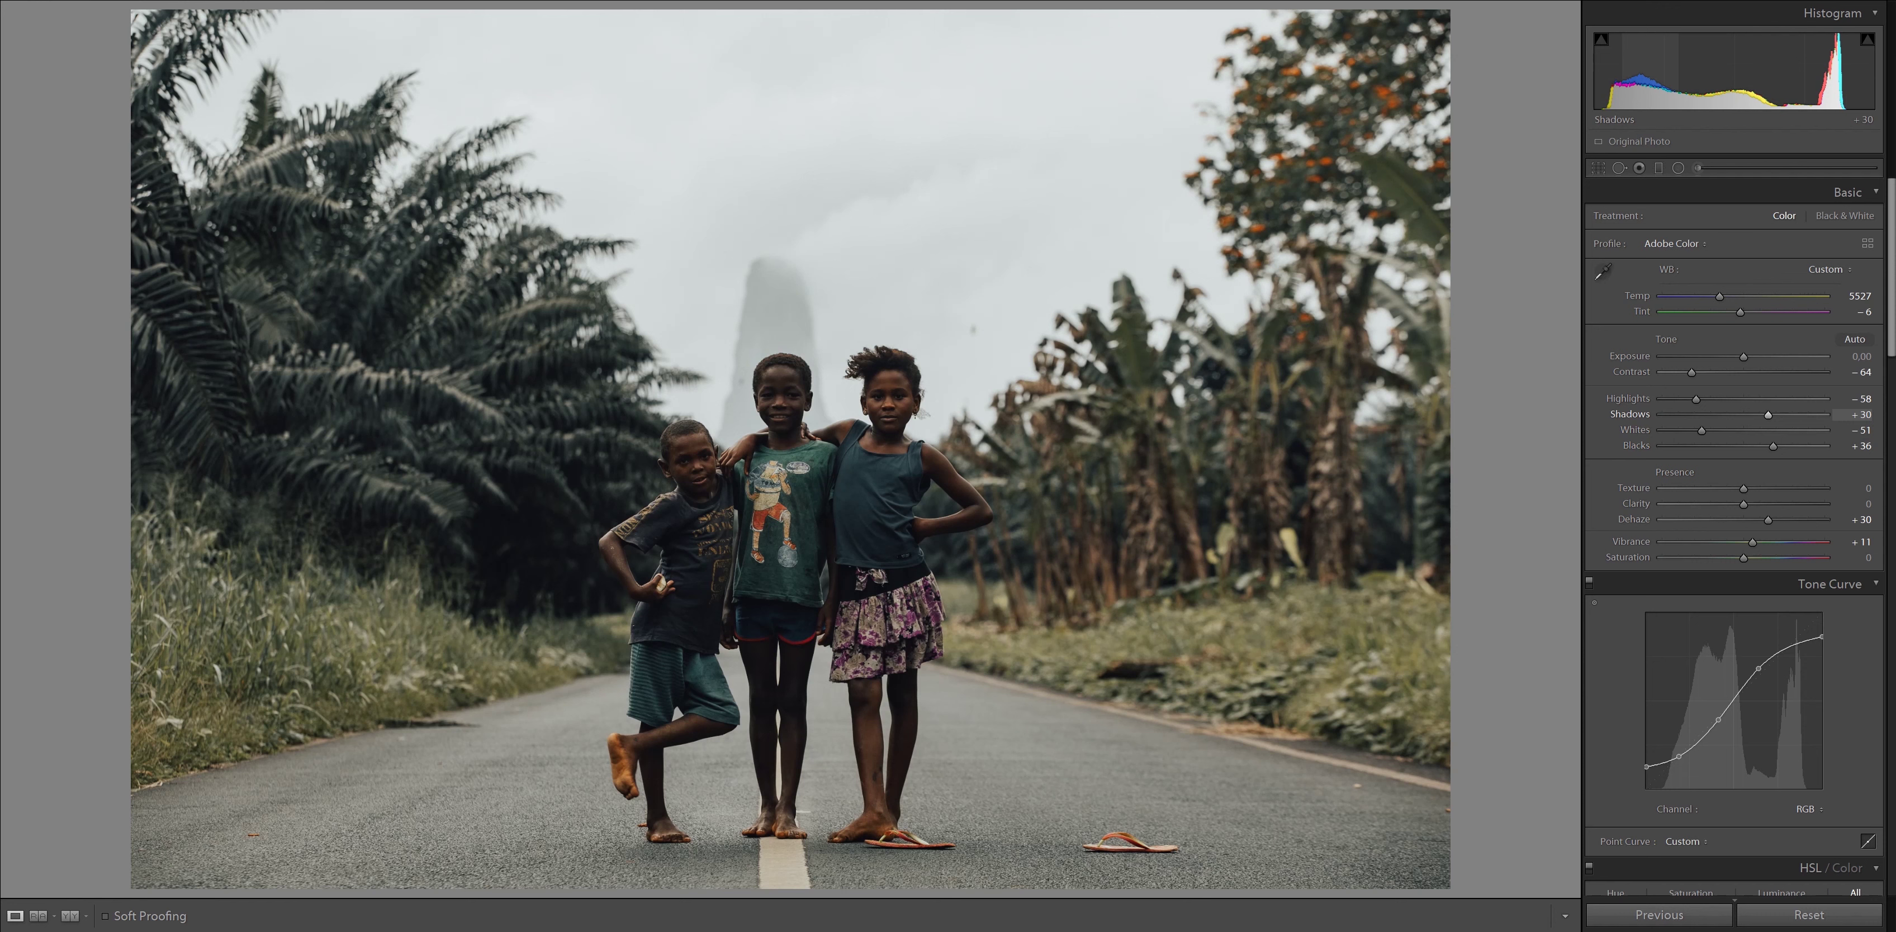
left_click_drag(1767, 415, 1758, 414)
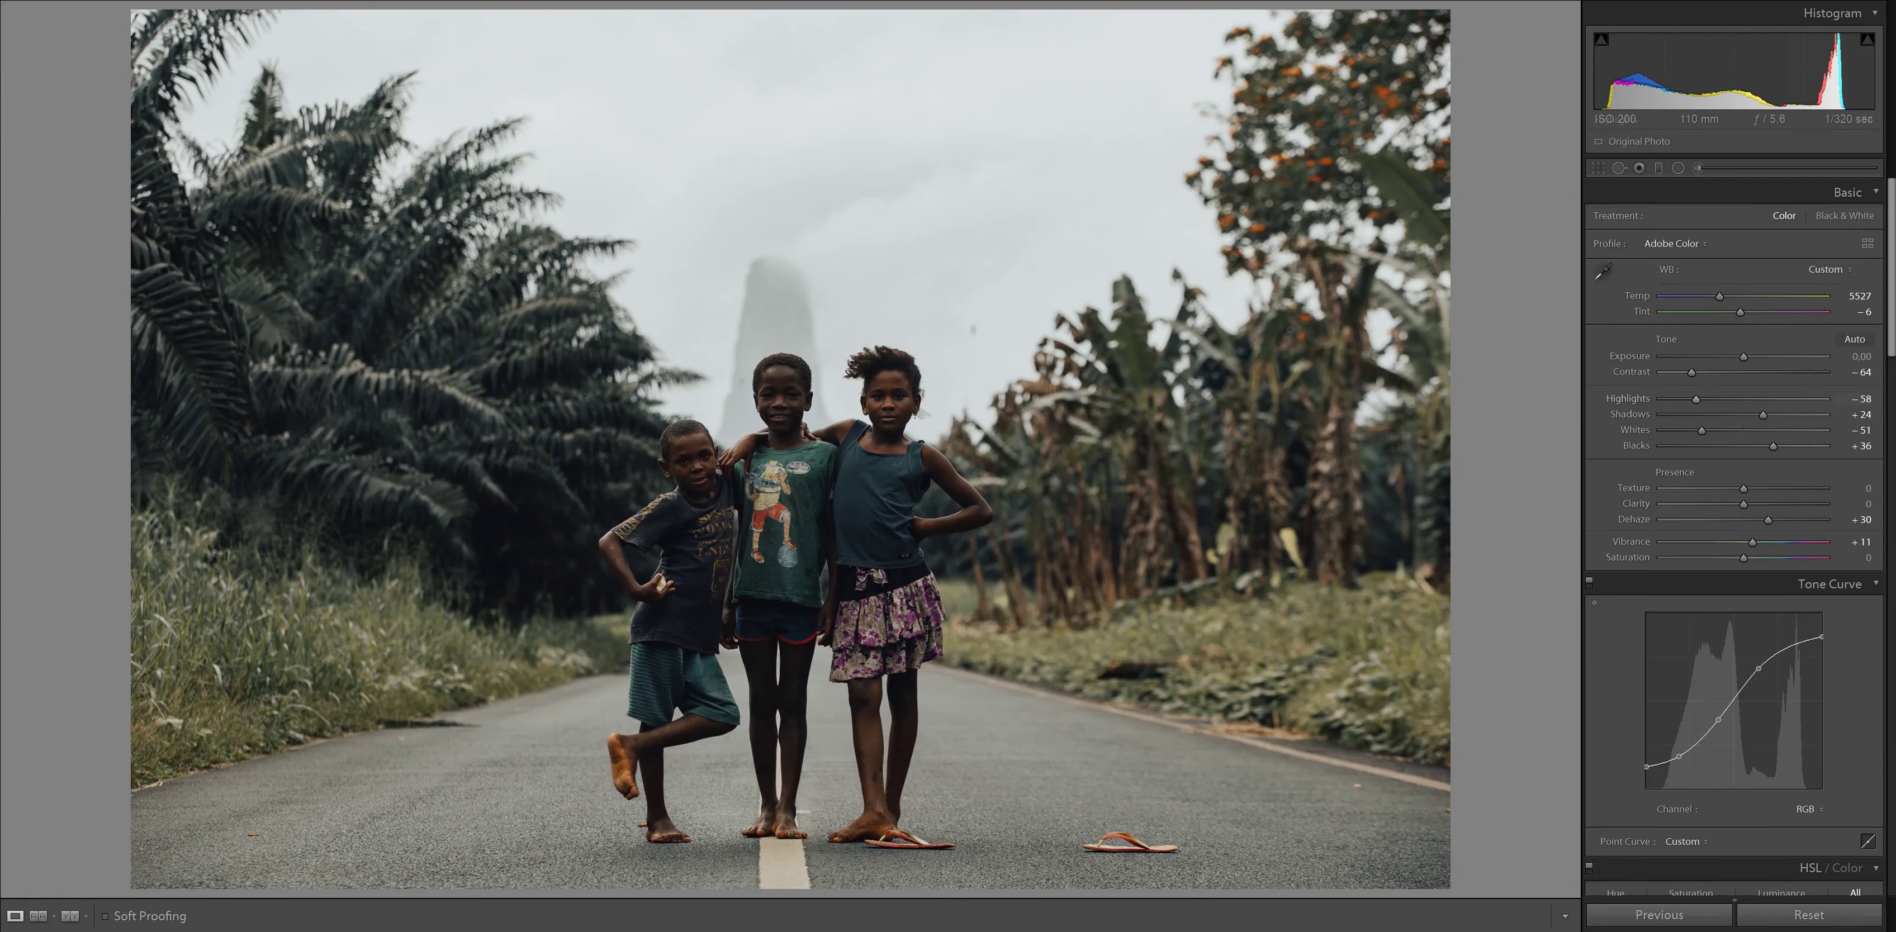
left_click_drag(1763, 414, 1770, 414)
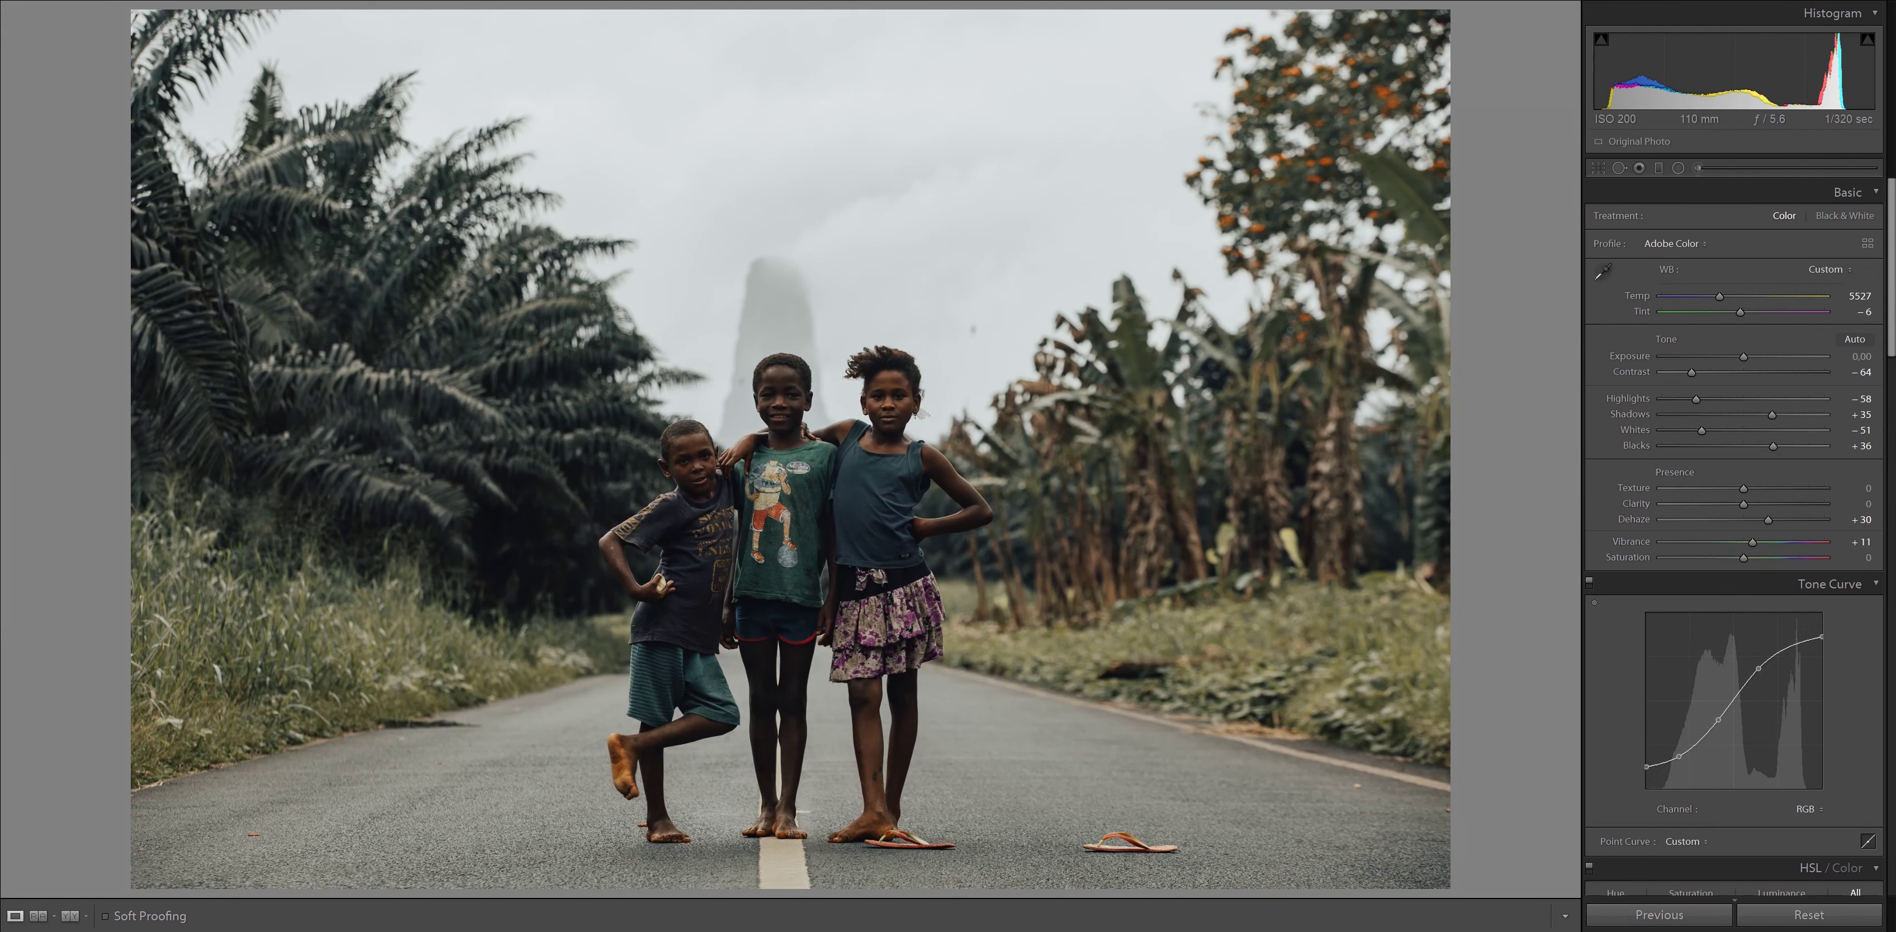
Crop the photo to a portrait orientation and compare it with the original
key("r")
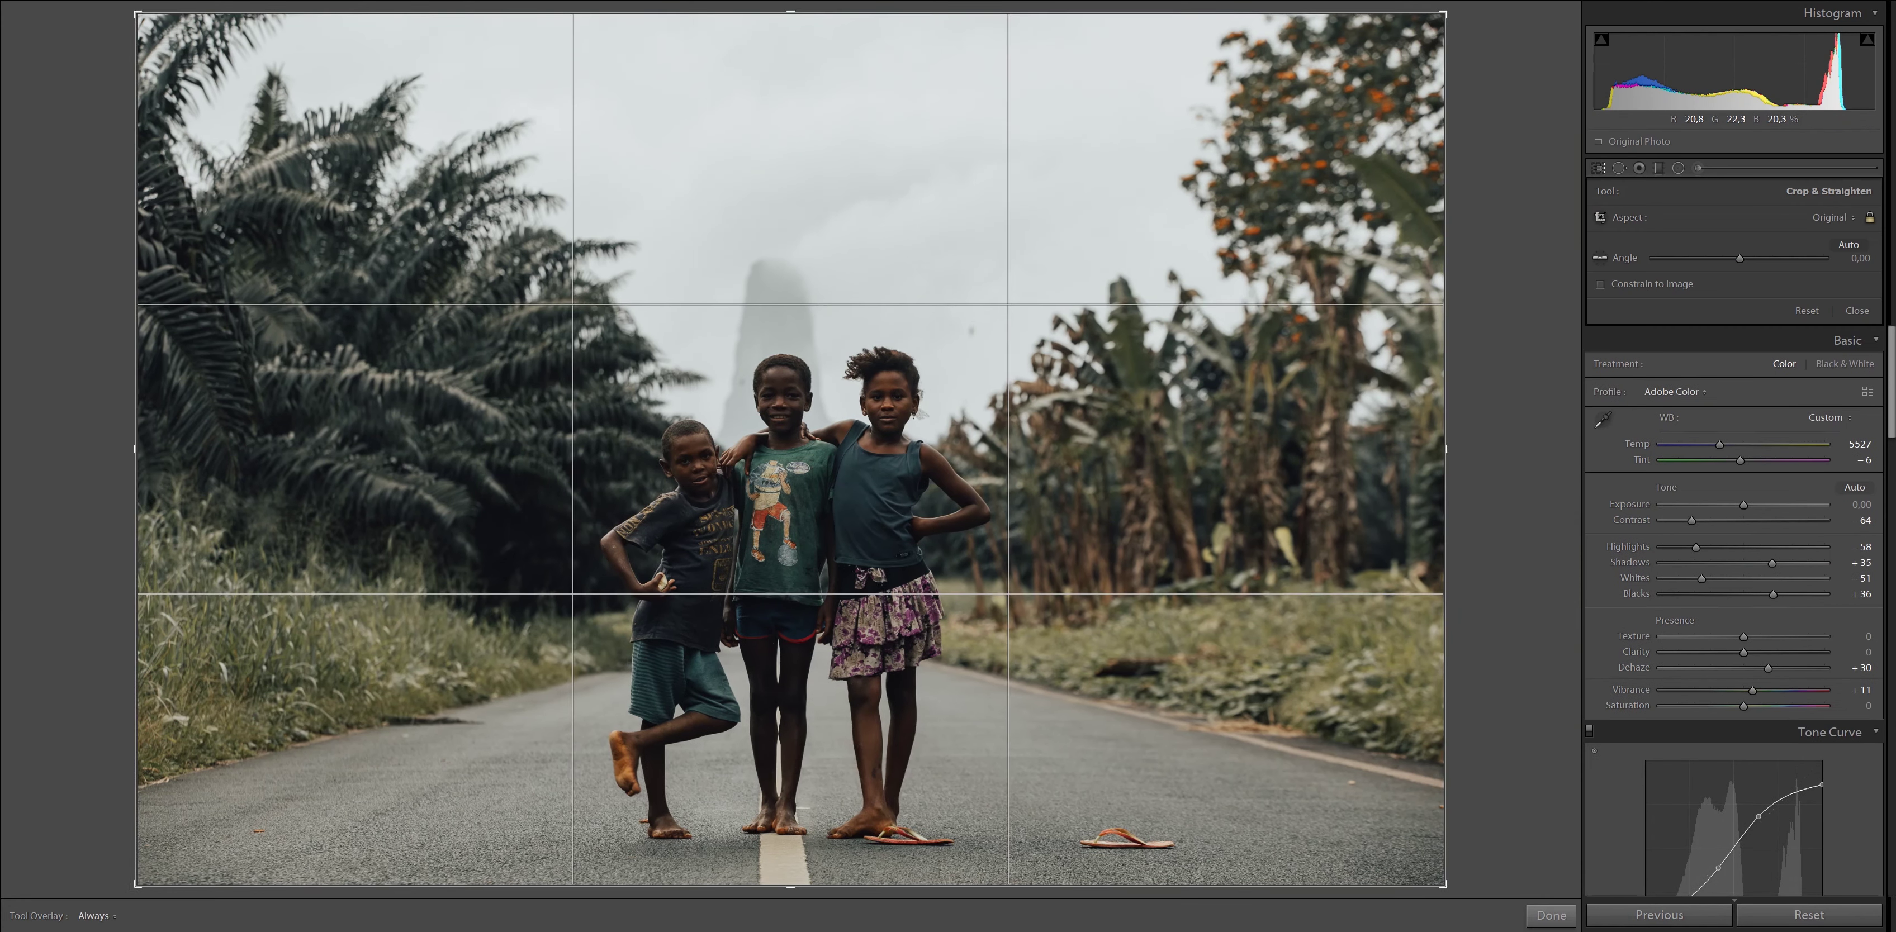
key("x")
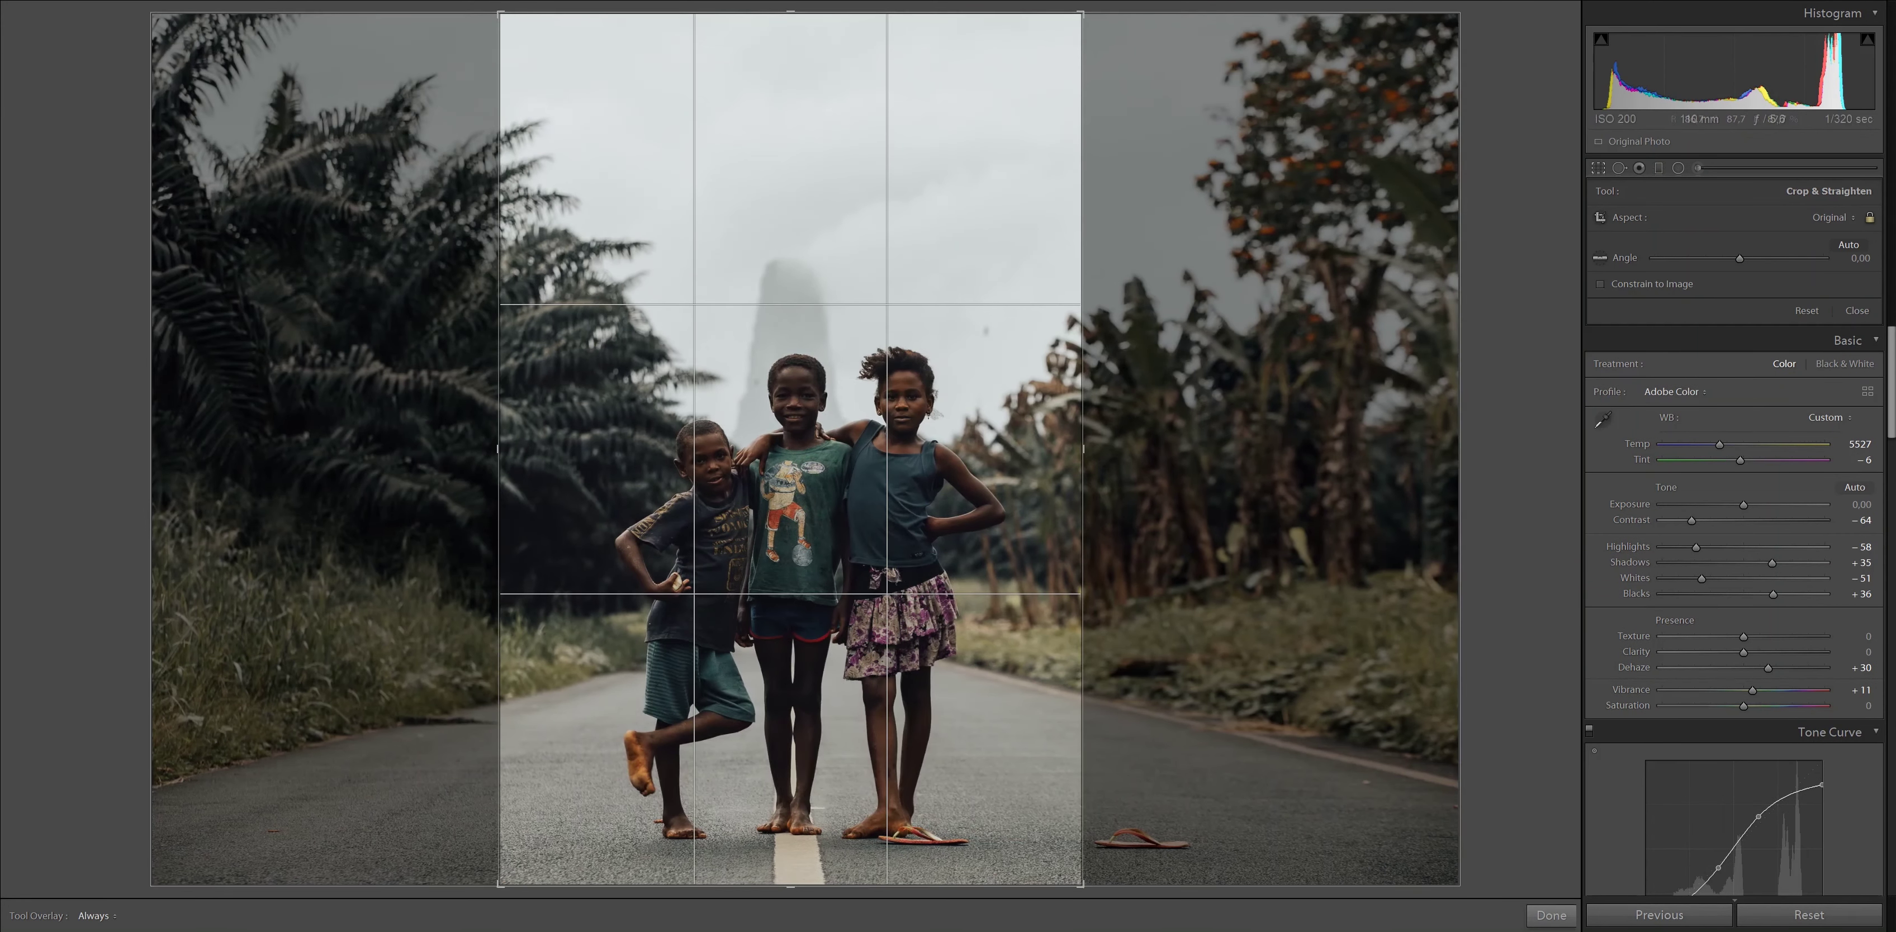
key("Return")
key("backslash")
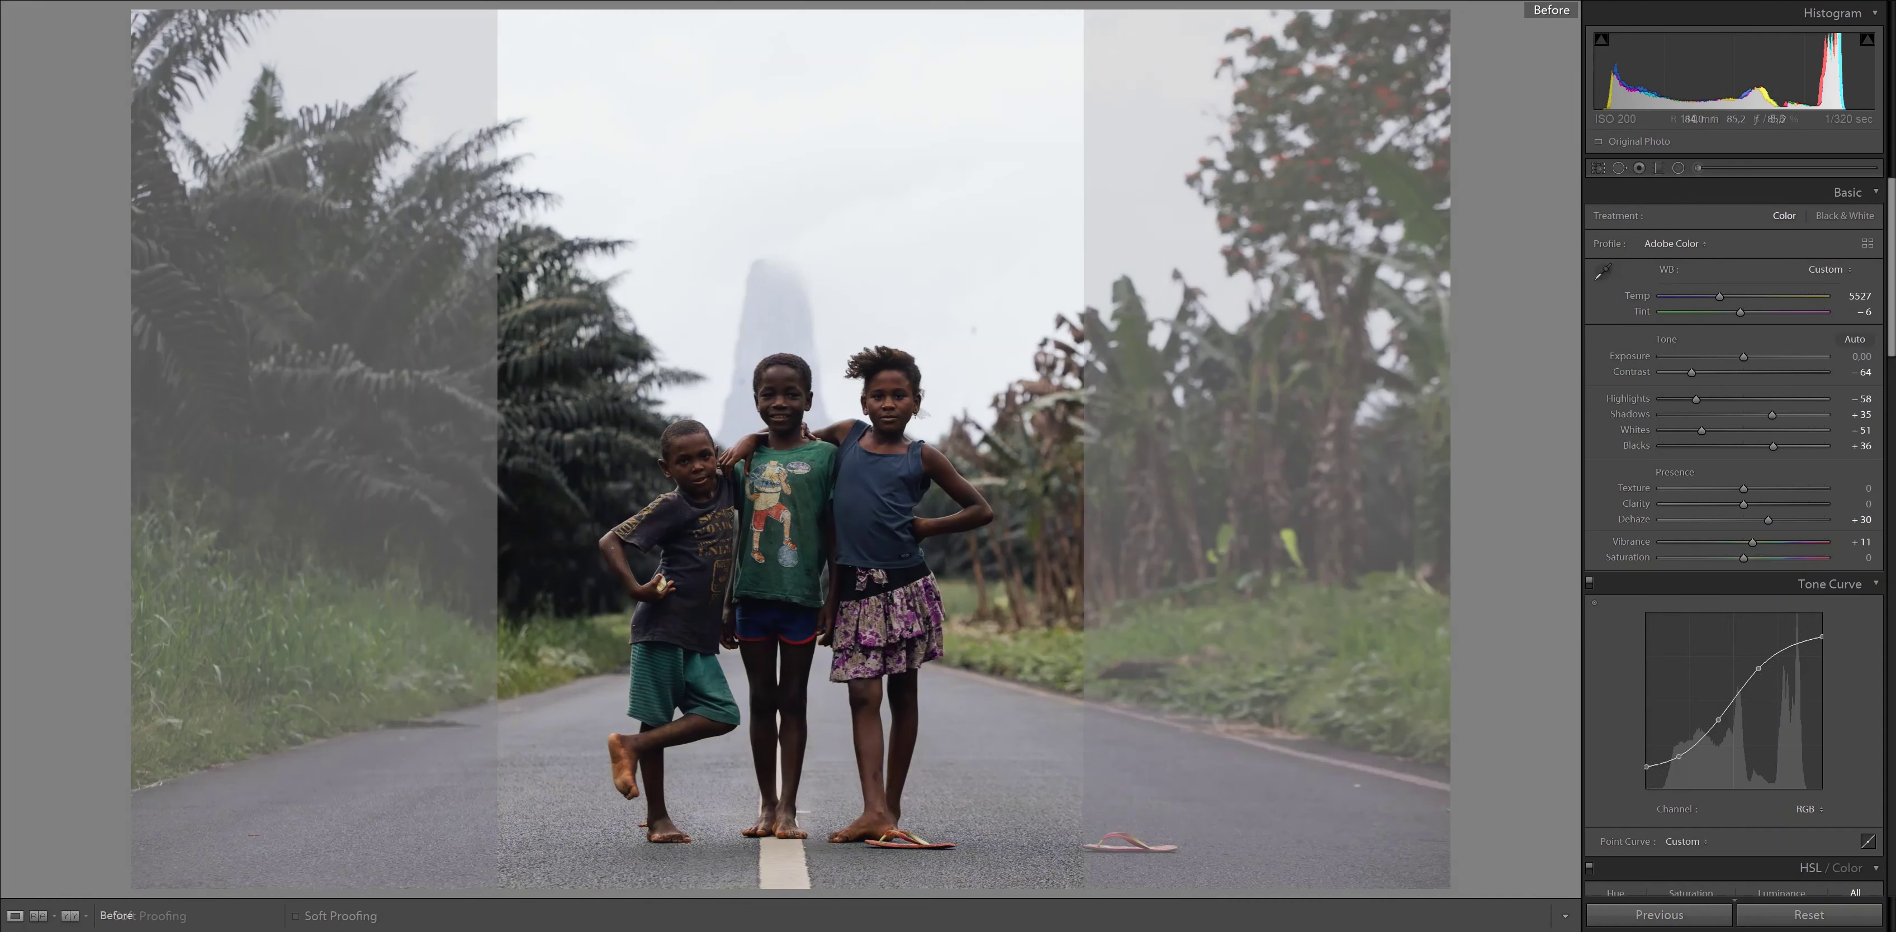
key("backslash")
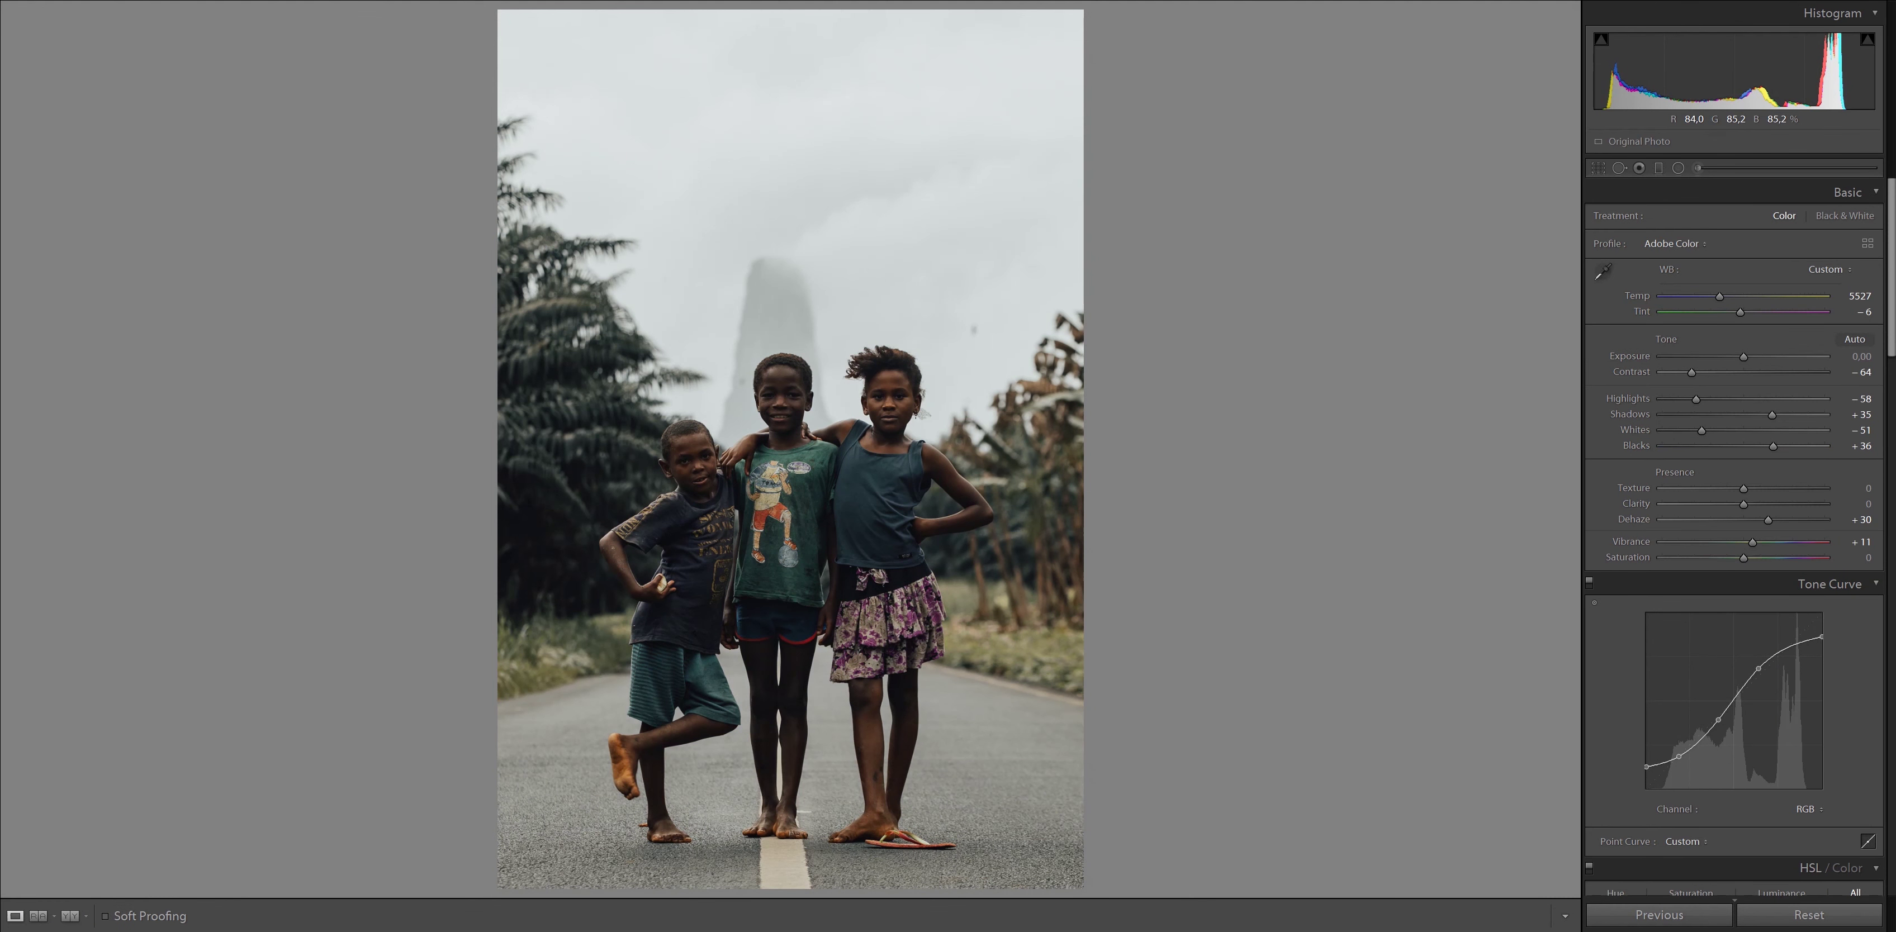
key("backslash")
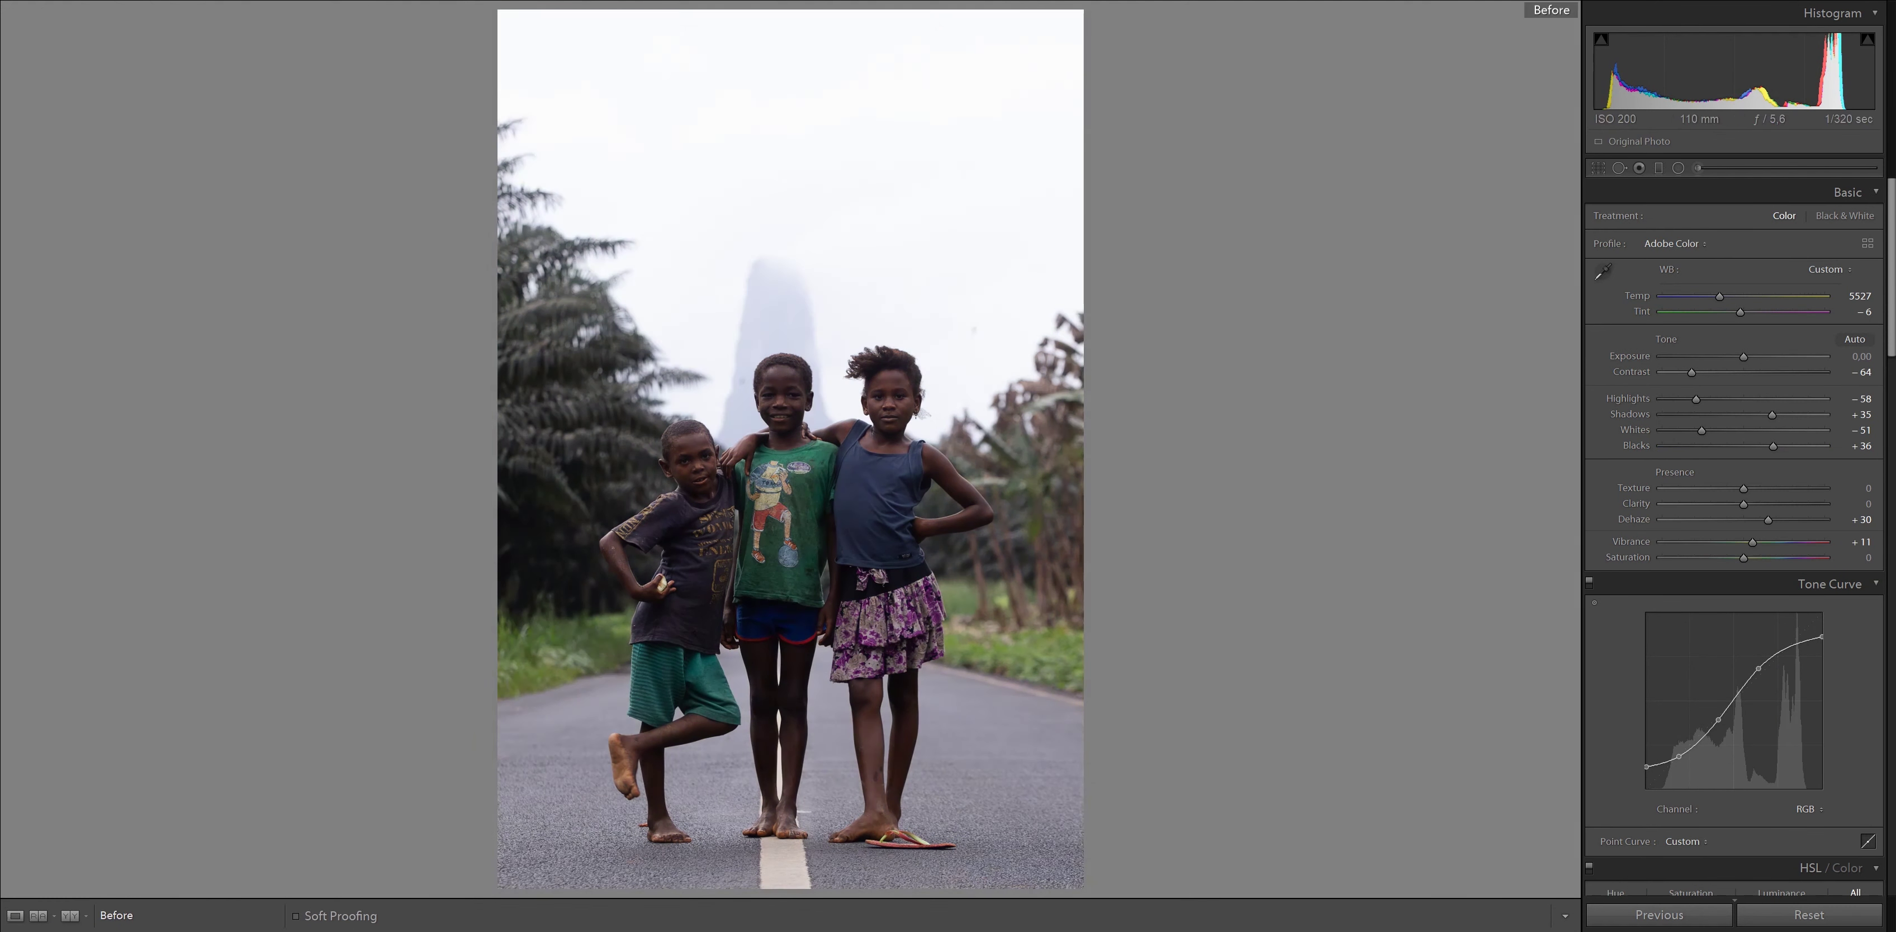
key("backslash")
key("backslash")
key("backslash")
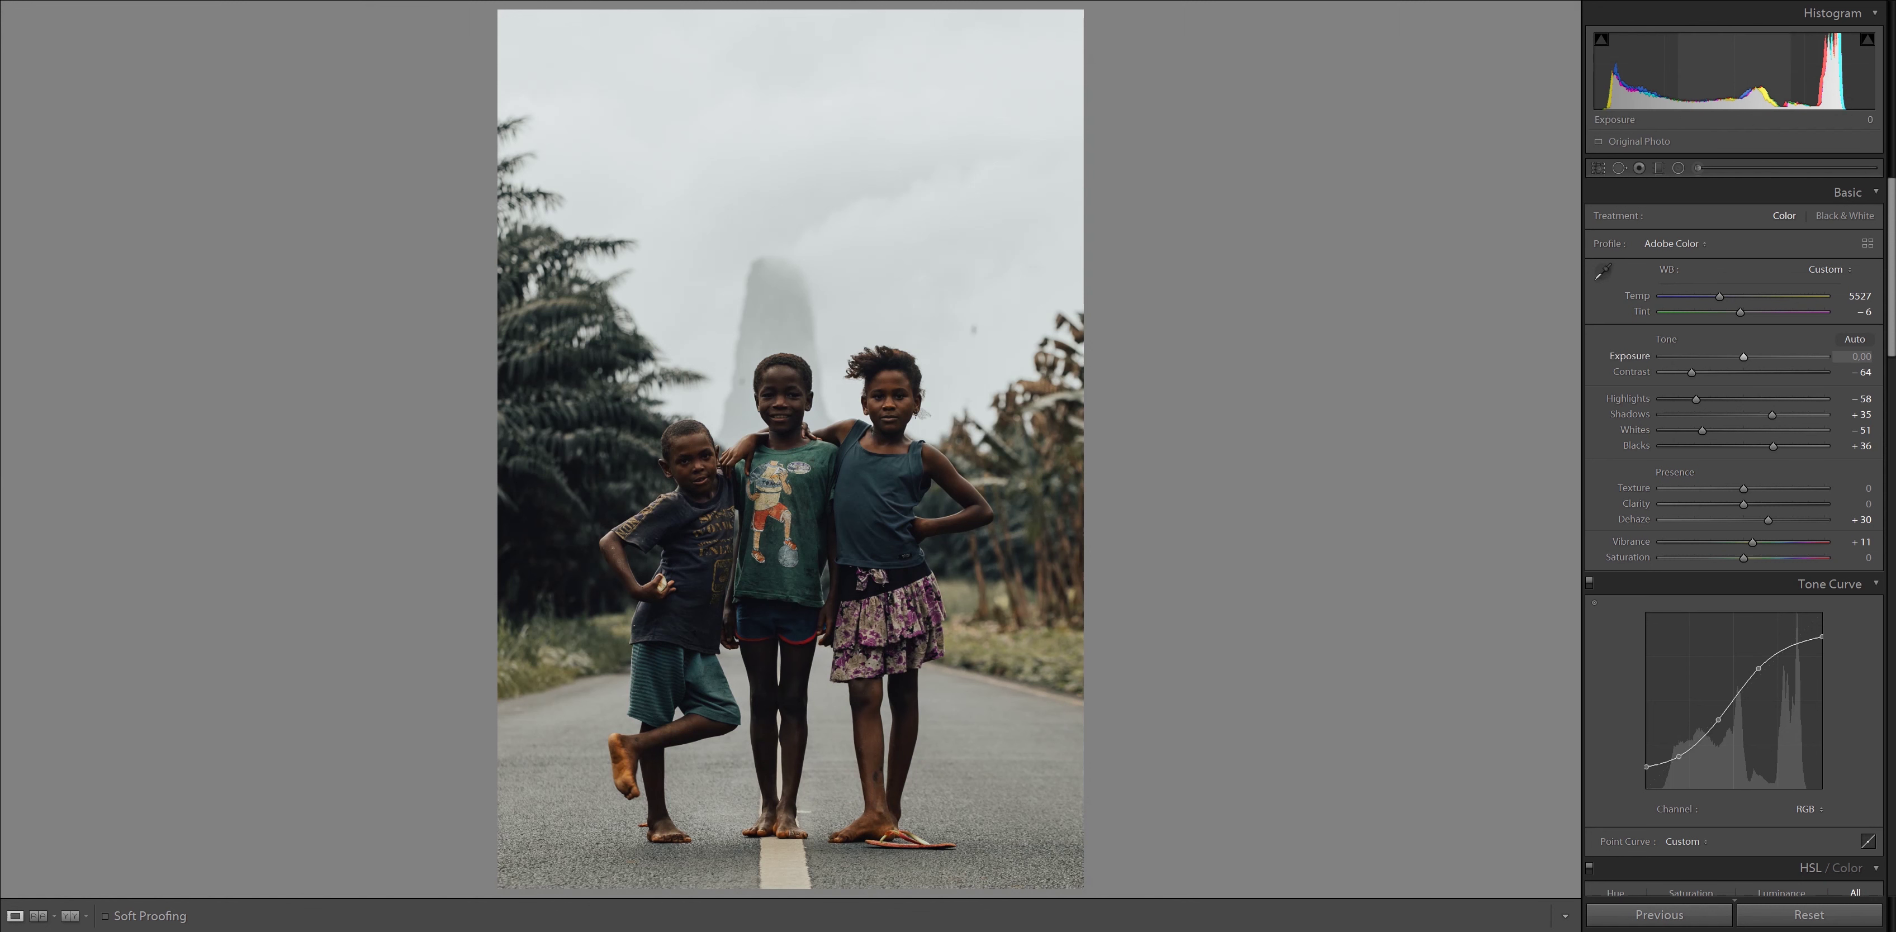
Set Temp to 4774, Exposure +0.24, Highlights -73 and Vibrance +20
left_click_drag(1859, 295, 1832, 296)
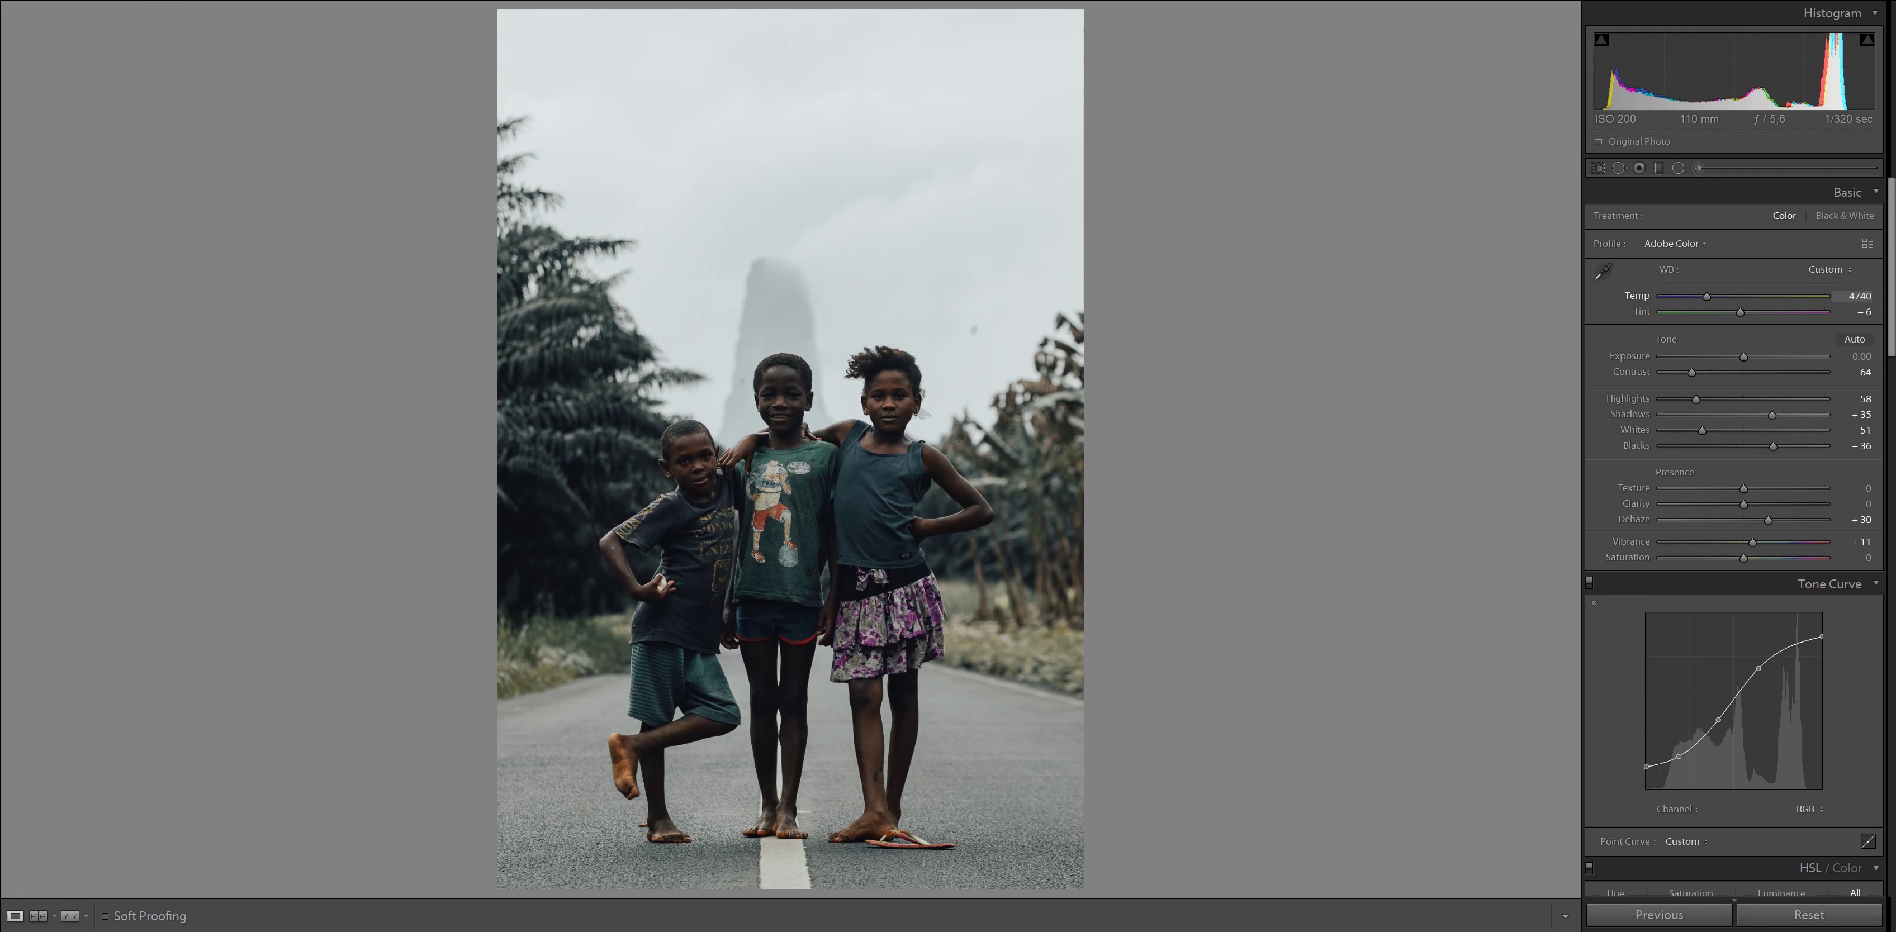
left_click_drag(1859, 295, 1836, 295)
key("backslash")
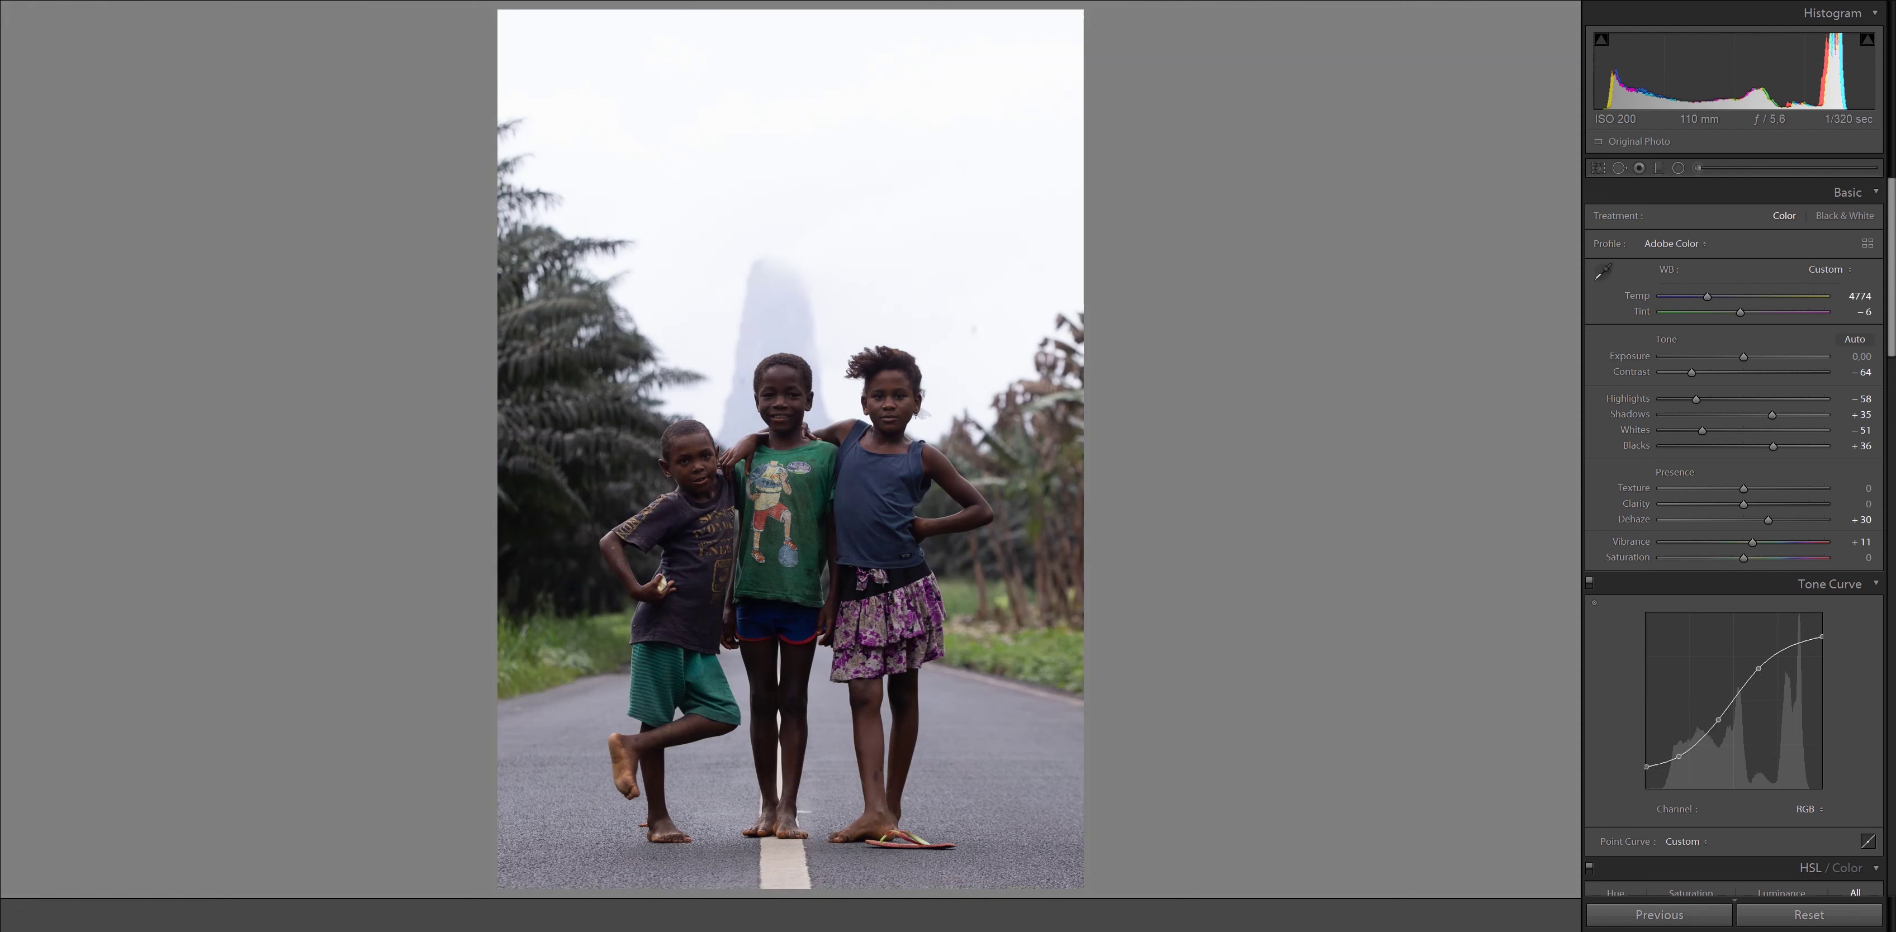
key("backslash")
left_click_drag(1743, 357, 1684, 398)
key("backslash")
key("backslash")
key("backslash")
key("backslash")
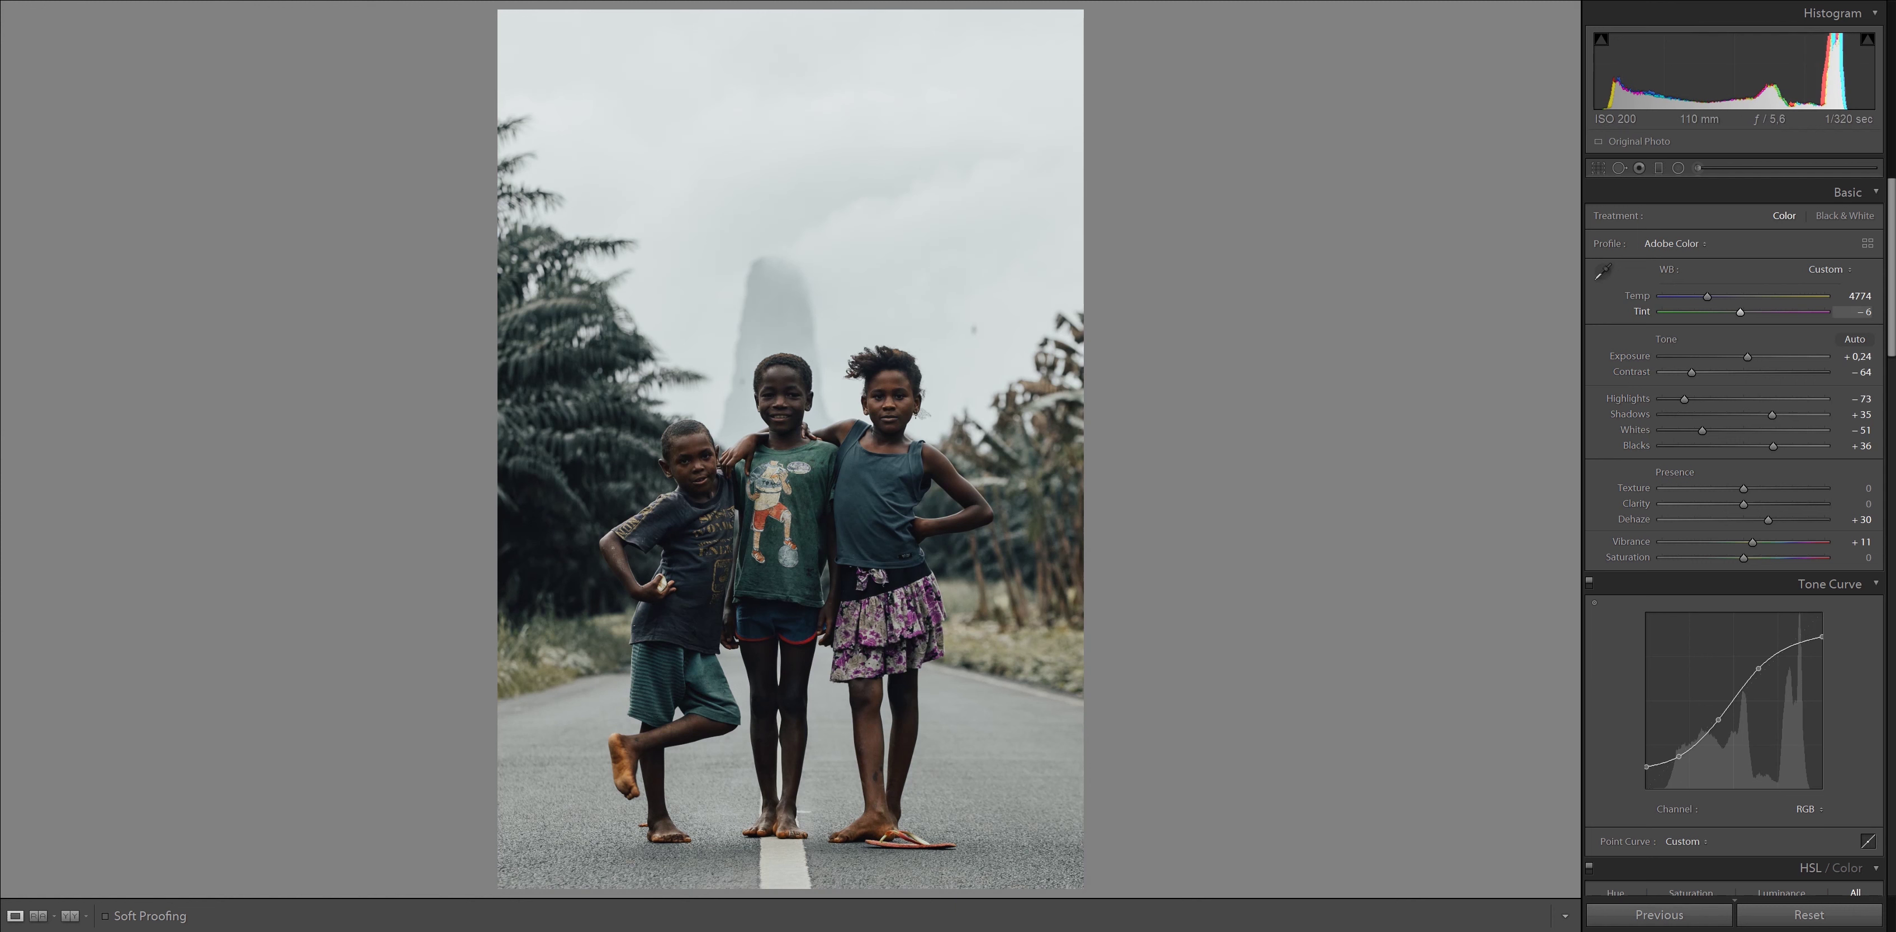
left_click_drag(1752, 542, 1776, 542)
key("backslash")
key("backslash")
Recrop the photo to a 4 x 5 portrait ratio
key("r")
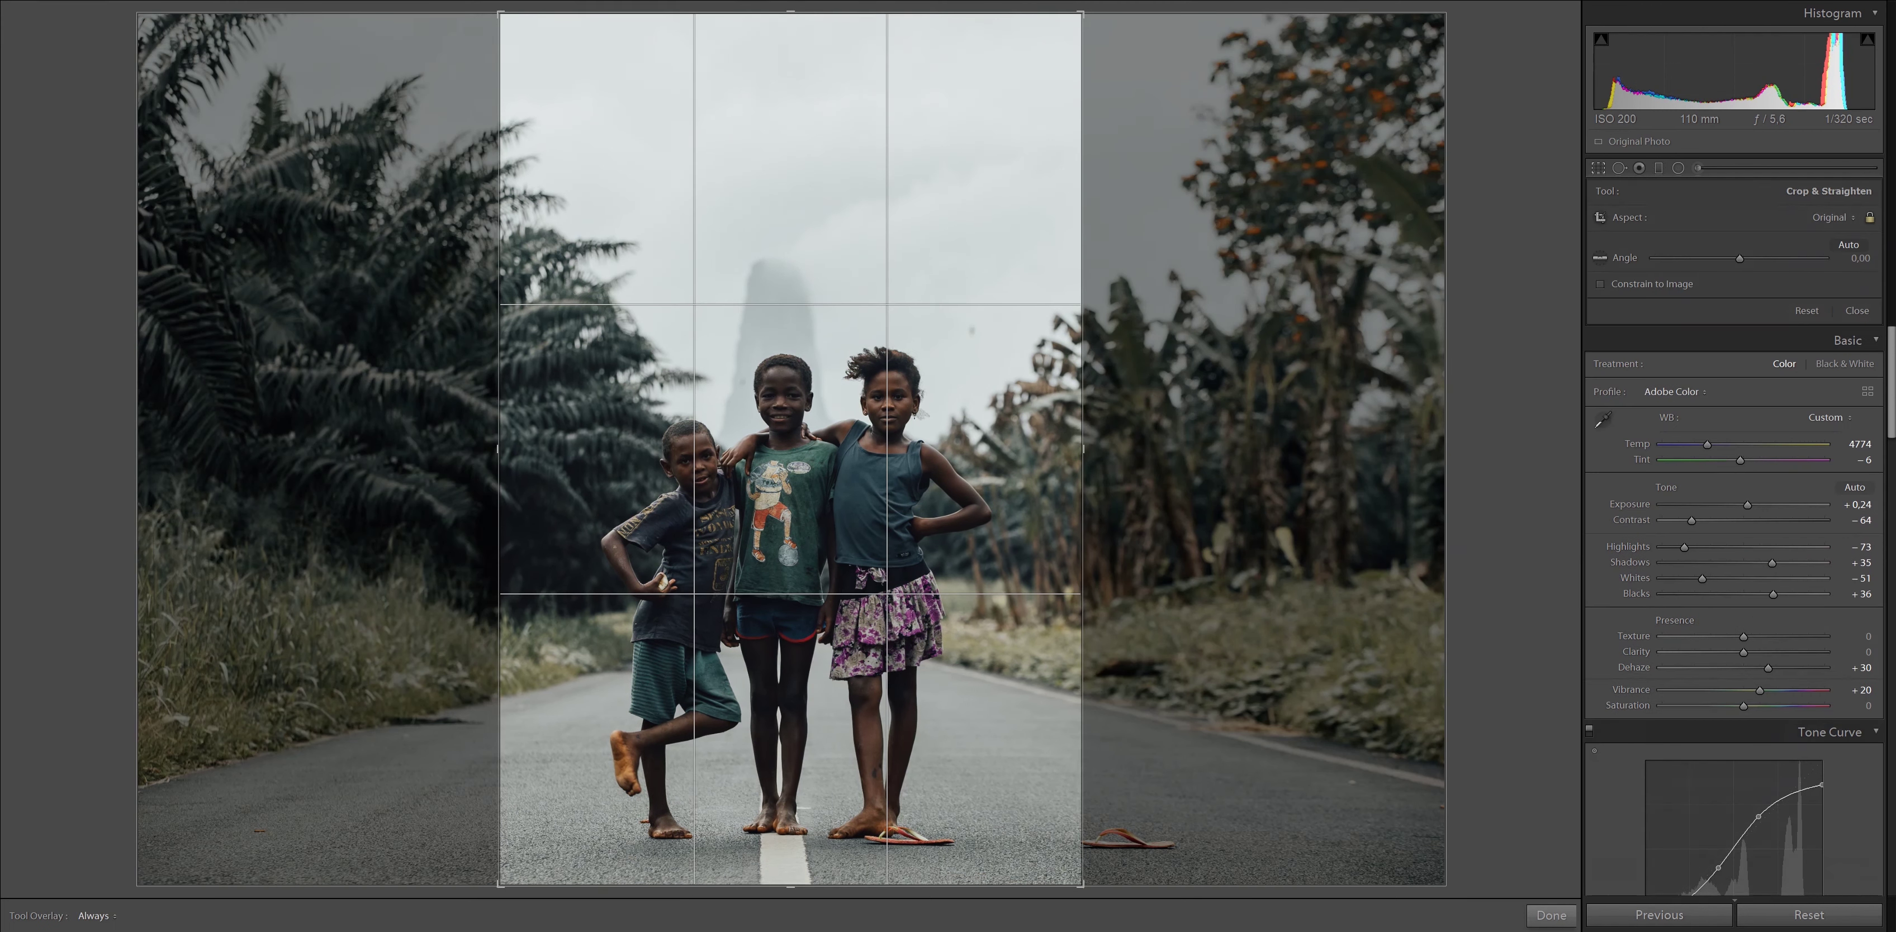
left_click(1833, 217)
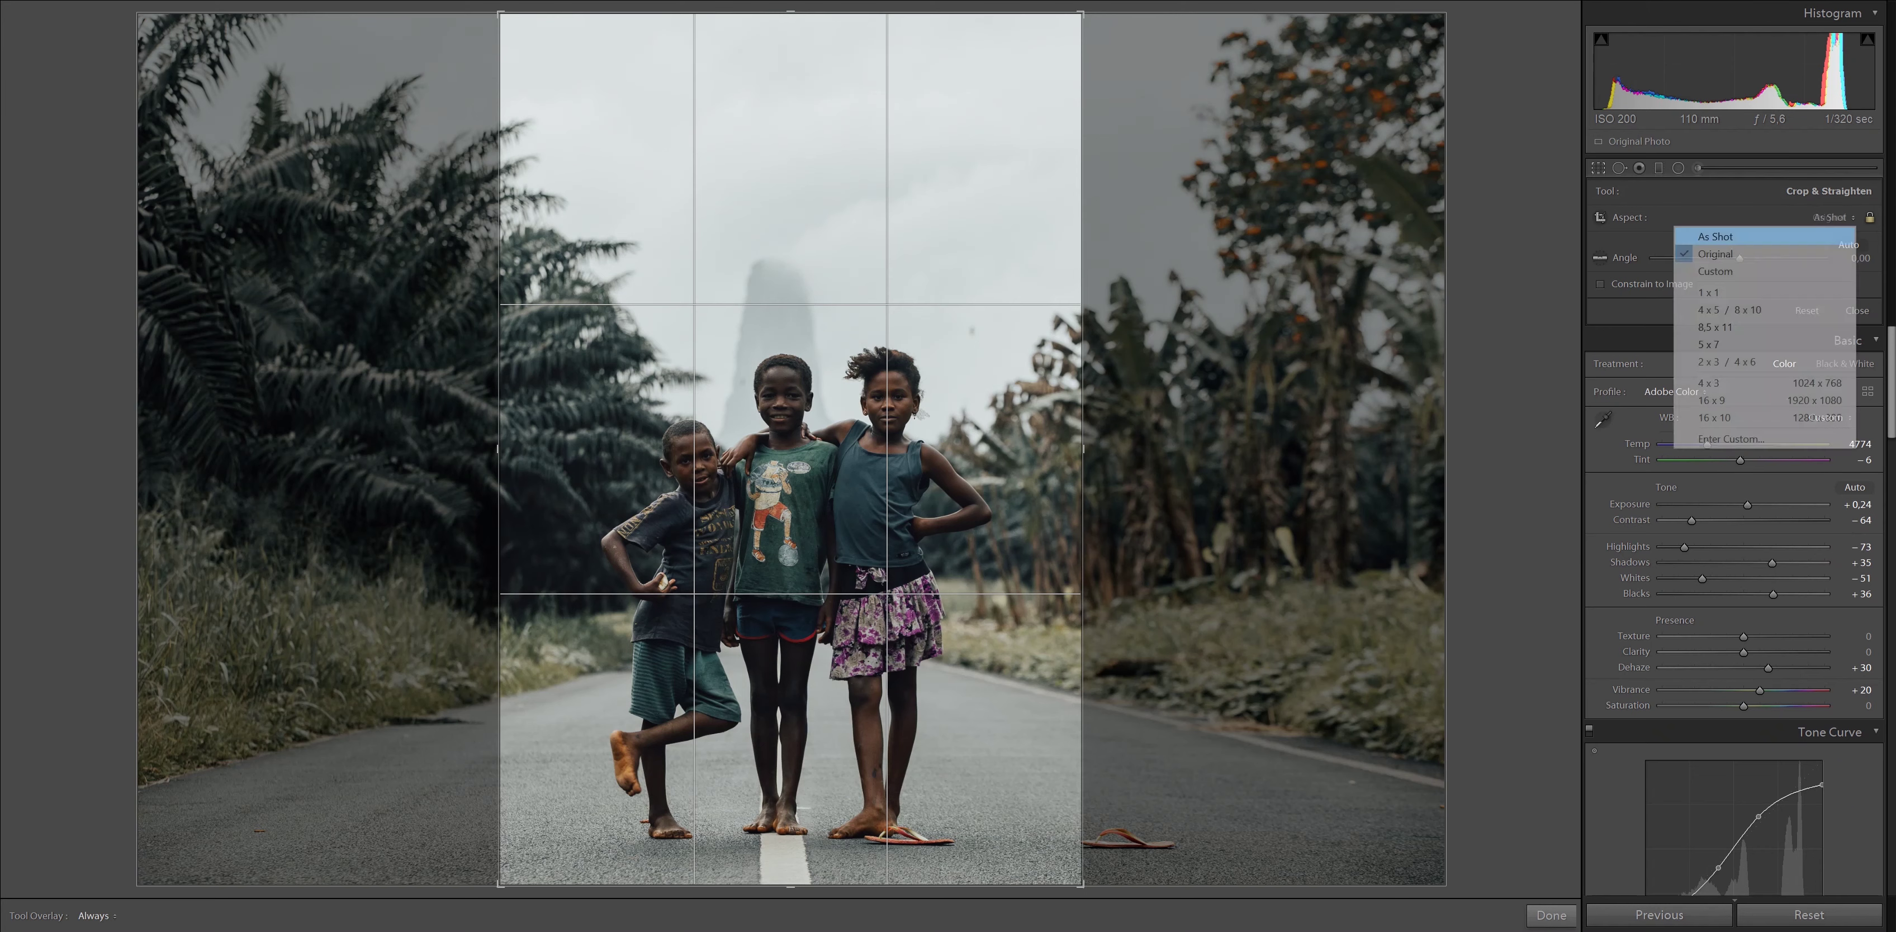
left_click(1714, 237)
left_click(1832, 218)
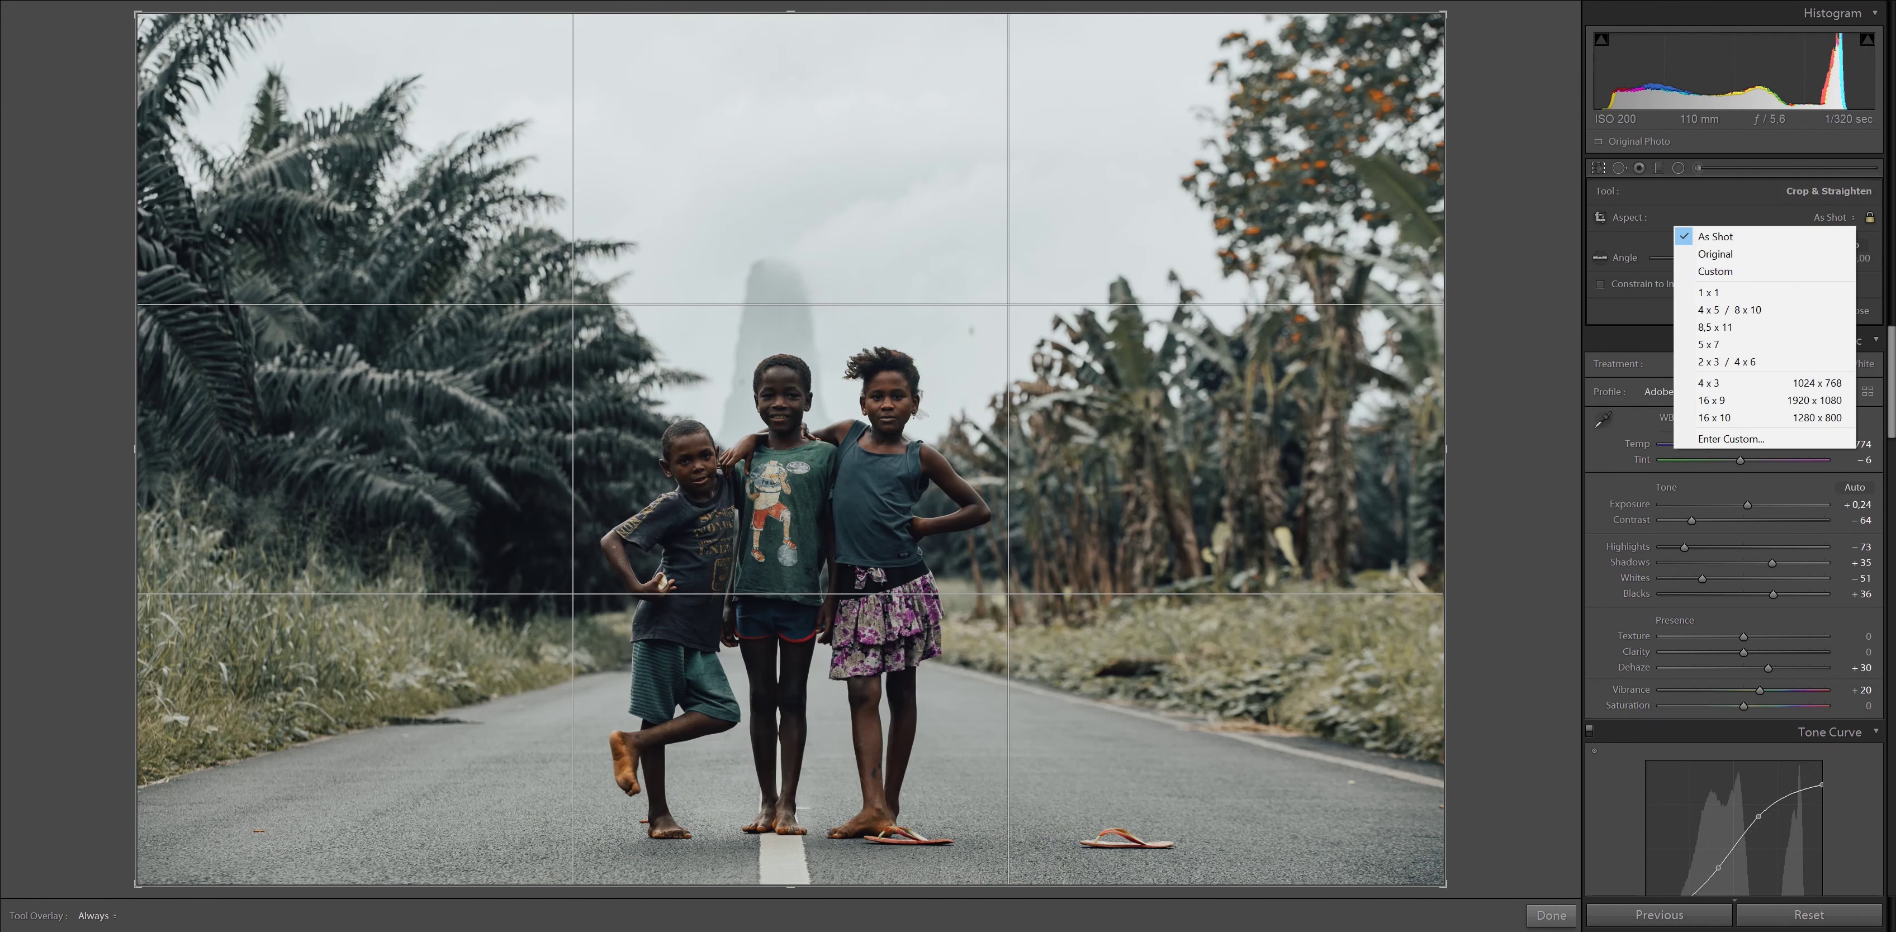
left_click(1763, 310)
key("x")
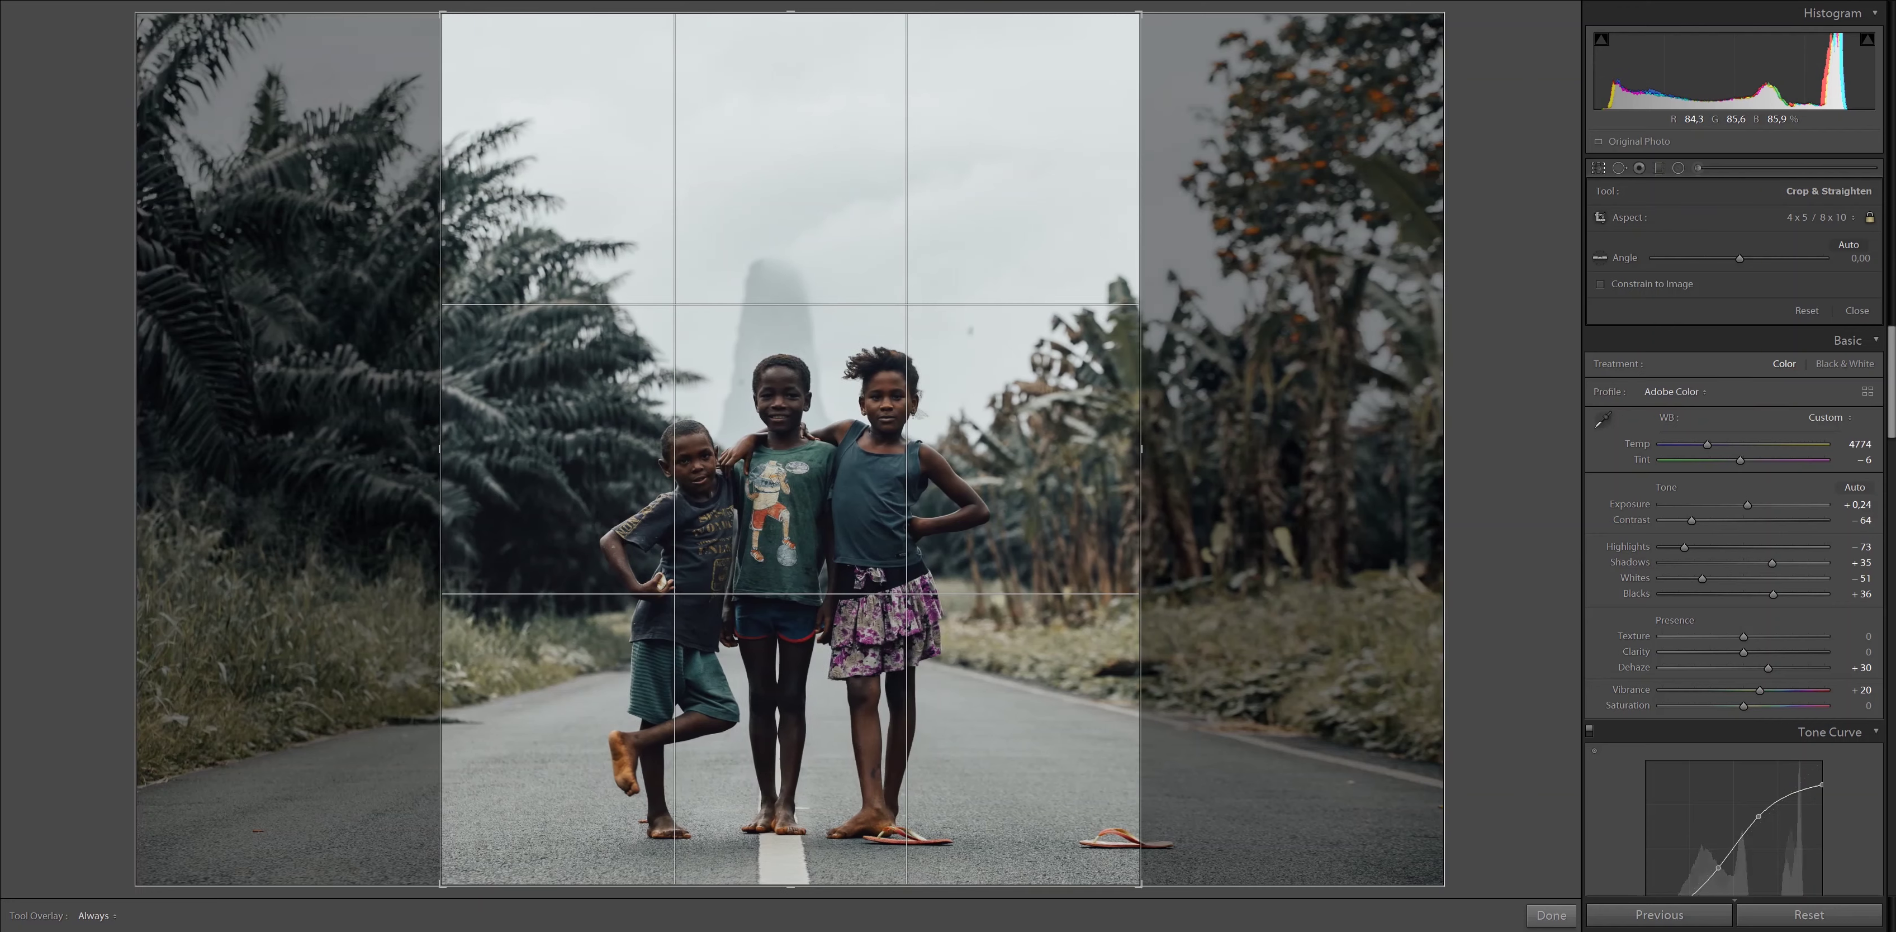
key("Return")
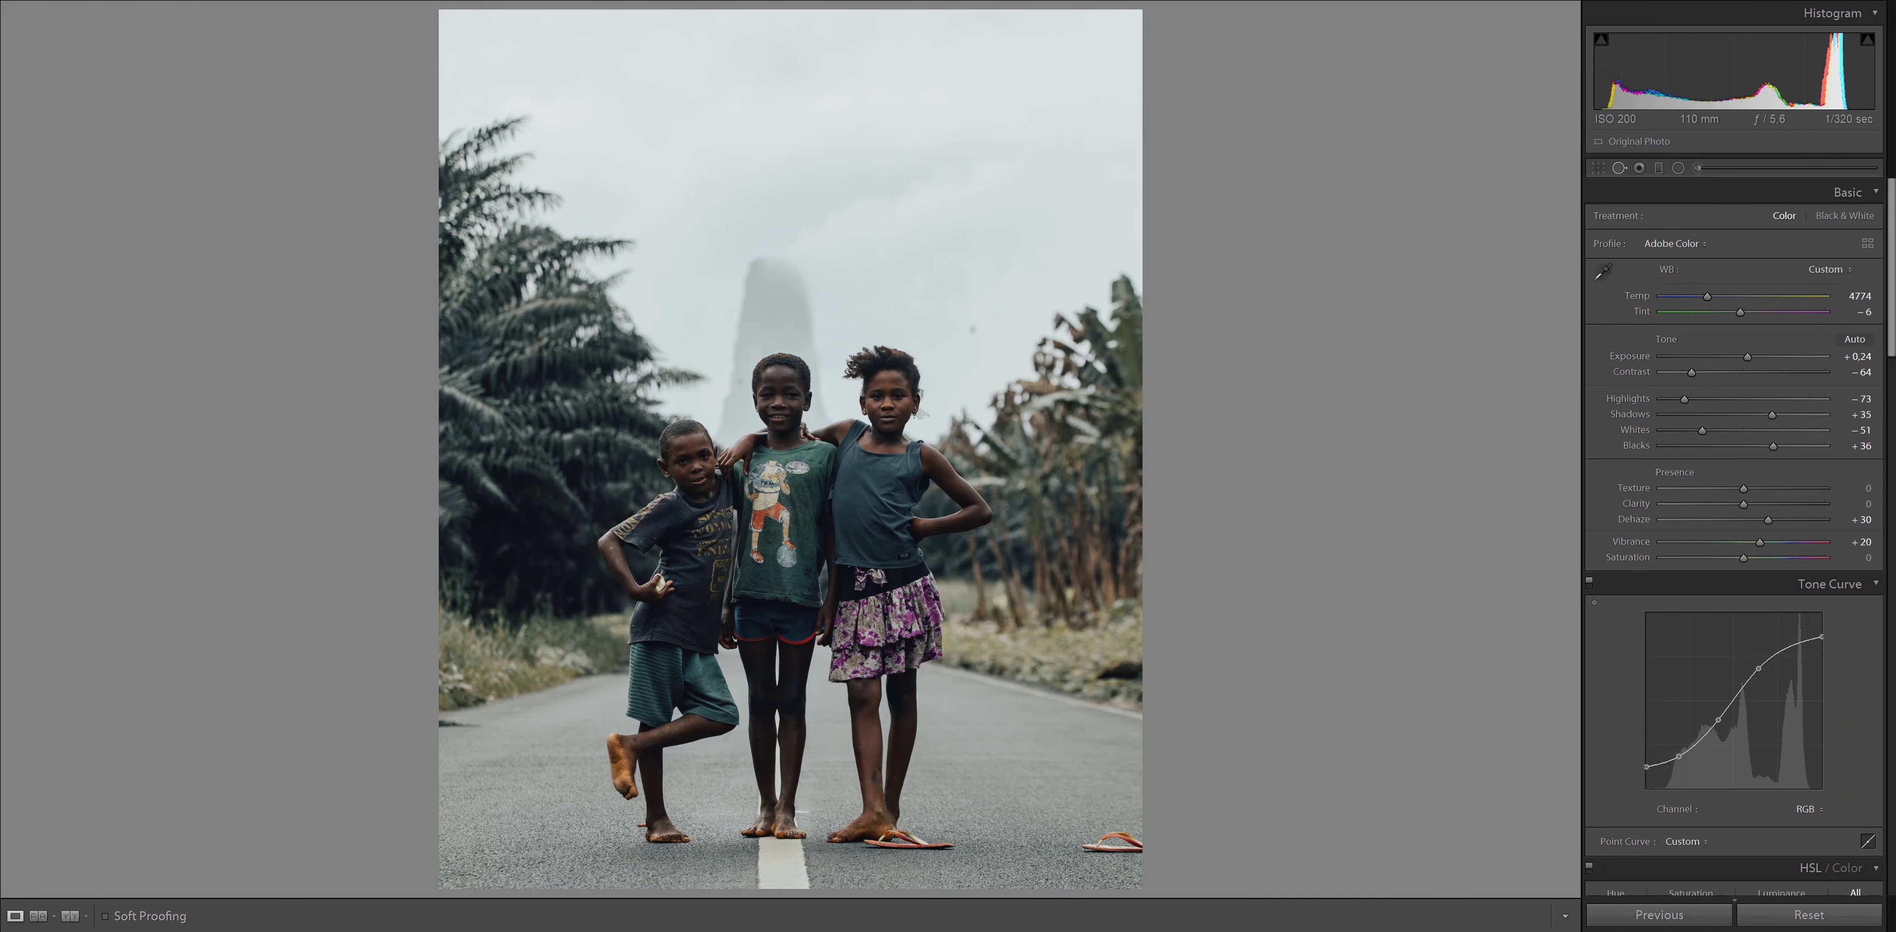
Heal away the stray flip-flop, sampling the road just to its left
key("q")
left_click_drag(1085, 846, 1122, 843)
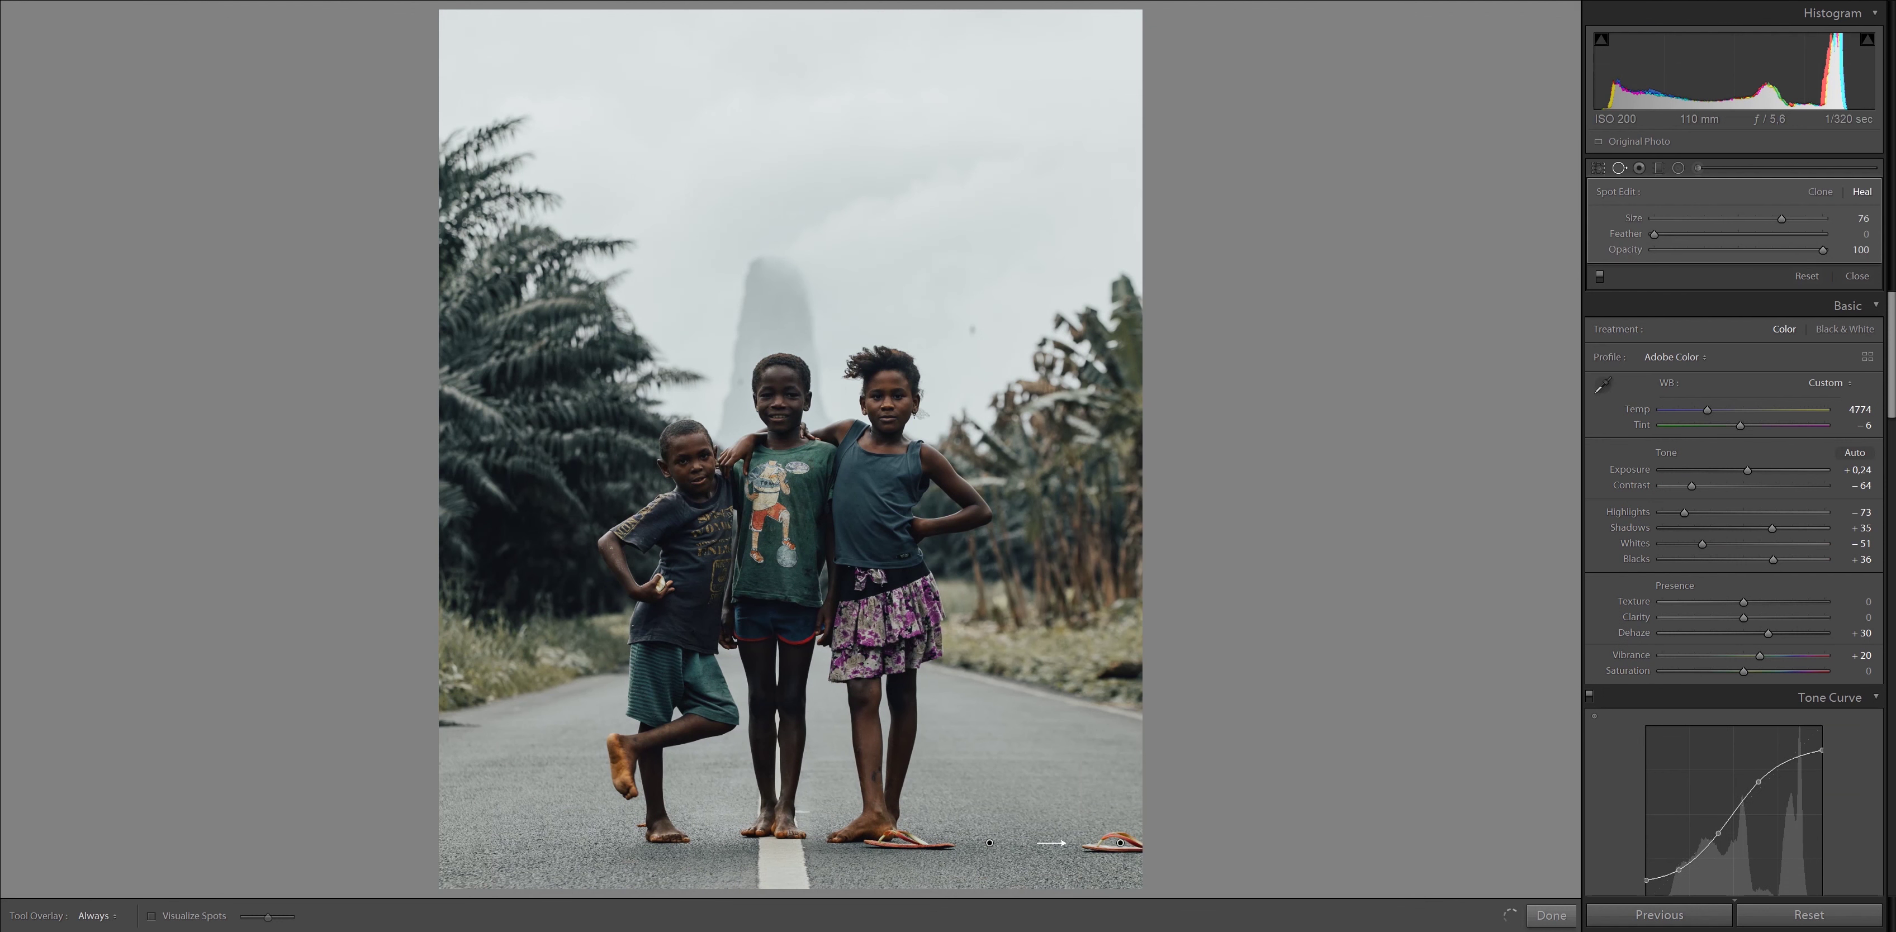
left_click(1067, 846)
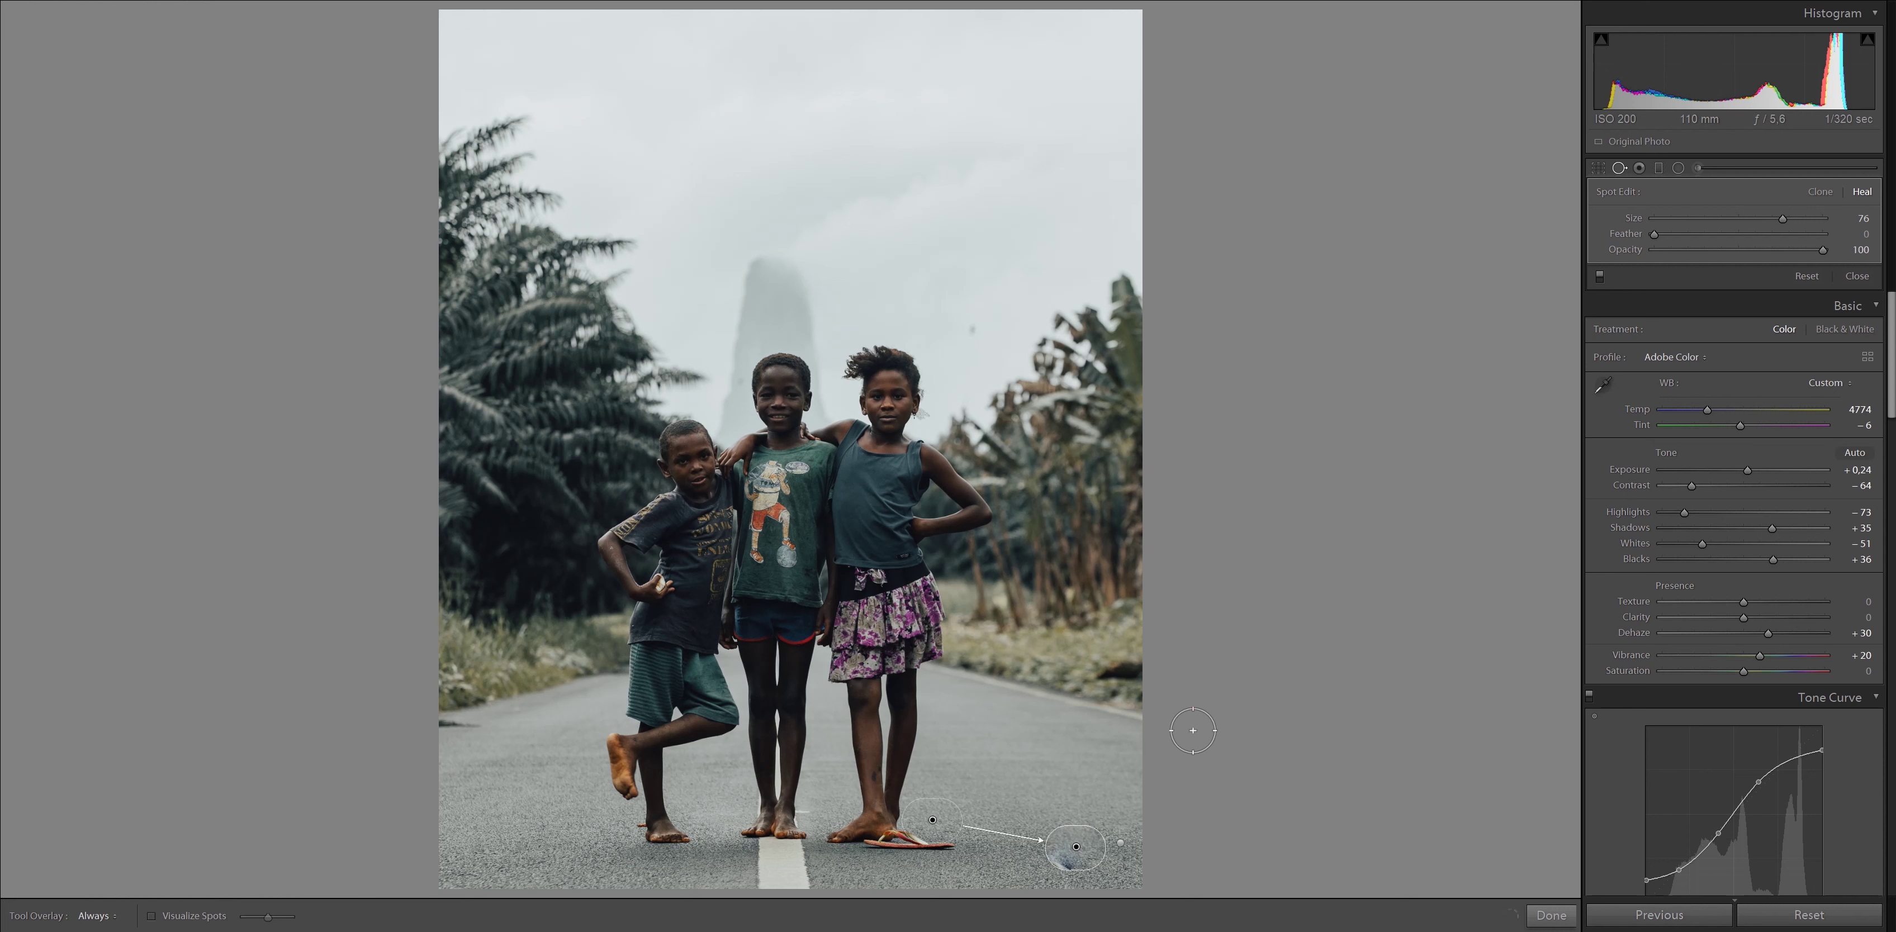
left_click_drag(971, 798, 999, 846)
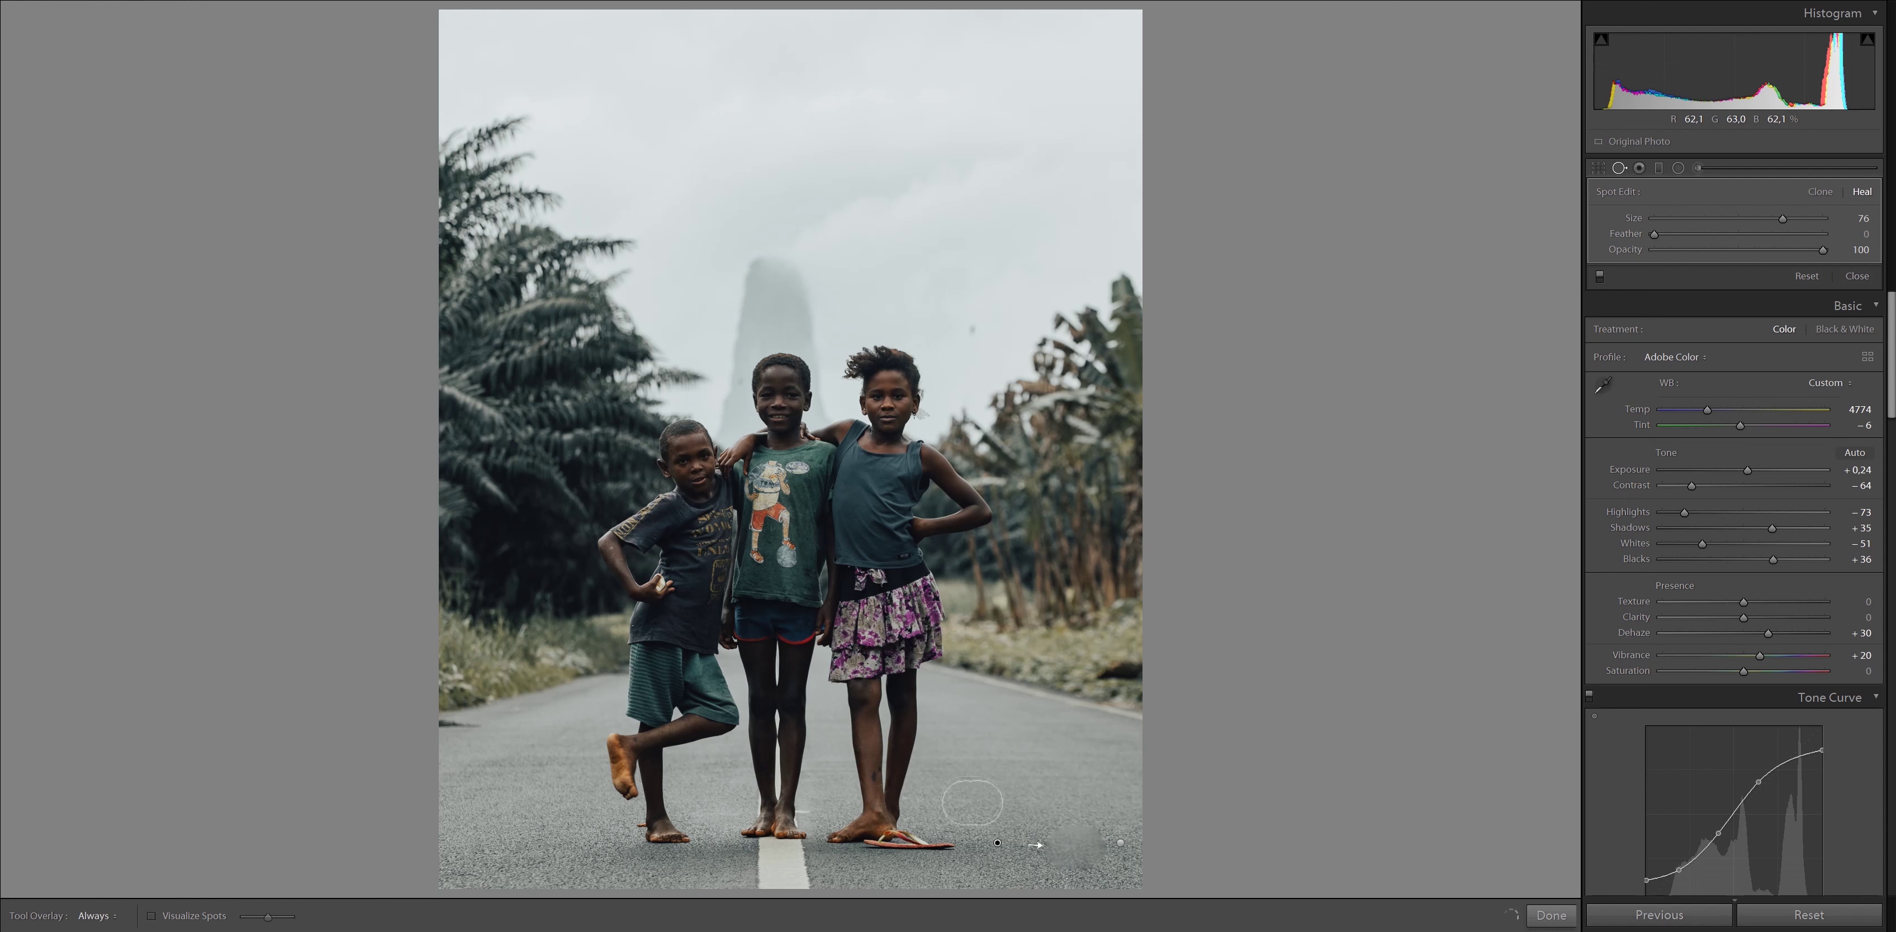
left_click(1419, 672)
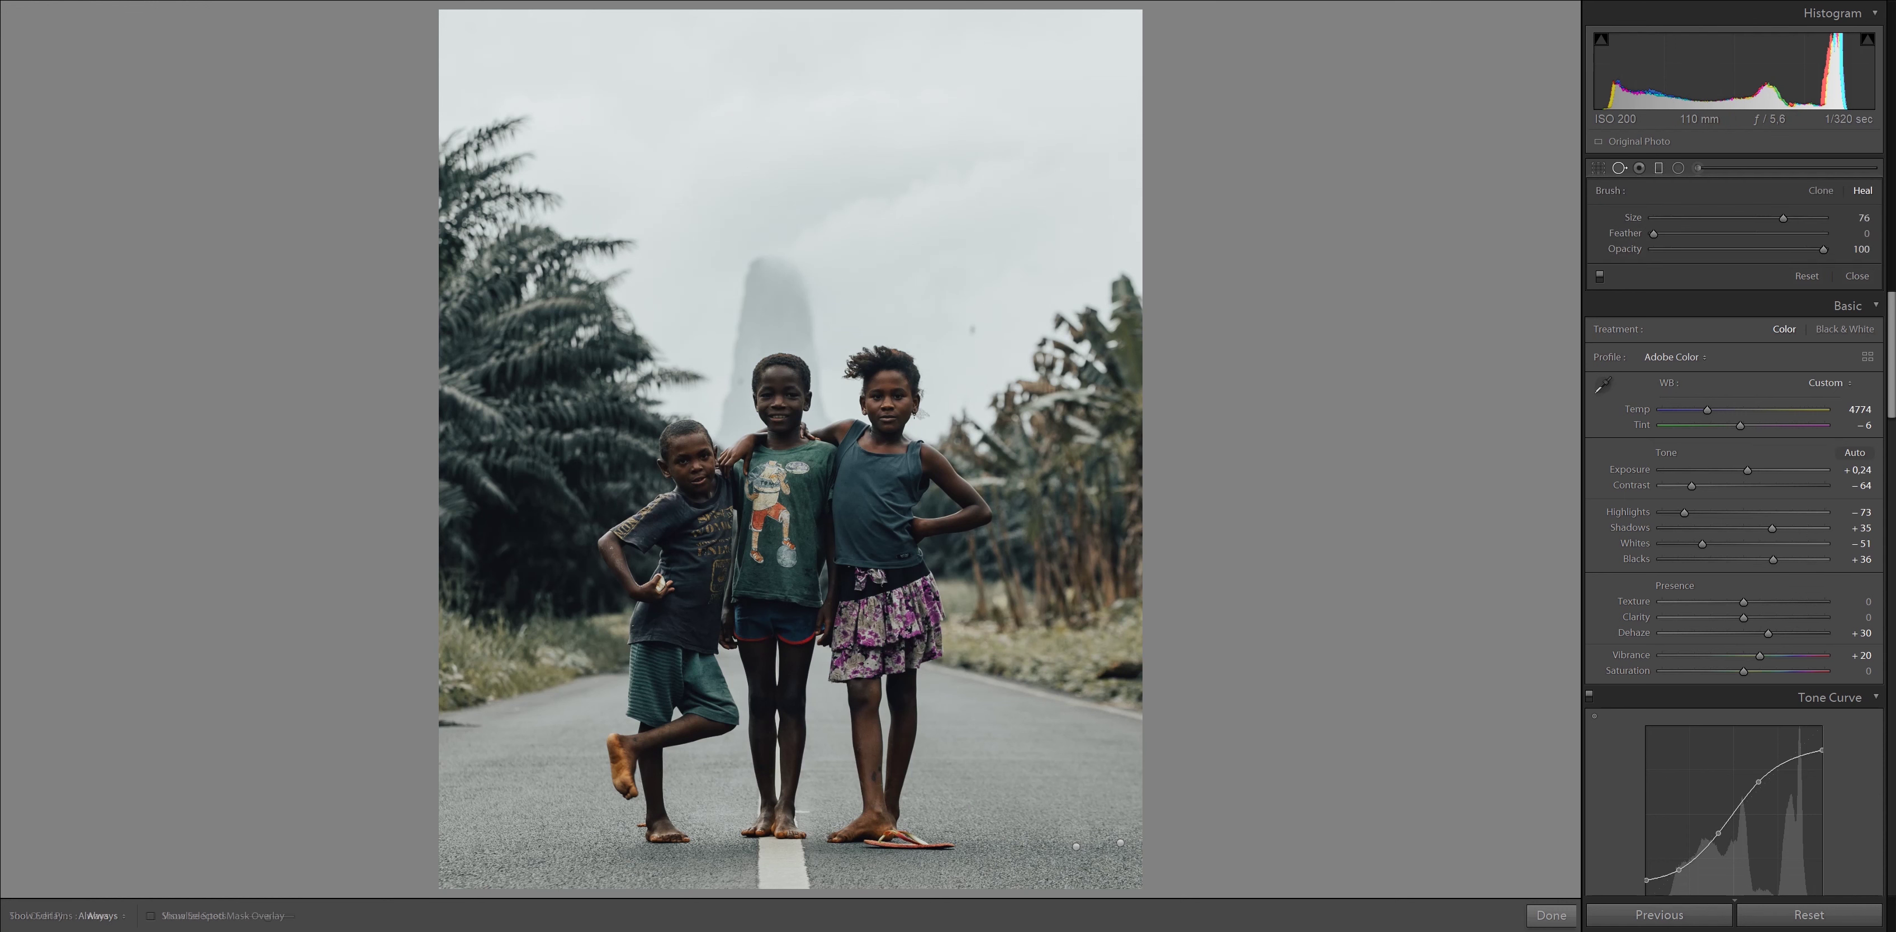
Add a graduated filter at Exposure -1.37, tilted to darken the road at the bottom
key("m")
left_click_drag(1131, 890, 1076, 616)
mouse_move(425, 858)
left_mouse_down()
mouse_move(482, 708)
mouse_move(444, 740)
left_mouse_up()
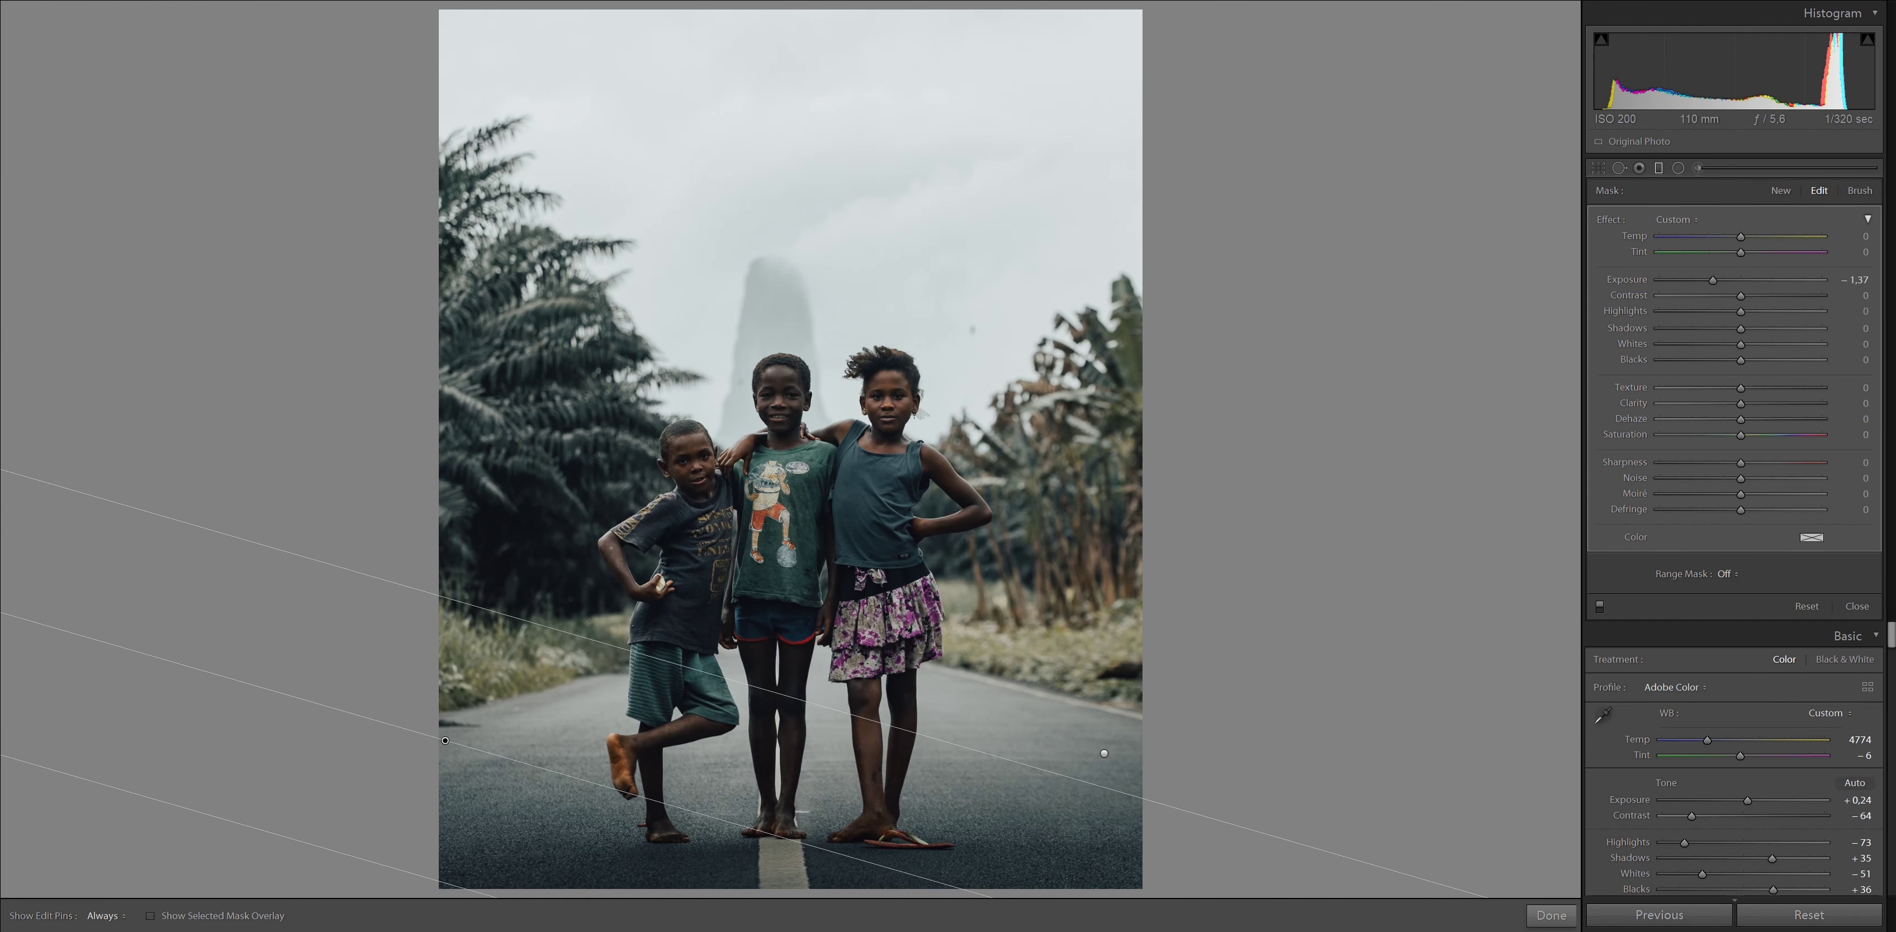
Darken the top of the sky with a gradient and set Clarity to -14
left_click_drag(800, 14, 799, 361)
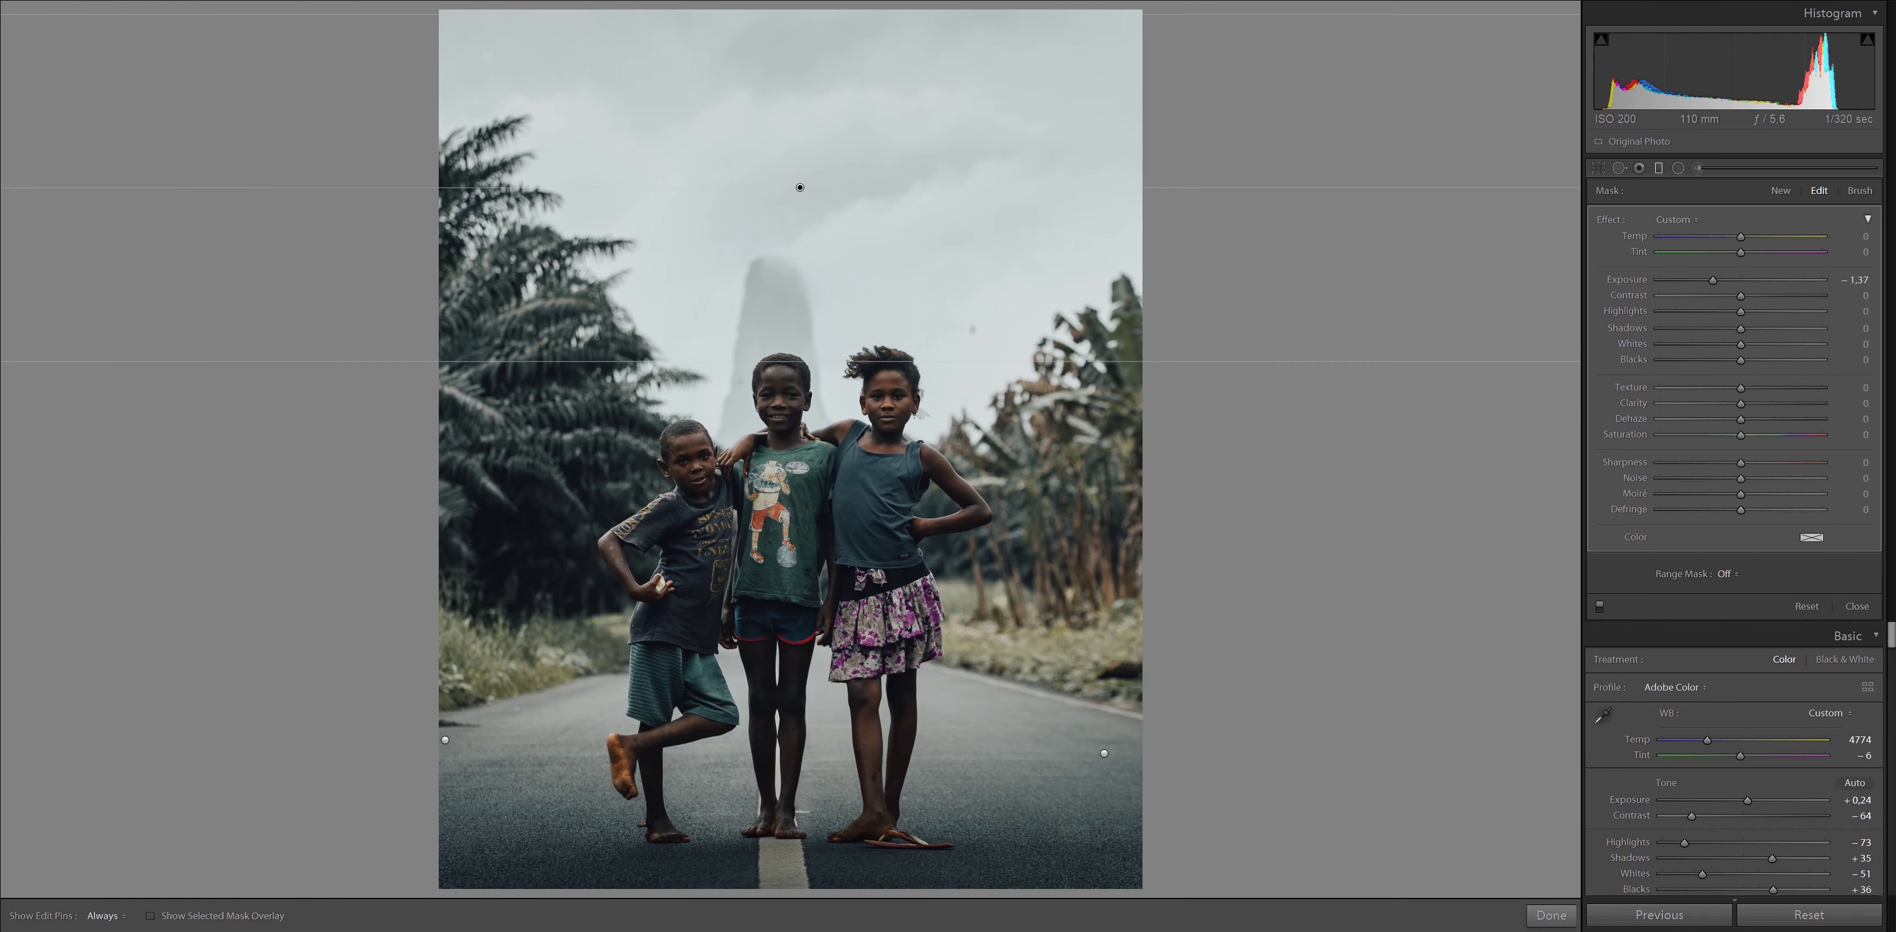
key("m")
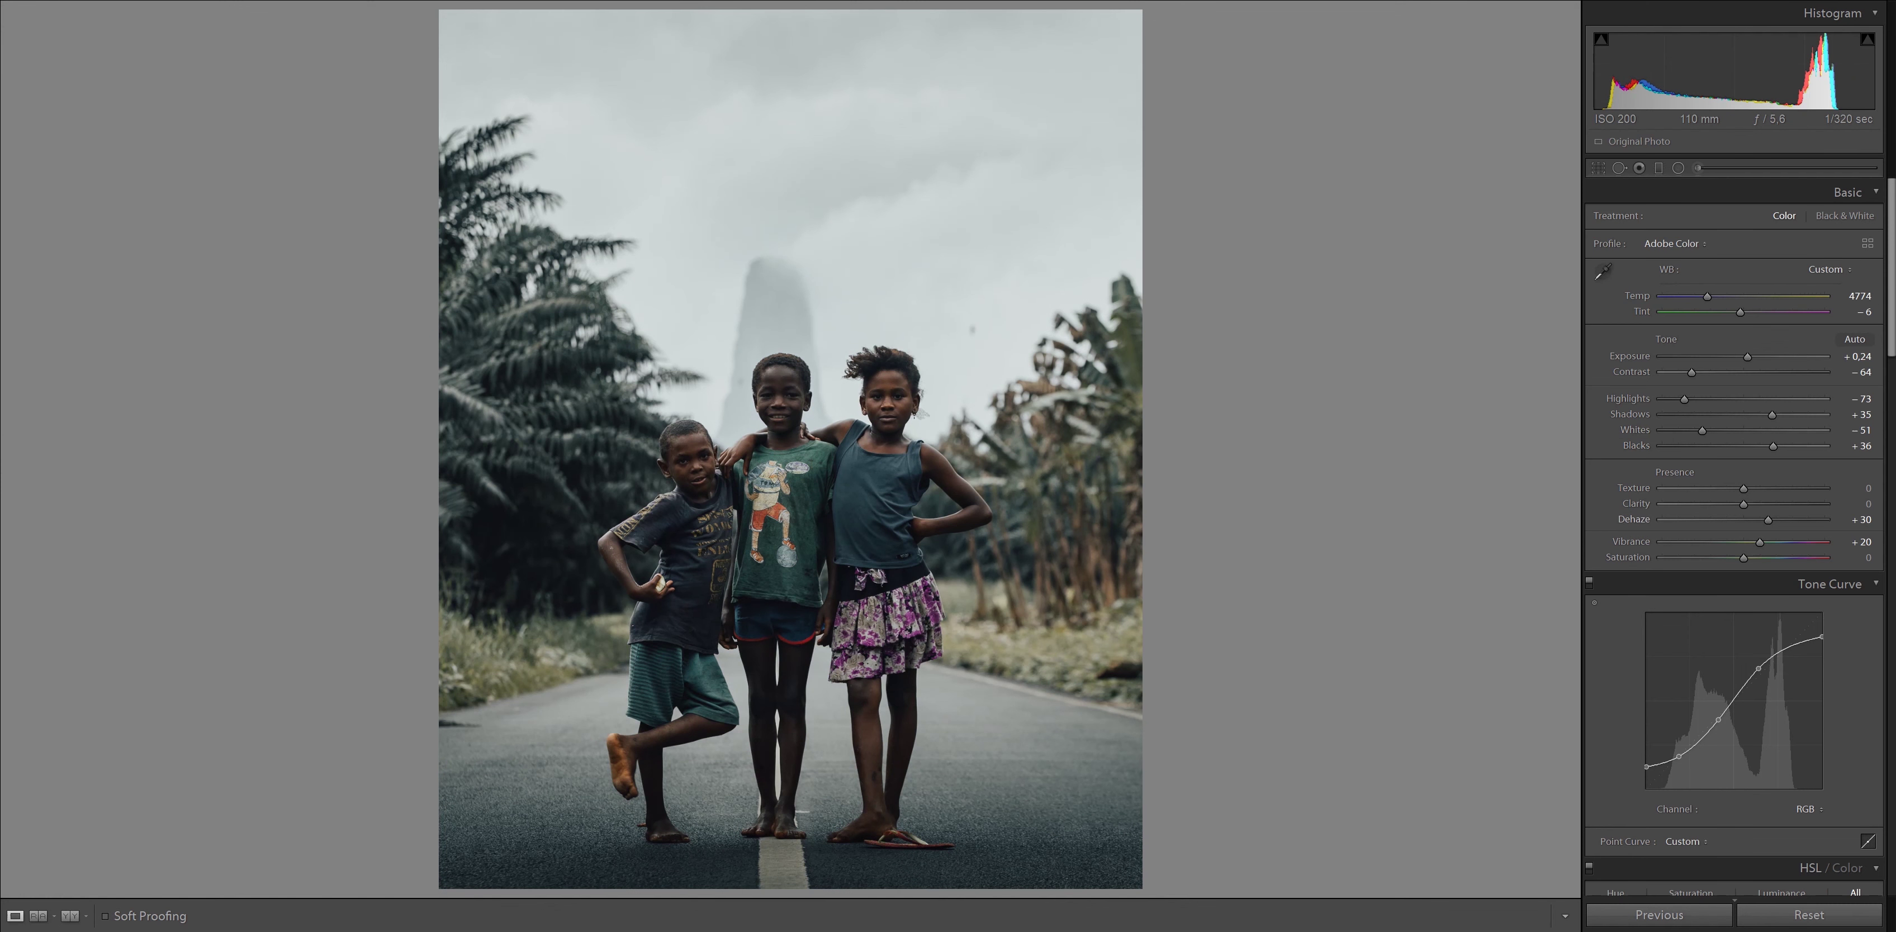
key("comma")
key("comma")
key("comma")
key("comma")
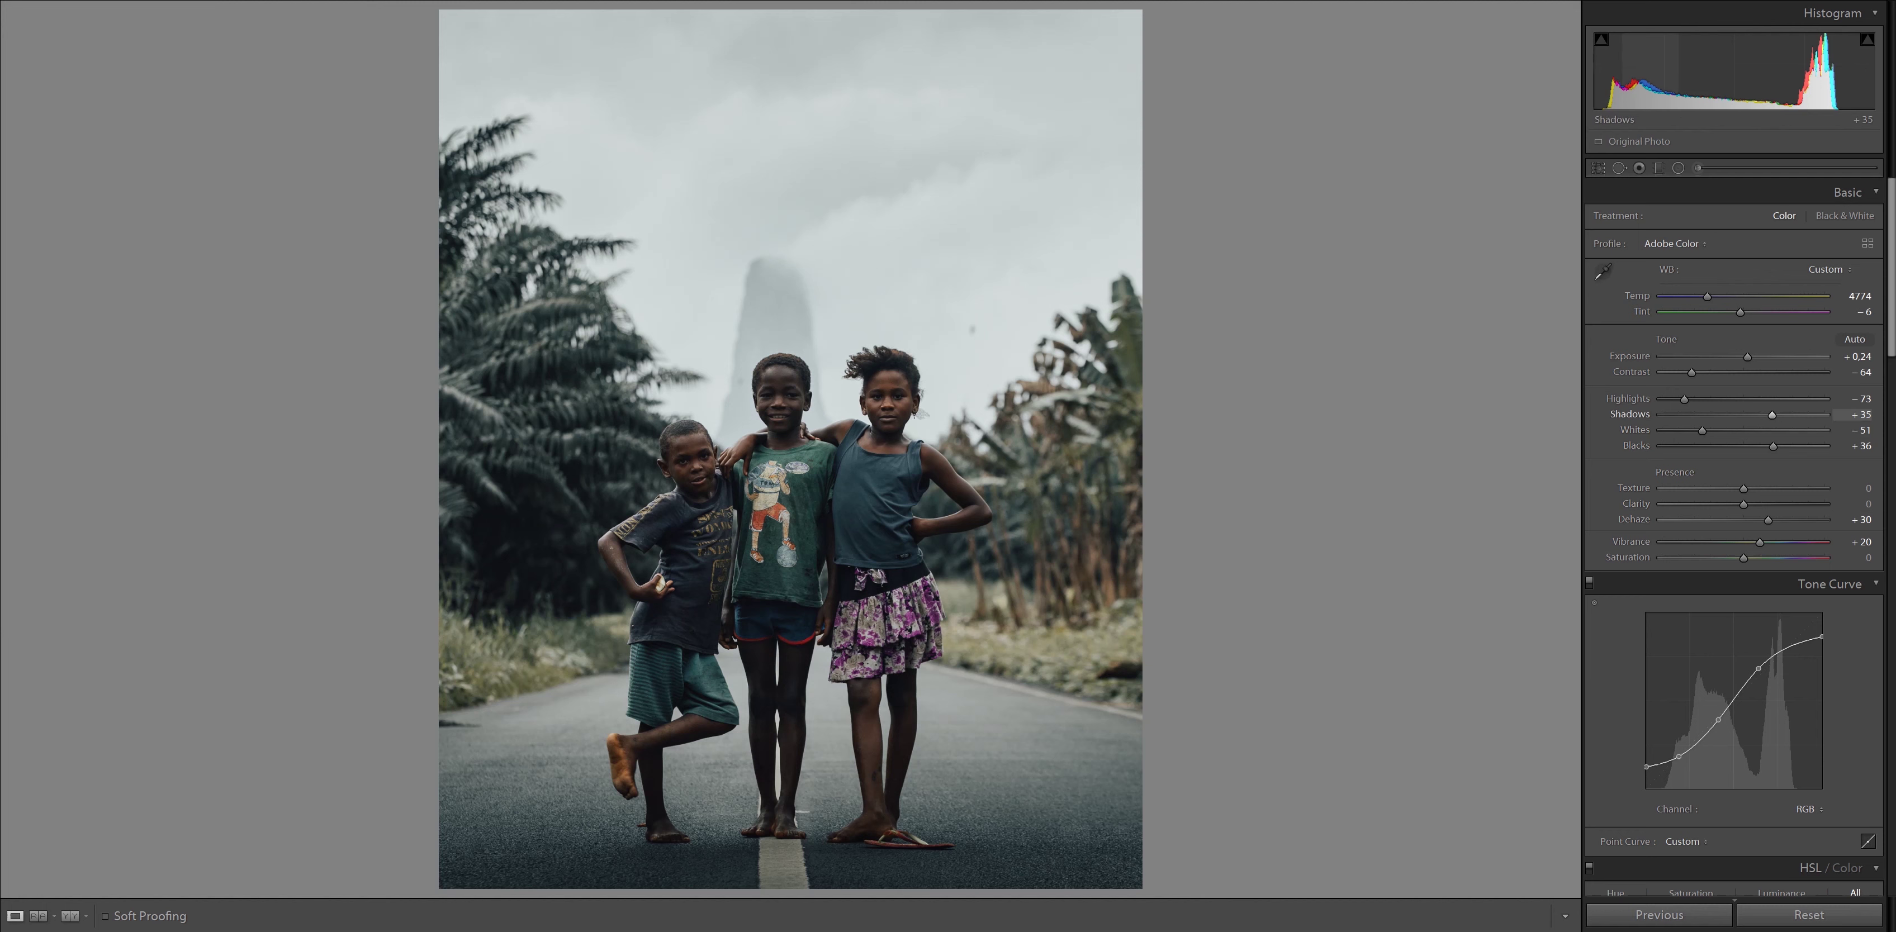
key("period")
key("period")
key("period")
key("equal")
key("equal")
key("equal")
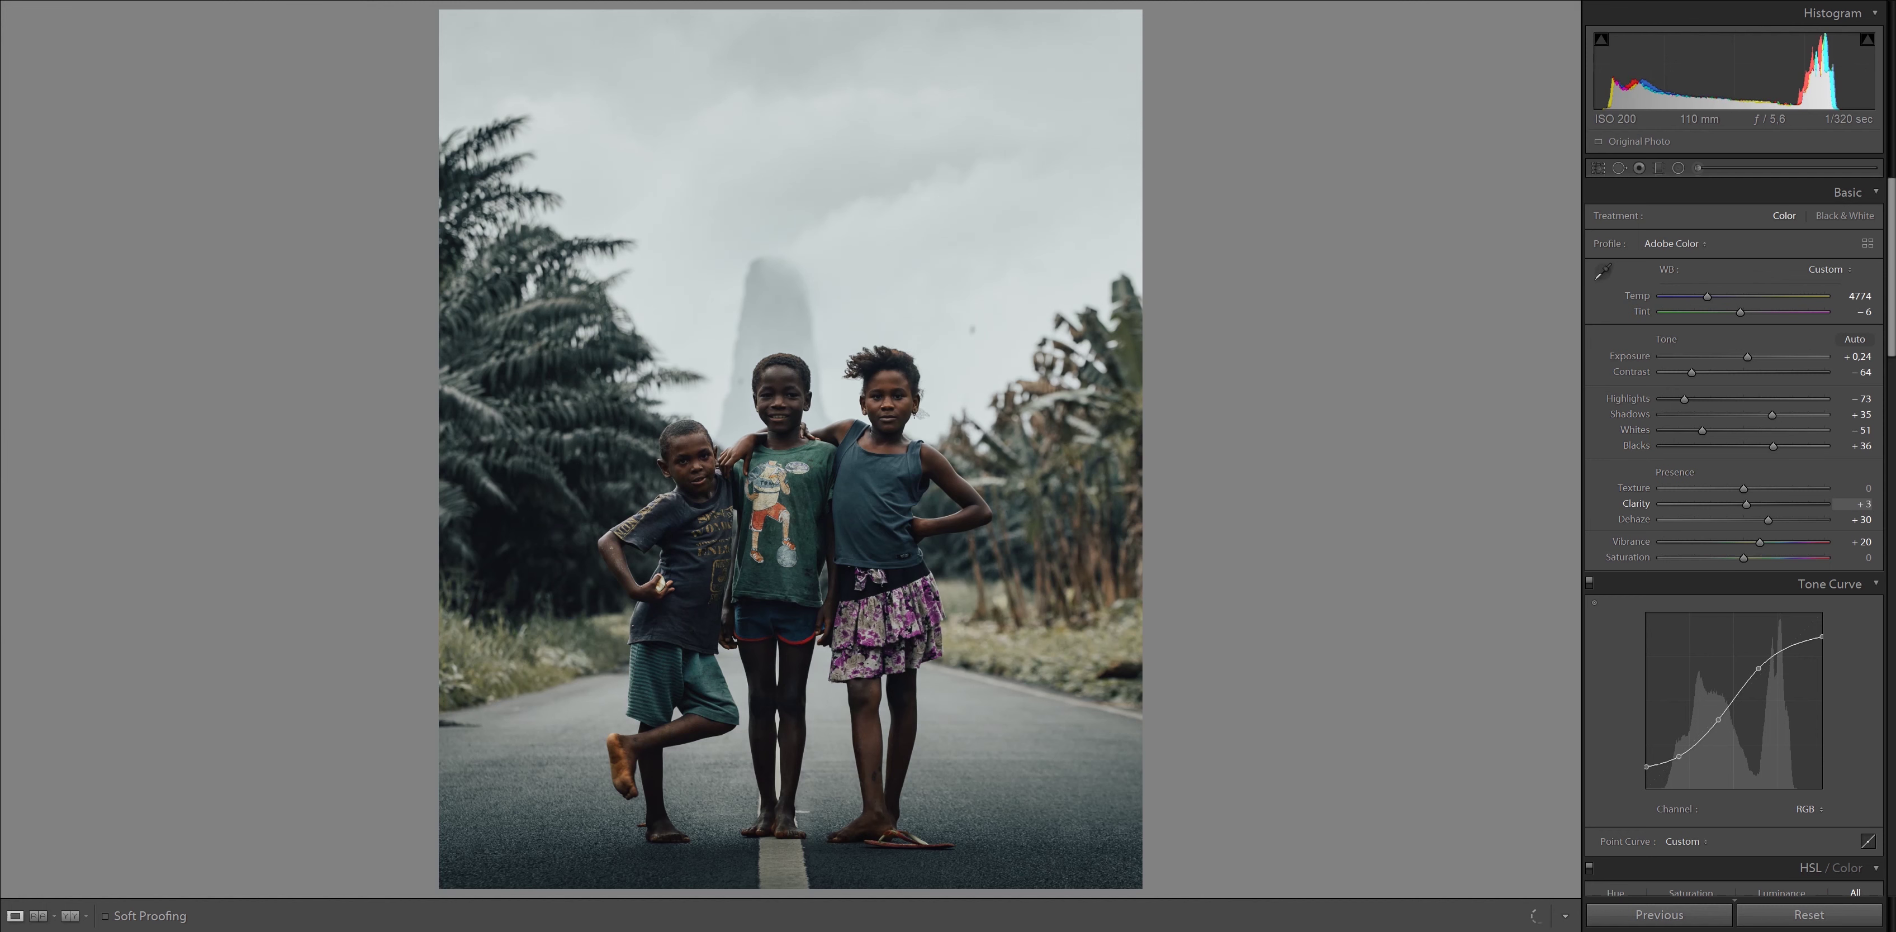
type("-14")
key("Return")
key("backslash")
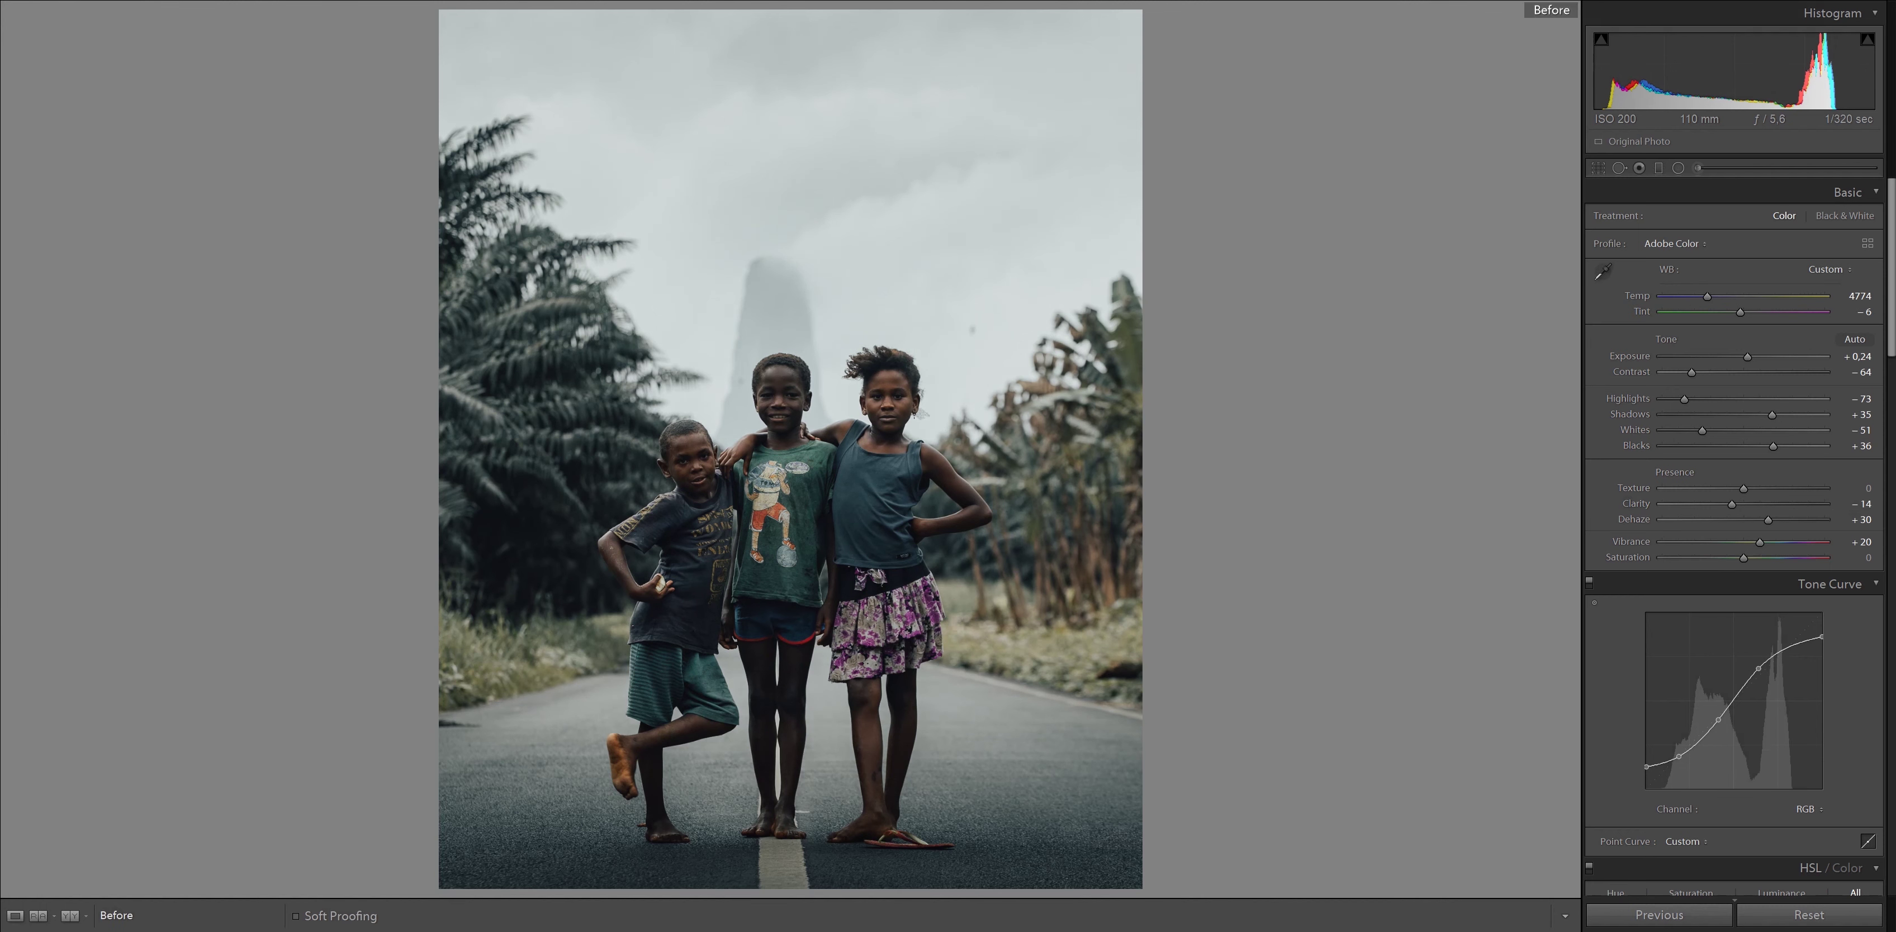